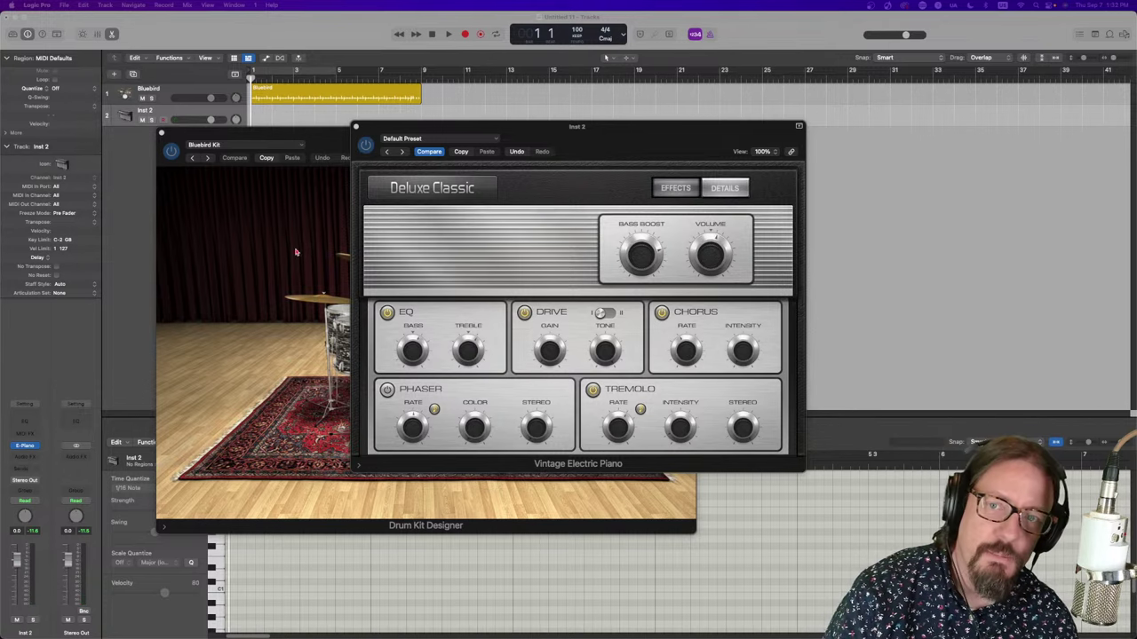
# Move the Vintage Electric Piano plugin window right, over the Drum Kit Designer window
pyautogui.moveTo(373, 129); pyautogui.dragTo(433, 122)
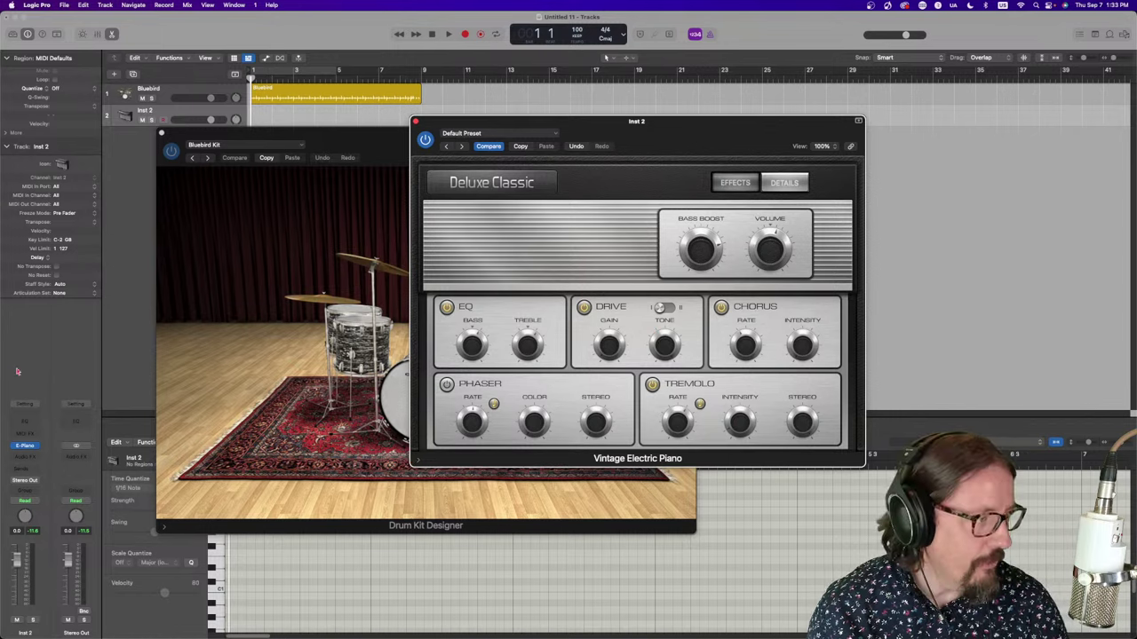
# Close the electric piano and Drum Kit Designer windows, showing the Bluebird region's Hotel Cafe settings
pyautogui.click(415, 122)
pyautogui.moveTo(386, 134); pyautogui.dragTo(537, 117)
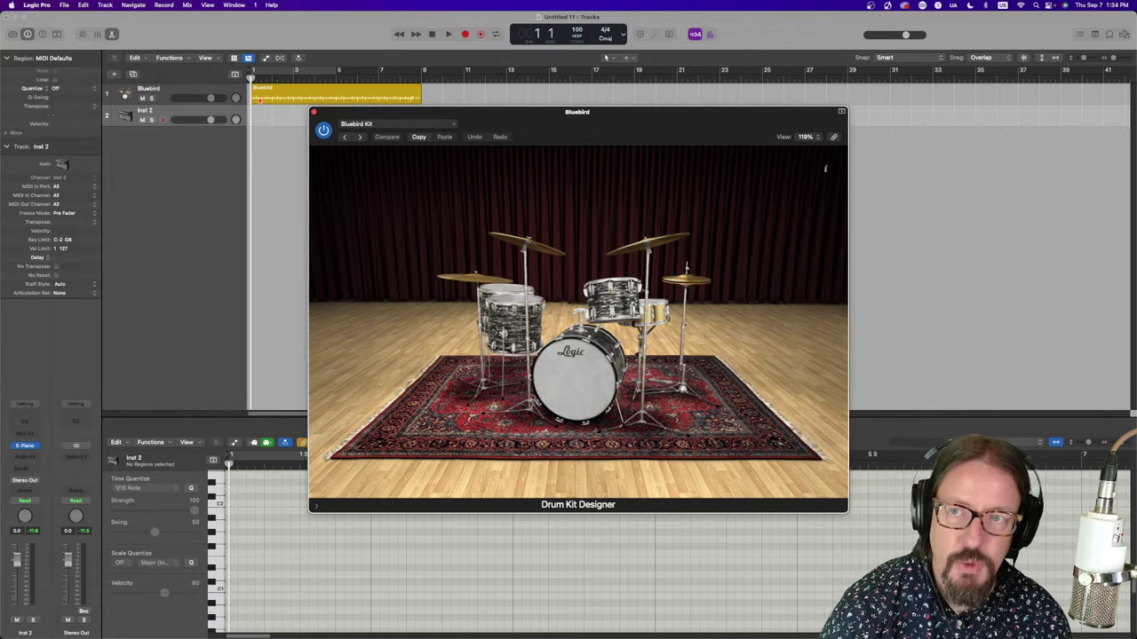
pyautogui.click(274, 92)
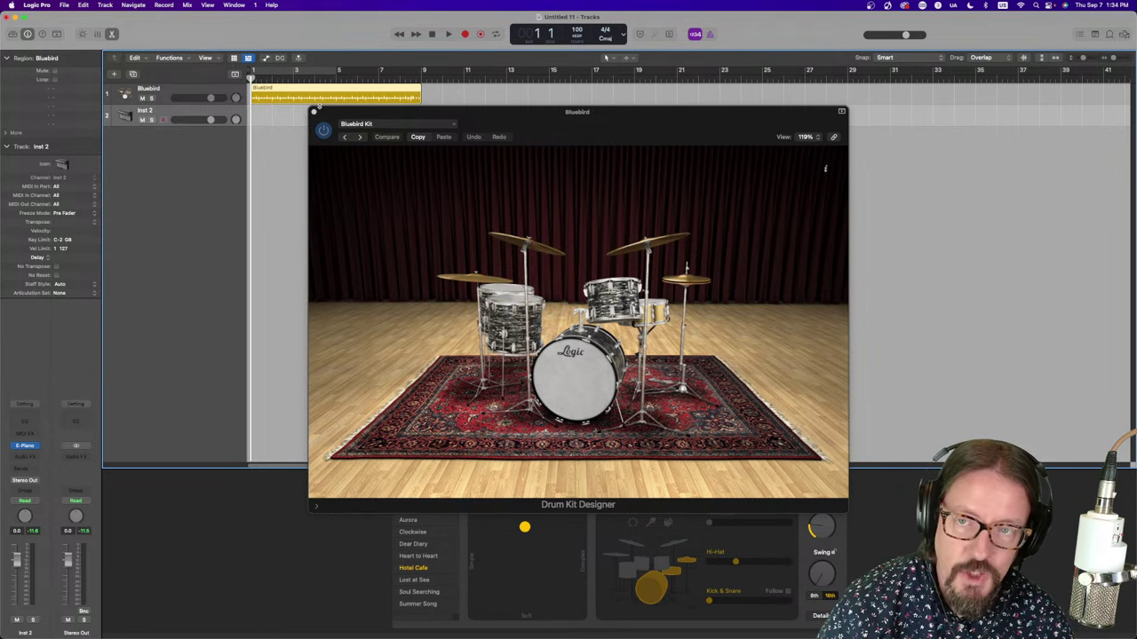
pyautogui.click(314, 115)
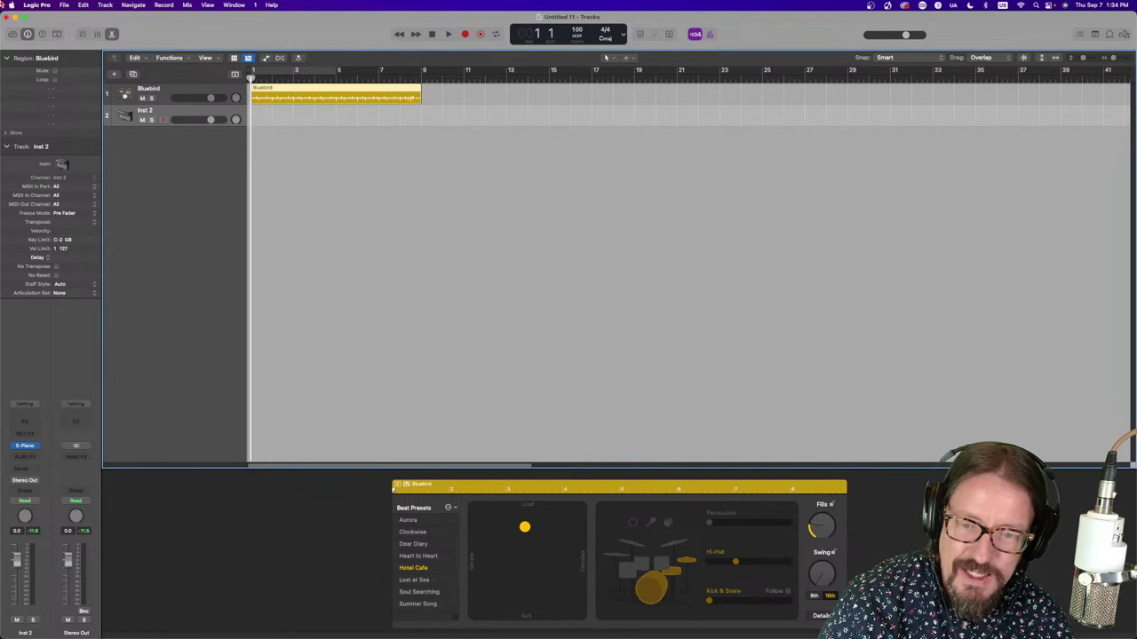
# Open the Library for the selected Bluebird drum track and scroll through its Drummer genres
pyautogui.click(12, 34)
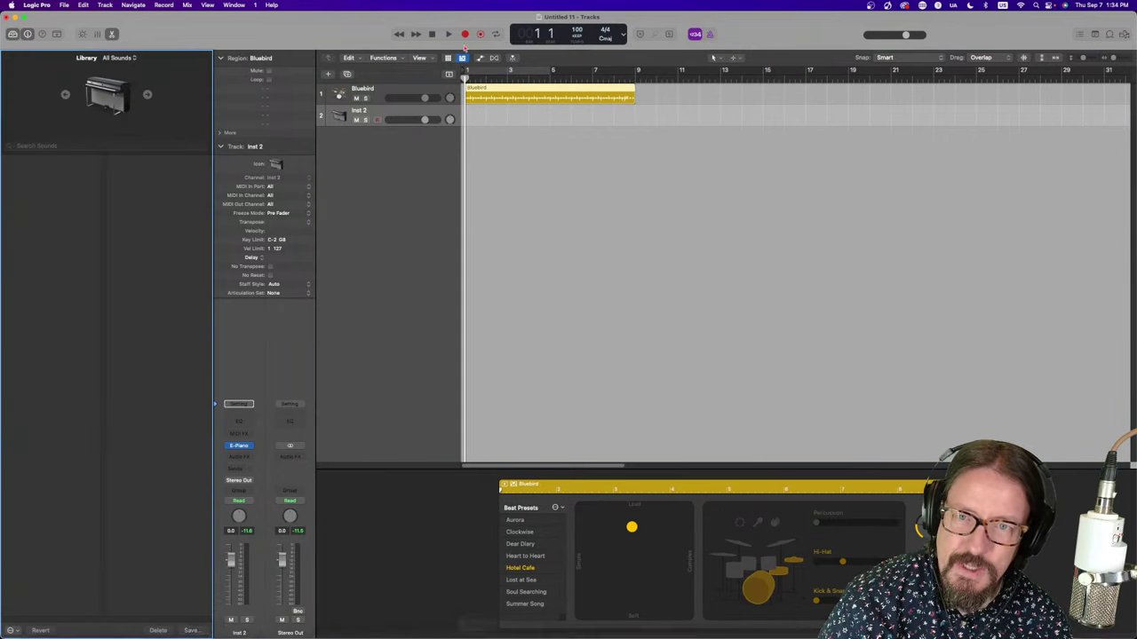
pyautogui.click(418, 90)
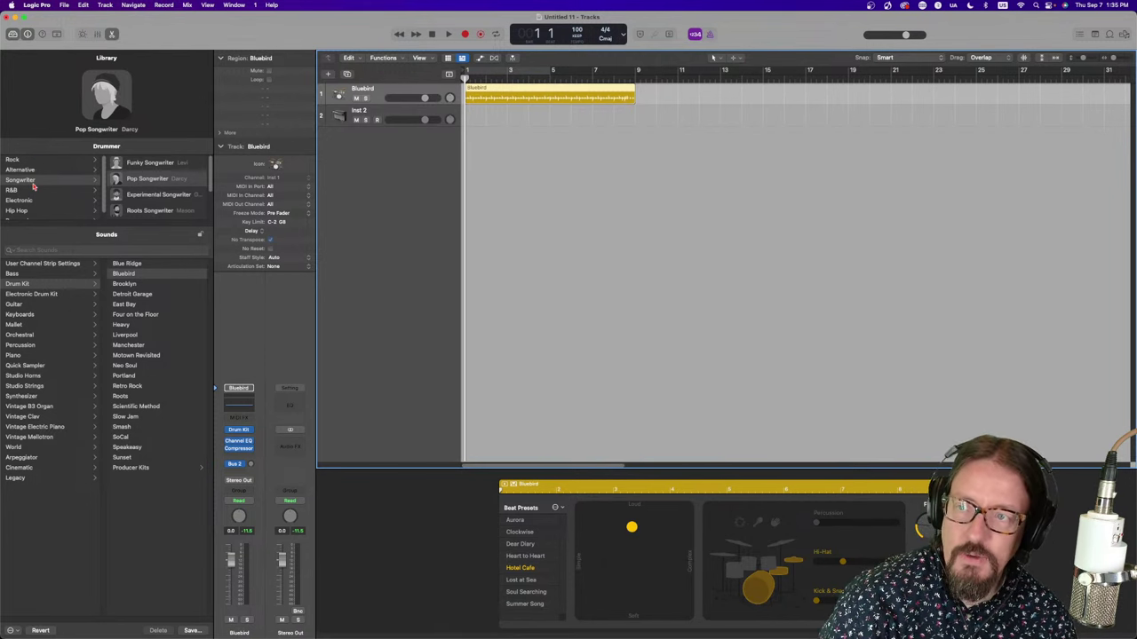
pyautogui.scroll(-1, 34, 186)
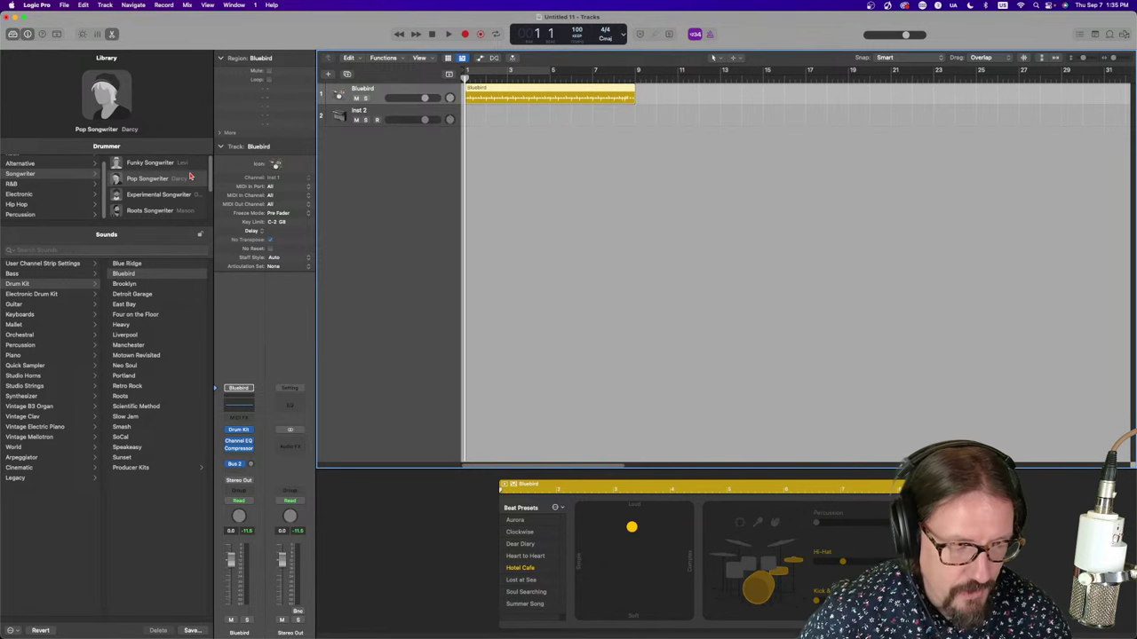
pyautogui.moveTo(189, 176)
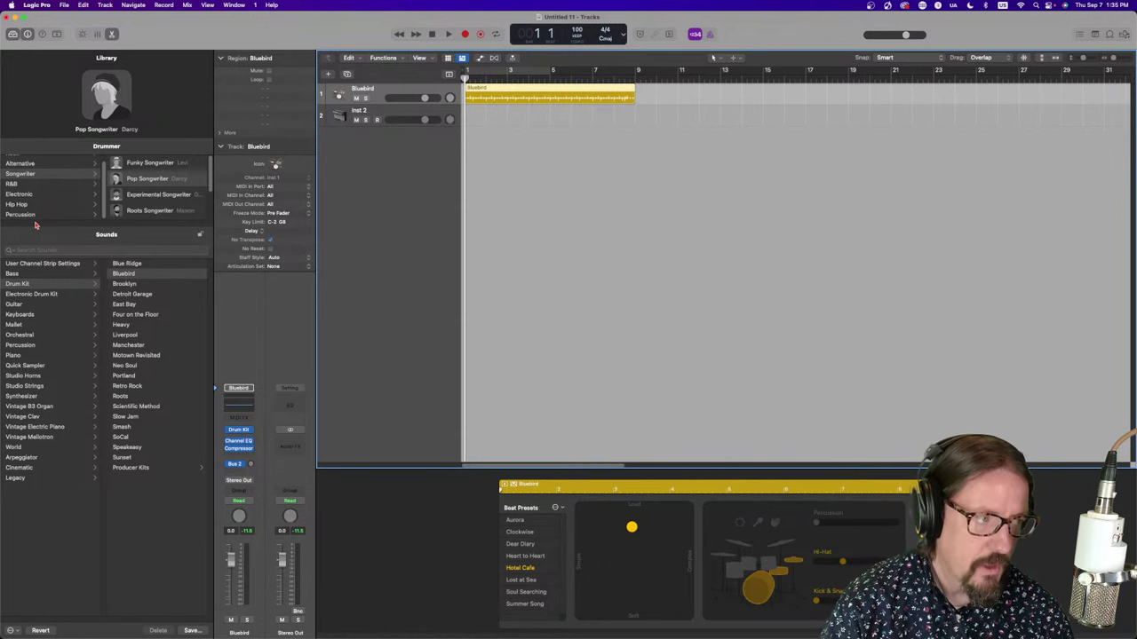
pyautogui.scroll(1, 60, 176)
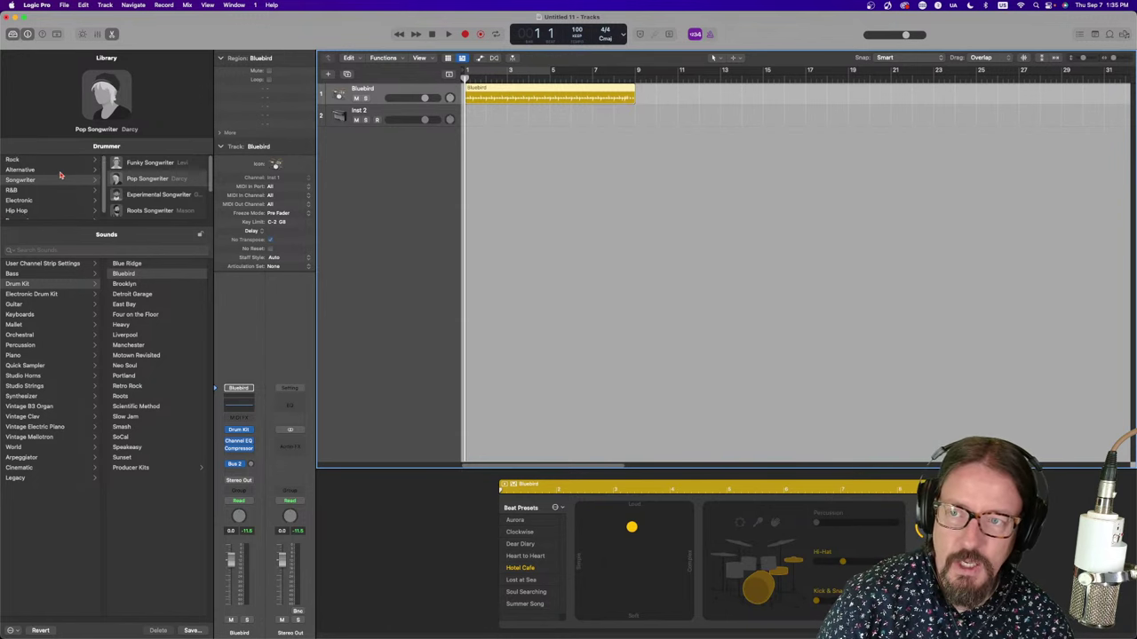
# Choose the Rock genre's Pop Rock drummer and select toms, cymbals and hi-hat on the kit
pyautogui.click(33, 159)
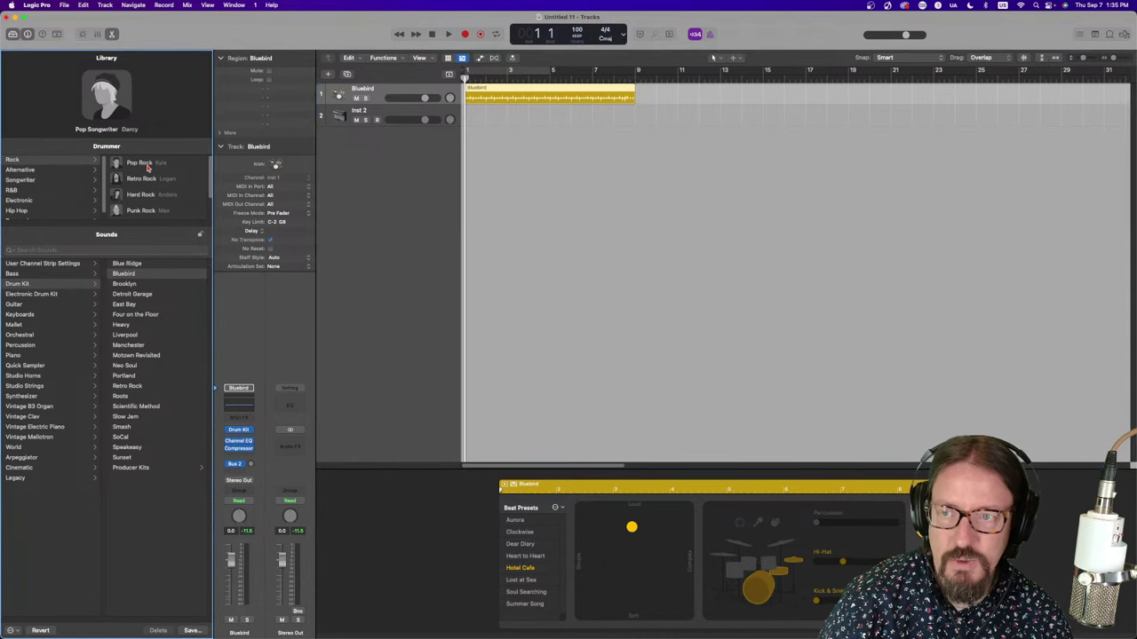
pyautogui.click(140, 163)
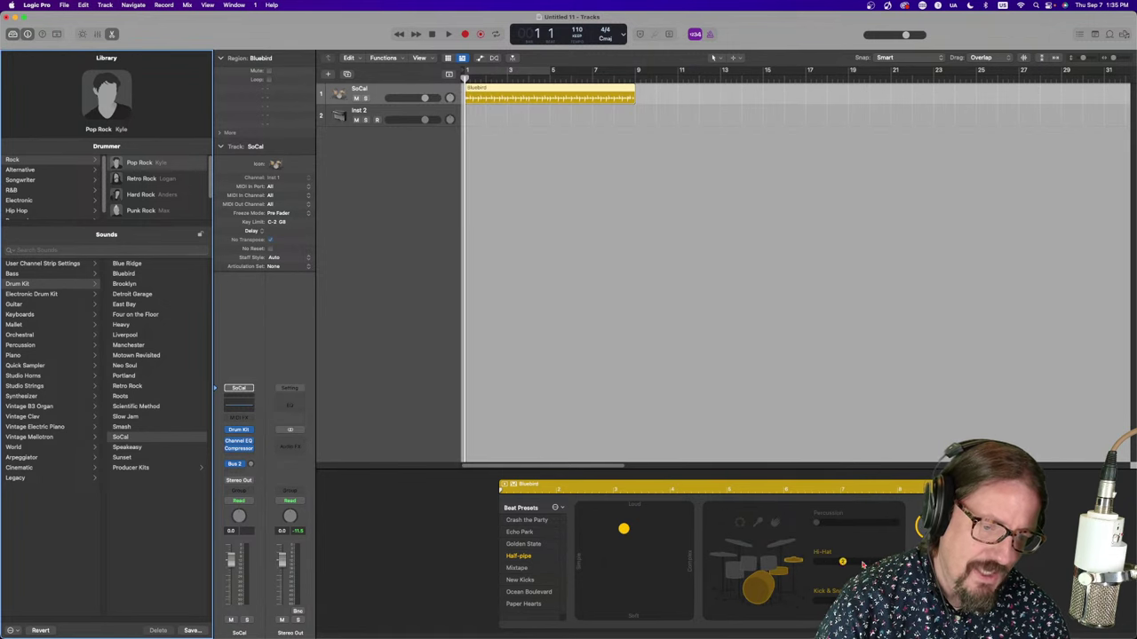
pyautogui.click(769, 568)
pyautogui.click(780, 543)
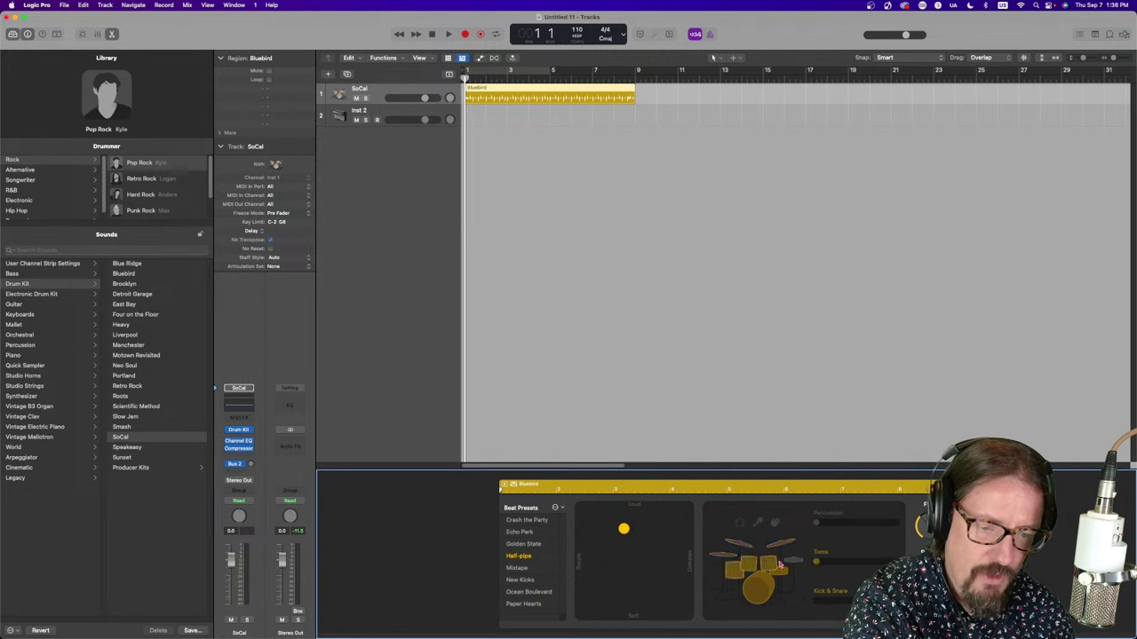
pyautogui.click(790, 556)
pyautogui.click(748, 559)
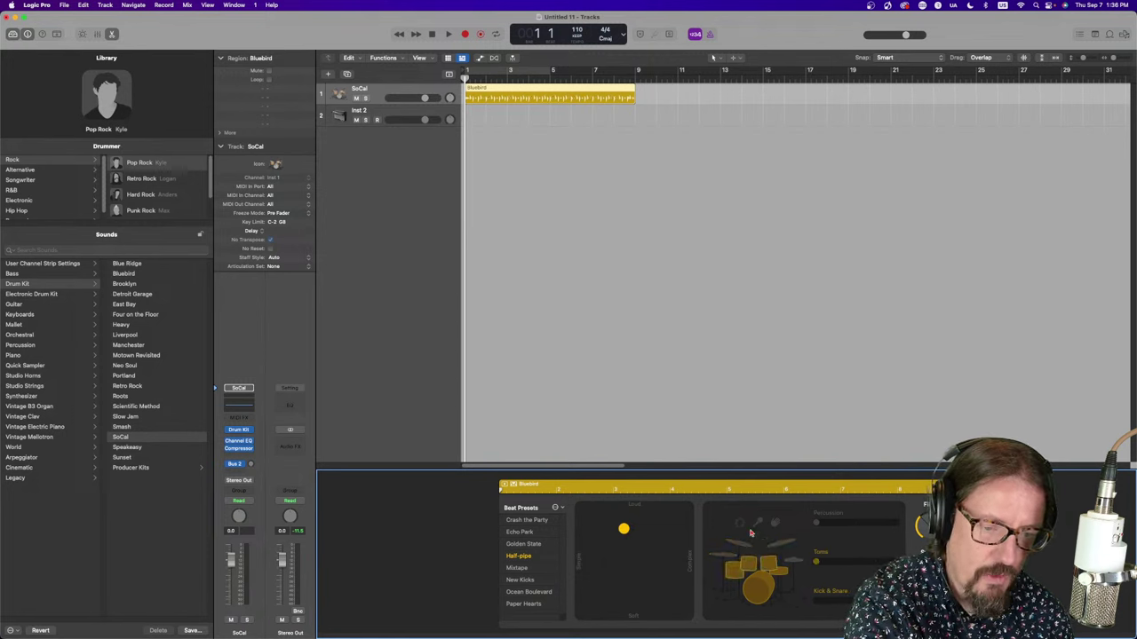
# Enable percussion in the drum pattern and switch it from handclap to shaker
pyautogui.click(757, 524)
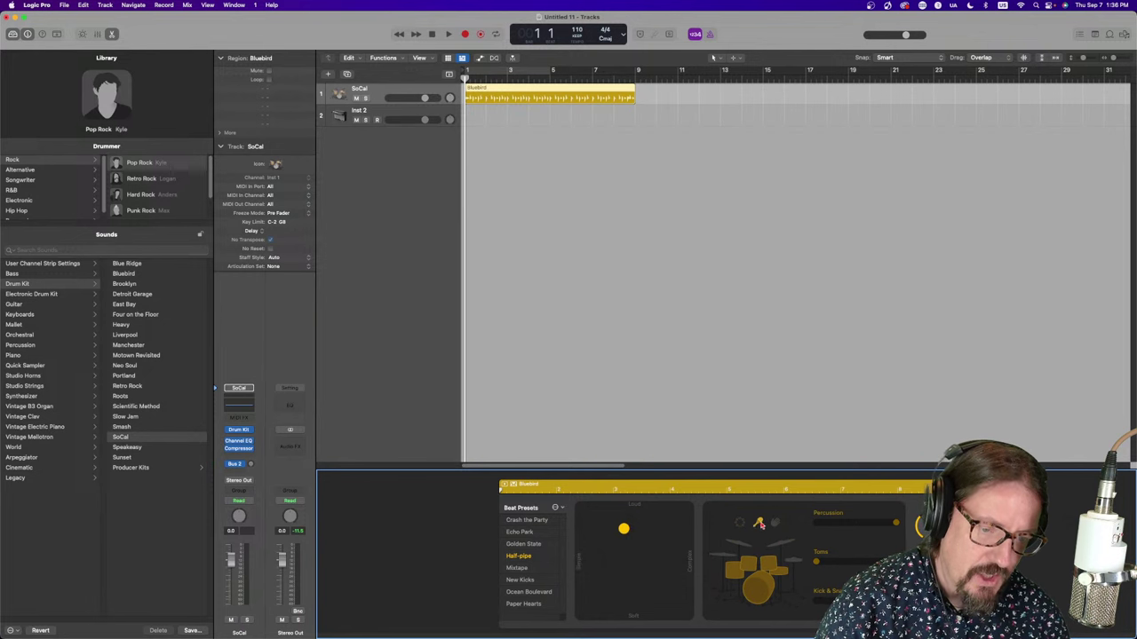
pyautogui.click(774, 523)
pyautogui.click(740, 524)
pyautogui.click(773, 525)
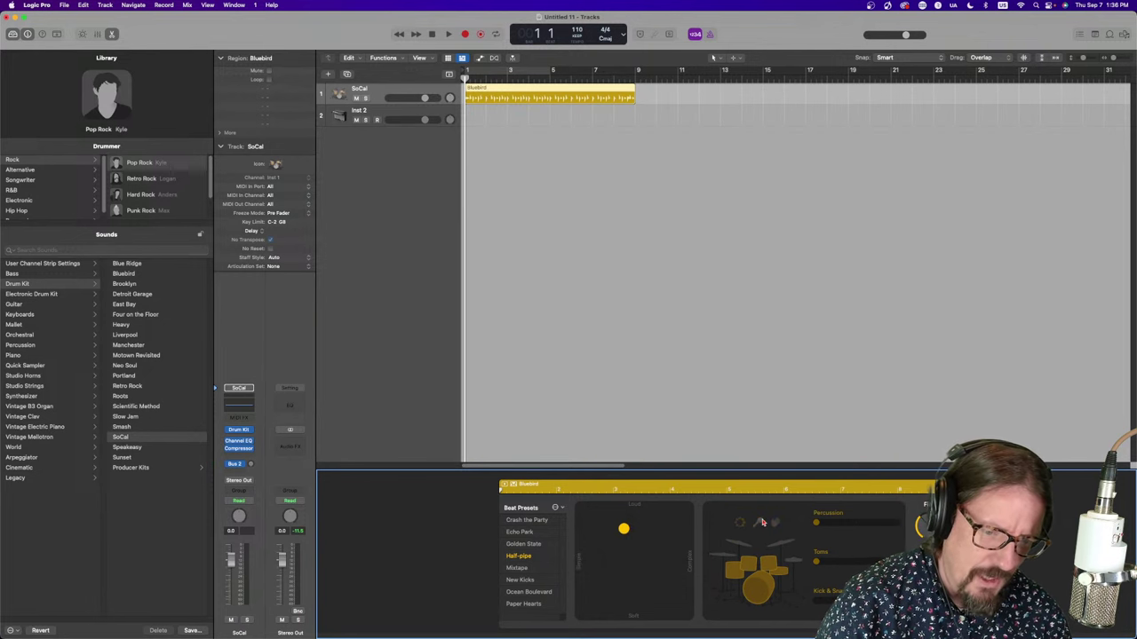
pyautogui.click(775, 524)
pyautogui.click(740, 526)
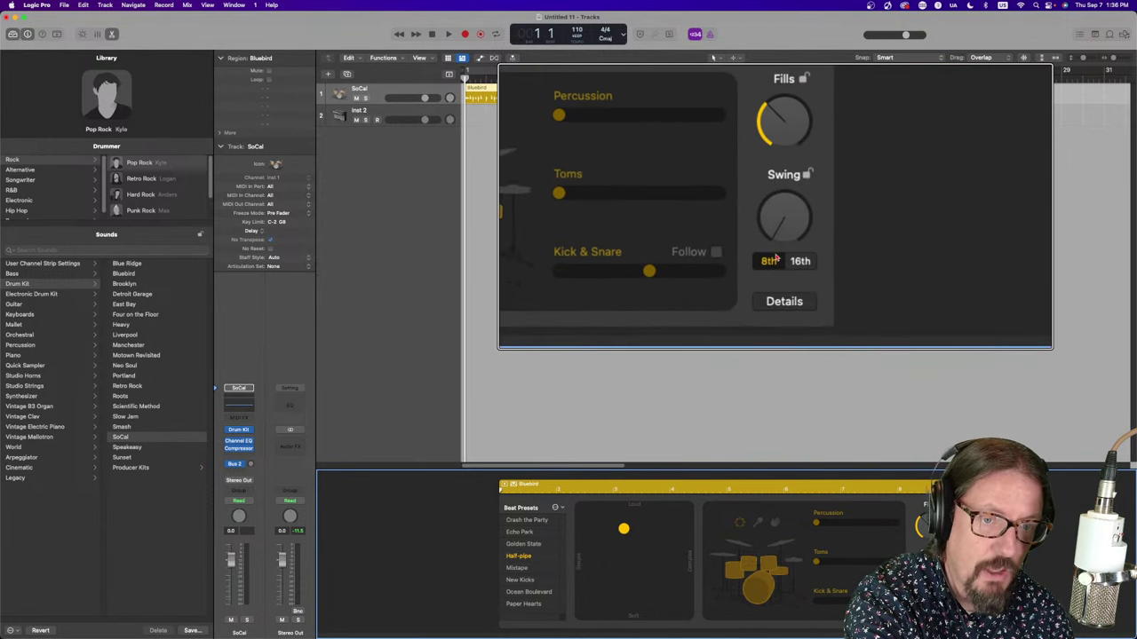
pyautogui.click(774, 301)
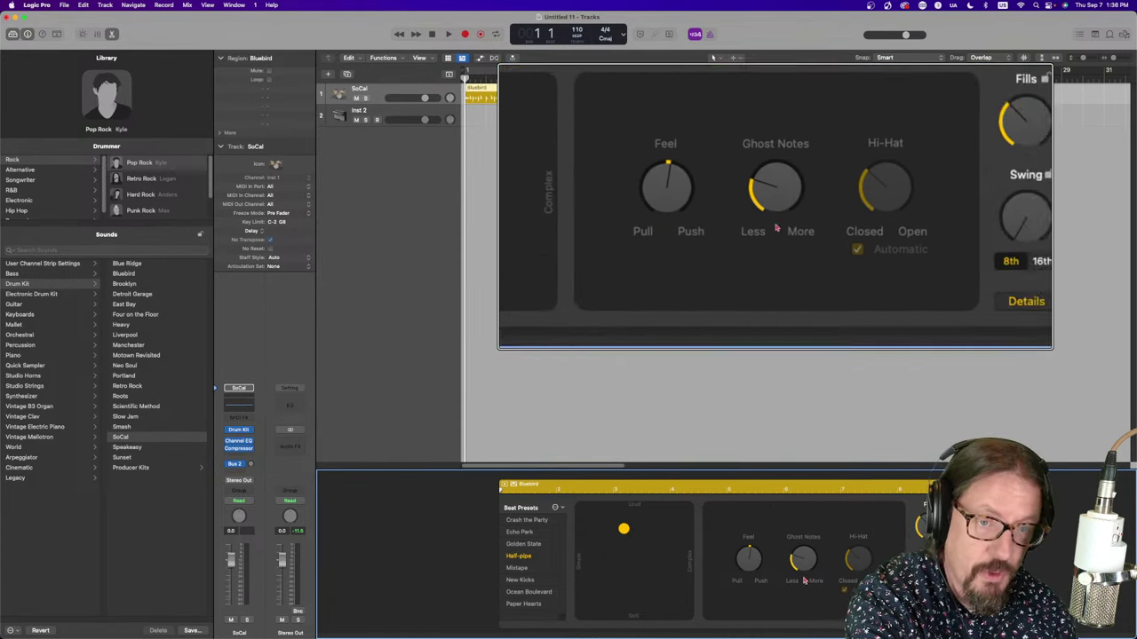
pyautogui.press('space')
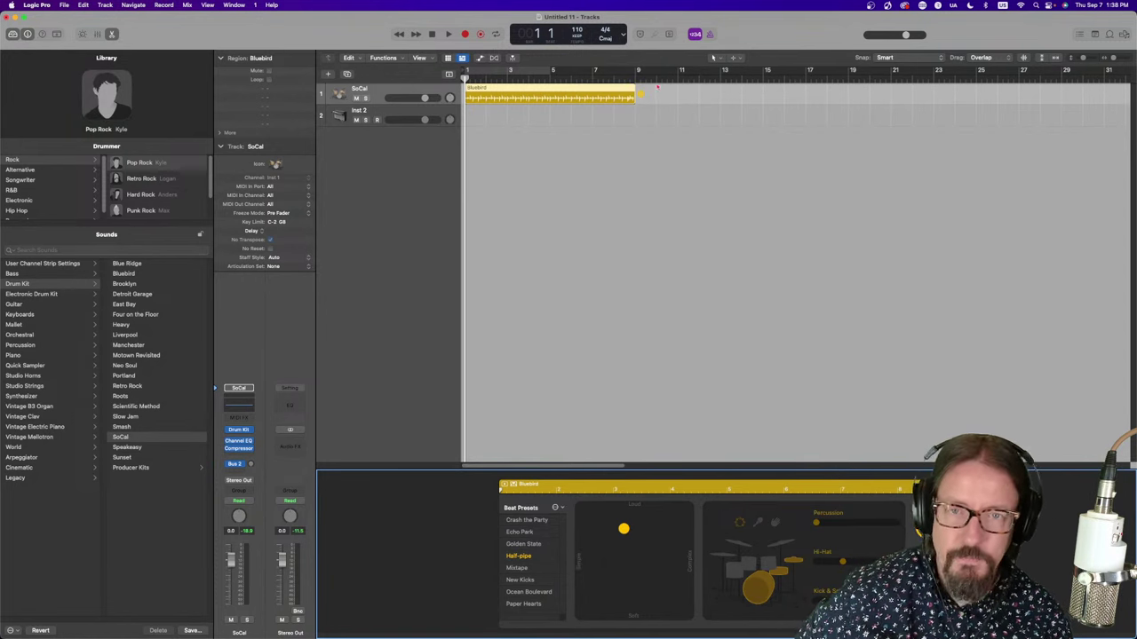
# Copy the Bluebird region to bars 9–17 for sixteen bars of drums
pyautogui.click(655, 93)
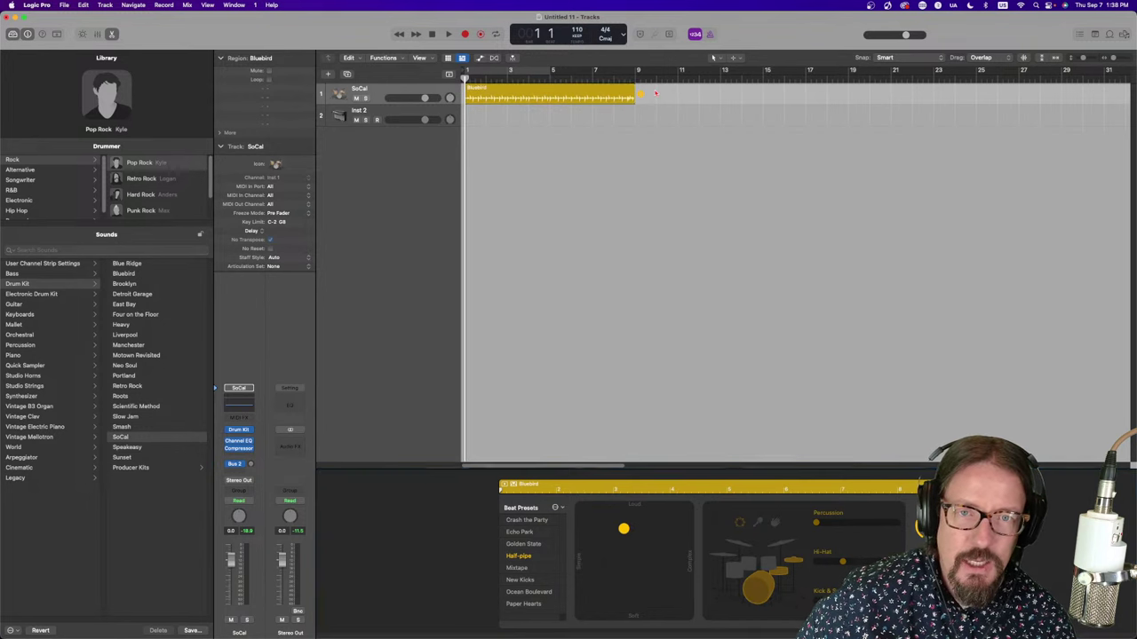
pyautogui.click(622, 96)
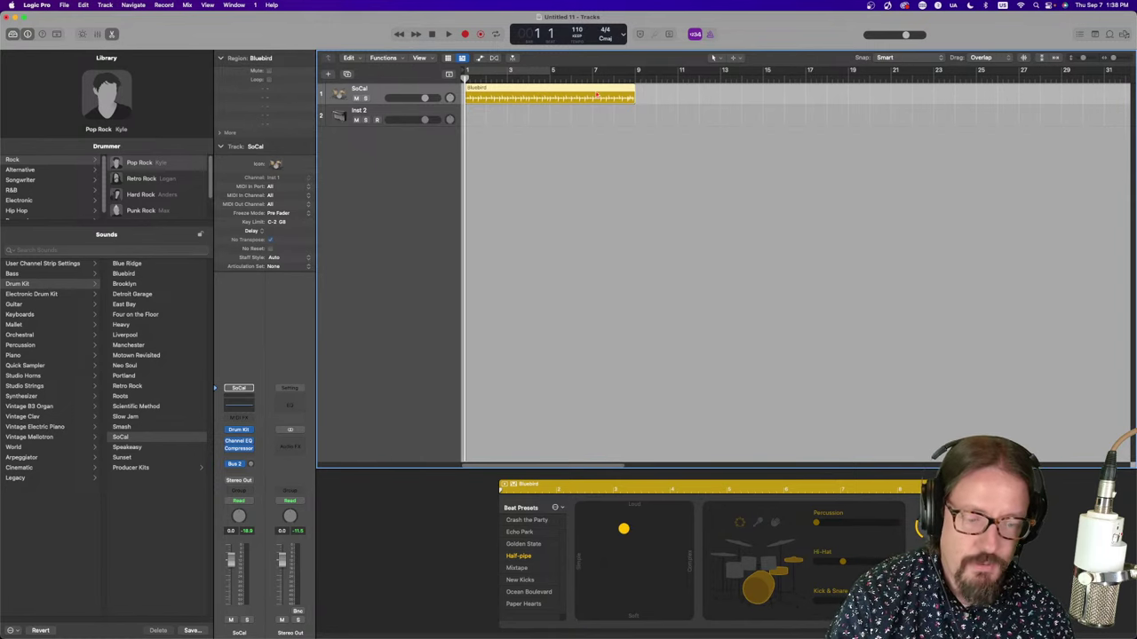
pyautogui.moveTo(596, 95); pyautogui.dragTo(762, 102)
pyautogui.click(599, 93)
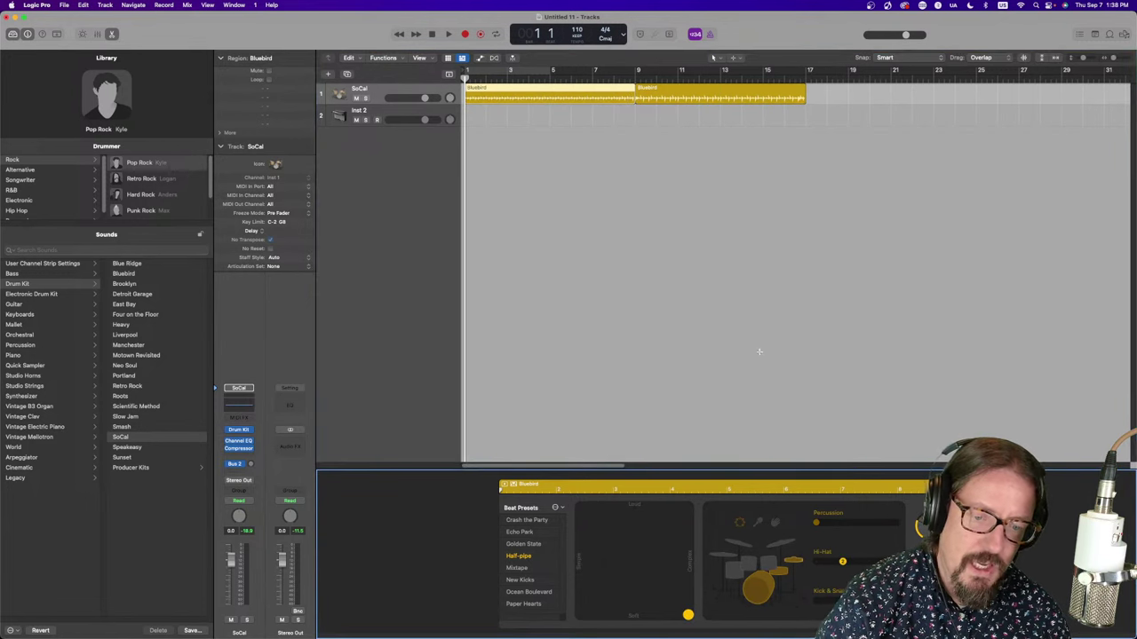
# Compare both Bluebird regions' Drummer settings, then deselect the regions
pyautogui.click(736, 303)
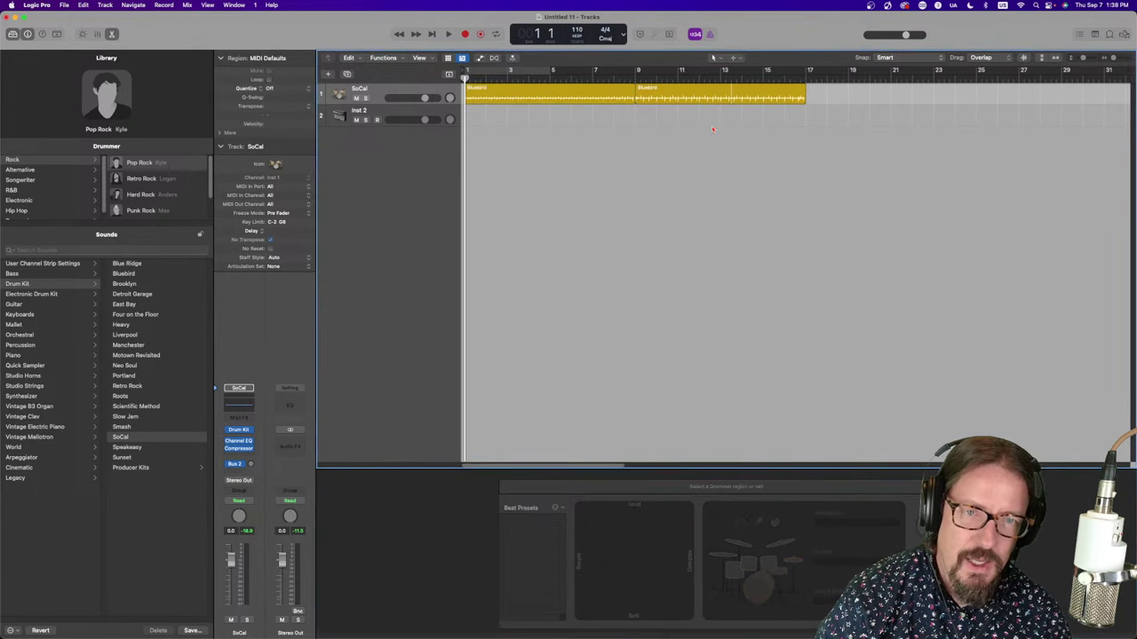
pyautogui.click(703, 92)
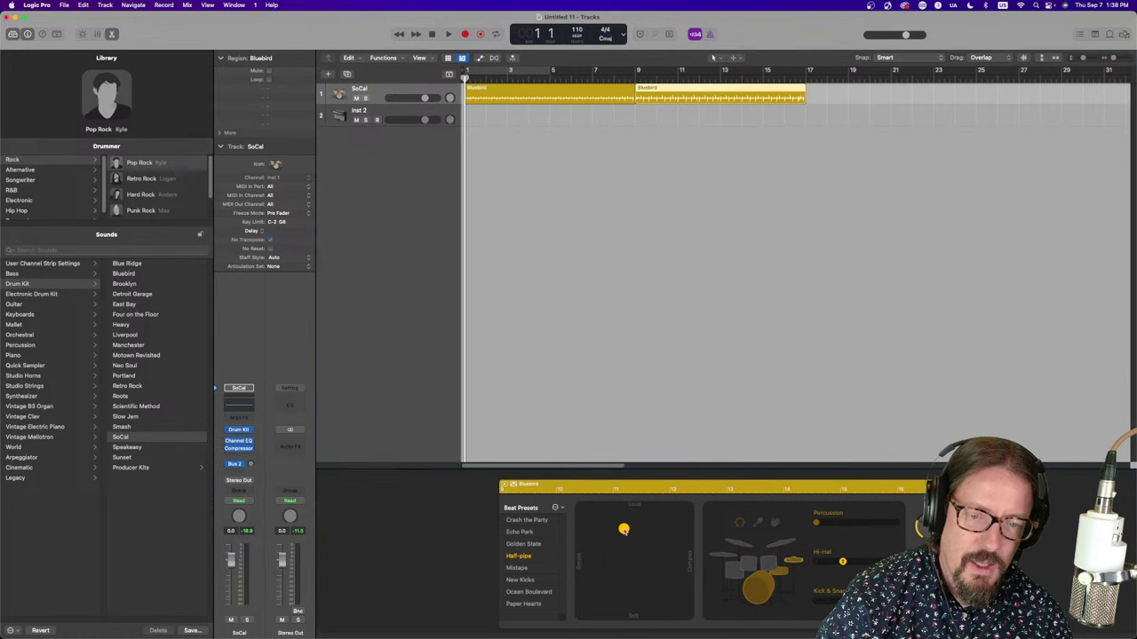
pyautogui.click(578, 90)
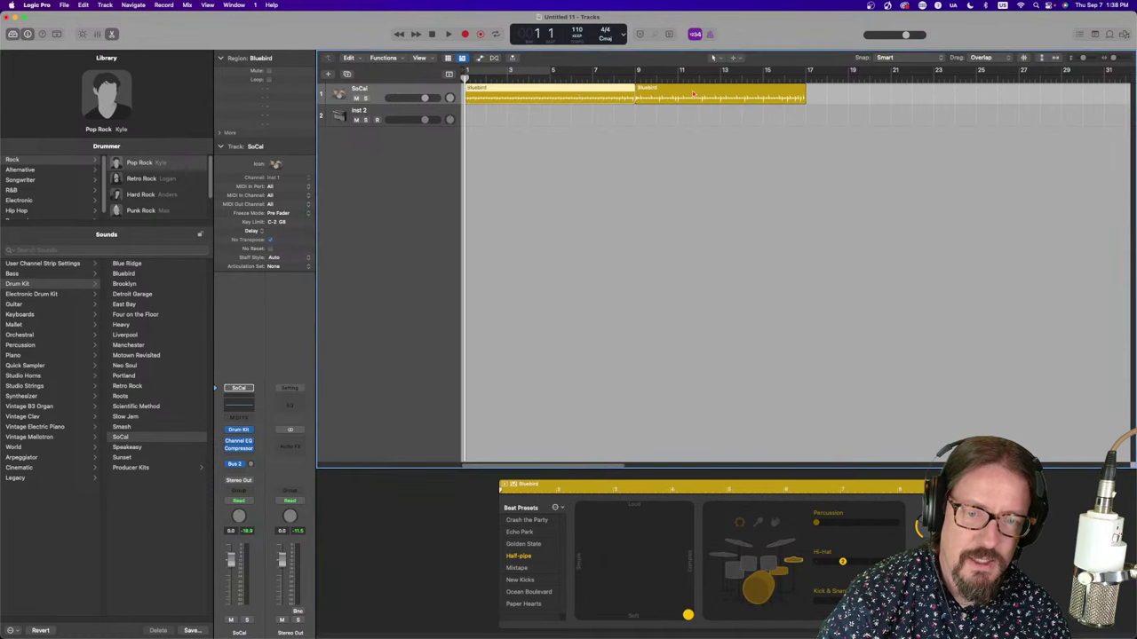
pyautogui.click(656, 92)
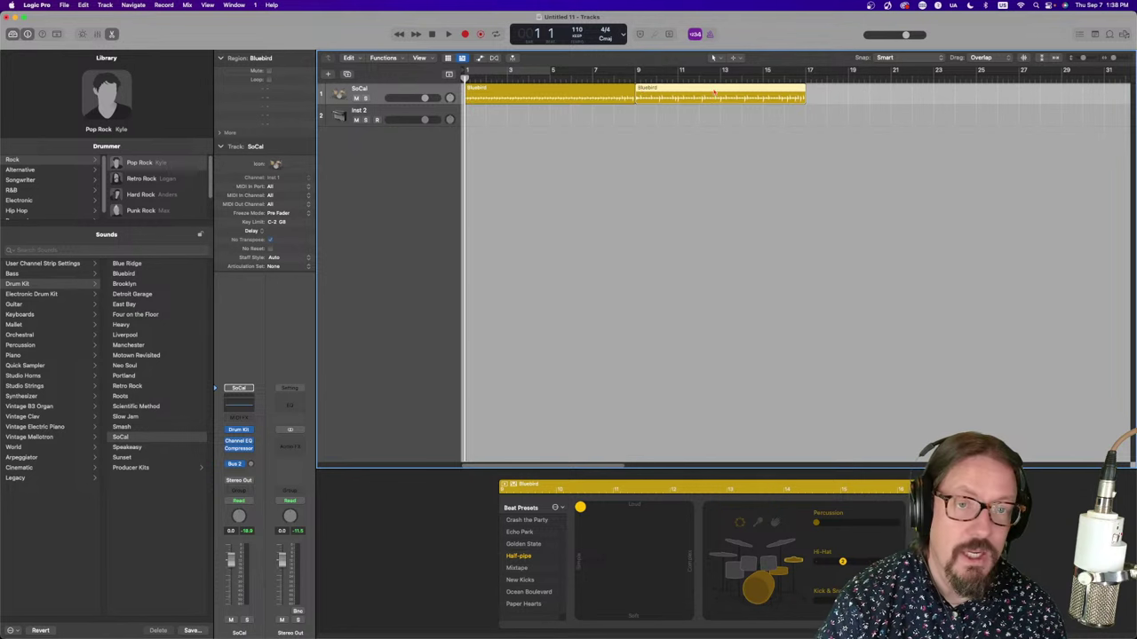
pyautogui.click(803, 94)
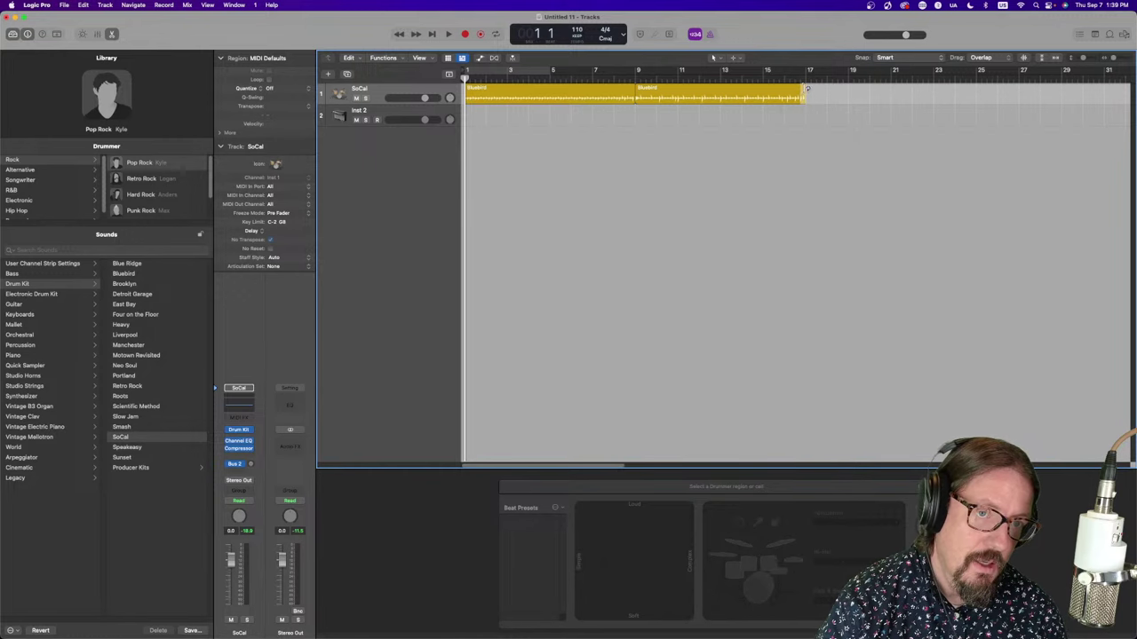
# Zoom in and split the last sliver of bar 16 into its own short fill region
pyautogui.press('super+Right')
pyautogui.press('super+Right')
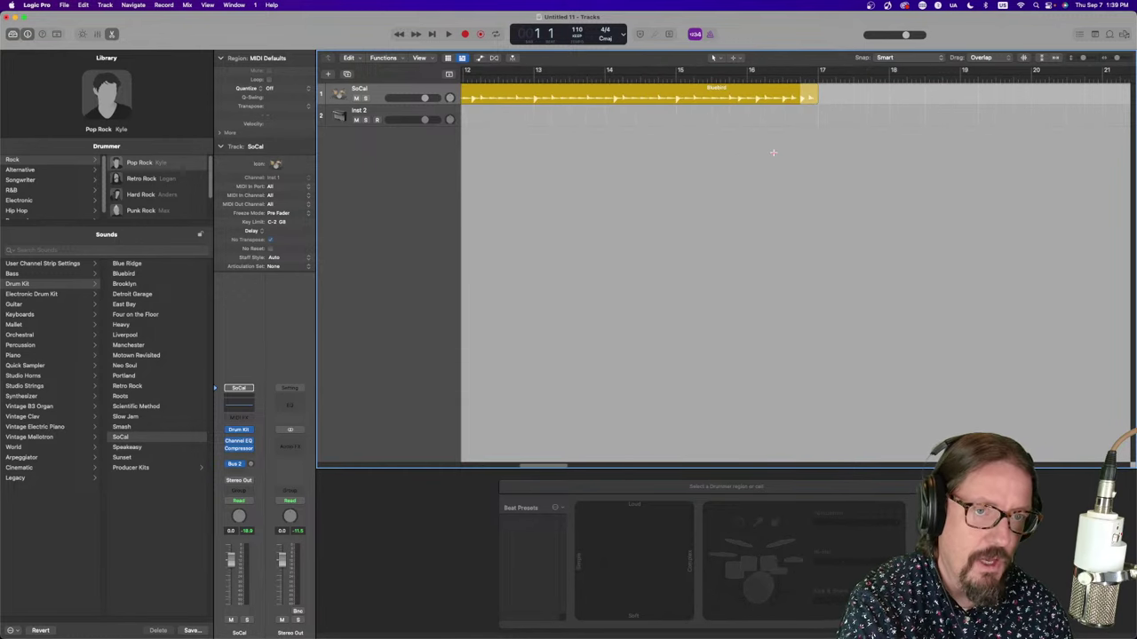
pyautogui.click(802, 95)
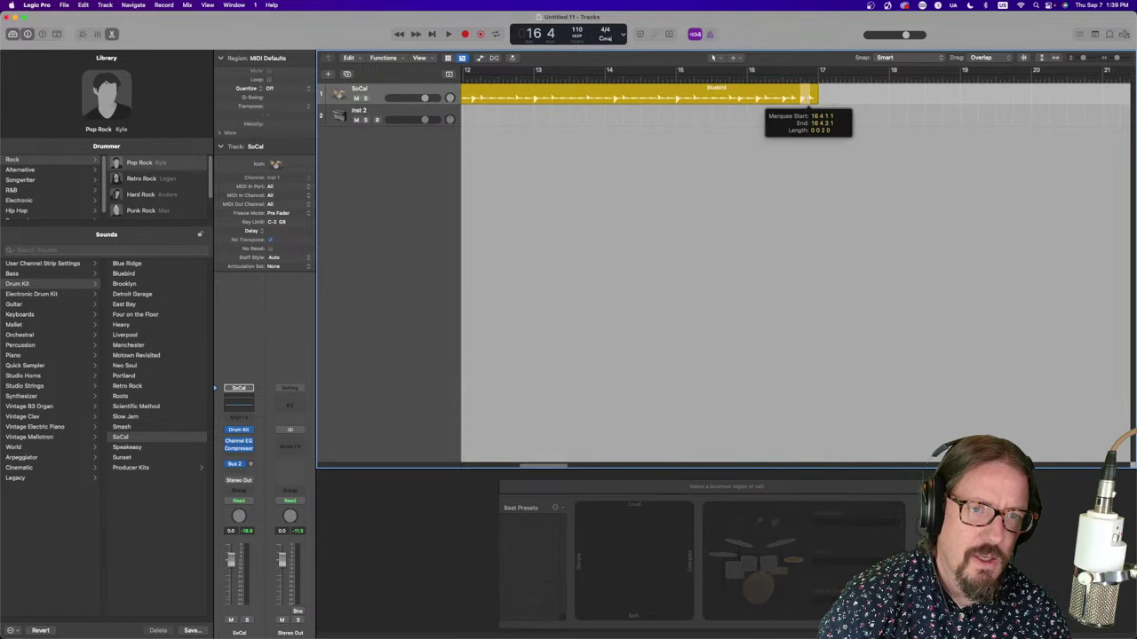
pyautogui.moveTo(809, 100); pyautogui.dragTo(809, 97)
pyautogui.click(810, 89)
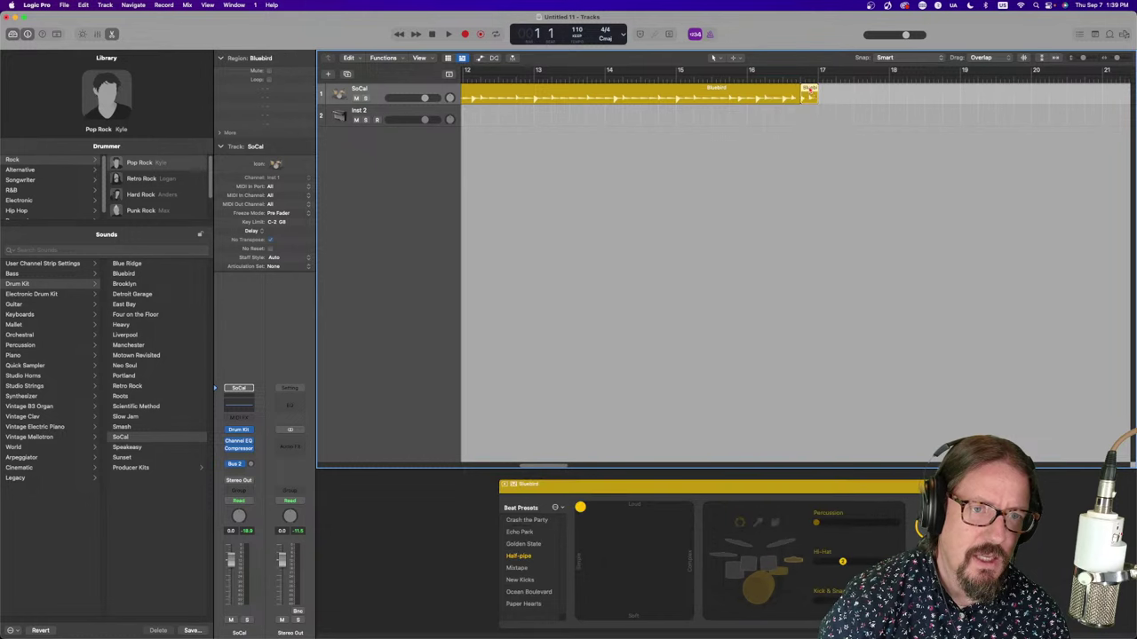
# Drag the short fill region's start earlier so it becomes longer
pyautogui.click(773, 87)
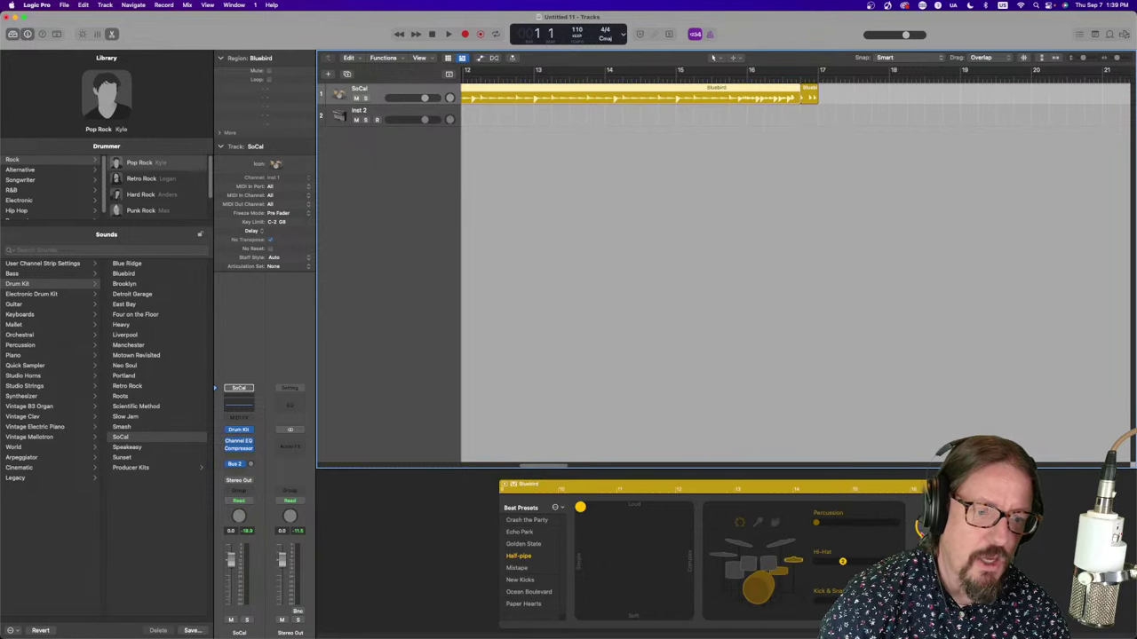
pyautogui.click(906, 512)
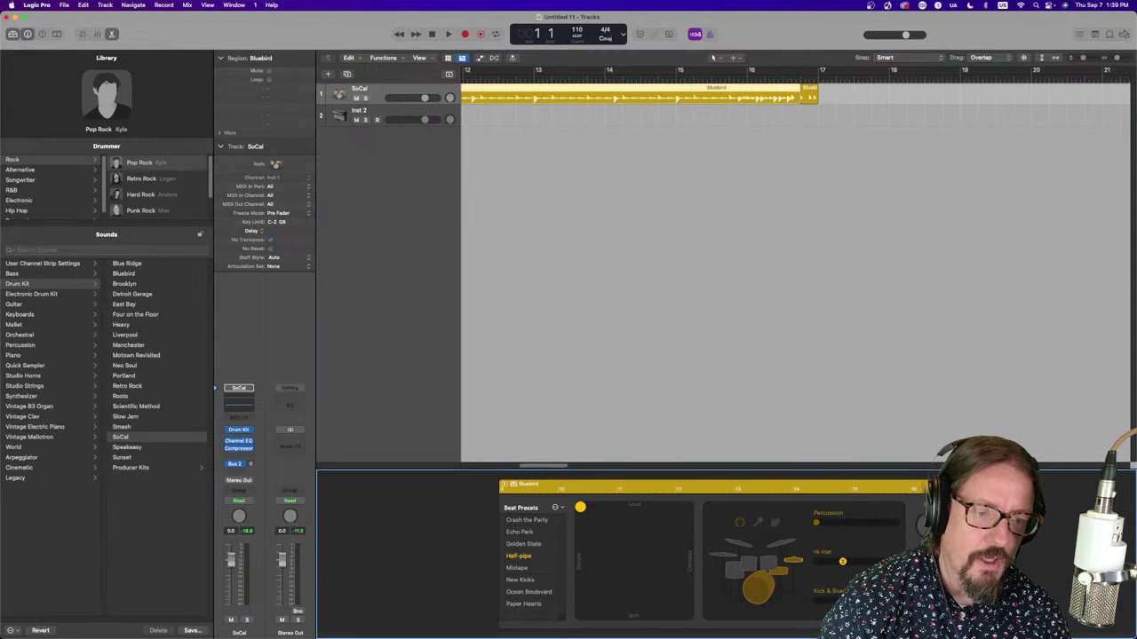
pyautogui.click(809, 93)
pyautogui.press('Tab')
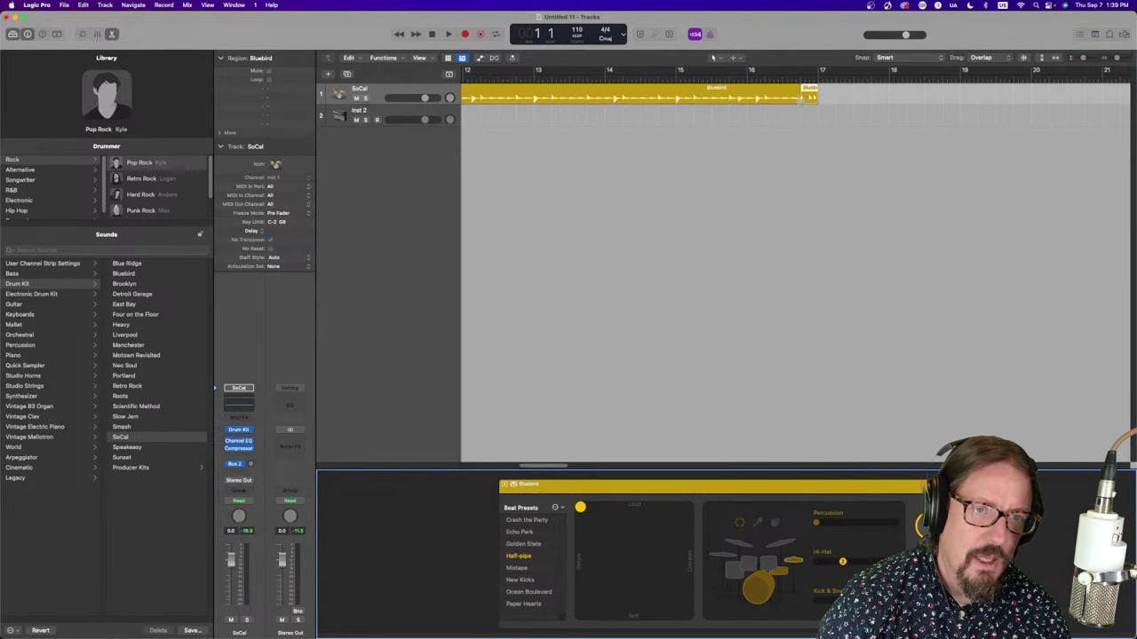
pyautogui.moveTo(801, 89); pyautogui.dragTo(783, 89)
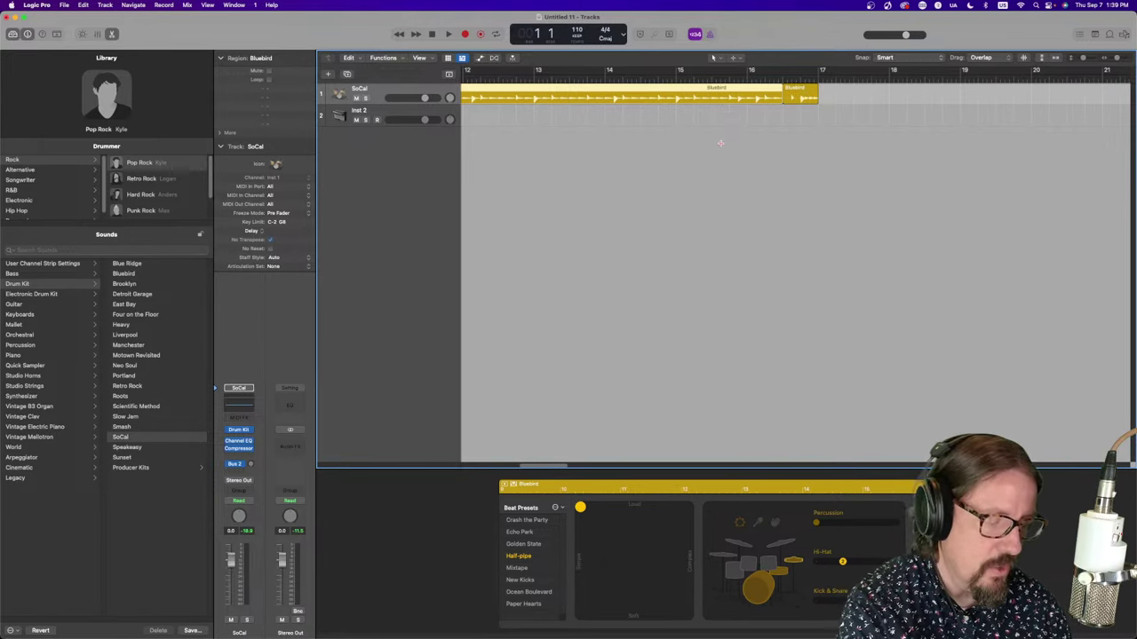
# Zoom out to bar 1 and show the first Bluebird region (bars 1–9) in the Drummer editor
pyautogui.press('super+Left')
pyautogui.press('super+Left')
pyautogui.hscroll(-10, 722, 147)
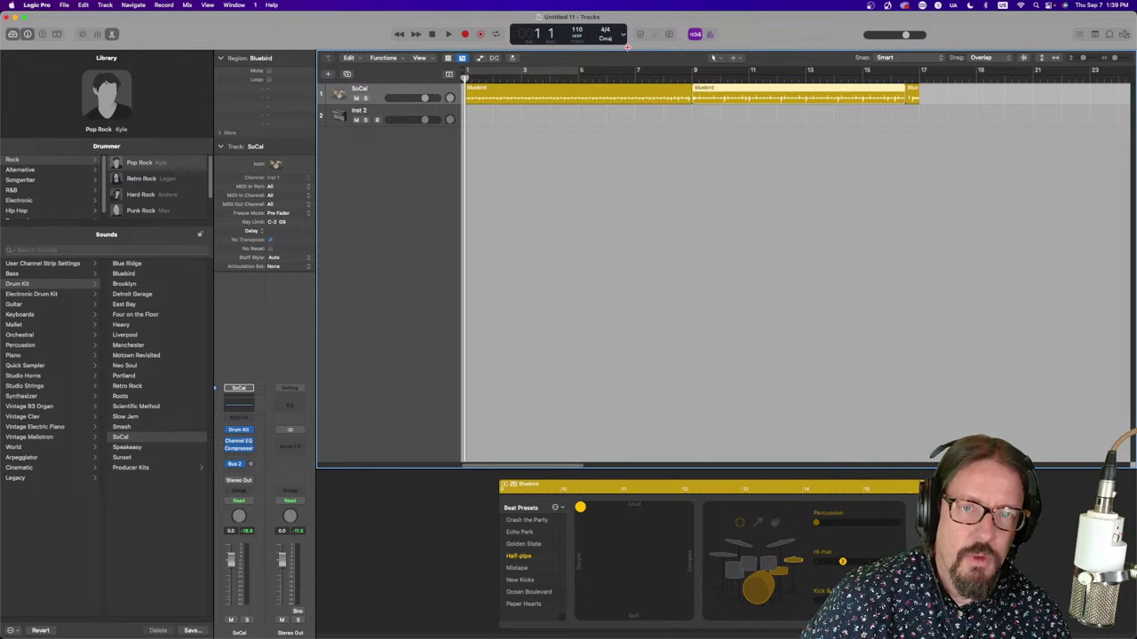
pyautogui.click(606, 93)
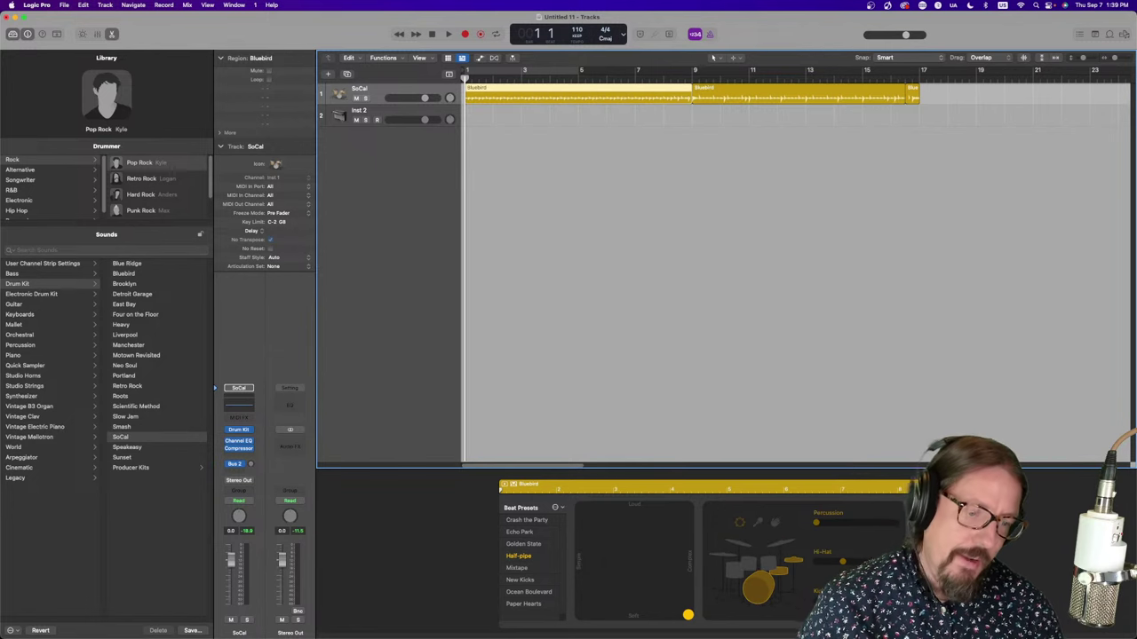
# Reveal the Drummer editor's Feel, Ghost Notes and Hi-Hat details
pyautogui.click(888, 615)
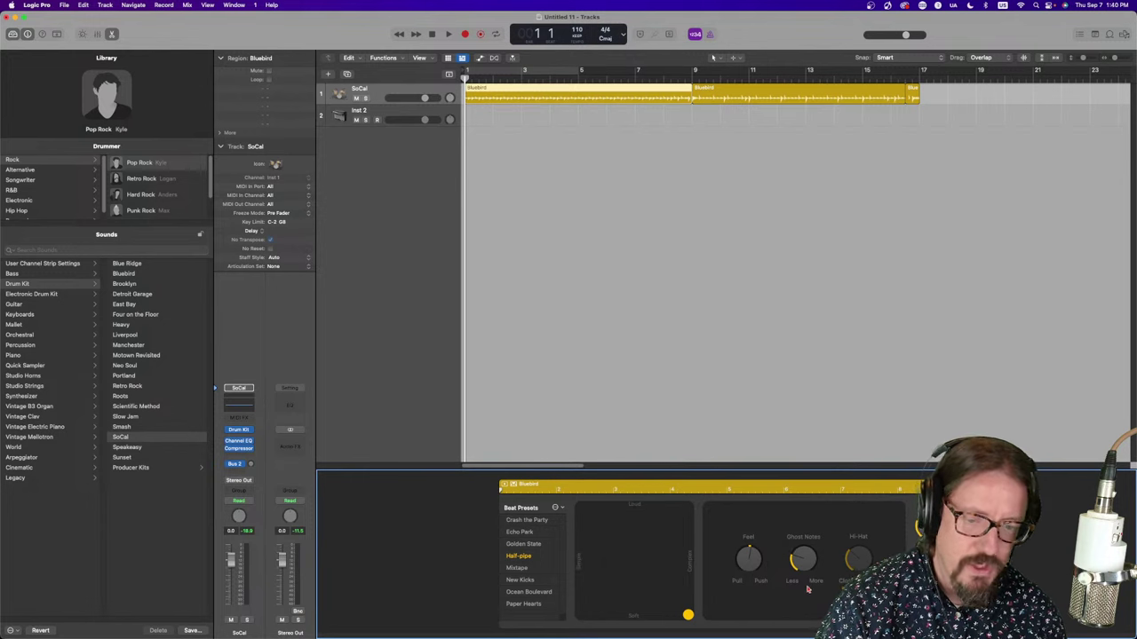
pyautogui.moveTo(687, 615)
pyautogui.mouseDown()
pyautogui.moveTo(606, 598)
pyautogui.moveTo(622, 518)
pyautogui.moveTo(687, 614)
pyautogui.mouseUp()
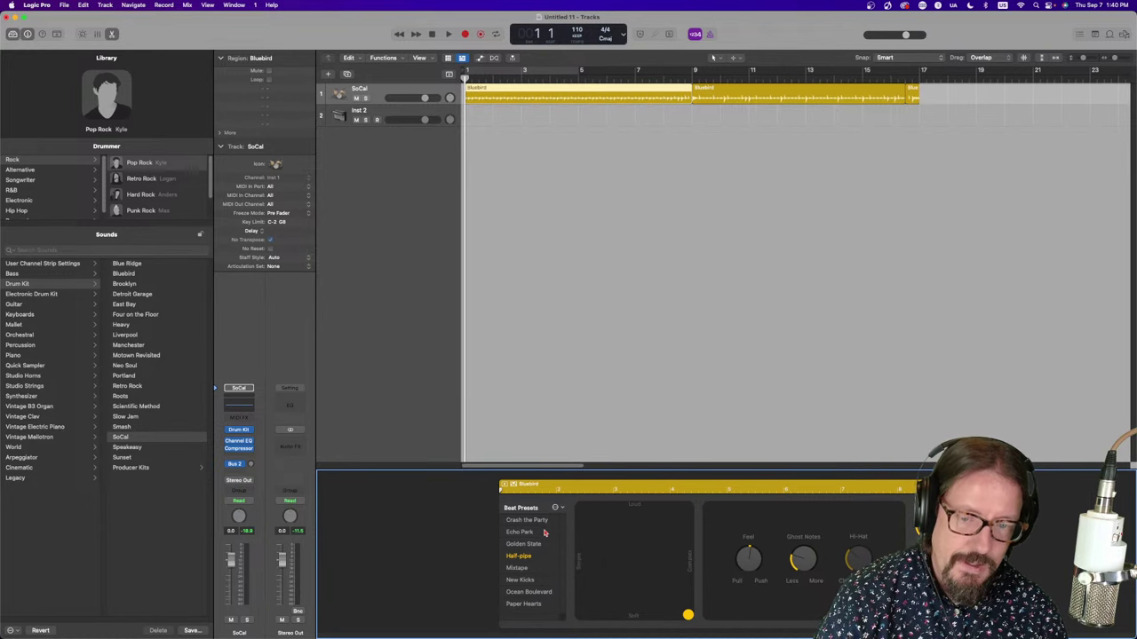
# Check the beat preset options menu, then return to the per-kit-piece level settings
pyautogui.click(558, 508)
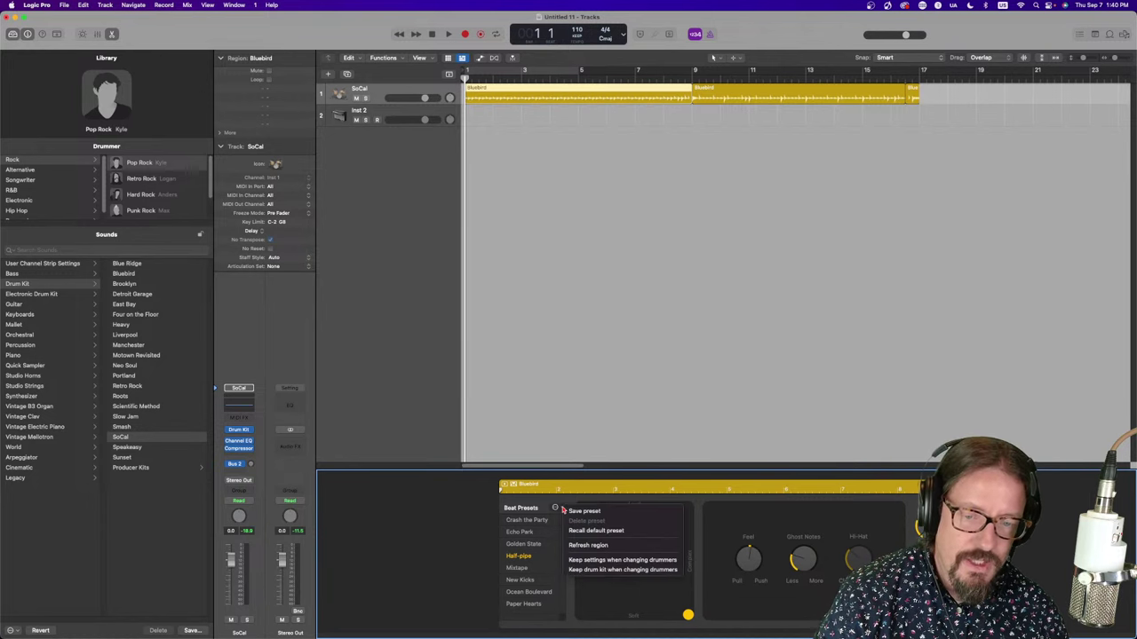
pyautogui.click(556, 508)
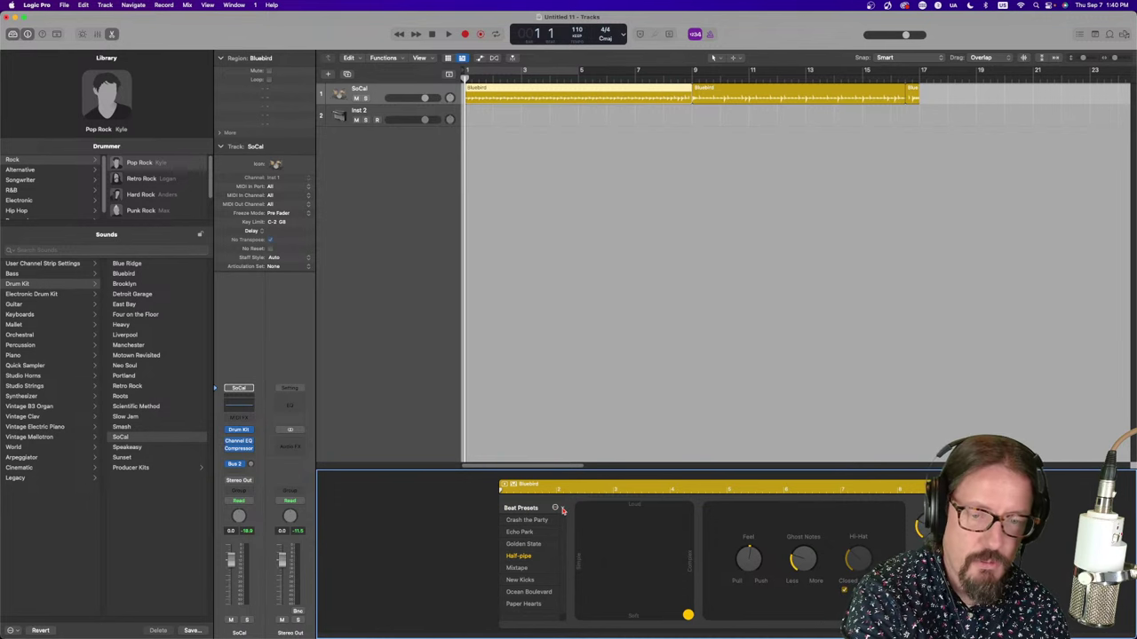
pyautogui.click(557, 508)
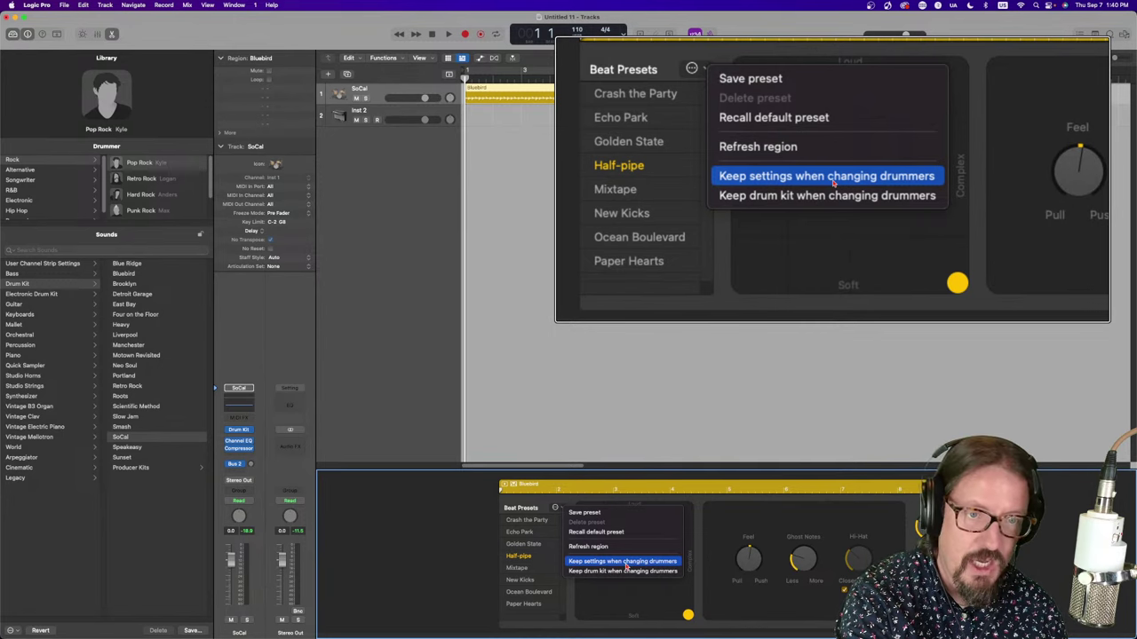
pyautogui.click(575, 606)
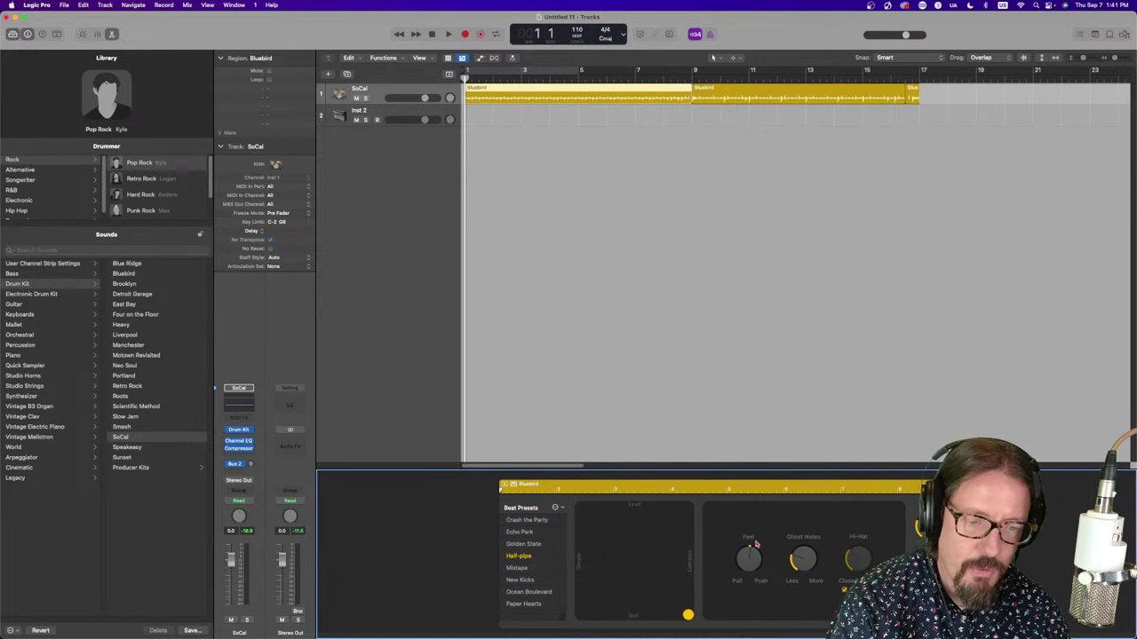
pyautogui.click(788, 533)
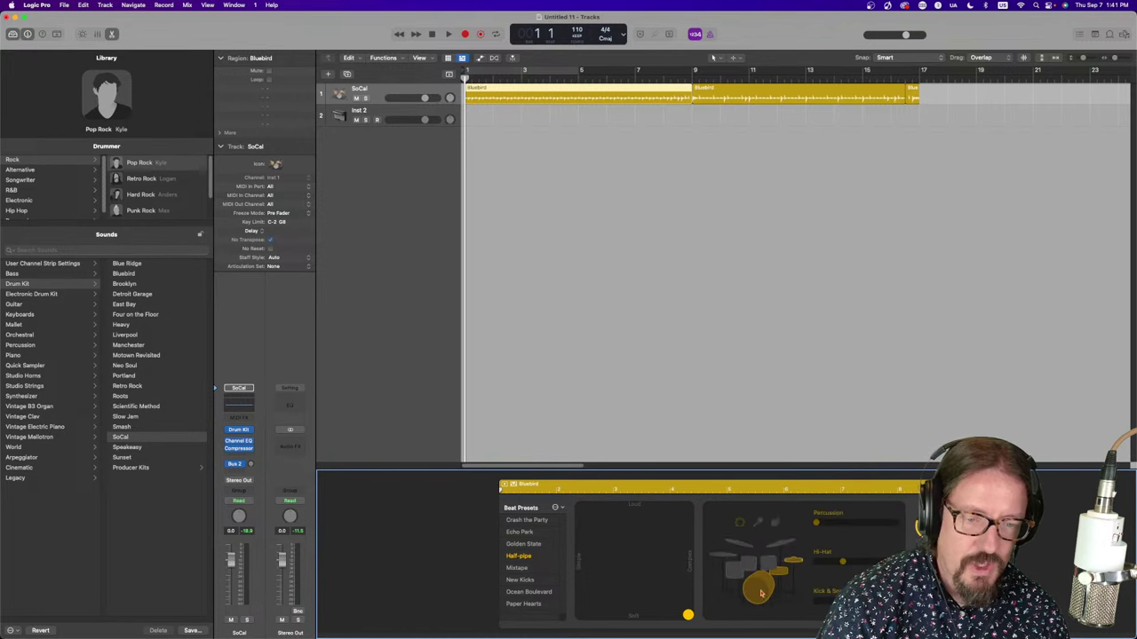
# Audition Mixtape, New Kicks, Ocean Boulevard, Paper Hearts and other beat presets, settling on Mixtape
pyautogui.click(524, 569)
pyautogui.click(524, 581)
pyautogui.click(530, 592)
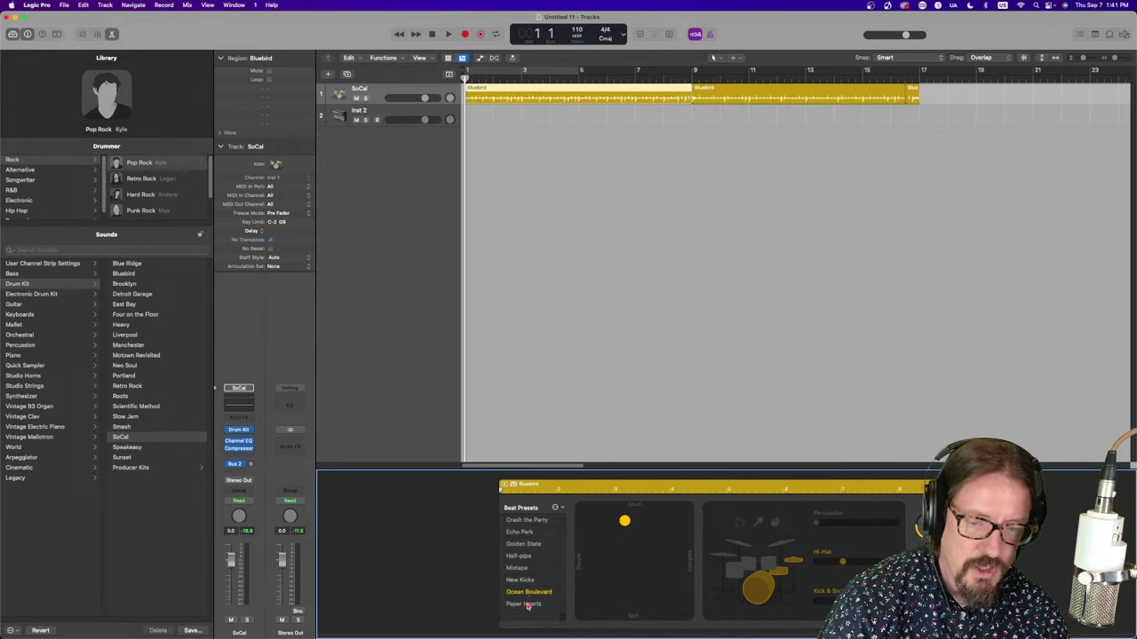
pyautogui.click(530, 605)
pyautogui.click(524, 520)
pyautogui.click(522, 532)
pyautogui.click(523, 545)
pyautogui.click(524, 557)
pyautogui.click(524, 569)
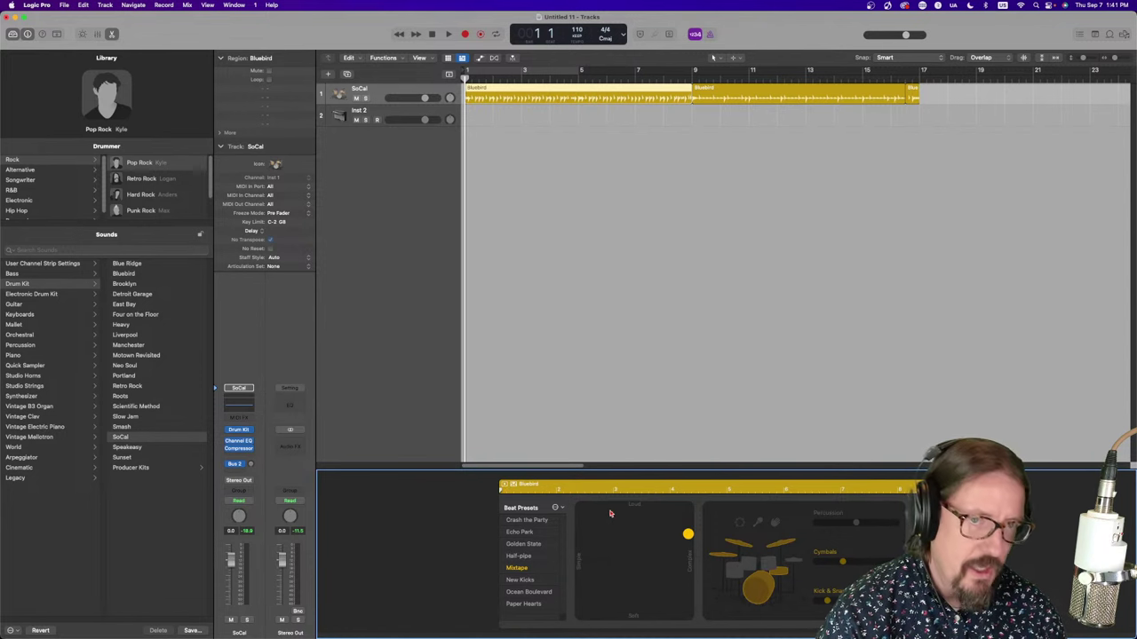
# Turn on Quick Help and read the full help for the Drummer's play control
pyautogui.click(272, 5)
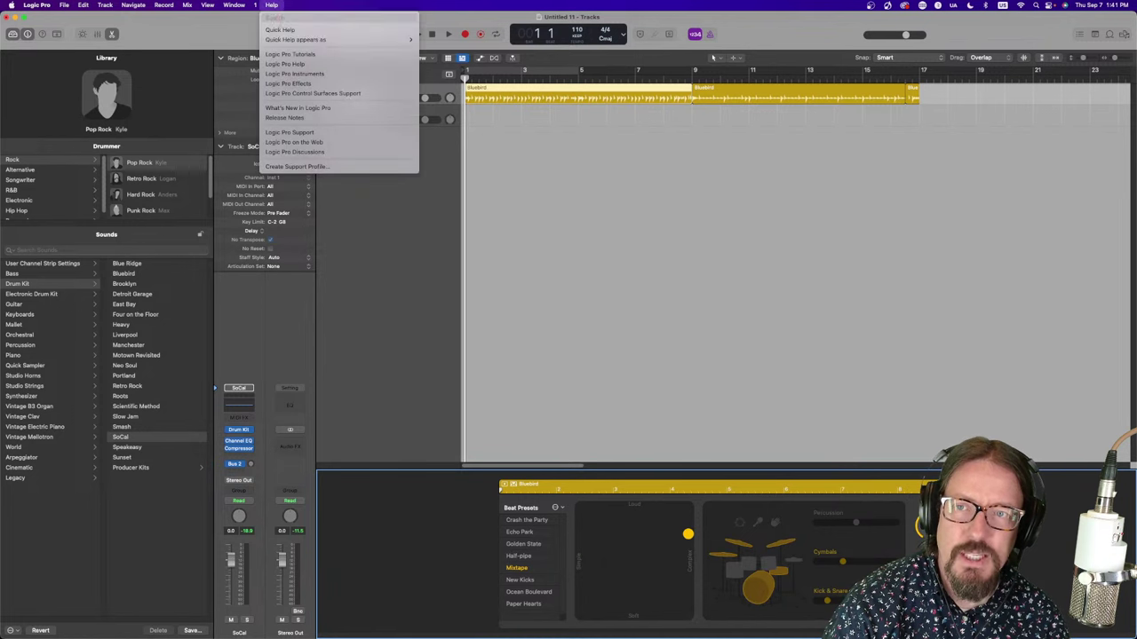
pyautogui.click(281, 32)
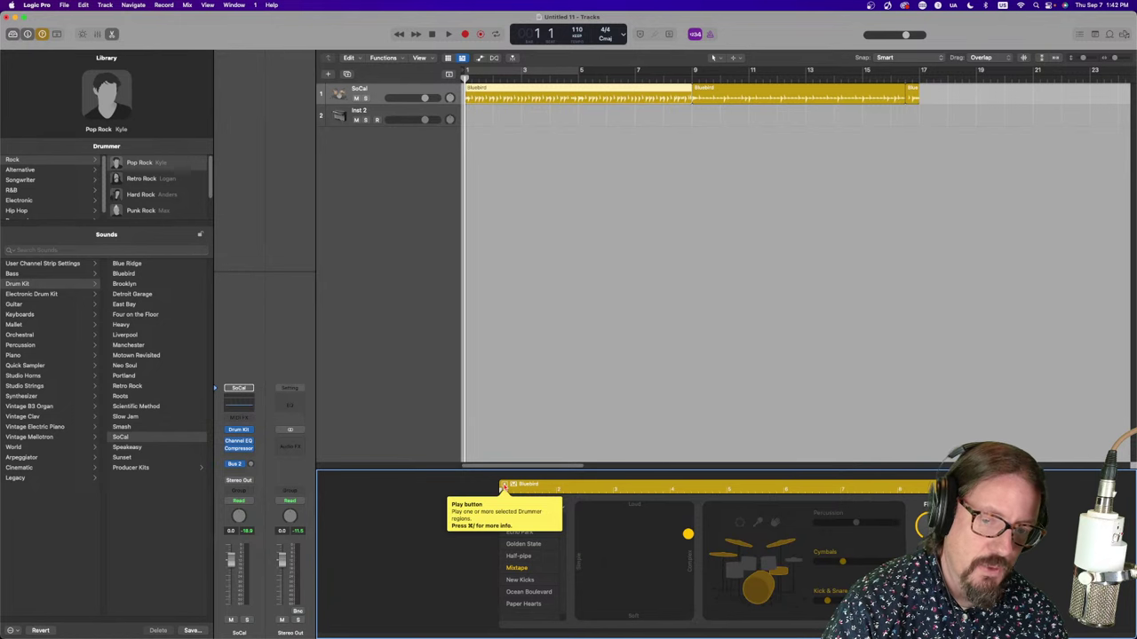
pyautogui.click(504, 486)
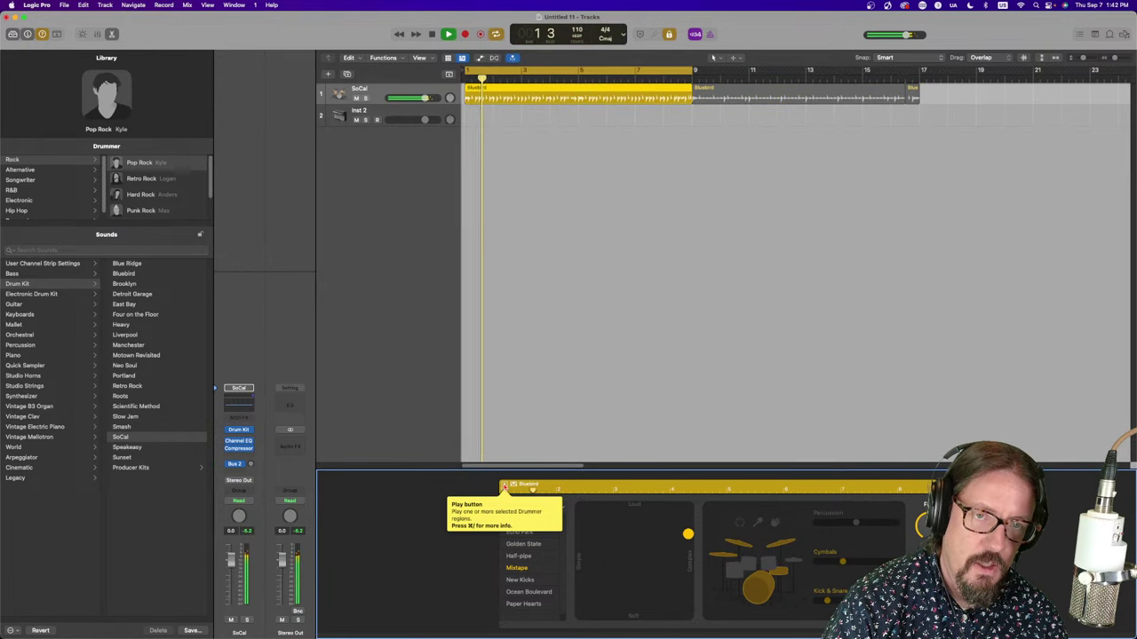
pyautogui.click(503, 486)
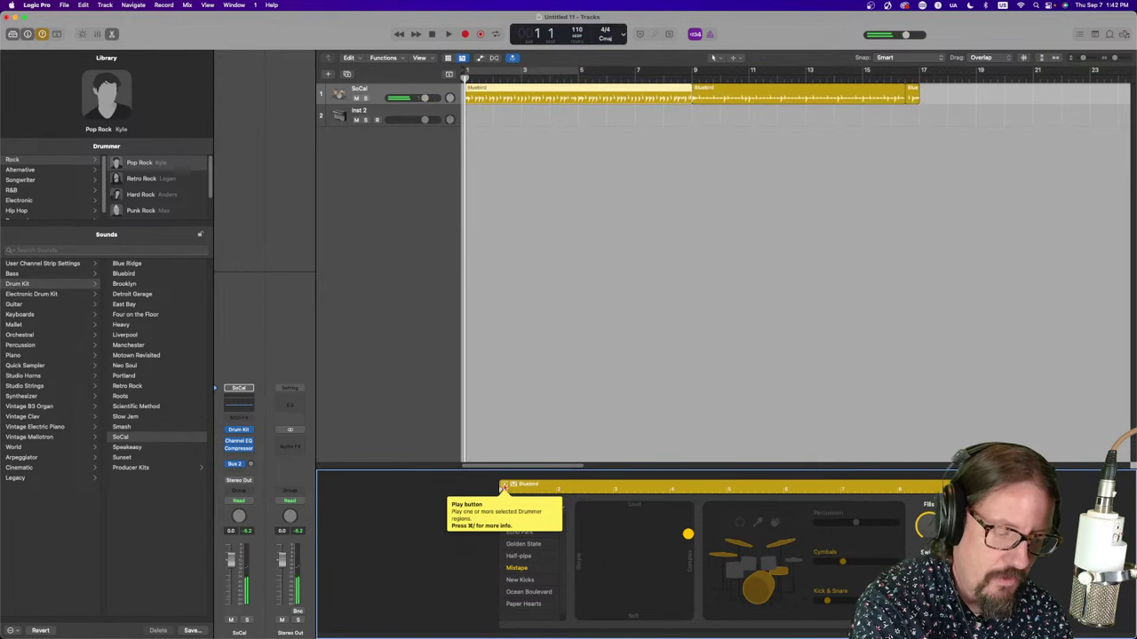
pyautogui.press('super+slash')
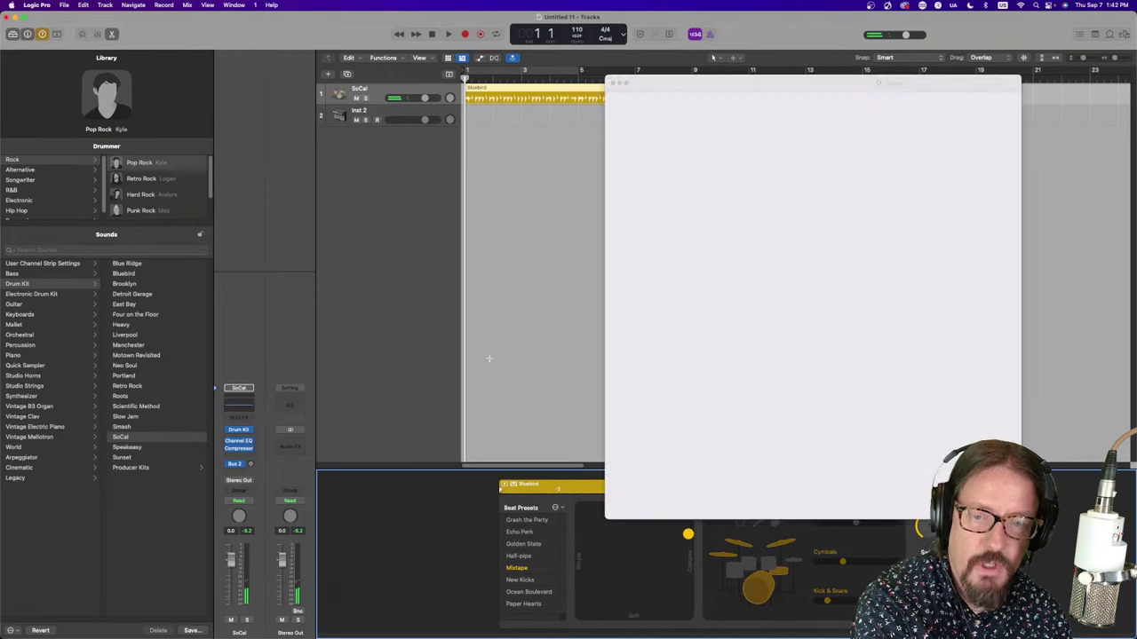
pyautogui.click(613, 83)
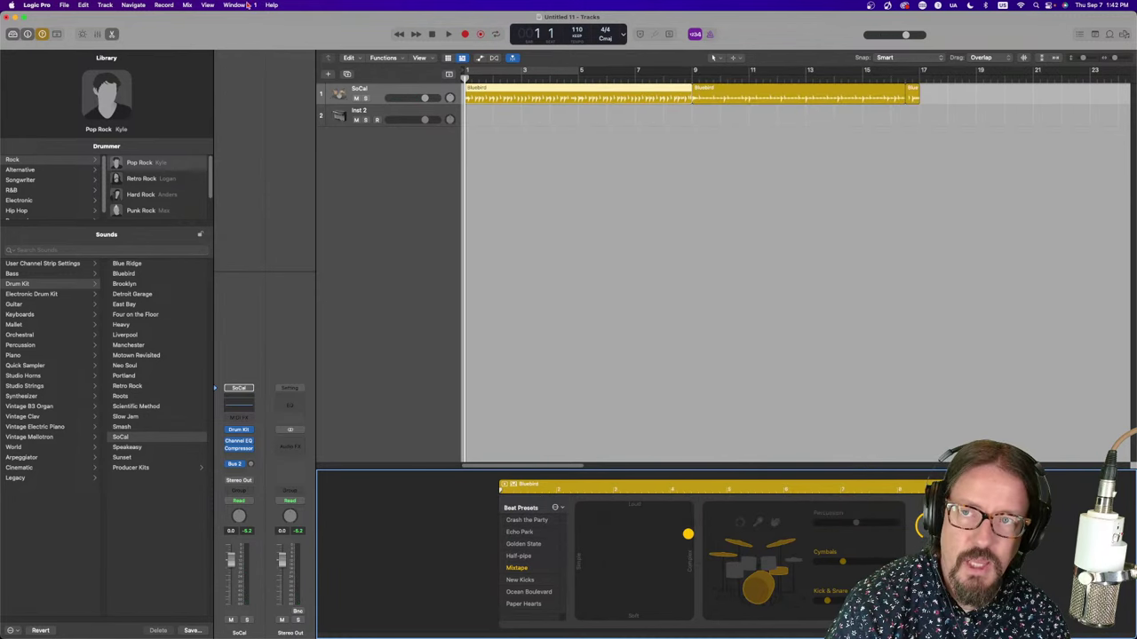
# Turn Quick Help off again from the Help menu
pyautogui.click(207, 5)
pyautogui.moveTo(271, 6)
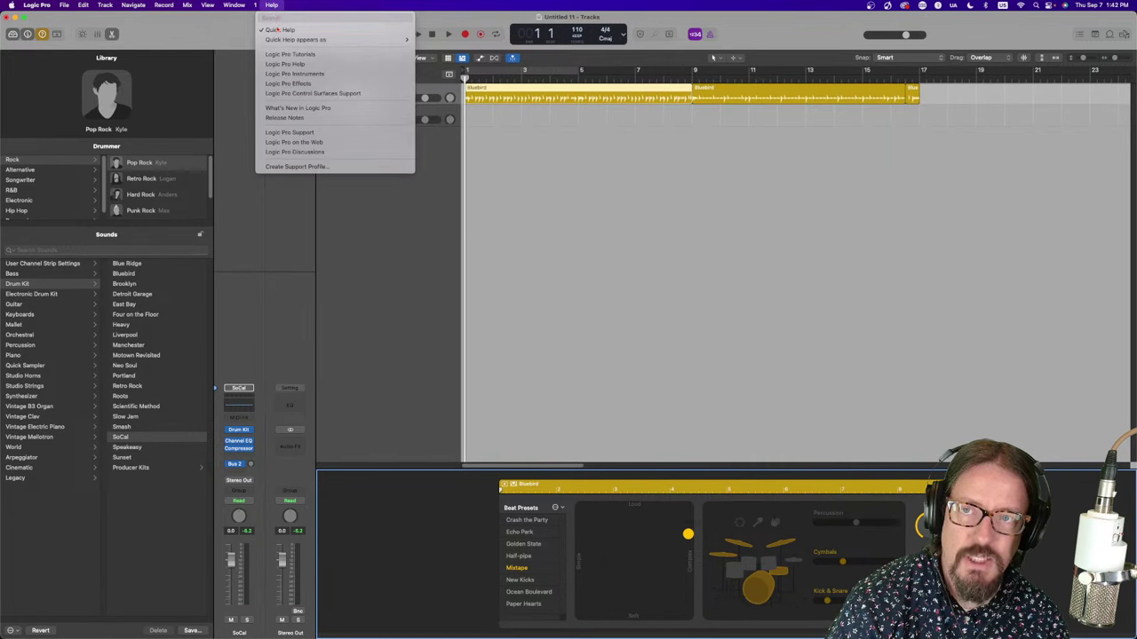
pyautogui.click(277, 31)
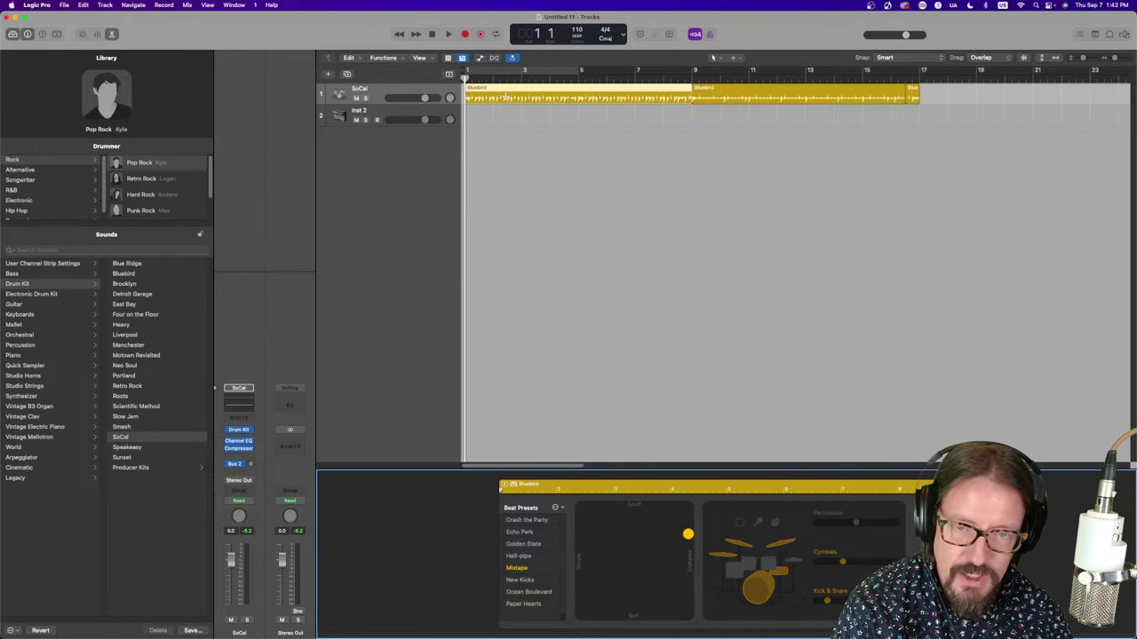
# Open Drum Kit Designer for the SoCal kit and inspect the kick, snare and hi-hat
pyautogui.click(238, 429)
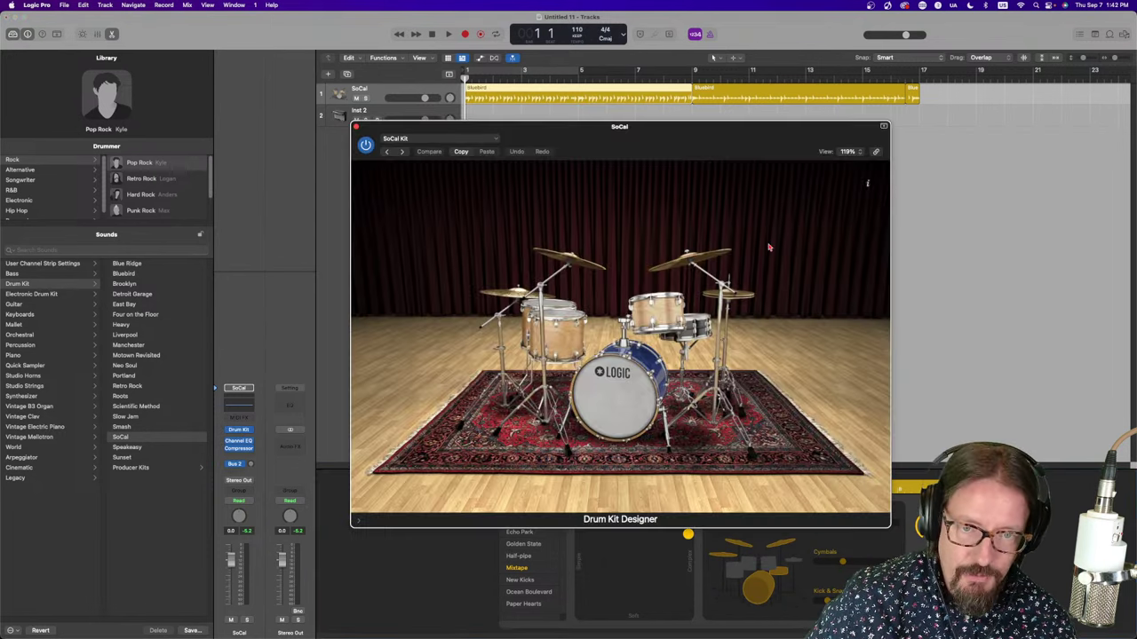
pyautogui.moveTo(685, 131); pyautogui.dragTo(691, 128)
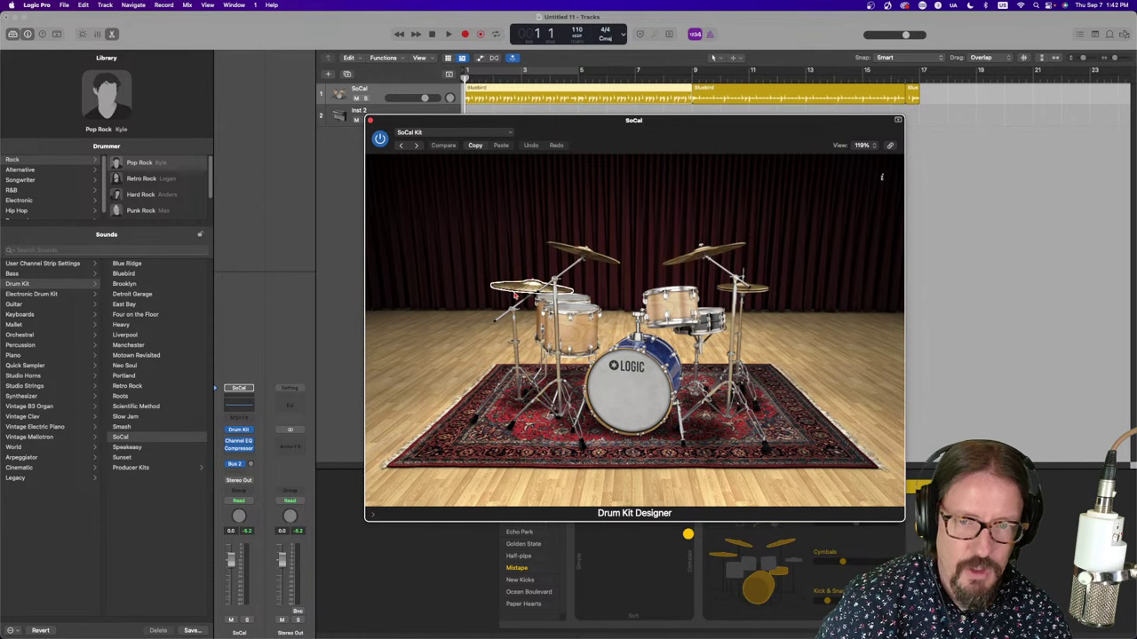
pyautogui.click(628, 391)
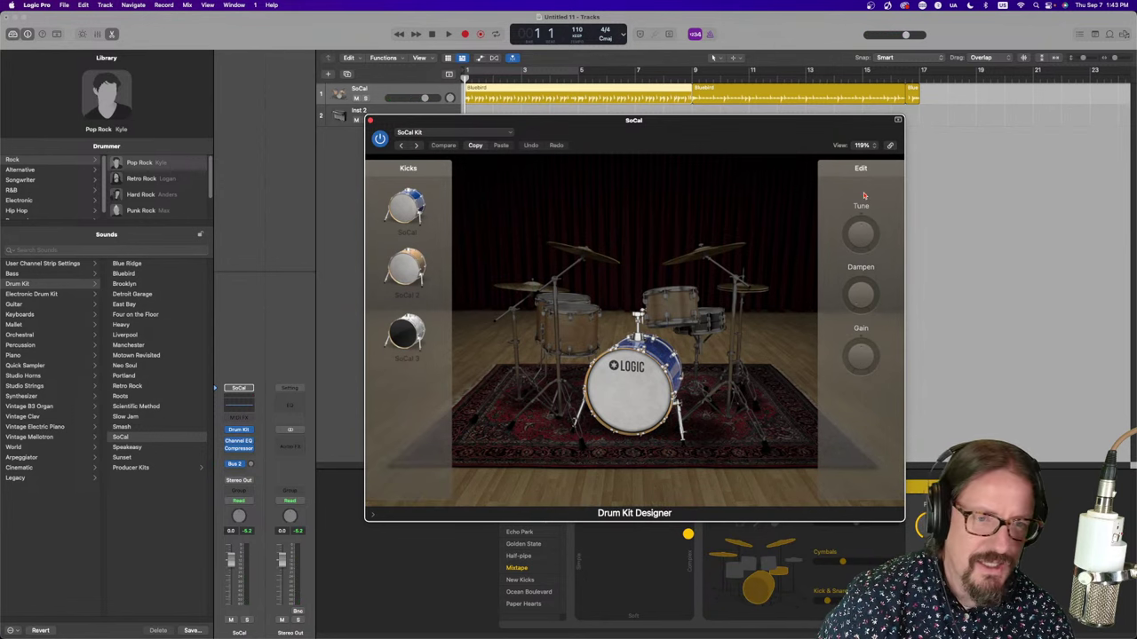
pyautogui.moveTo(859, 231)
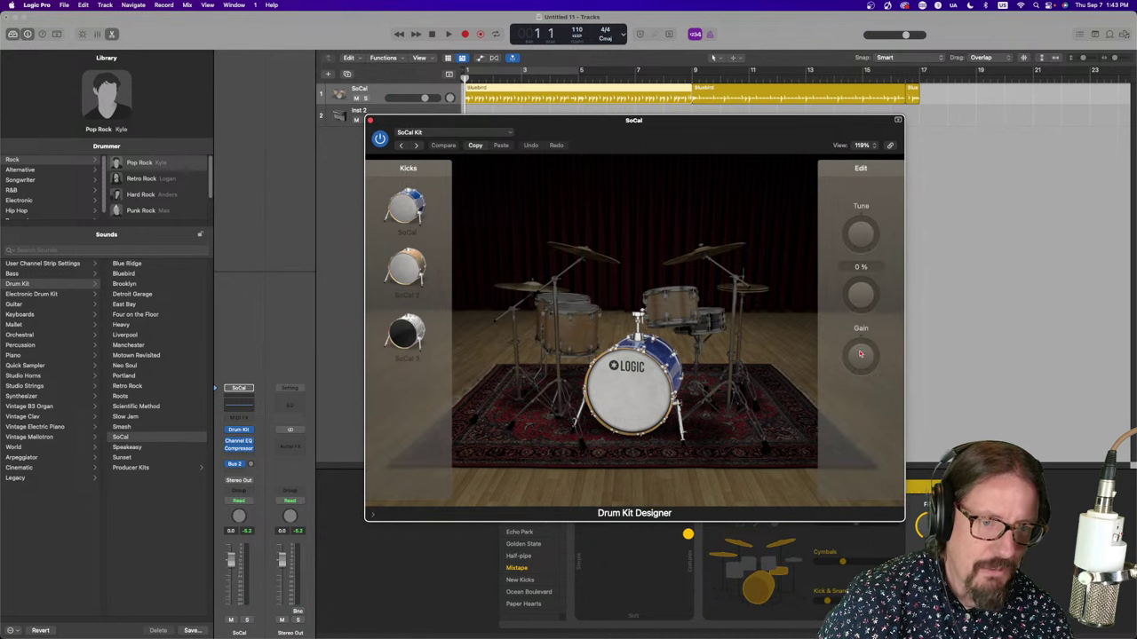
pyautogui.moveTo(862, 357)
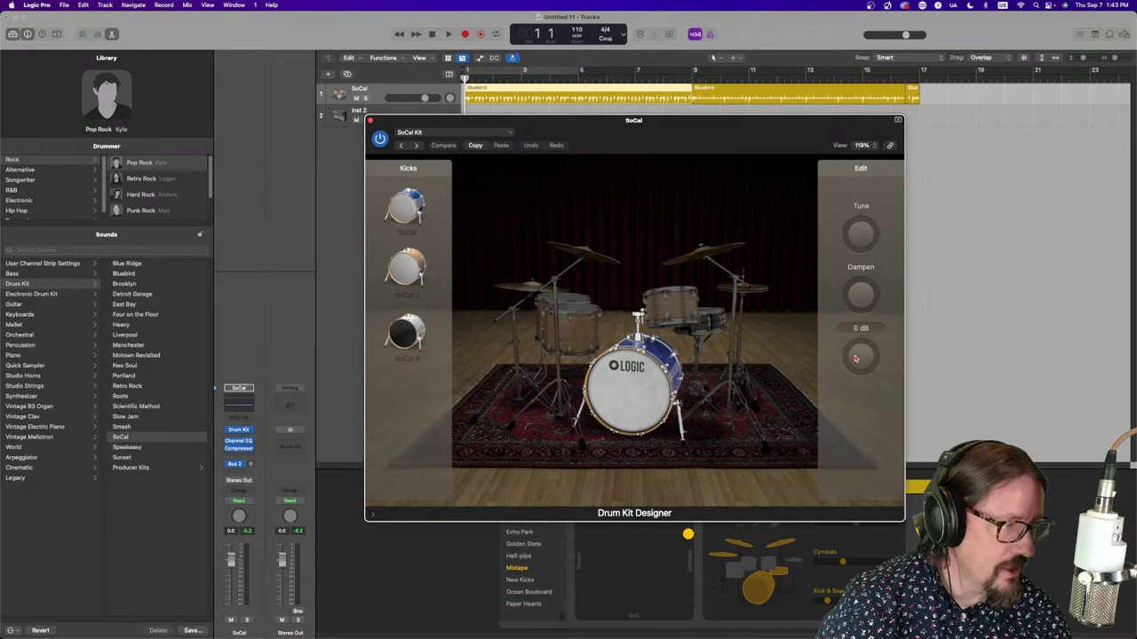
pyautogui.click(714, 319)
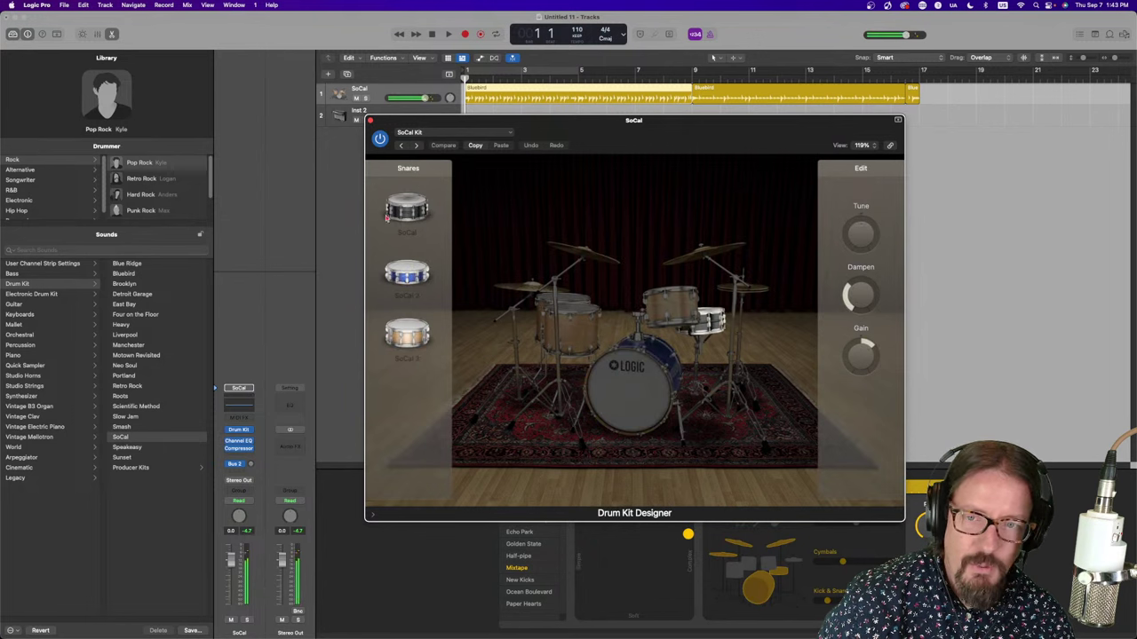
pyautogui.click(764, 291)
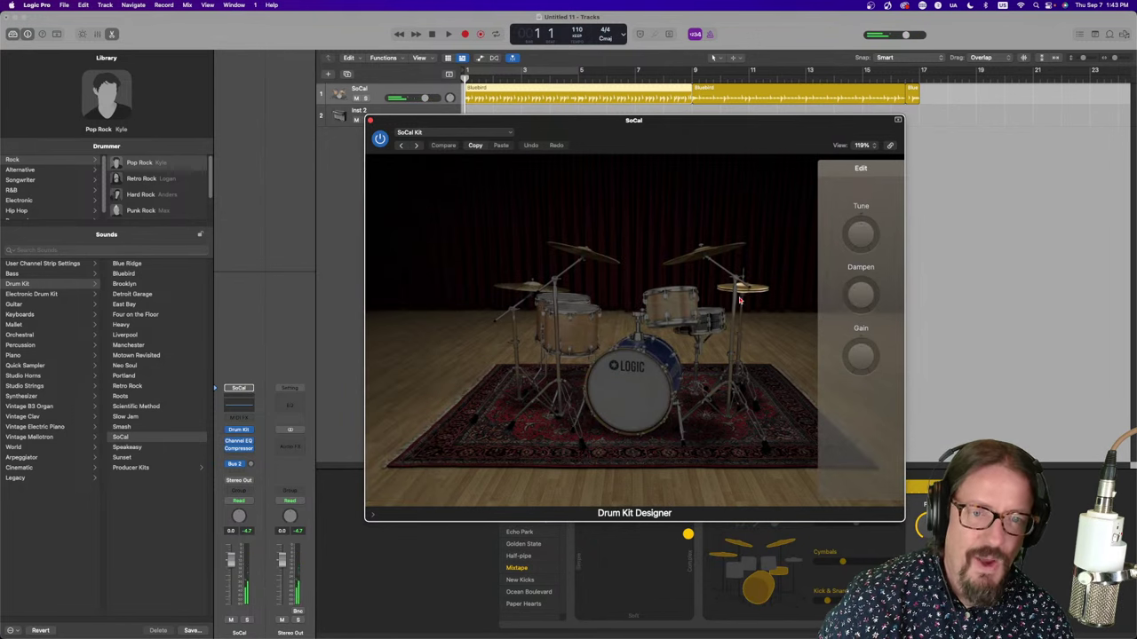
# Select all toms and set their Tune to +120 cents and Gain to +10 dB
pyautogui.moveTo(863, 239)
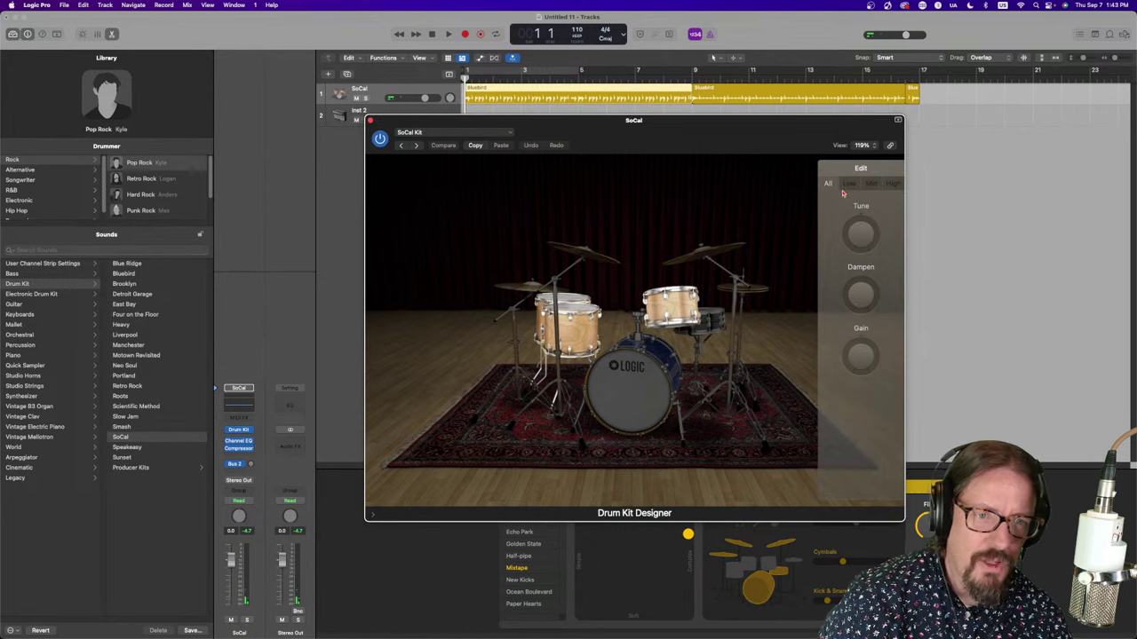
pyautogui.click(891, 185)
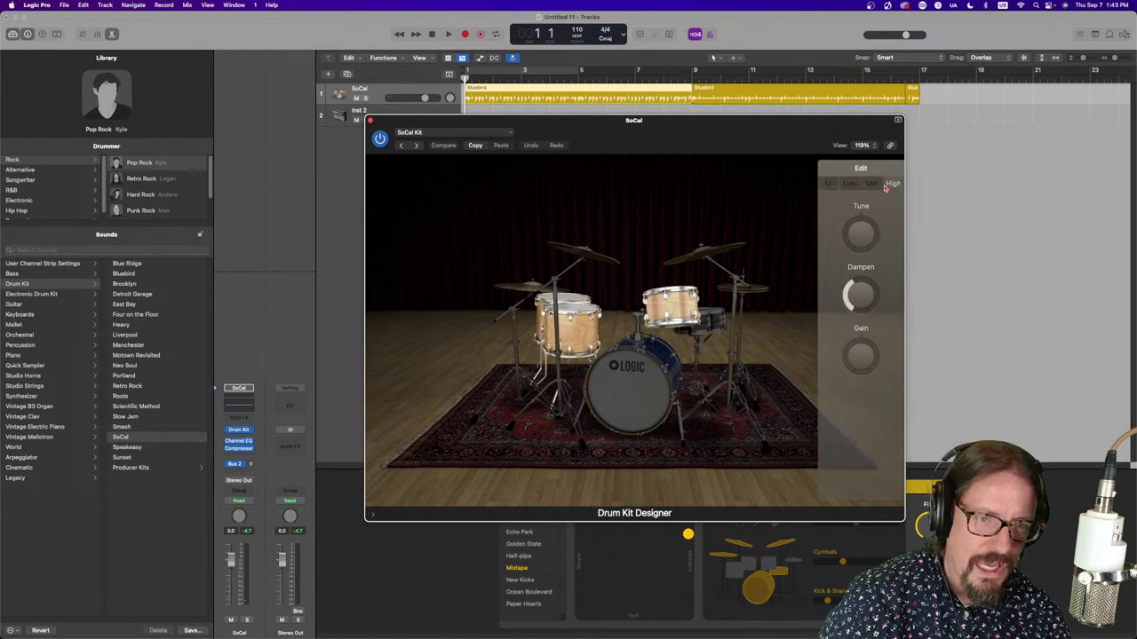
pyautogui.click(829, 185)
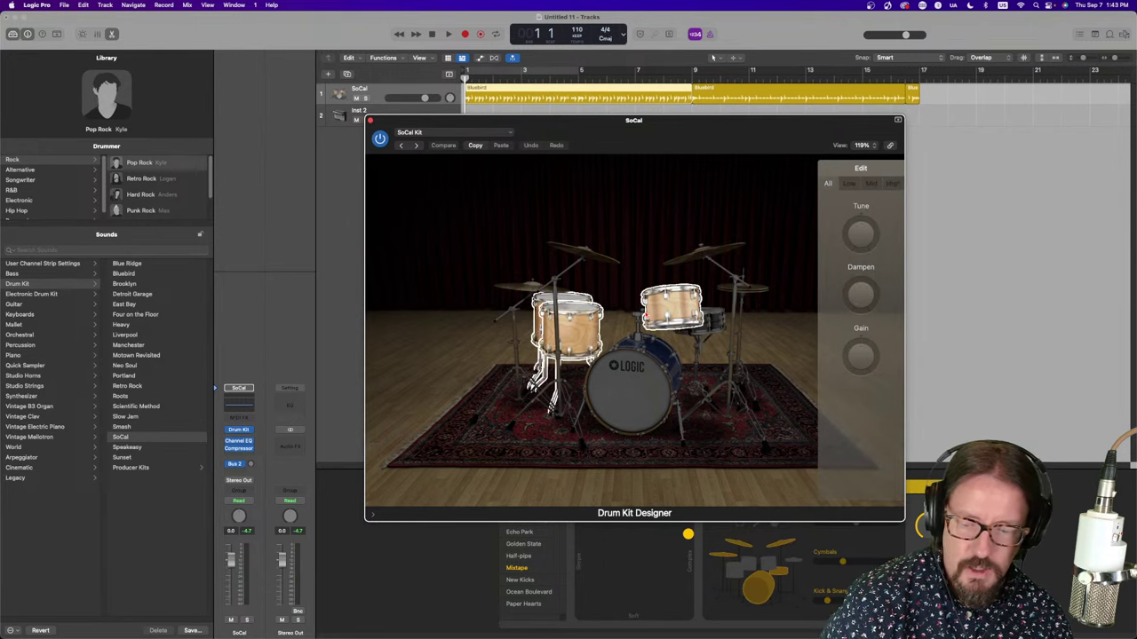
pyautogui.click(646, 311)
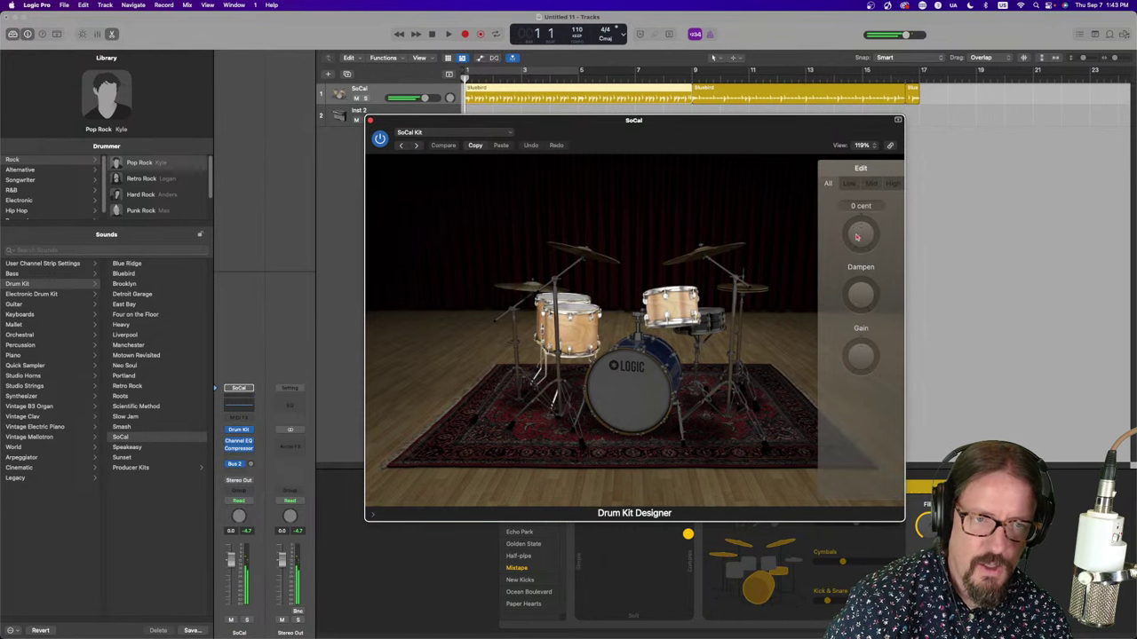
pyautogui.moveTo(858, 242)
pyautogui.mouseDown()
pyautogui.moveTo(863, 275)
pyautogui.moveTo(847, 245)
pyautogui.mouseUp()
pyautogui.moveTo(863, 355)
pyautogui.mouseDown()
pyautogui.moveTo(860, 330)
pyautogui.moveTo(856, 371)
pyautogui.mouseUp()
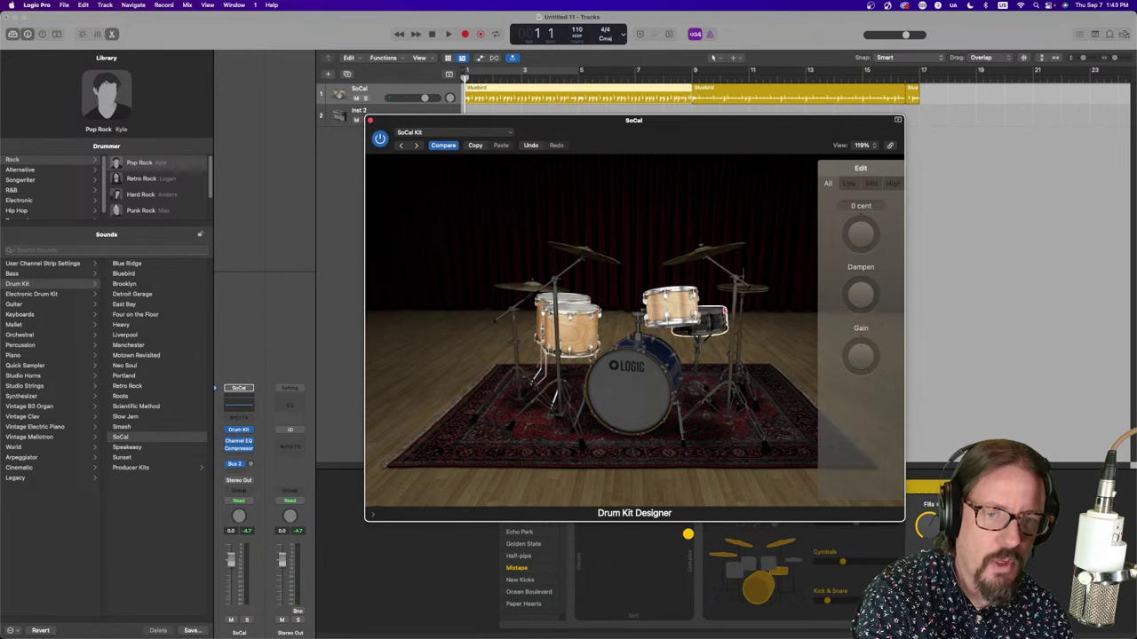
# Reveal the kit's extended parameters and leave Input Mapping on GM
pyautogui.click(372, 519)
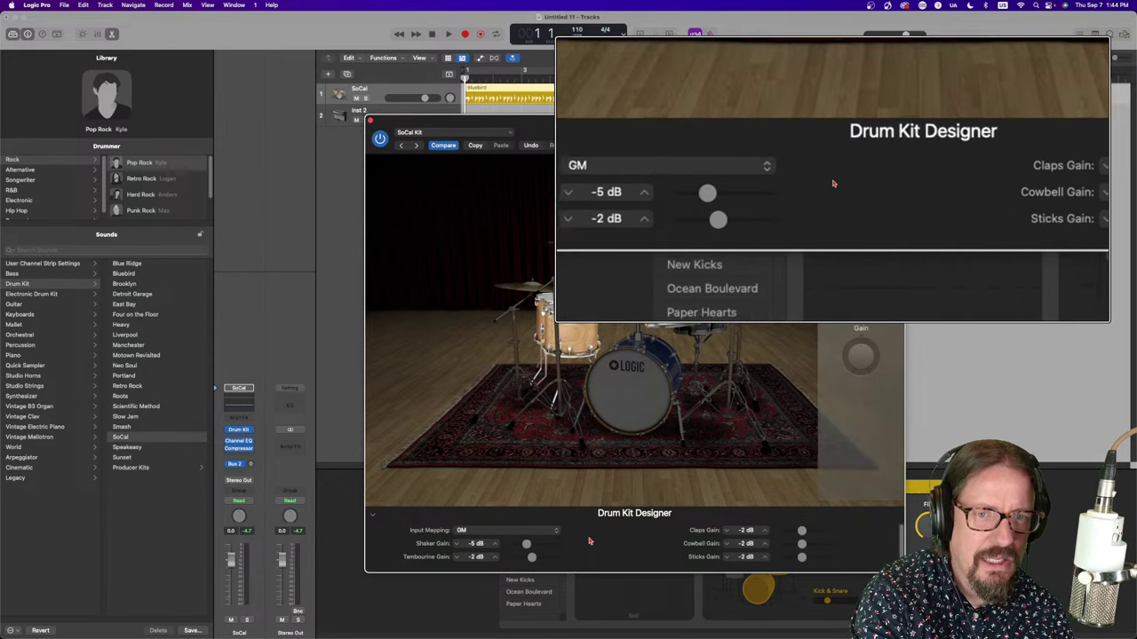
pyautogui.click(495, 532)
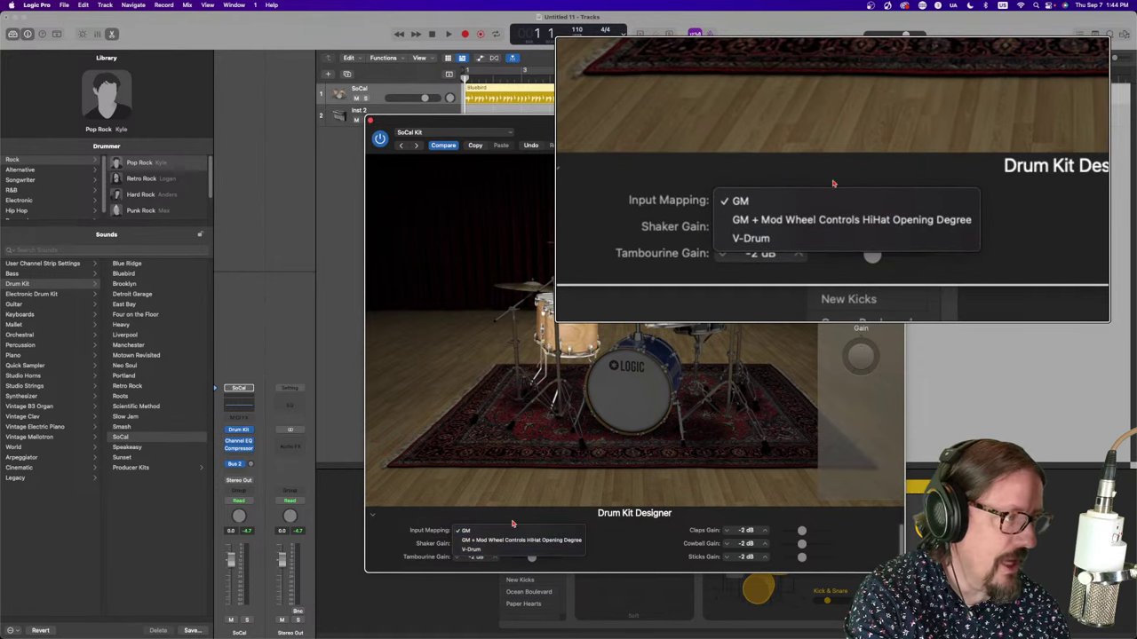
pyautogui.click(513, 525)
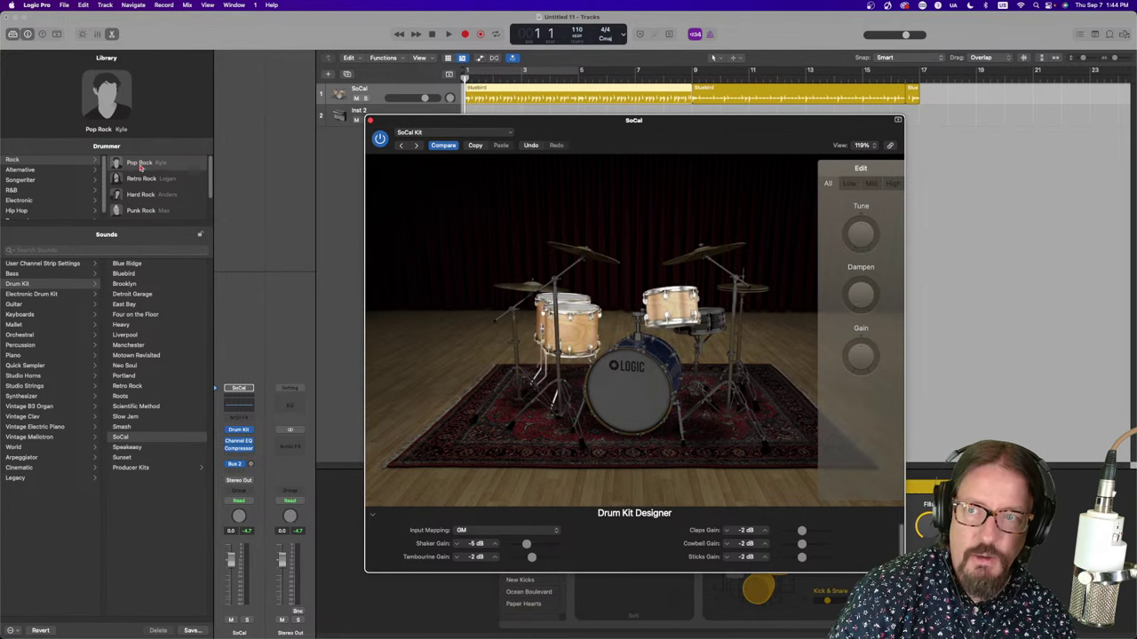
# Replace the drummer with Pop Songwriter from the Songwriter genre
pyautogui.click(27, 180)
pyautogui.click(152, 181)
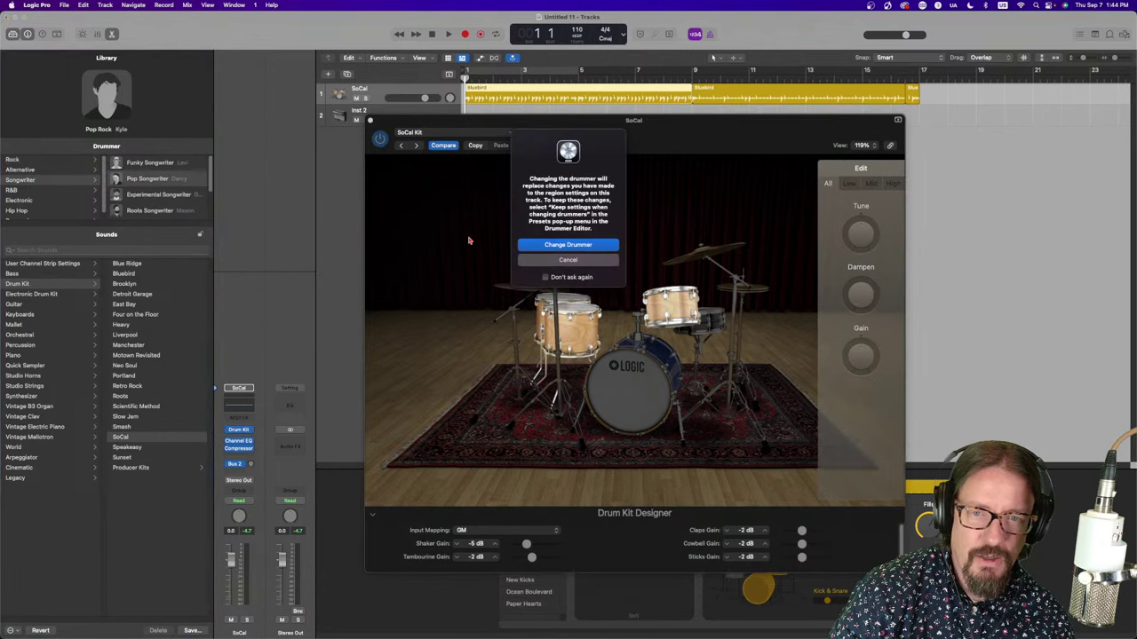
pyautogui.click(565, 246)
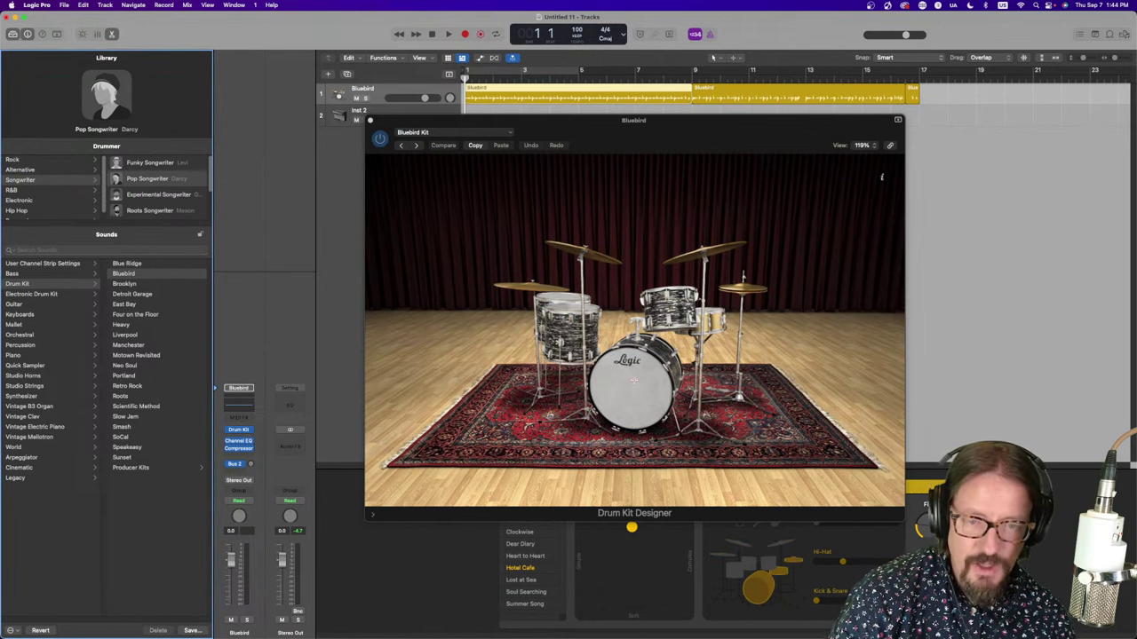
# Inspect the Bluebird kit's kick, toms, snare and cymbals, then close Drum Kit Designer
pyautogui.click(636, 405)
pyautogui.click(578, 313)
pyautogui.click(716, 321)
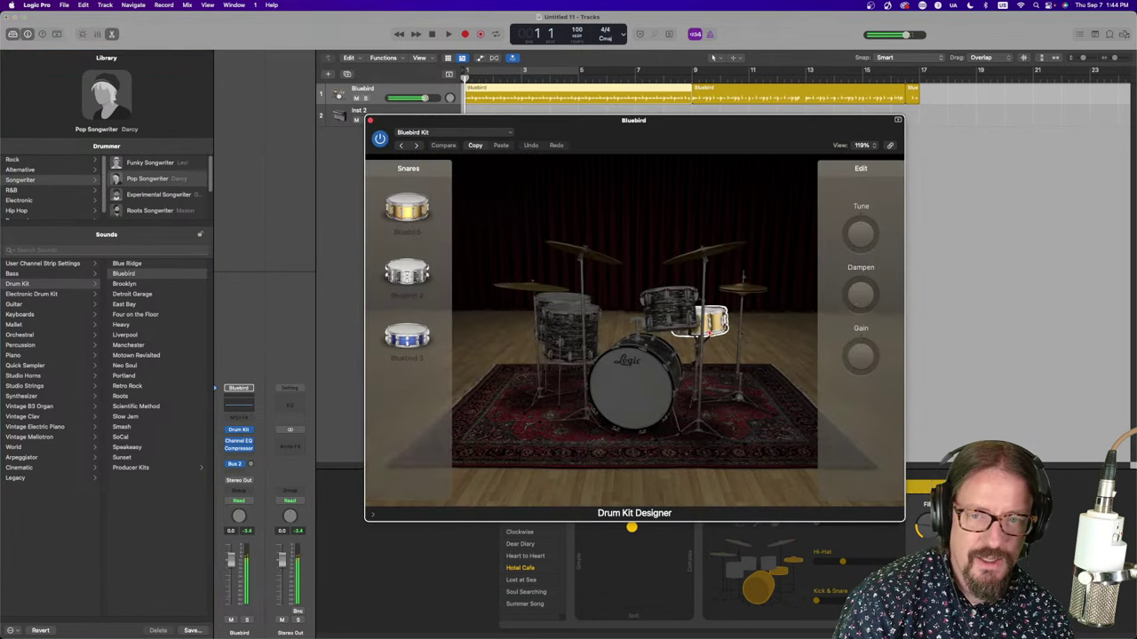
pyautogui.click(751, 290)
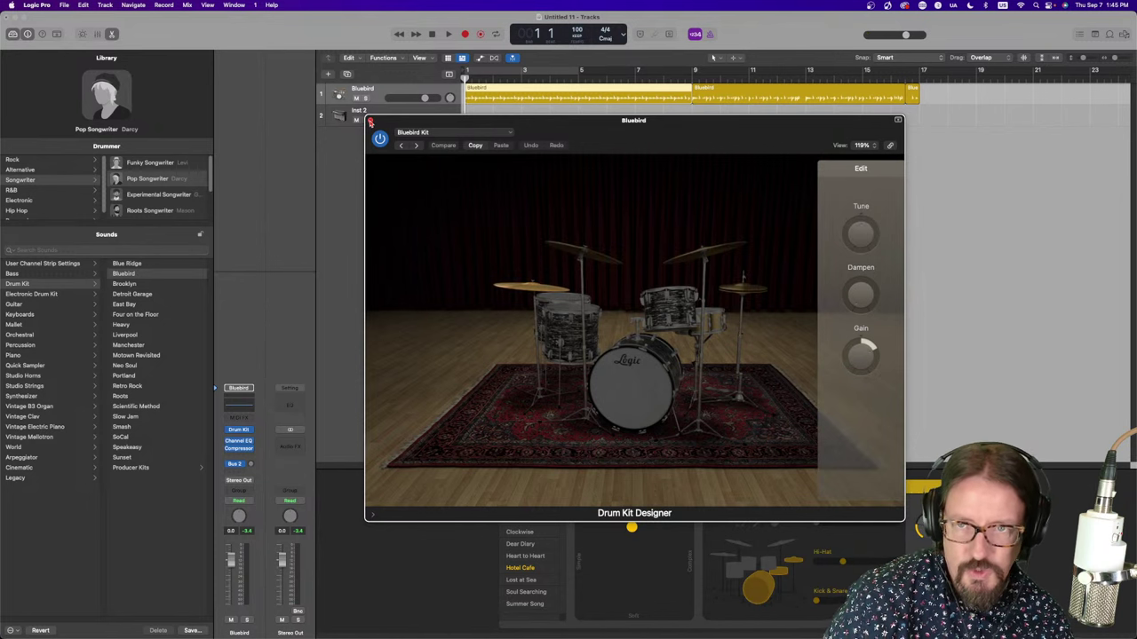
pyautogui.click(371, 122)
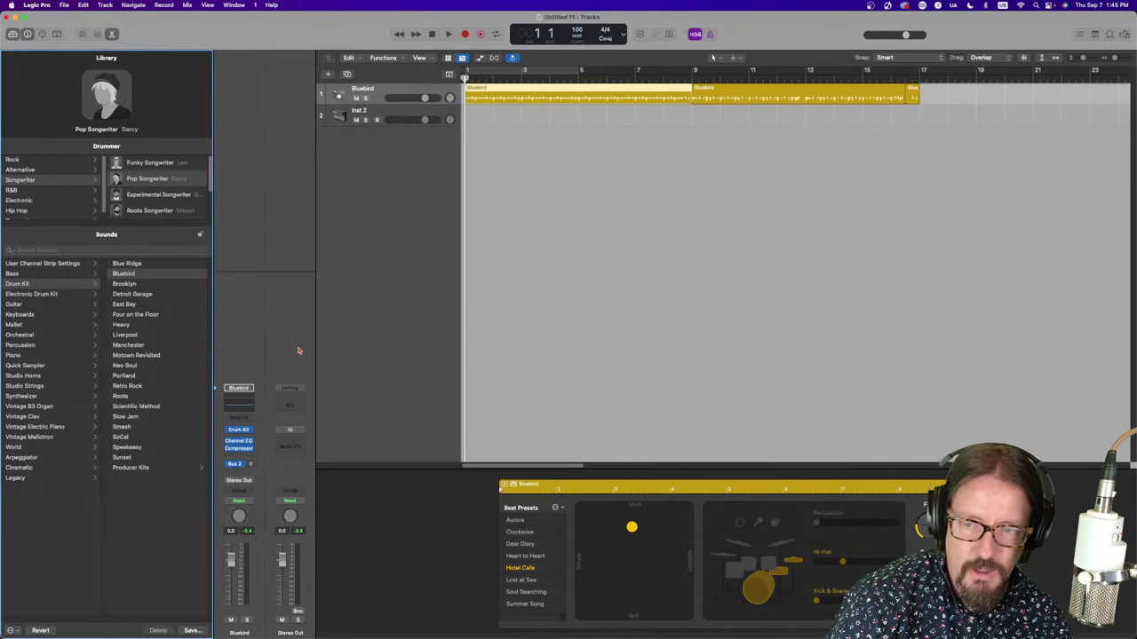
# Show the Producer Kits list and check Enable Complete Features in Advanced settings
pyautogui.click(123, 469)
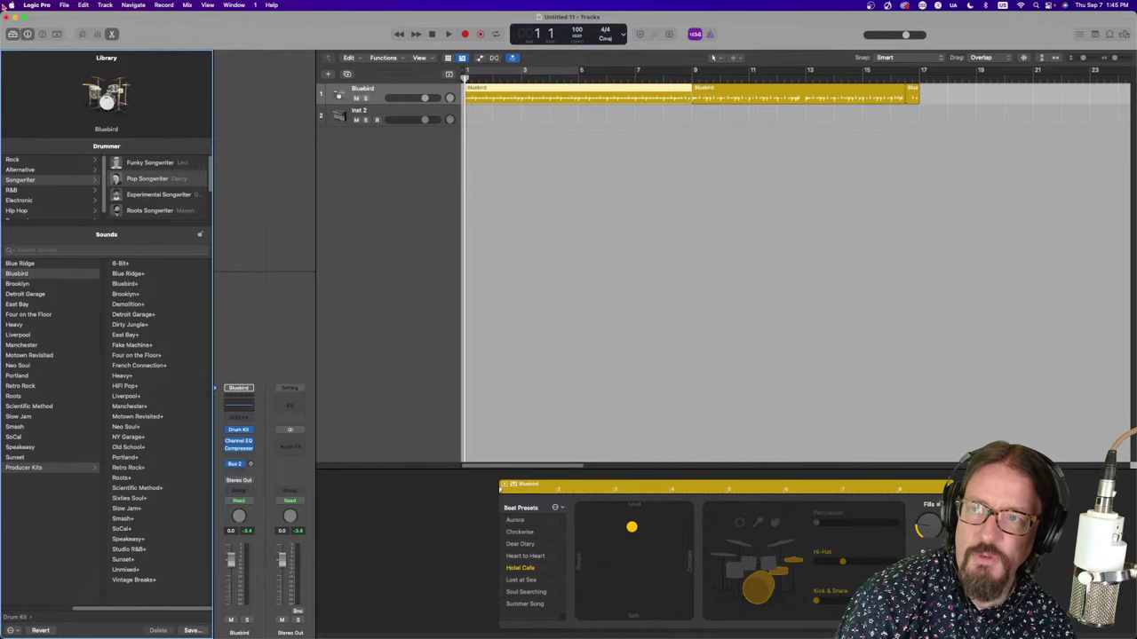
pyautogui.click(40, 6)
pyautogui.moveTo(54, 33)
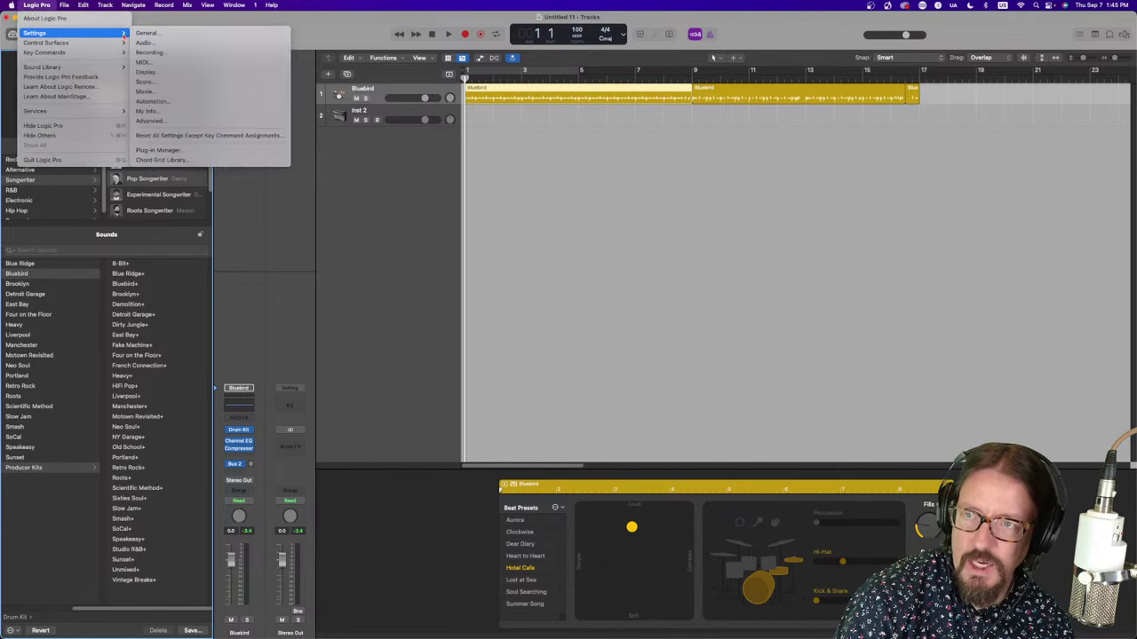
pyautogui.click(164, 122)
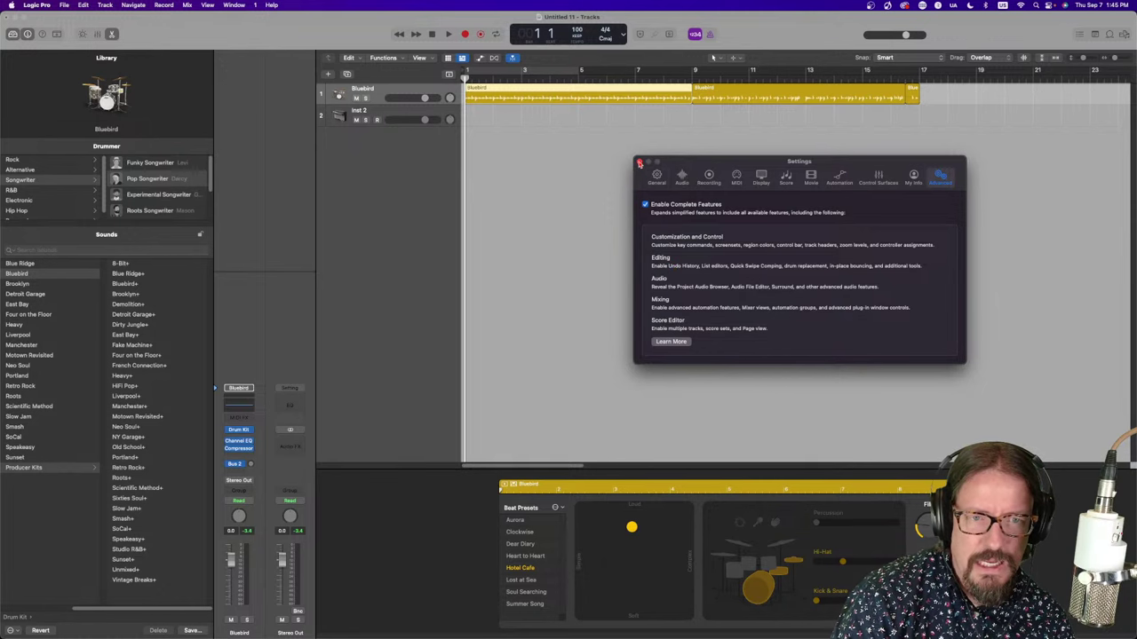
pyautogui.click(640, 163)
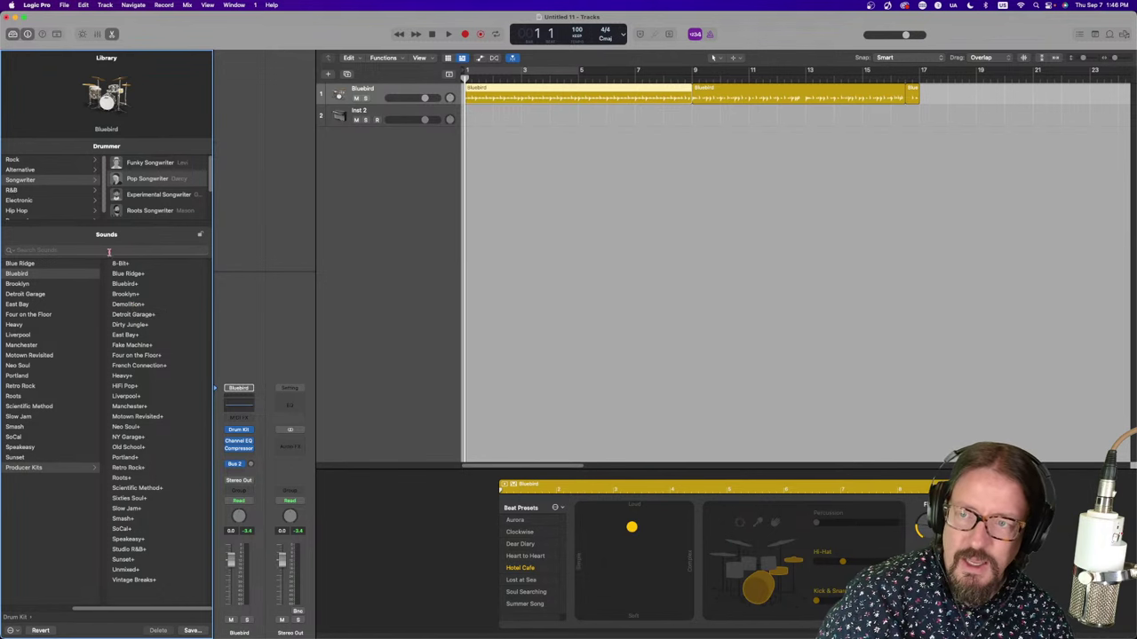
# Load the Demolition+ kit and expand its track stack, selecting the Overheads sub-track
pyautogui.click(130, 305)
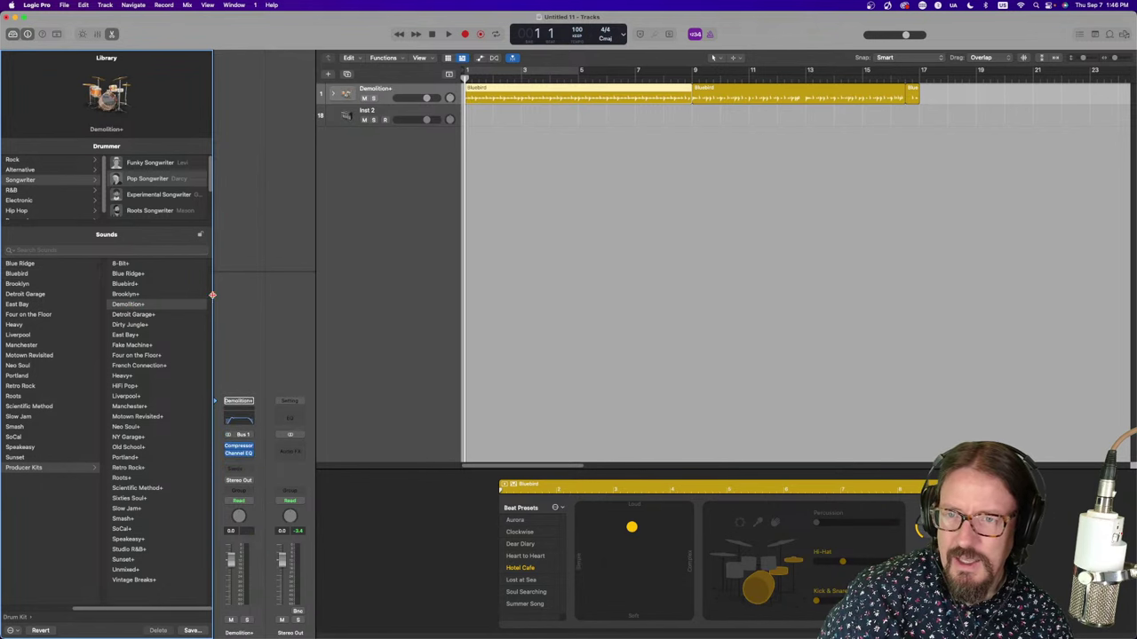
pyautogui.click(334, 94)
pyautogui.click(375, 113)
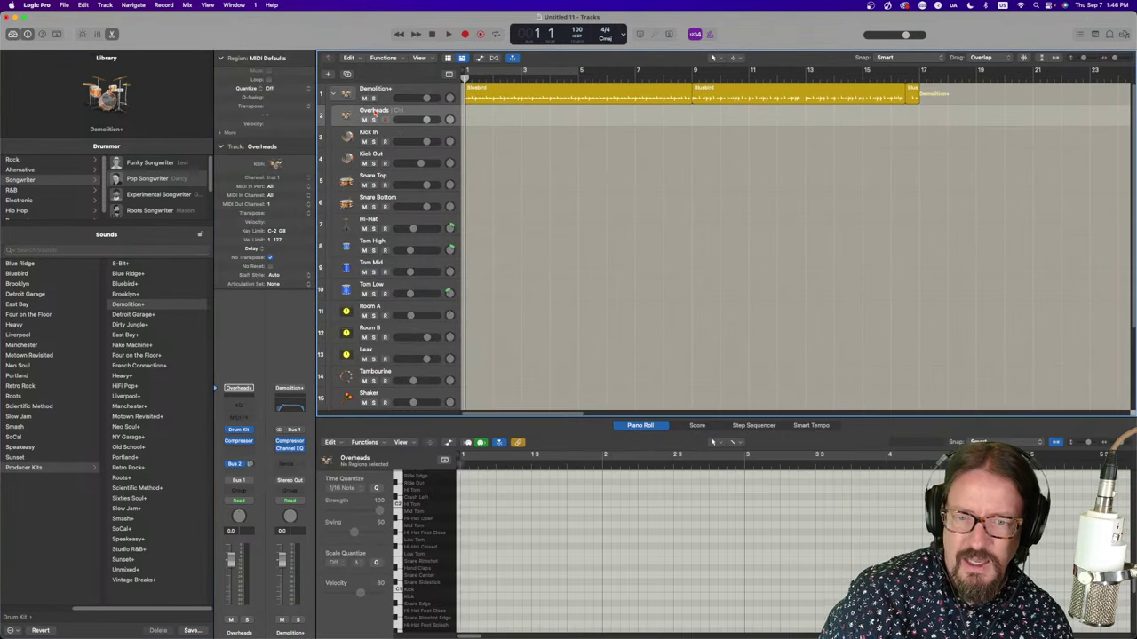
# Open the Overheads Drum Kit Designer, view the Producer Kits, then close the designer
pyautogui.click(240, 430)
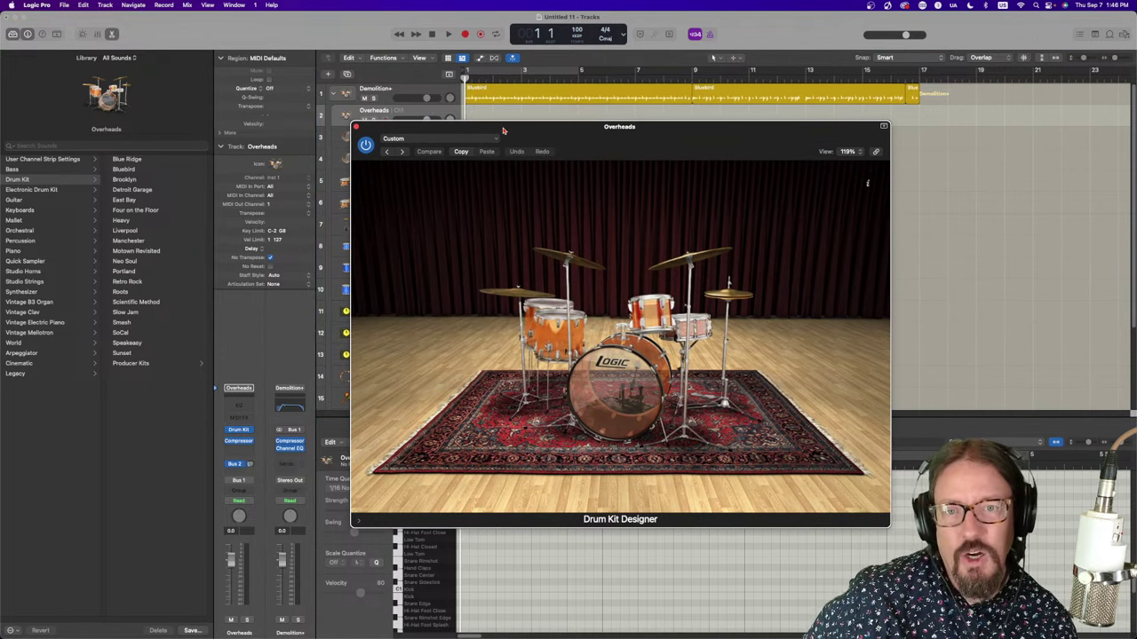
pyautogui.moveTo(499, 127); pyautogui.dragTo(645, 138)
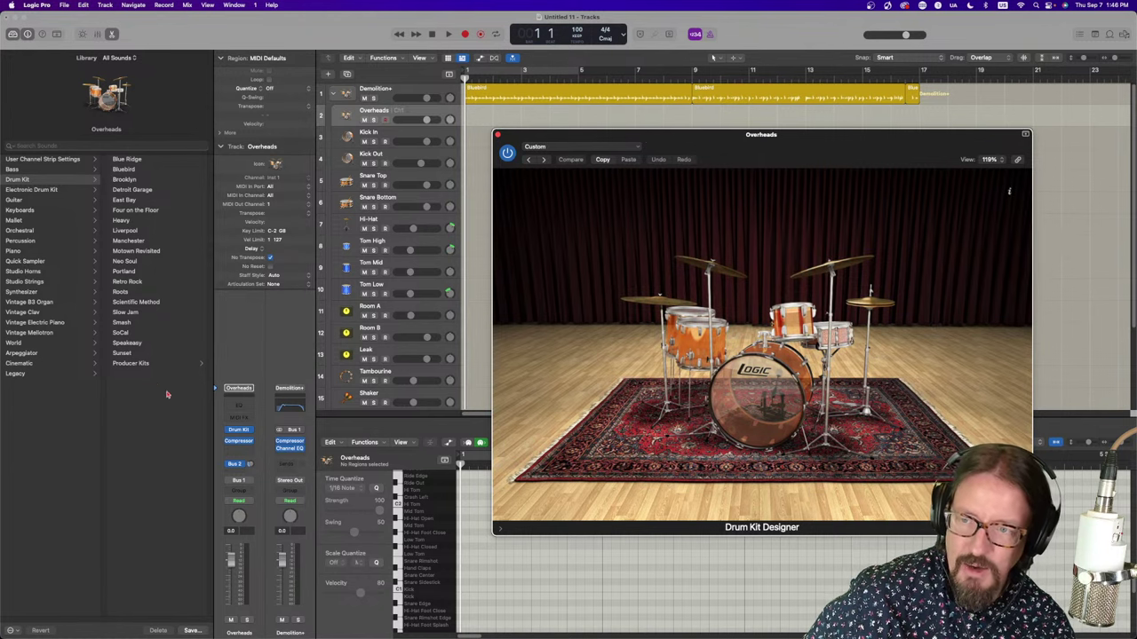
pyautogui.click(151, 364)
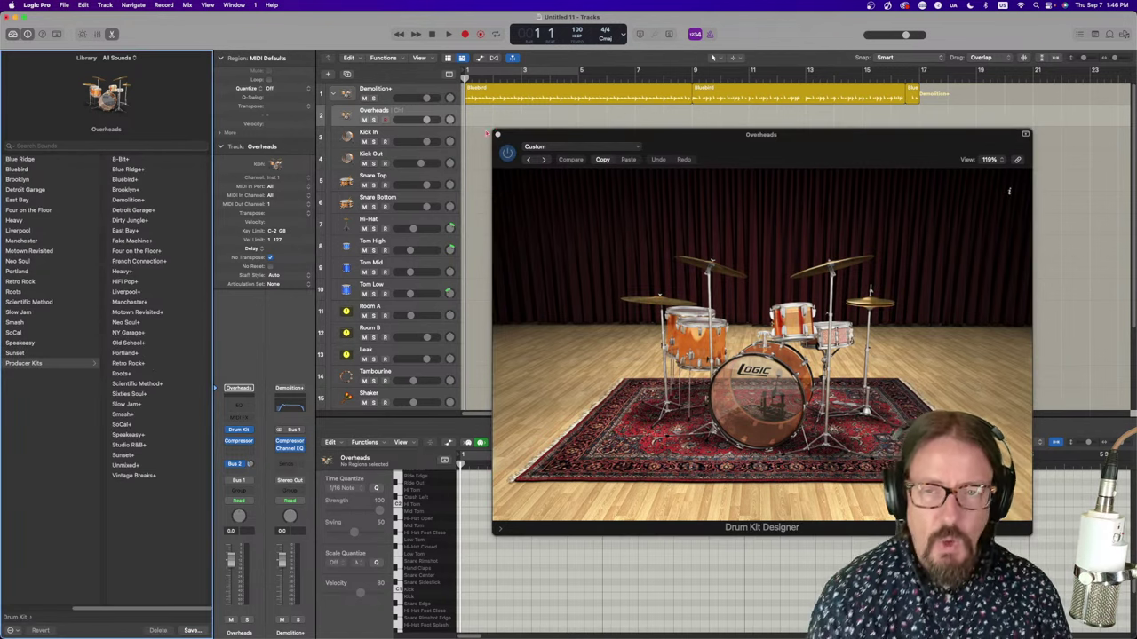
pyautogui.click(499, 137)
pyautogui.click(499, 137)
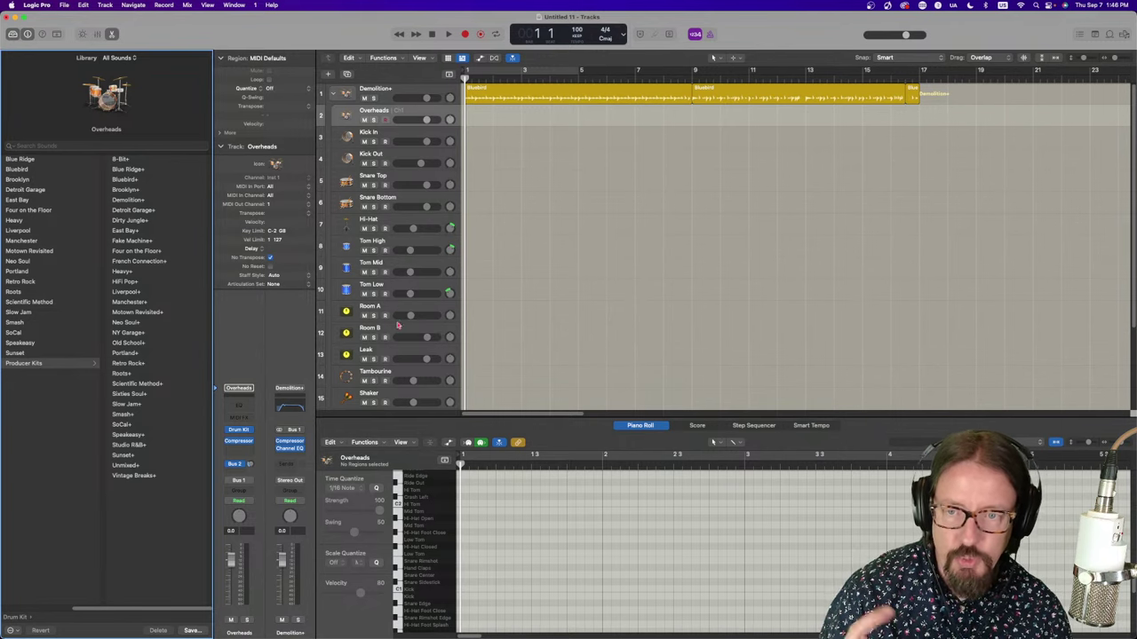
pyautogui.scroll(-3, 402, 342)
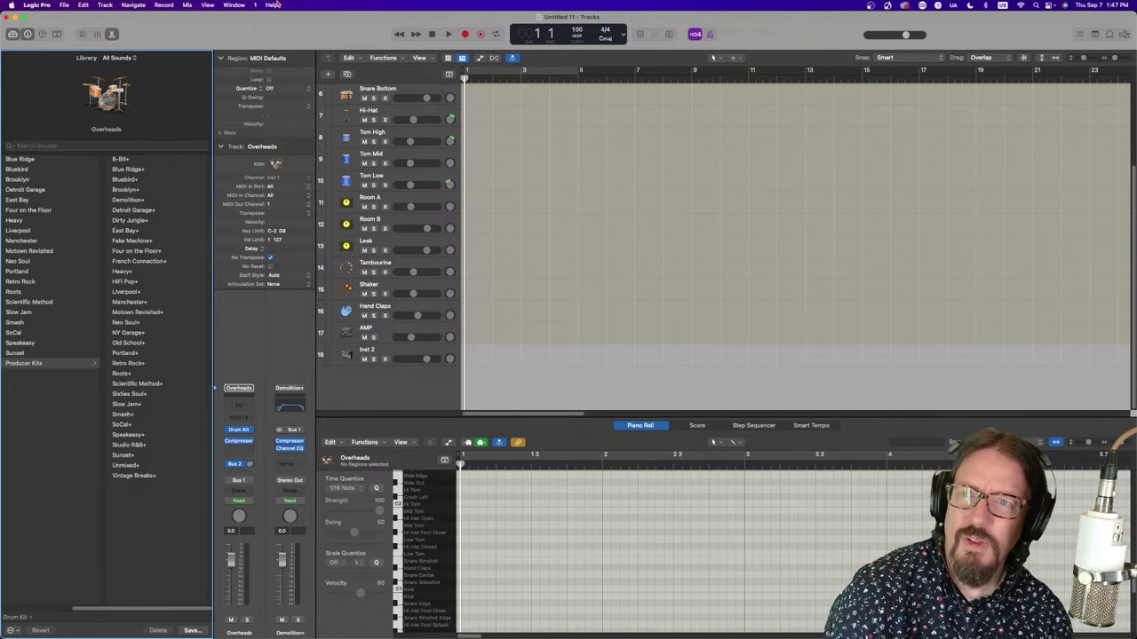
# Turn Quick Help on from the Help menu, then turn it off again
pyautogui.click(272, 6)
pyautogui.click(279, 29)
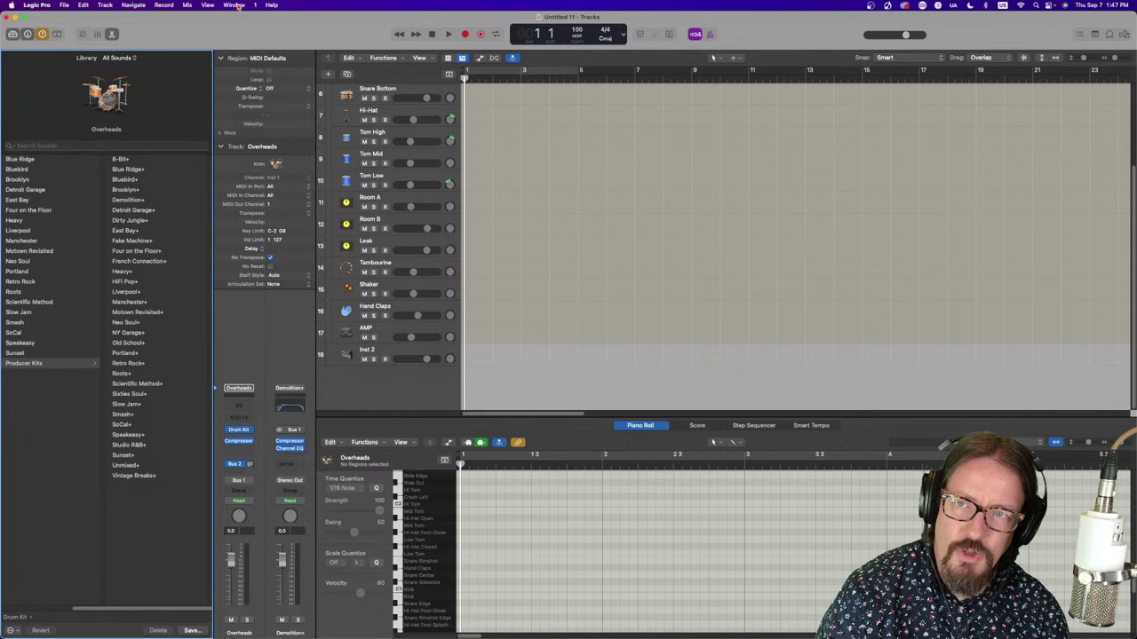
pyautogui.click(271, 5)
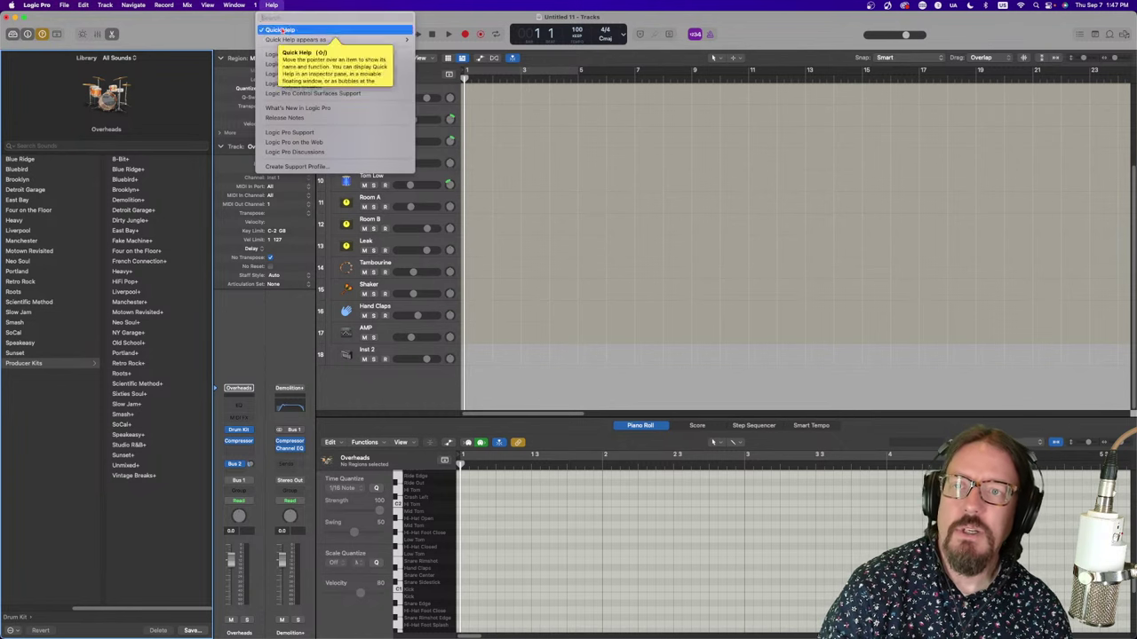
pyautogui.click(281, 31)
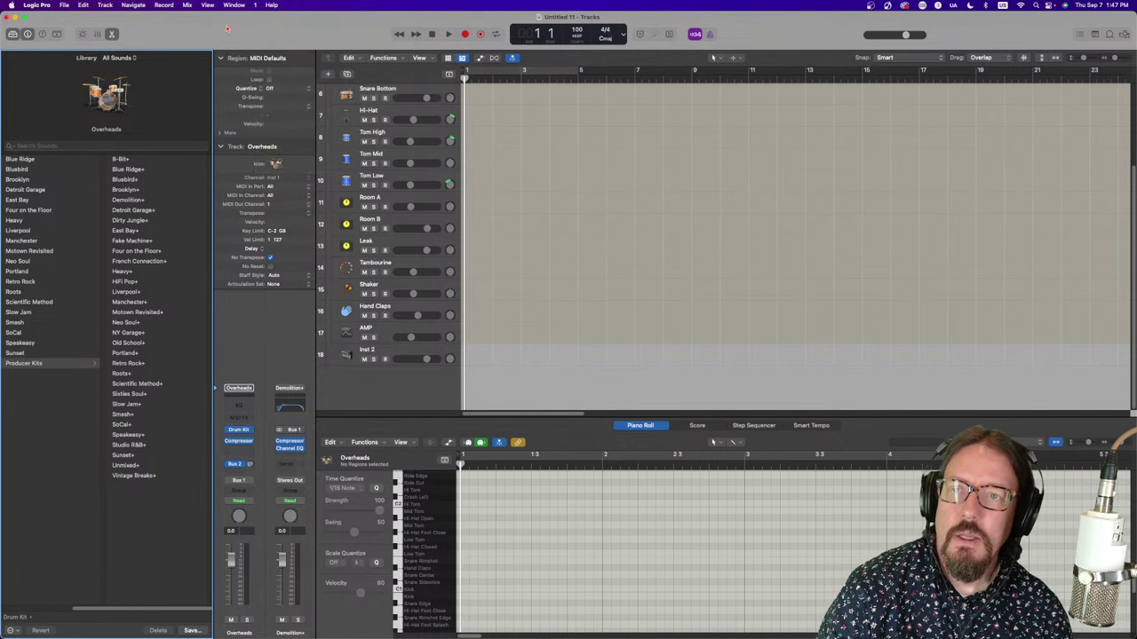
pyautogui.click(366, 330)
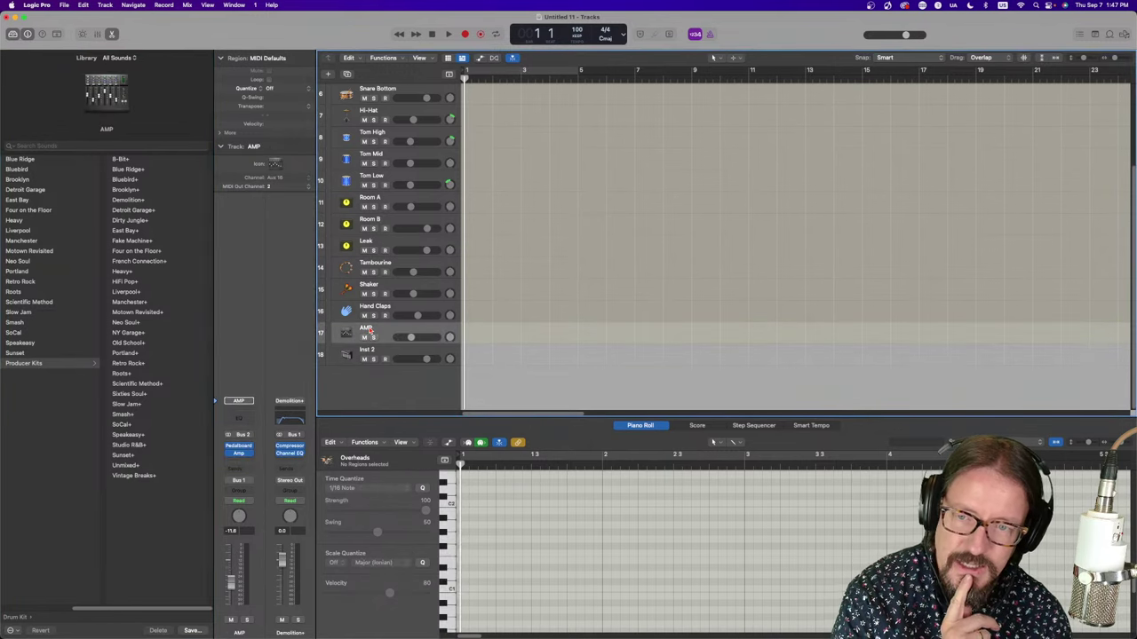
pyautogui.click(238, 448)
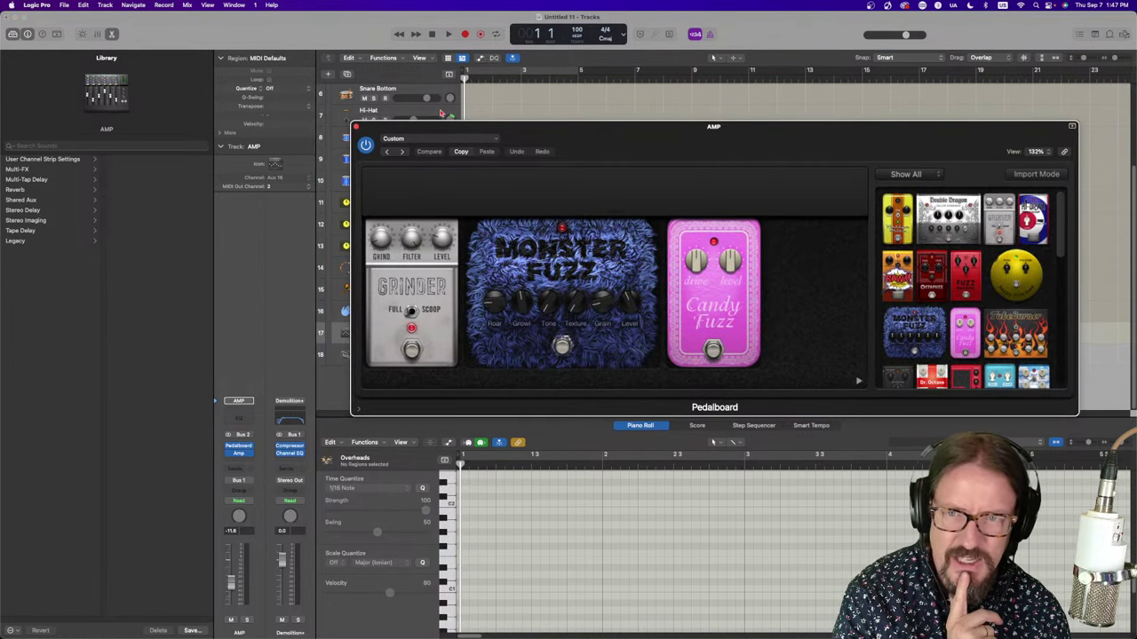
pyautogui.click(356, 127)
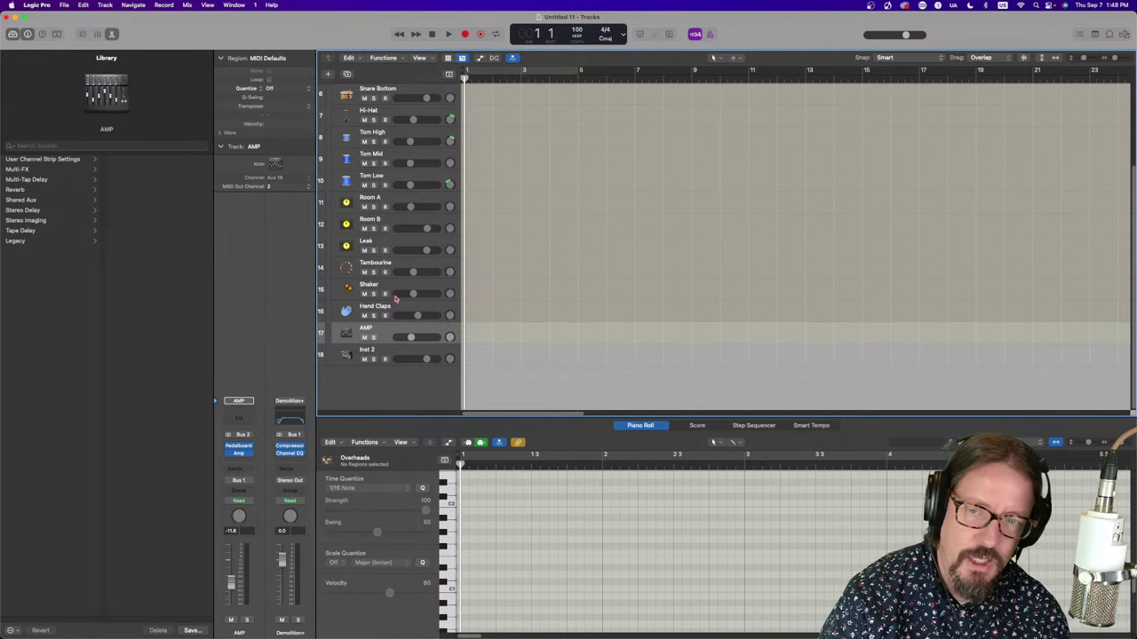
pyautogui.scroll(5, 407, 304)
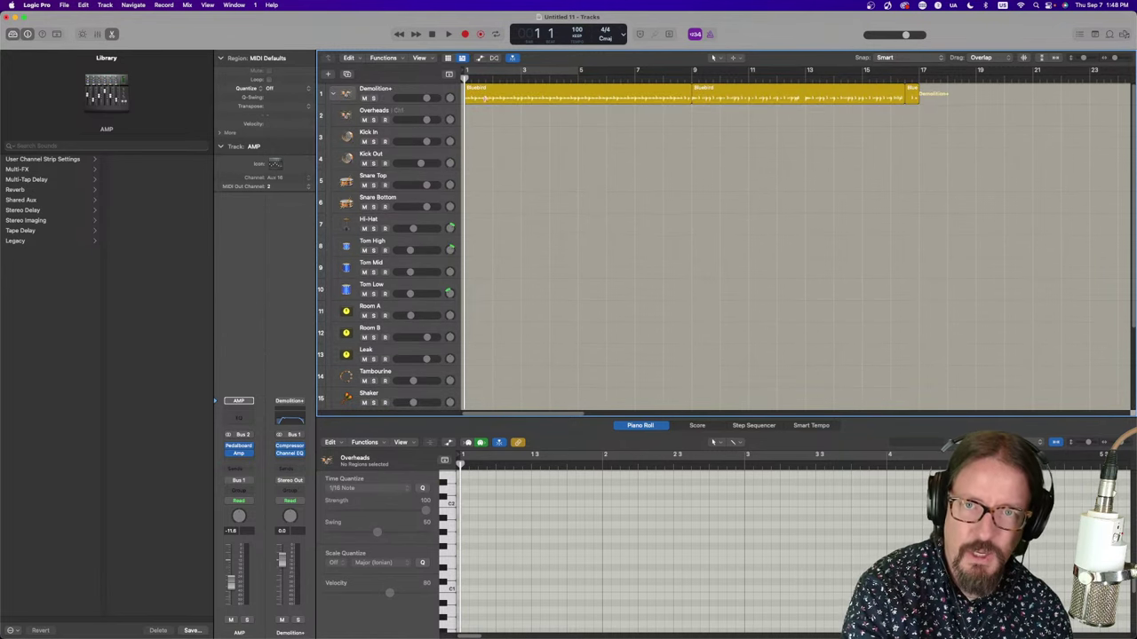
# Loop bars 1 to 5 and play with the AMP track soloed, then unsolo it
pyautogui.click(477, 73)
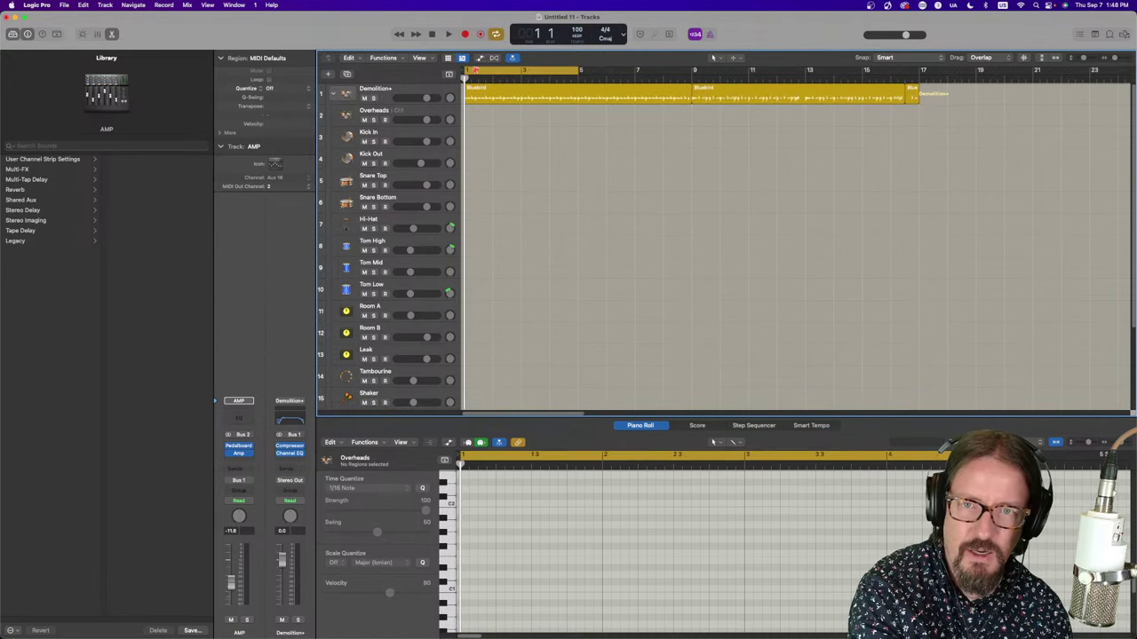
pyautogui.scroll(-5, 396, 331)
pyautogui.press('space')
pyautogui.click(373, 337)
pyautogui.press('space')
pyautogui.click(373, 337)
# Mute the AMP track, replay the loop, then select the Demolition+ Drummer track
pyautogui.click(364, 338)
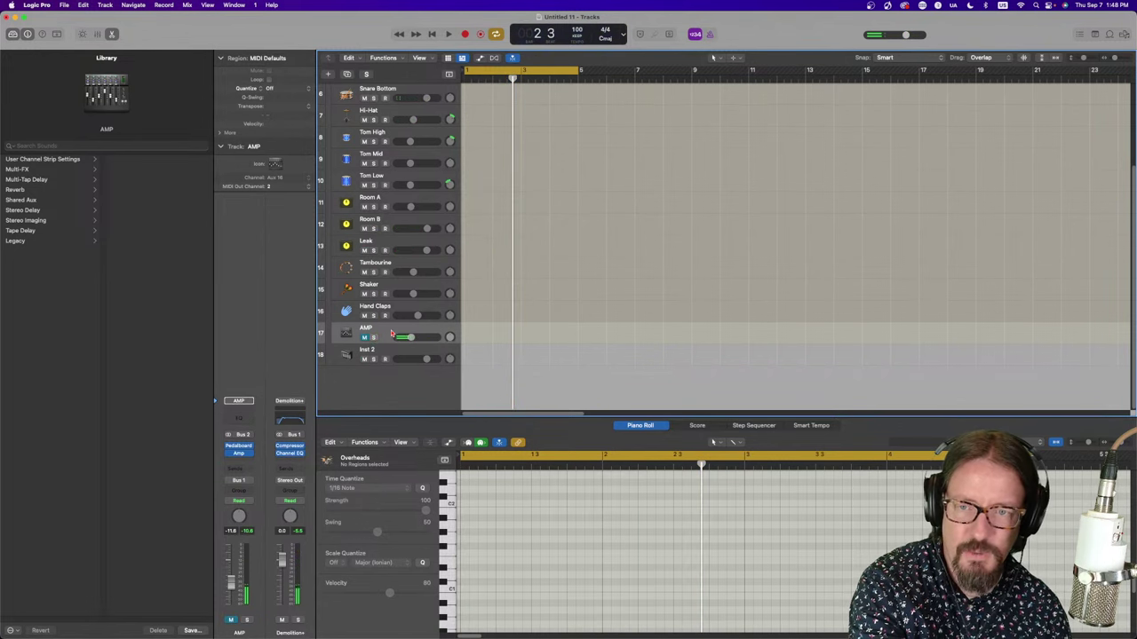
pyautogui.press('space')
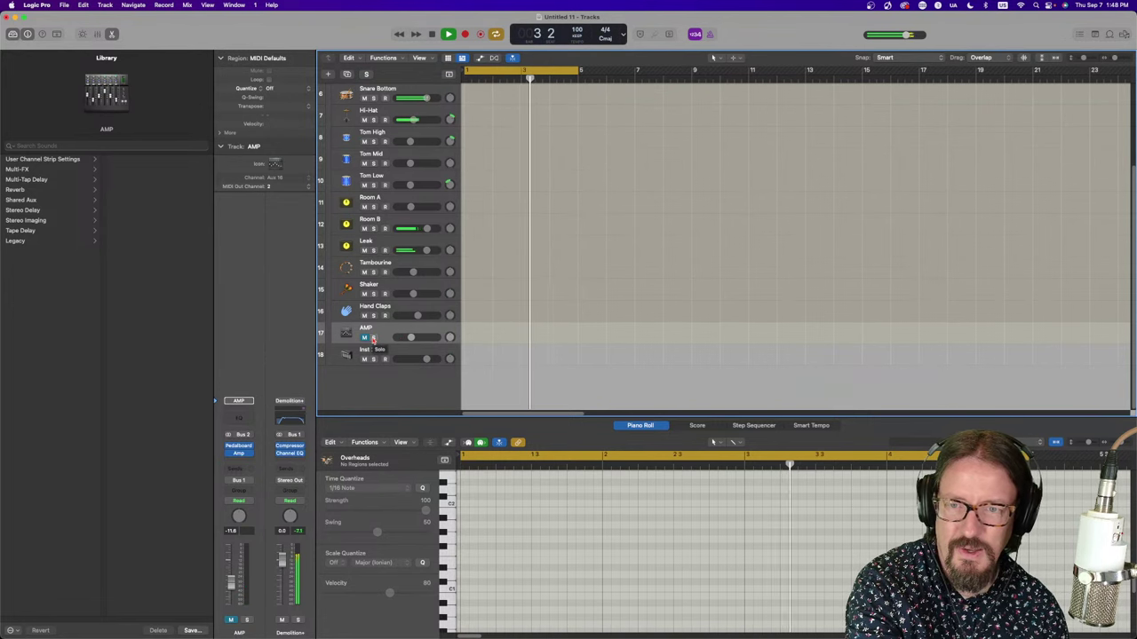
pyautogui.press('space')
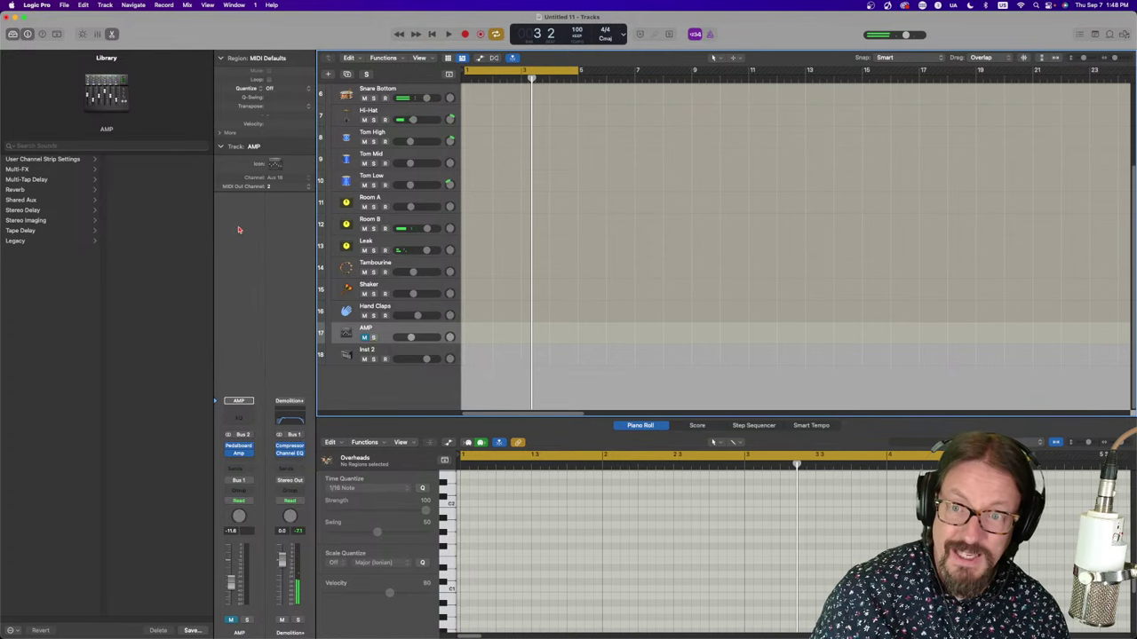
pyautogui.scroll(5, 391, 222)
pyautogui.click(388, 91)
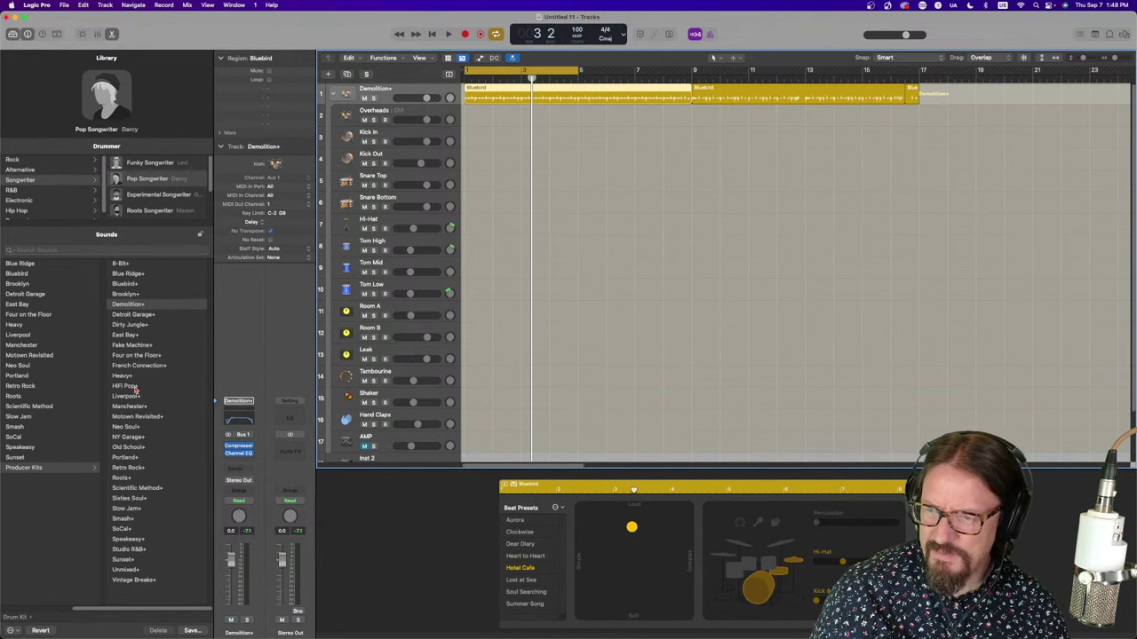
# Load HiFi Pop+ onto the drummer track, audition it, recall screenset 1 and show the Mixer
pyautogui.click(141, 391)
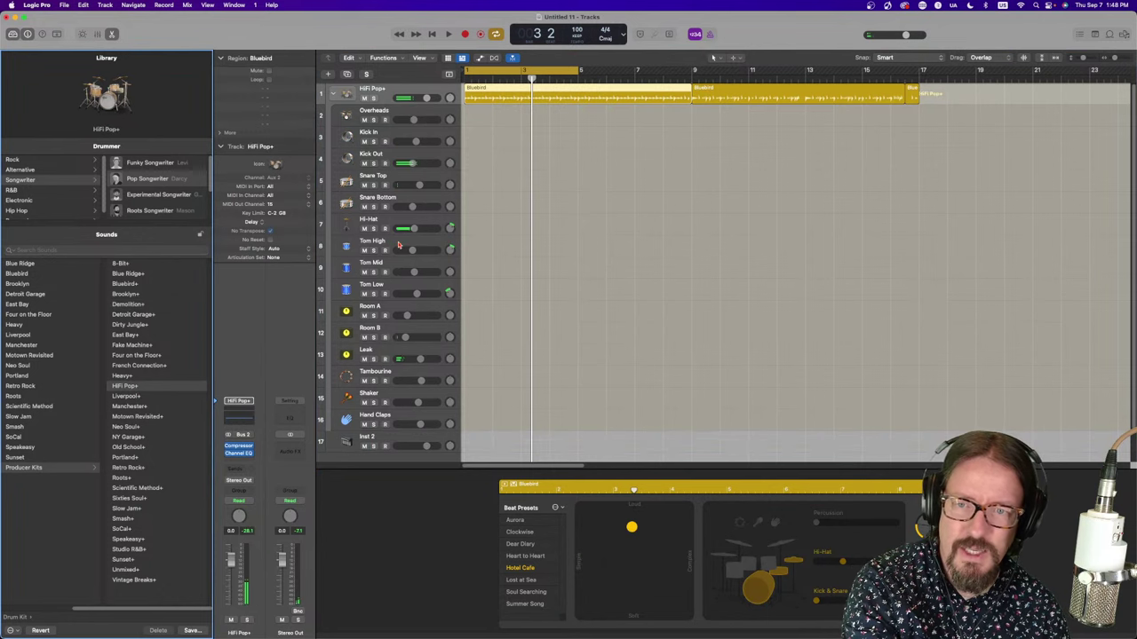
pyautogui.press('space')
pyautogui.scroll(-2, 398, 245)
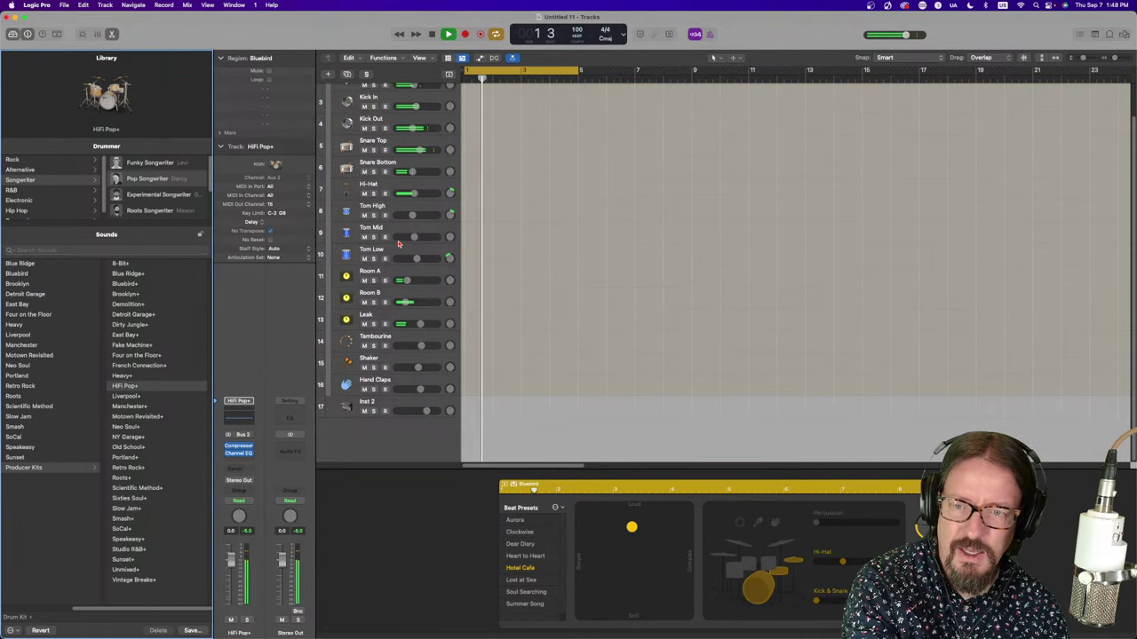
pyautogui.press('space')
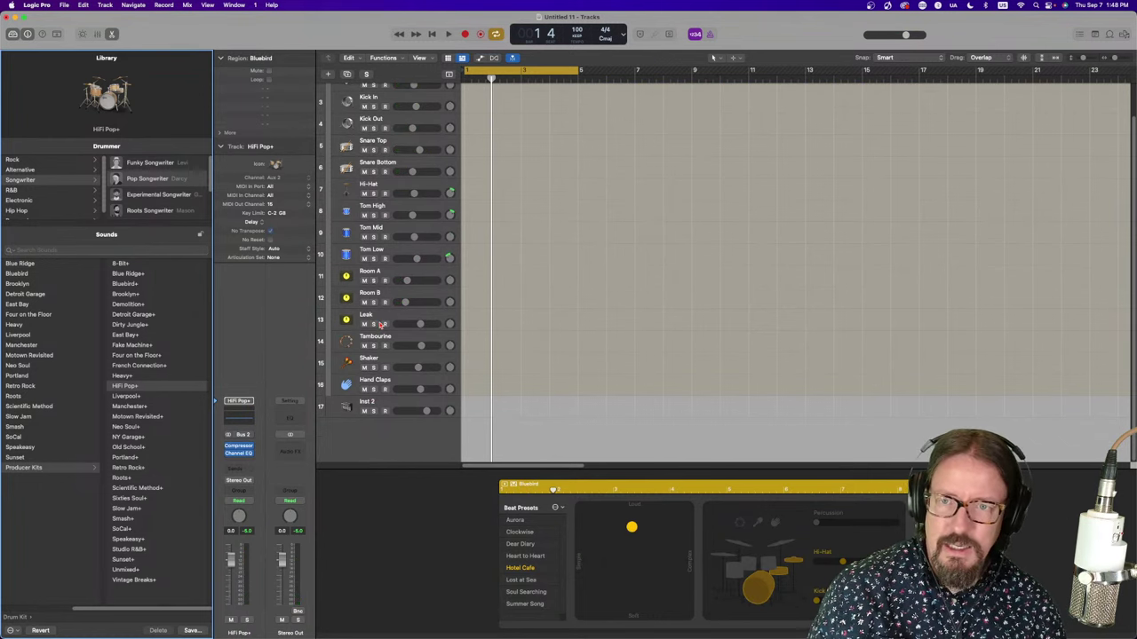
pyautogui.press('1')
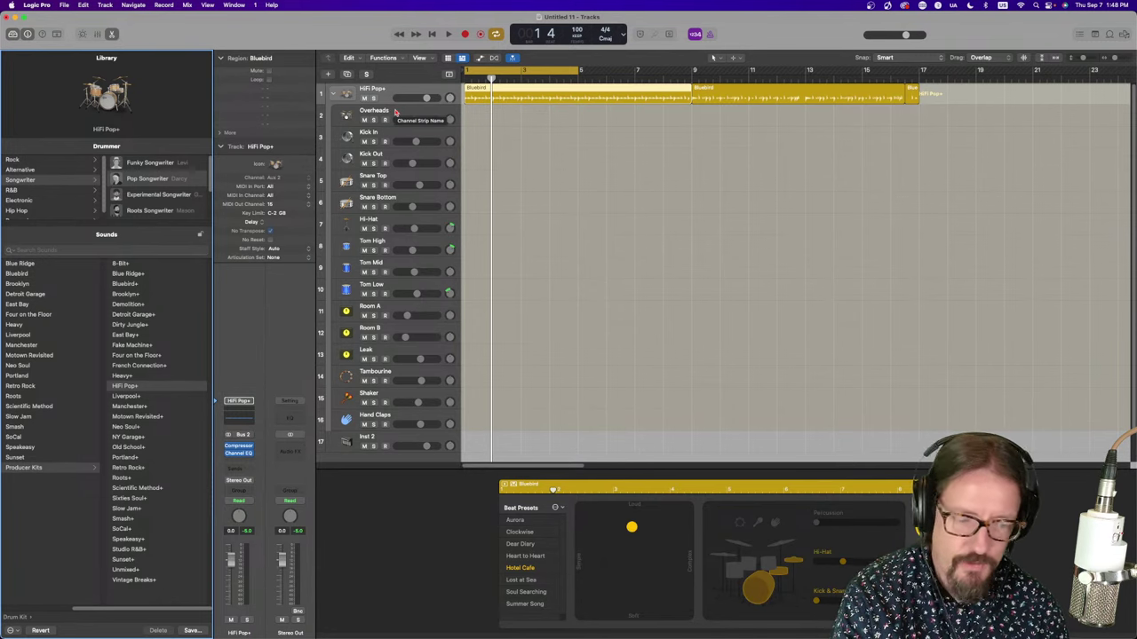
pyautogui.press('x')
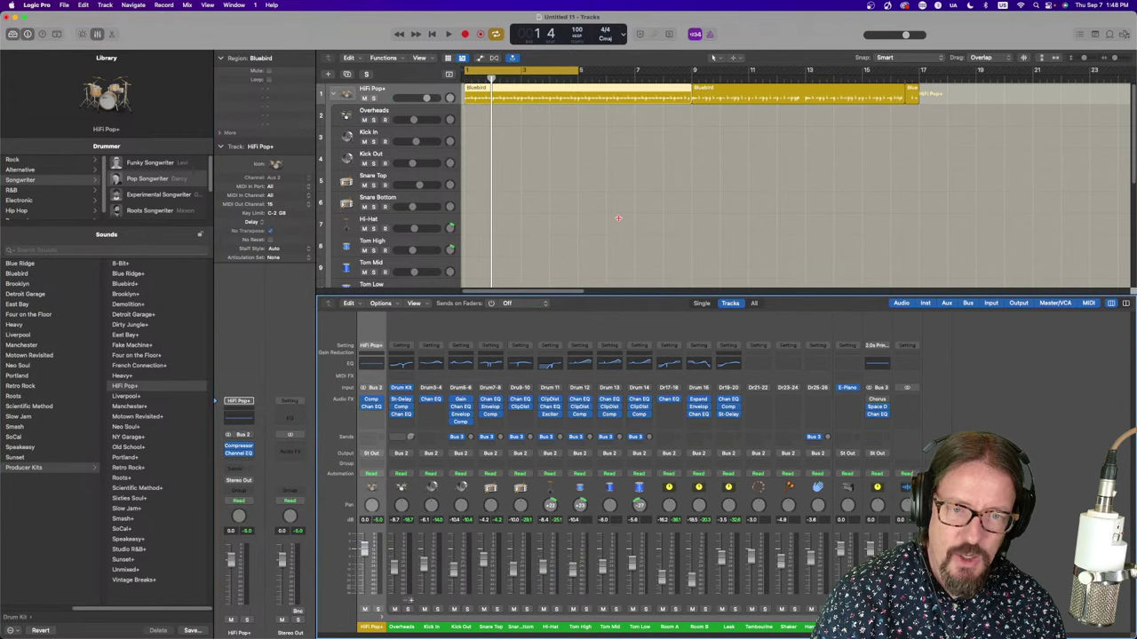
pyautogui.click(490, 365)
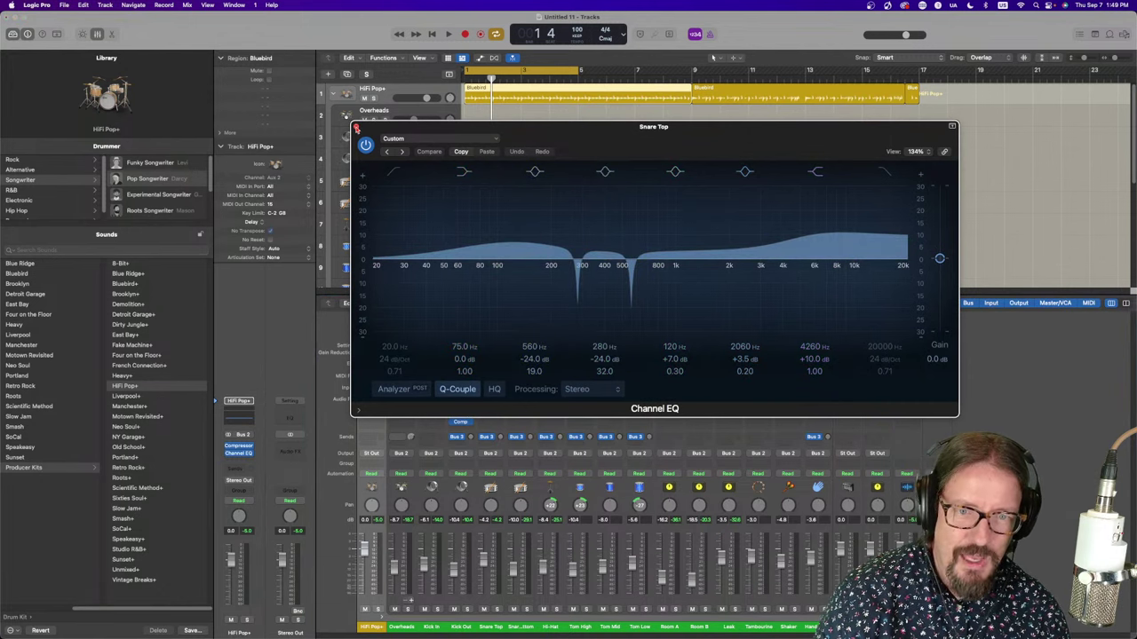
pyautogui.click(357, 128)
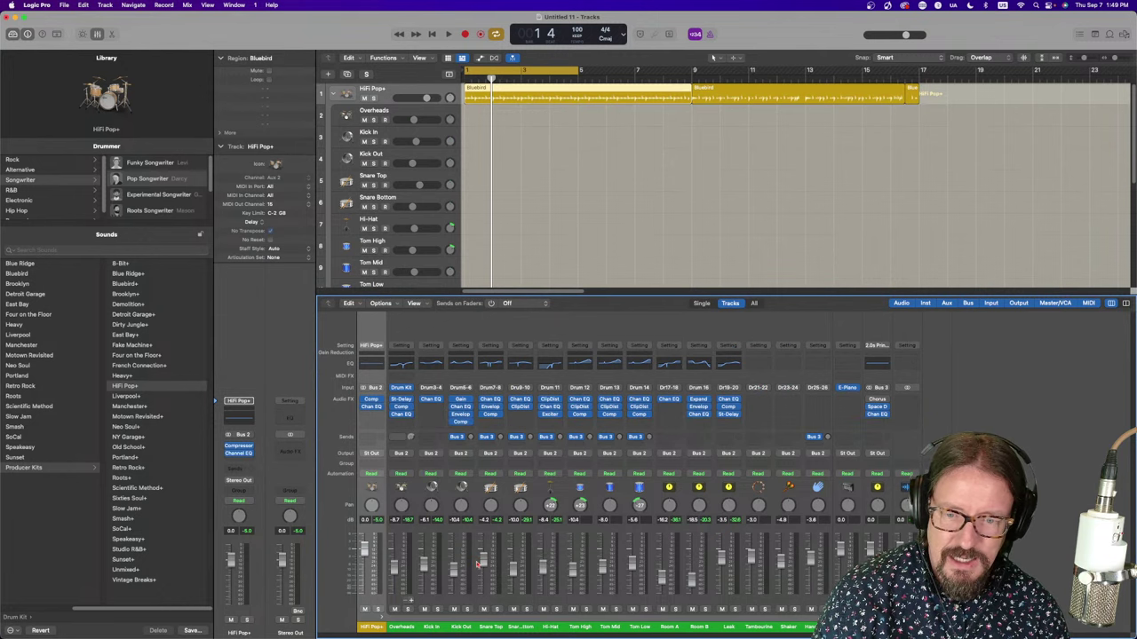
pyautogui.click(496, 364)
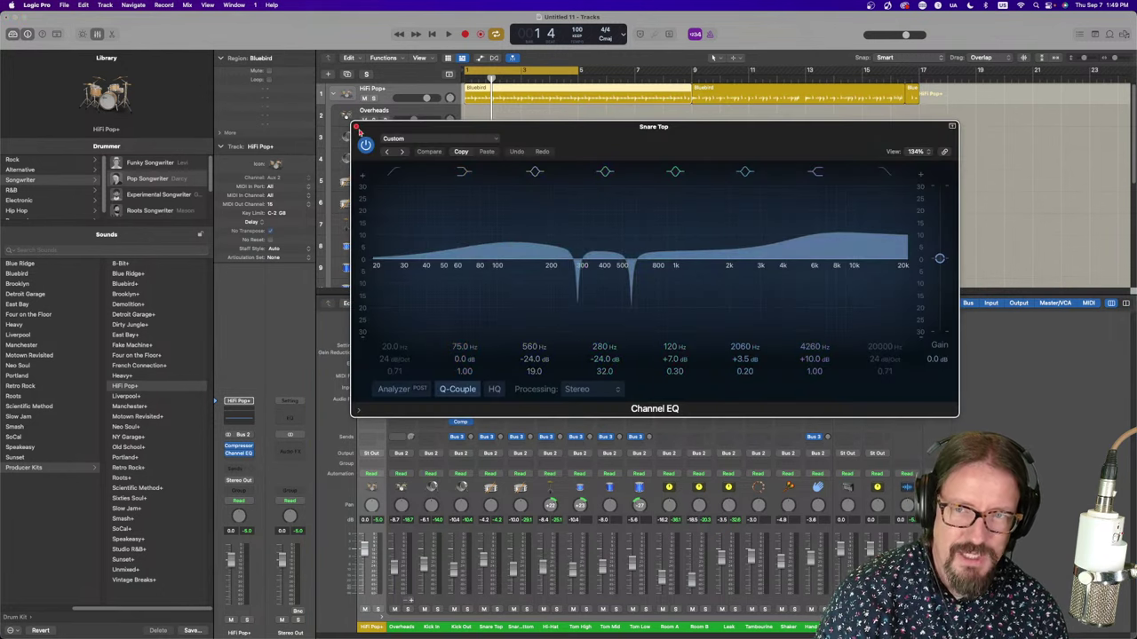
pyautogui.click(356, 127)
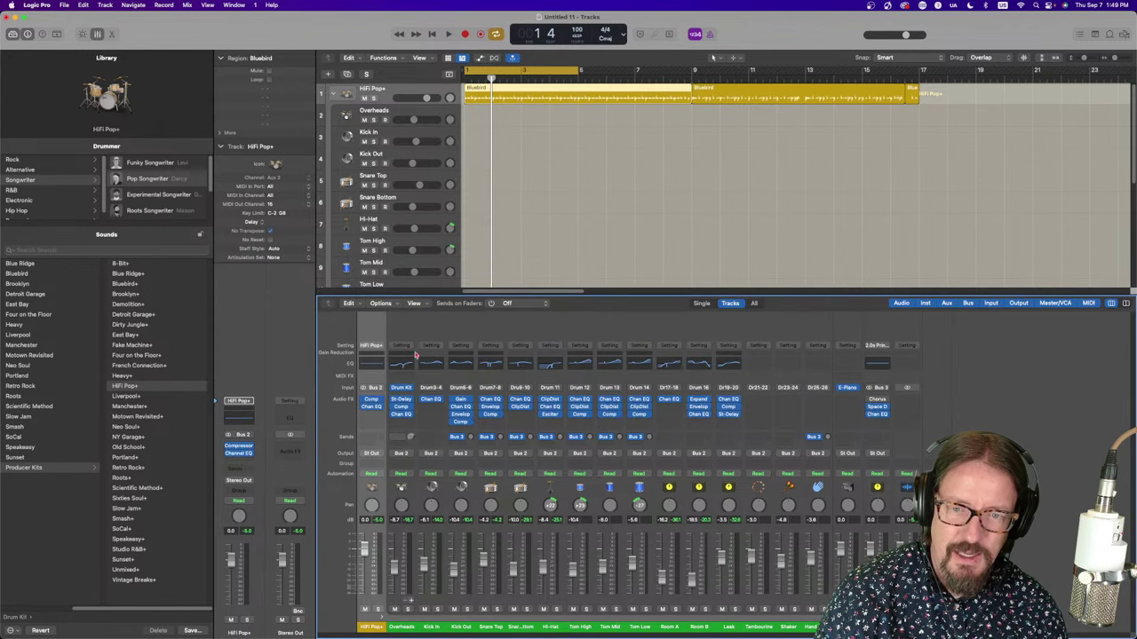
pyautogui.click(552, 365)
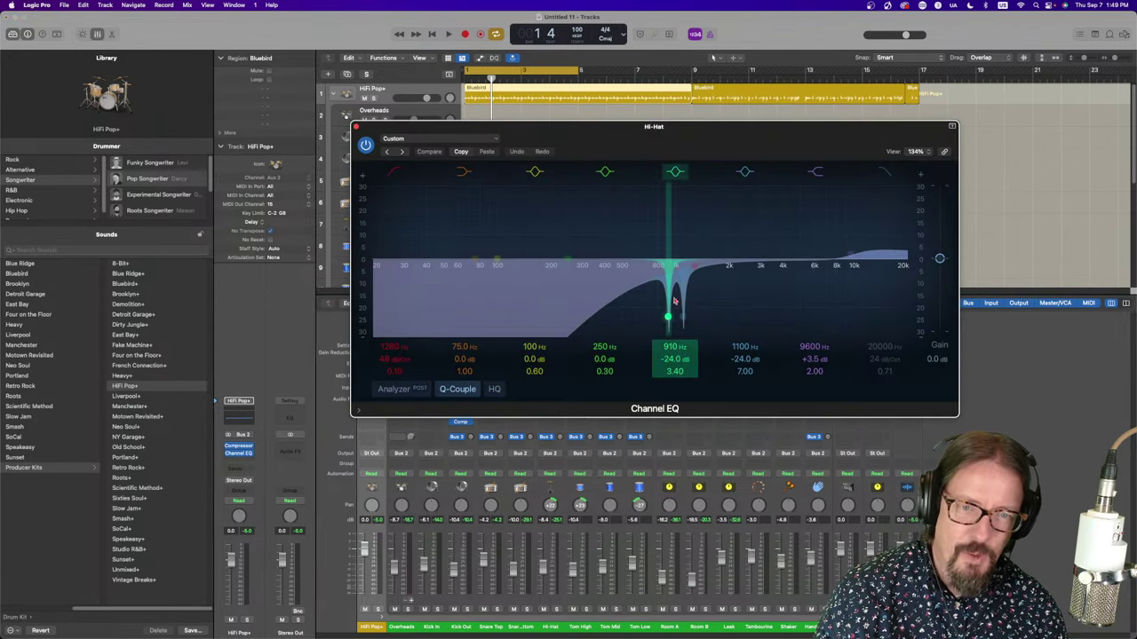
pyautogui.click(356, 127)
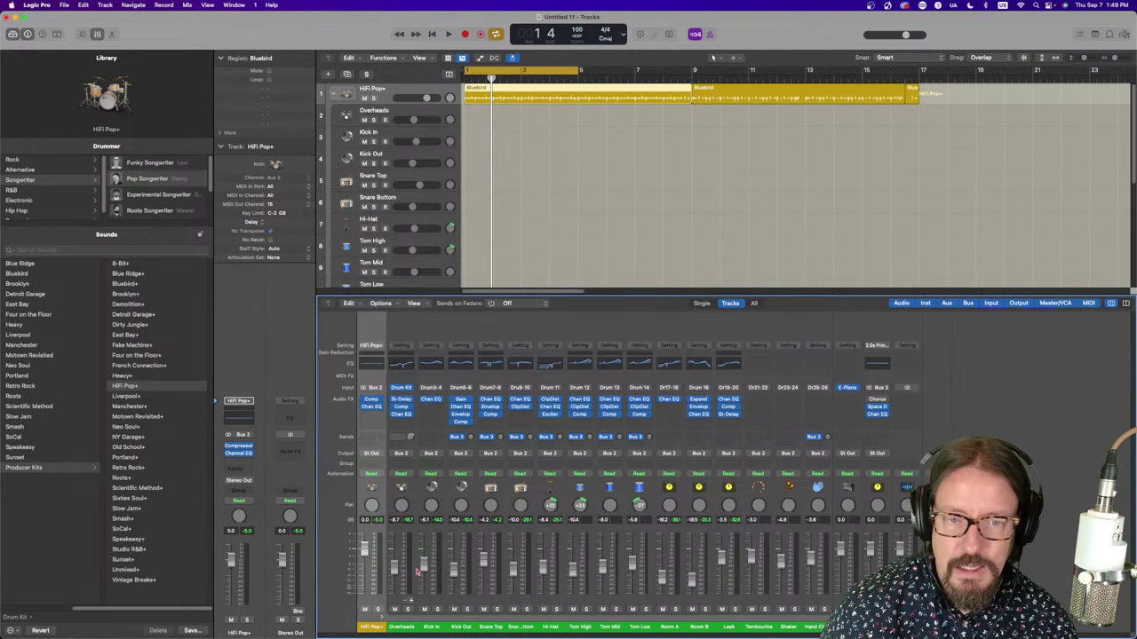
pyautogui.click(670, 365)
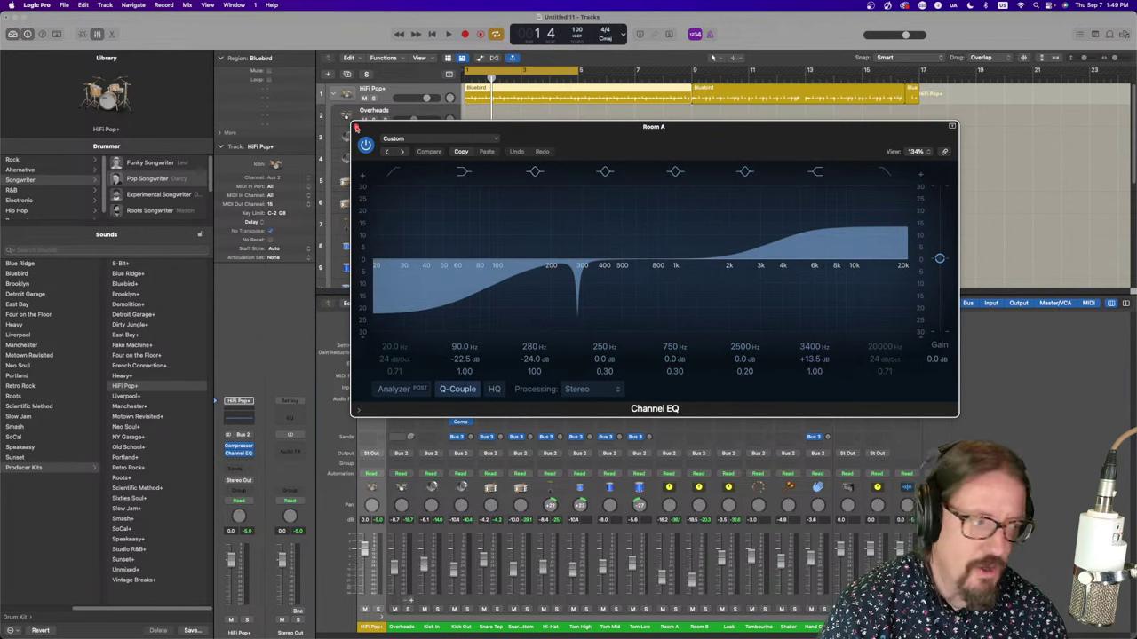
pyautogui.click(357, 127)
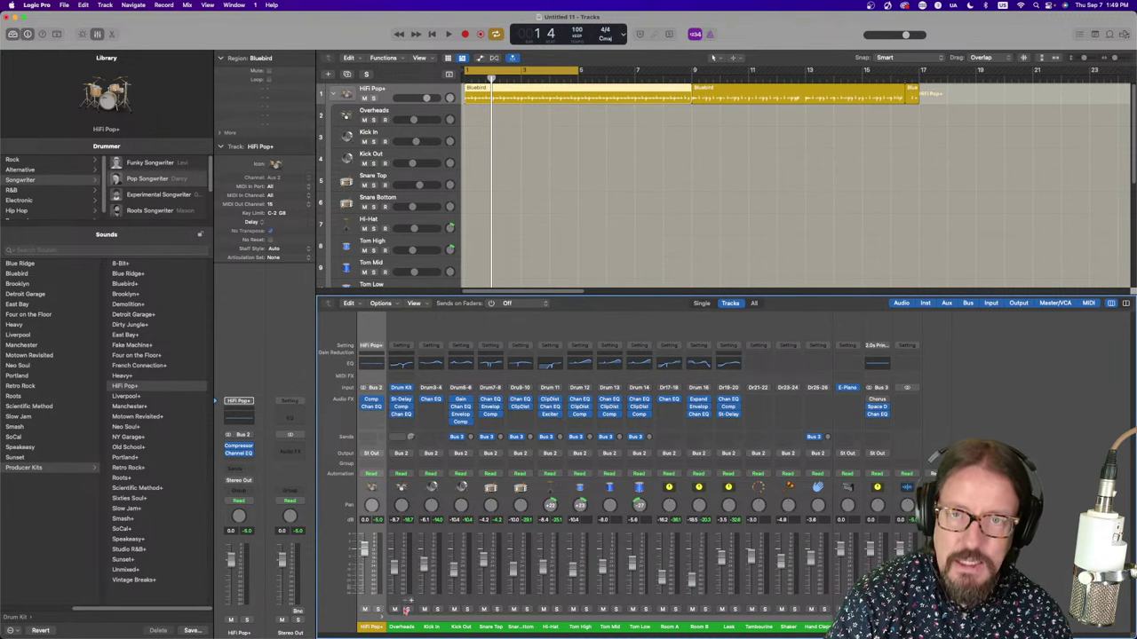
# Solo Overheads, start playback and check its EQ curve before closing it
pyautogui.click(408, 609)
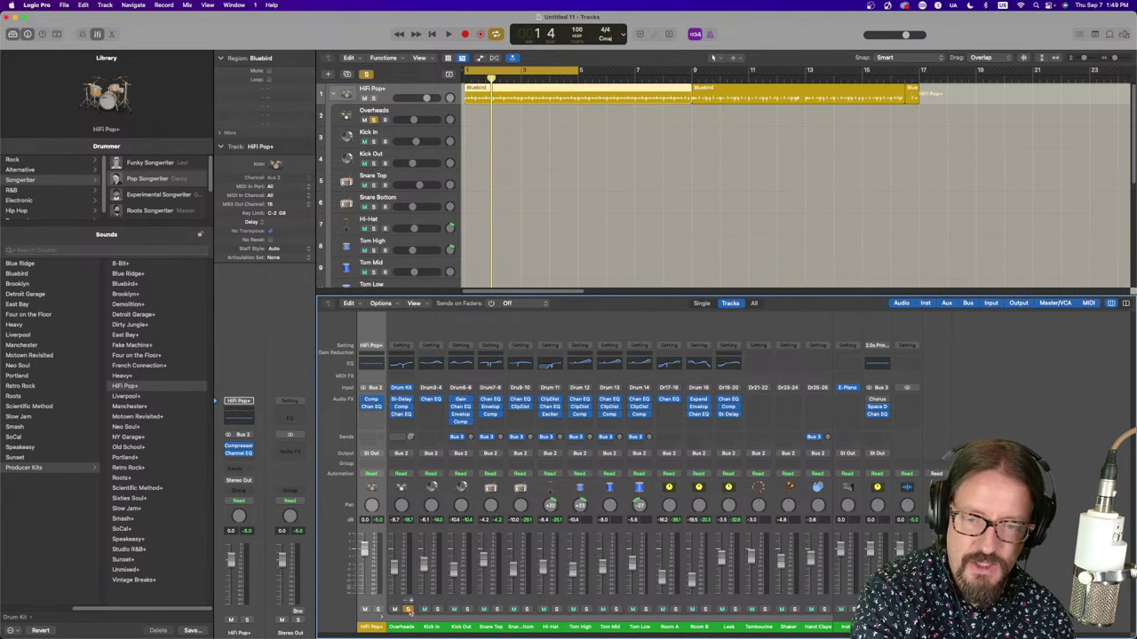
pyautogui.press('space')
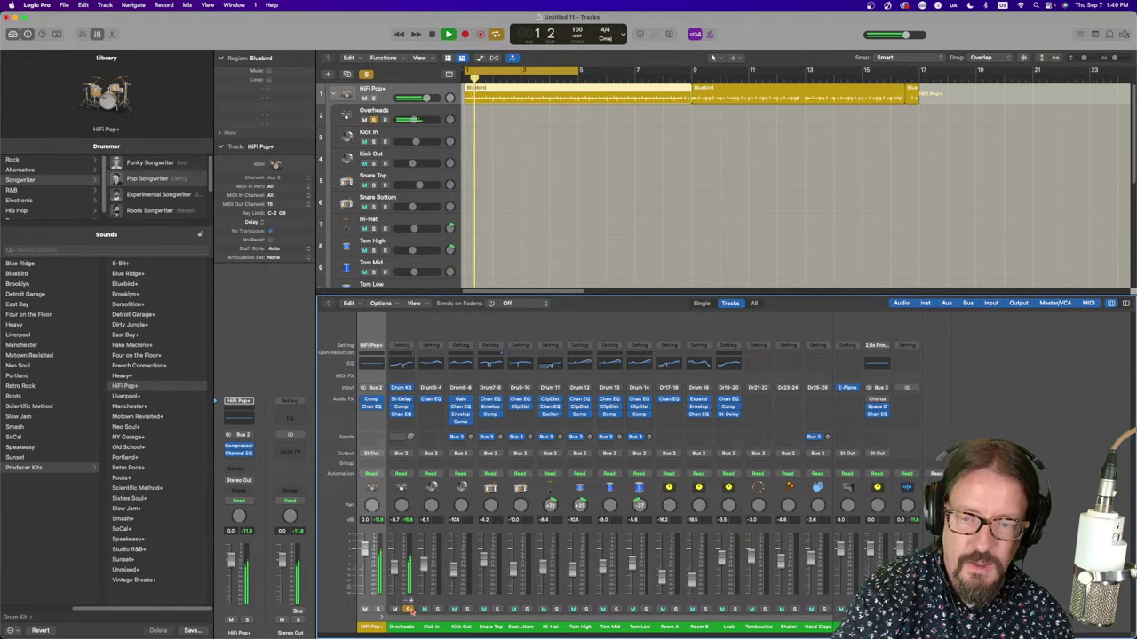
pyautogui.click(404, 362)
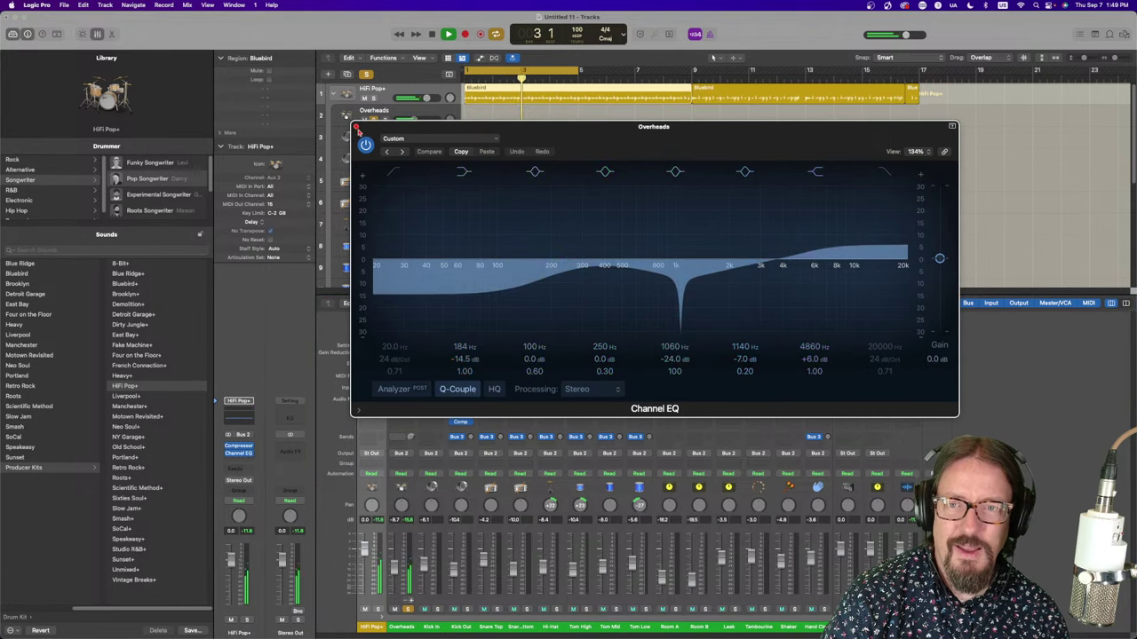
pyautogui.click(356, 127)
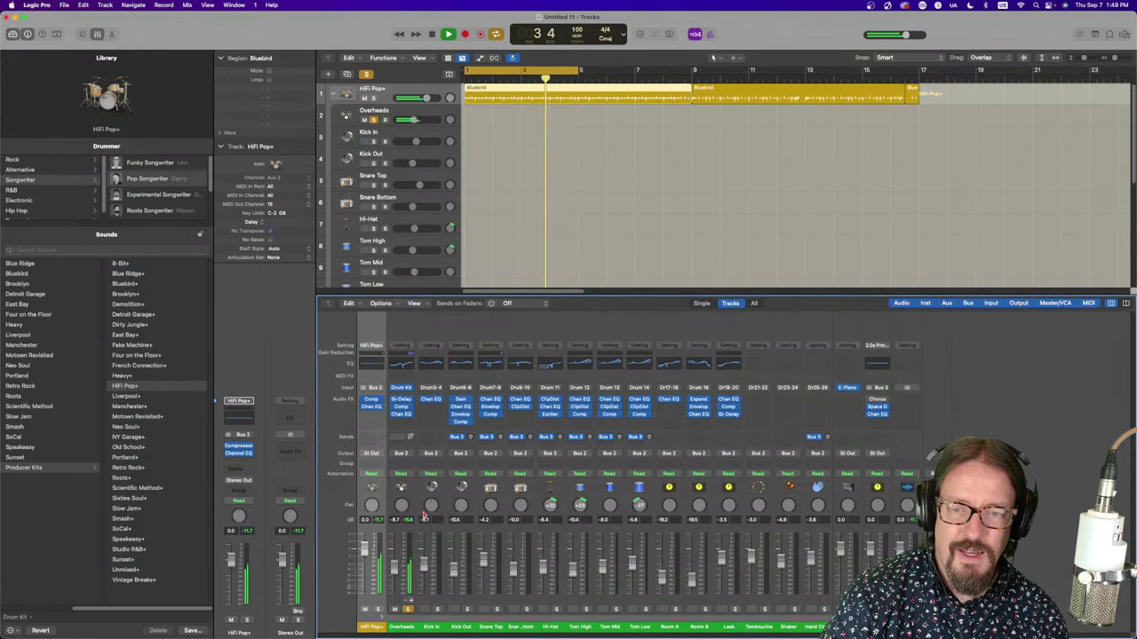
# Move the solo through Kick In and Kick Out, ending with only Snare Top soloed
pyautogui.click(437, 609)
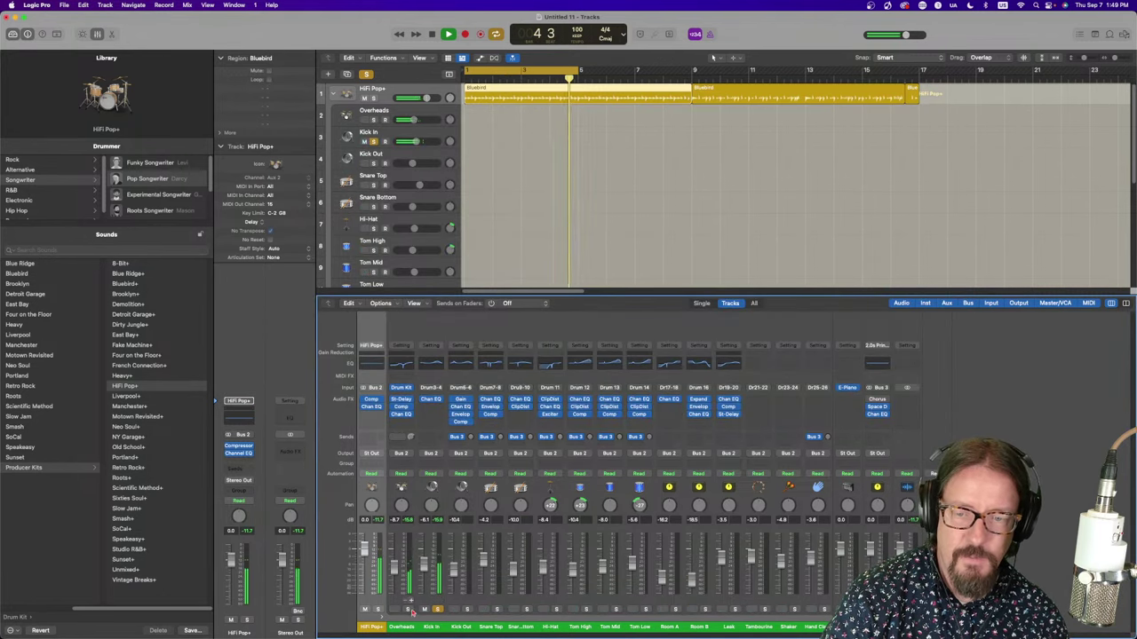
pyautogui.click(467, 610)
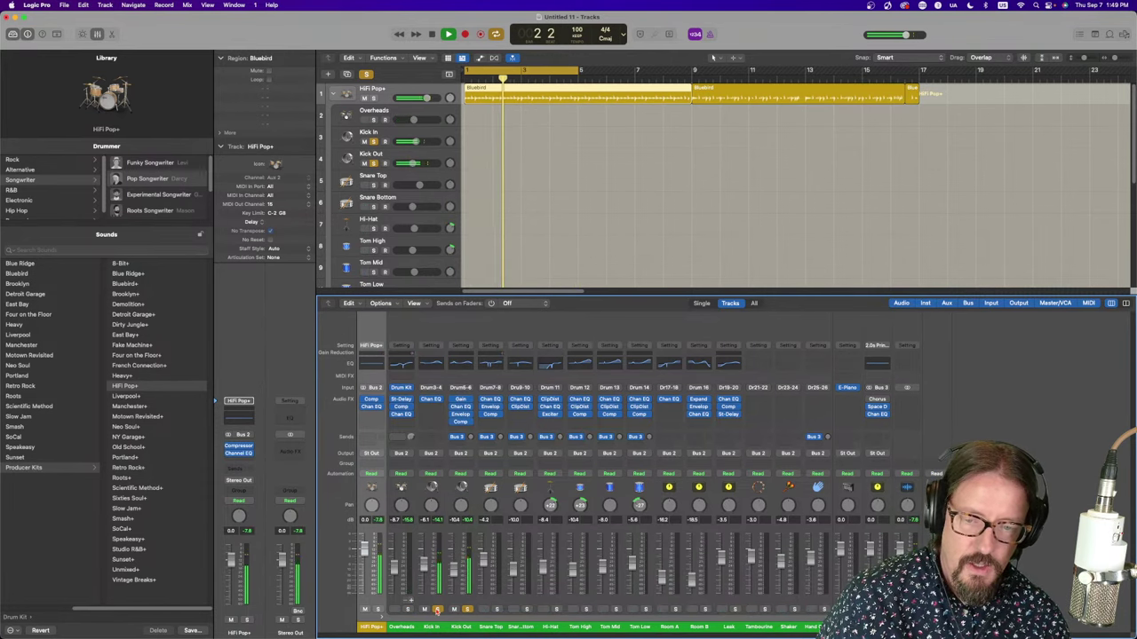
pyautogui.click(437, 610)
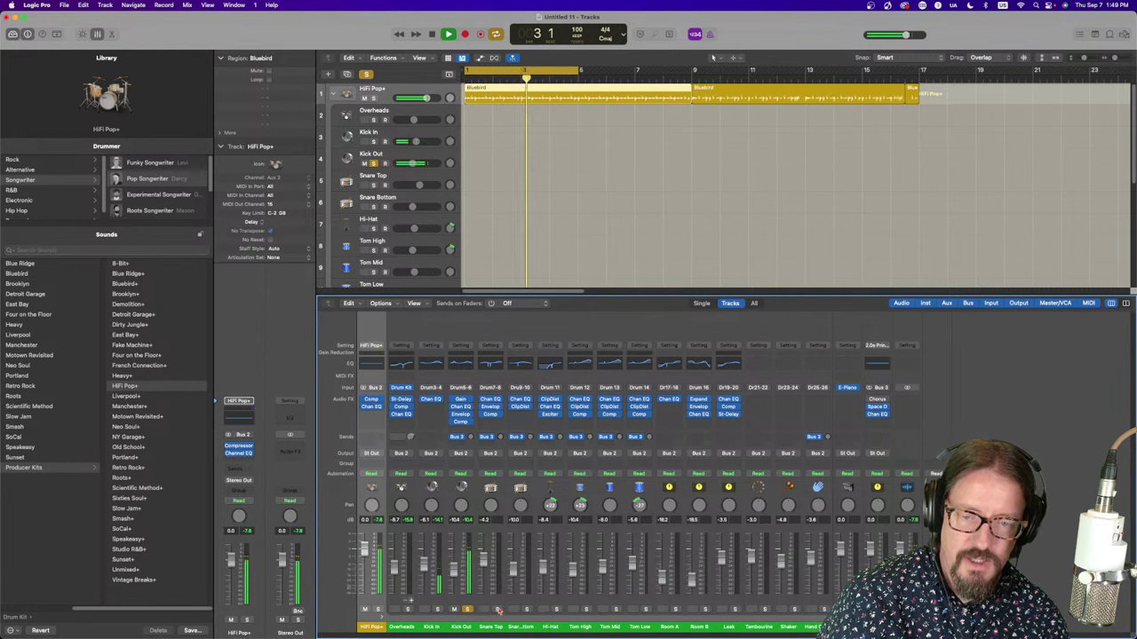
pyautogui.keyDown('alt'); pyautogui.click(496, 610); pyautogui.keyUp('alt')
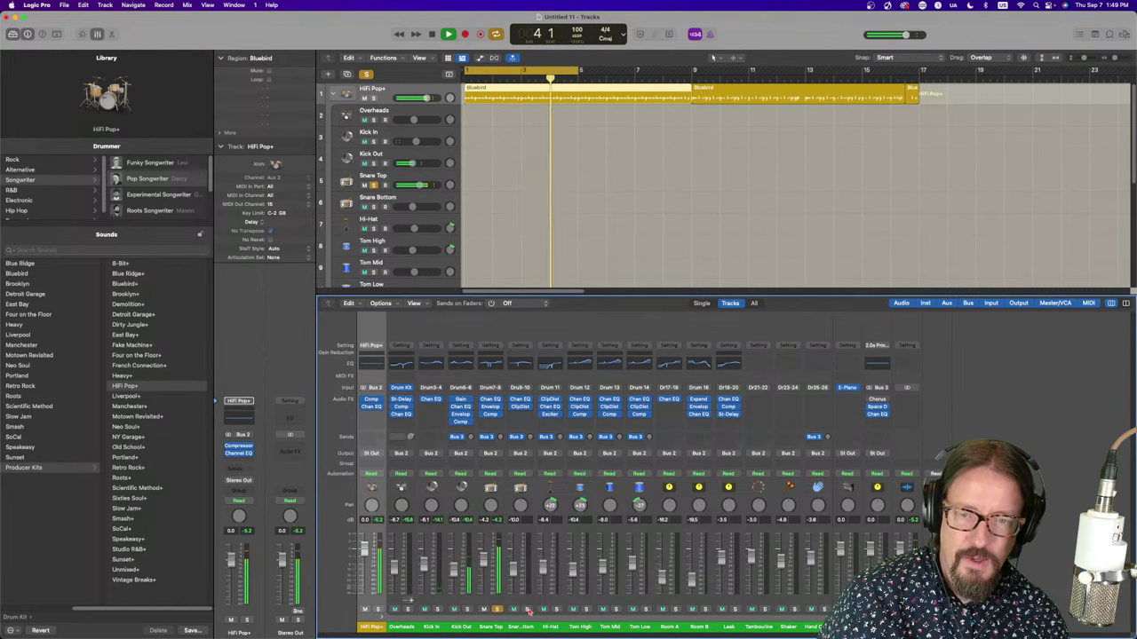
# Inspect Snare Top's Enveloper and Compressor in Graph view, then close both windows
pyautogui.click(490, 408)
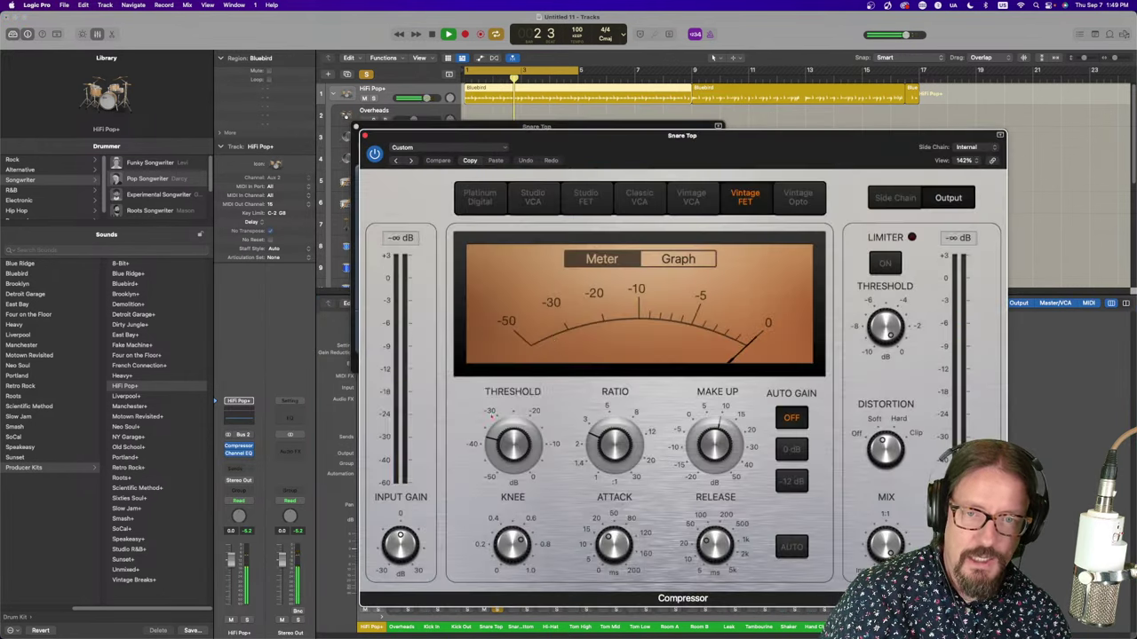
pyautogui.click(490, 415)
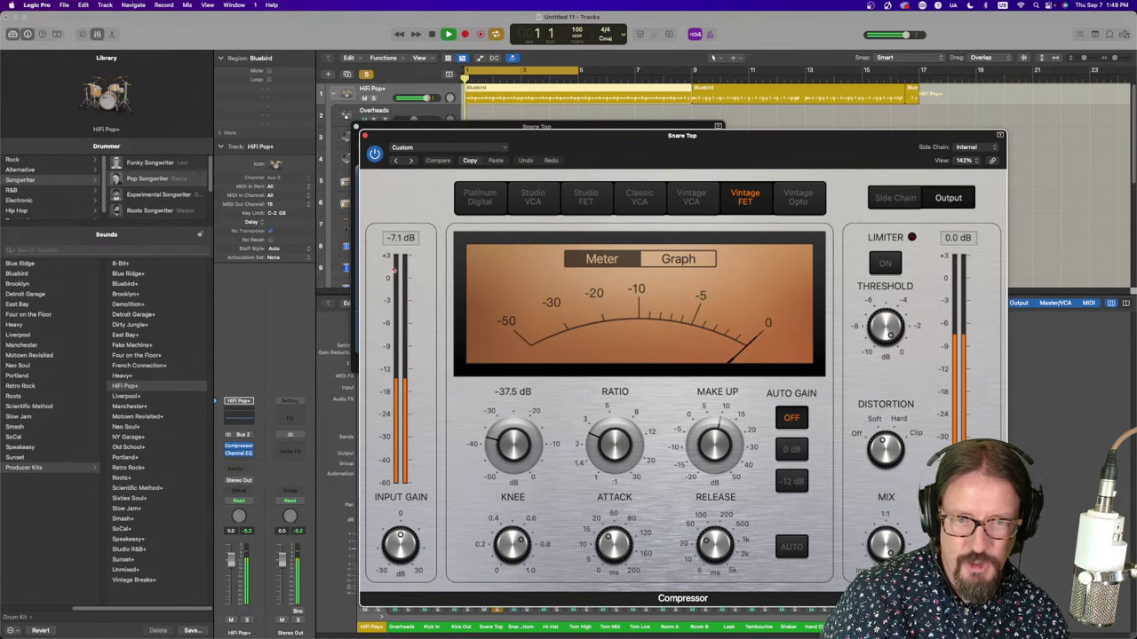
pyautogui.click(686, 260)
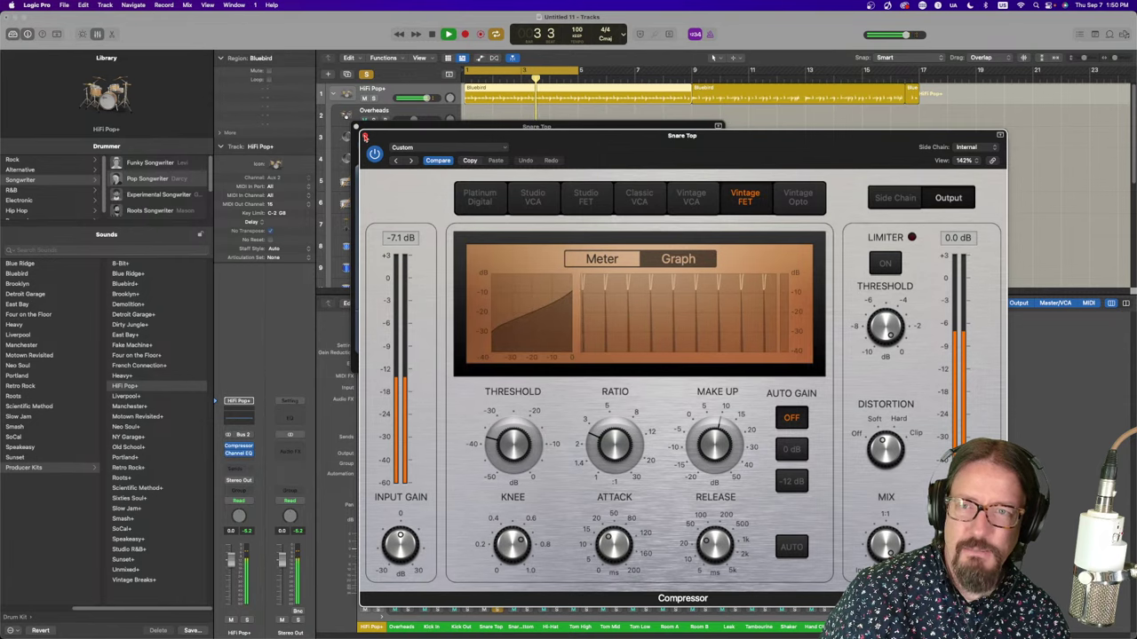
pyautogui.click(364, 137)
pyautogui.click(357, 127)
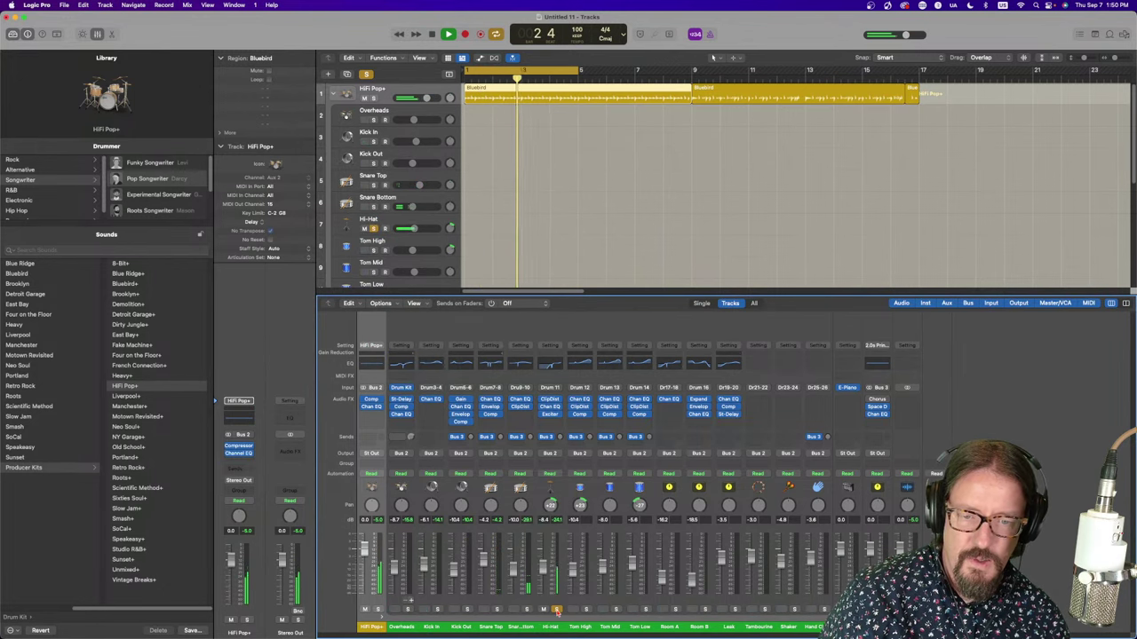
# Solo Room A and Room B, stop, then restart playback from bar 1
pyautogui.click(675, 611)
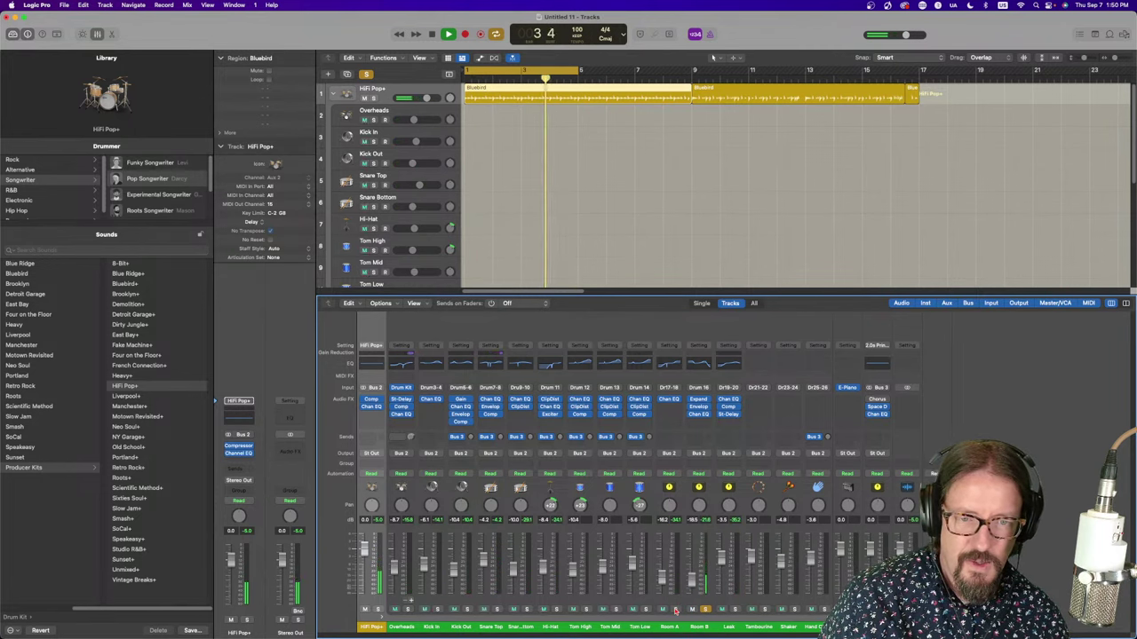
pyautogui.click(706, 609)
pyautogui.press('space')
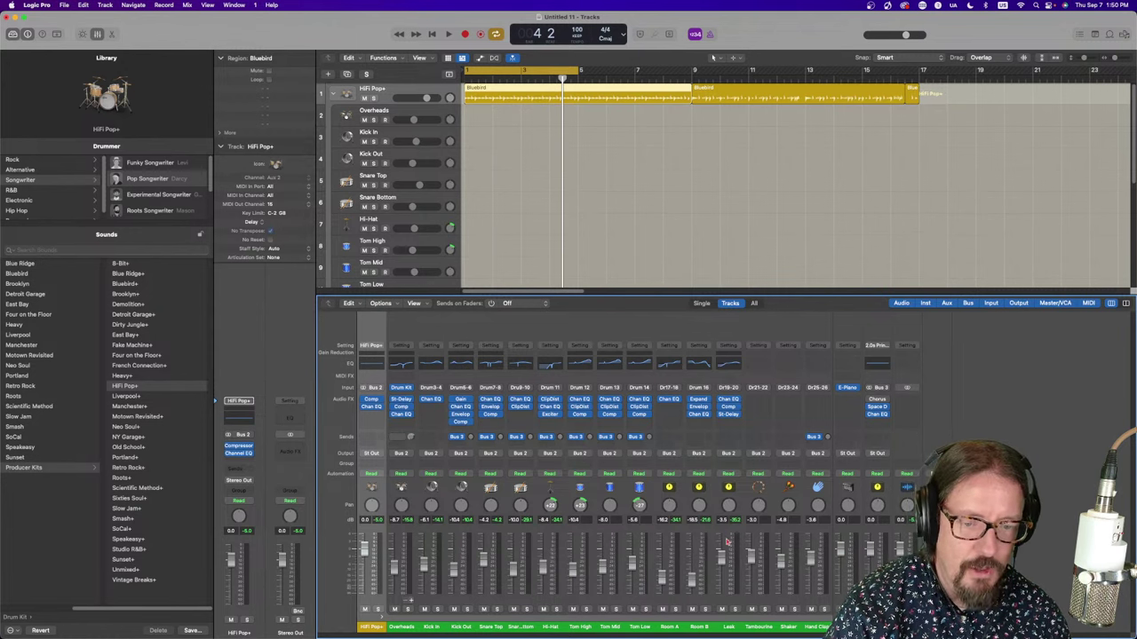
pyautogui.press('space')
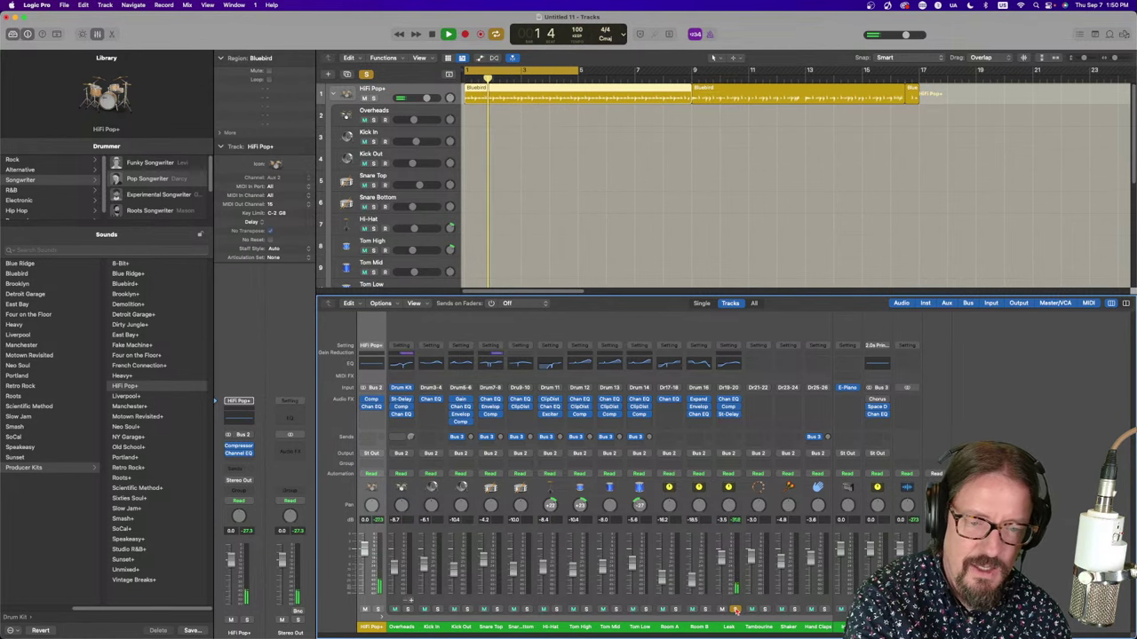
# Solo Tambourine and Shaker, then stop playback and unsolo both
pyautogui.click(761, 610)
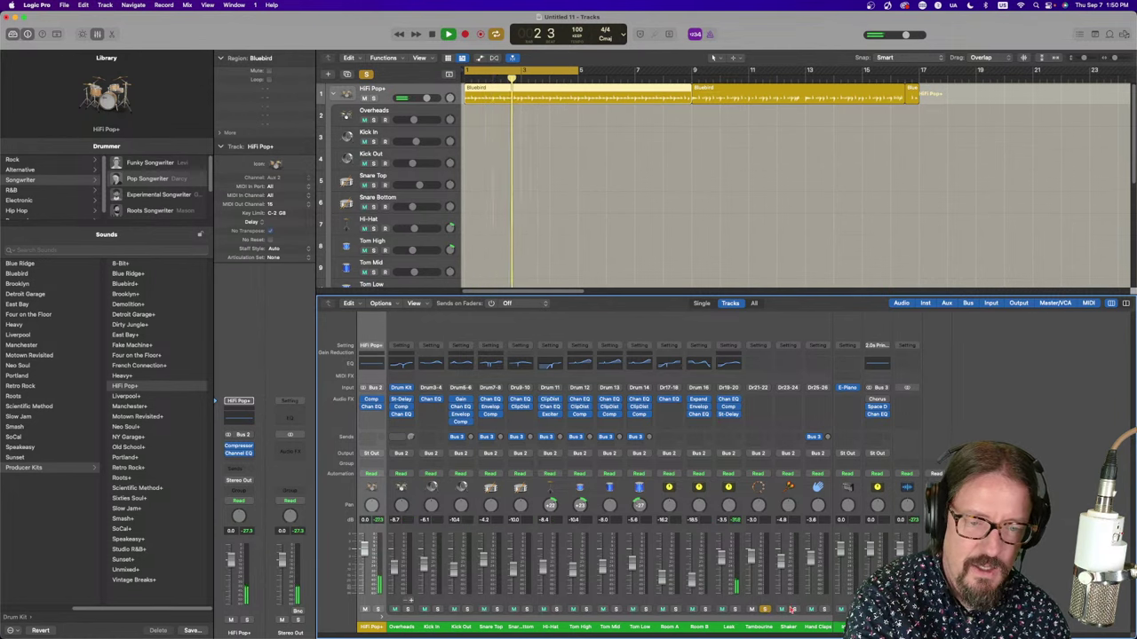
pyautogui.click(793, 610)
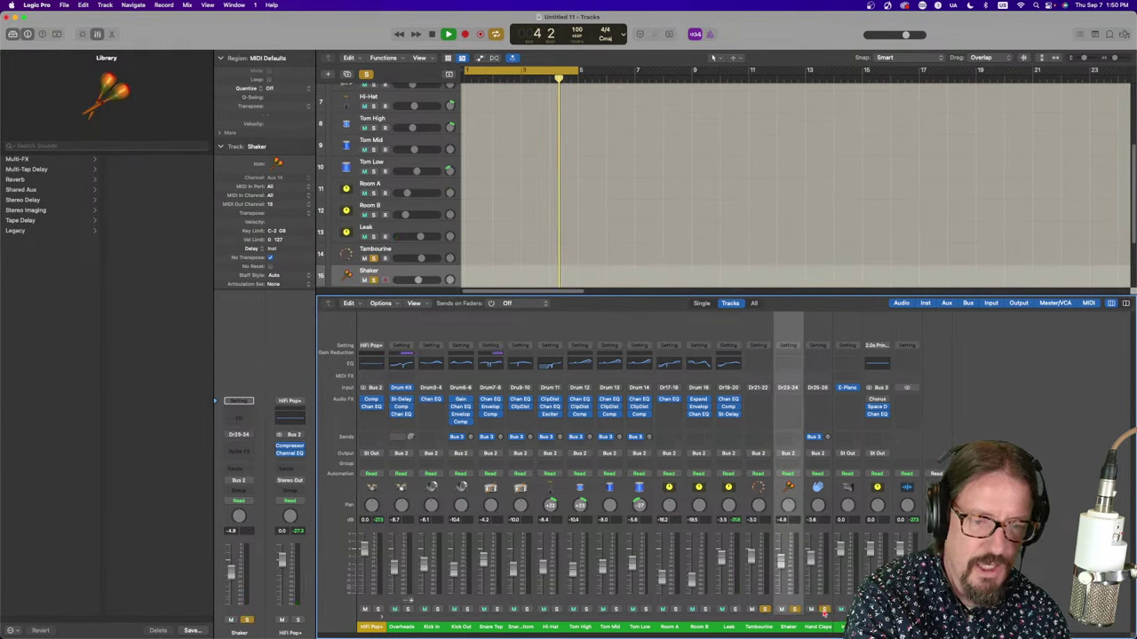
pyautogui.press('space')
pyautogui.click(794, 611)
pyautogui.click(764, 610)
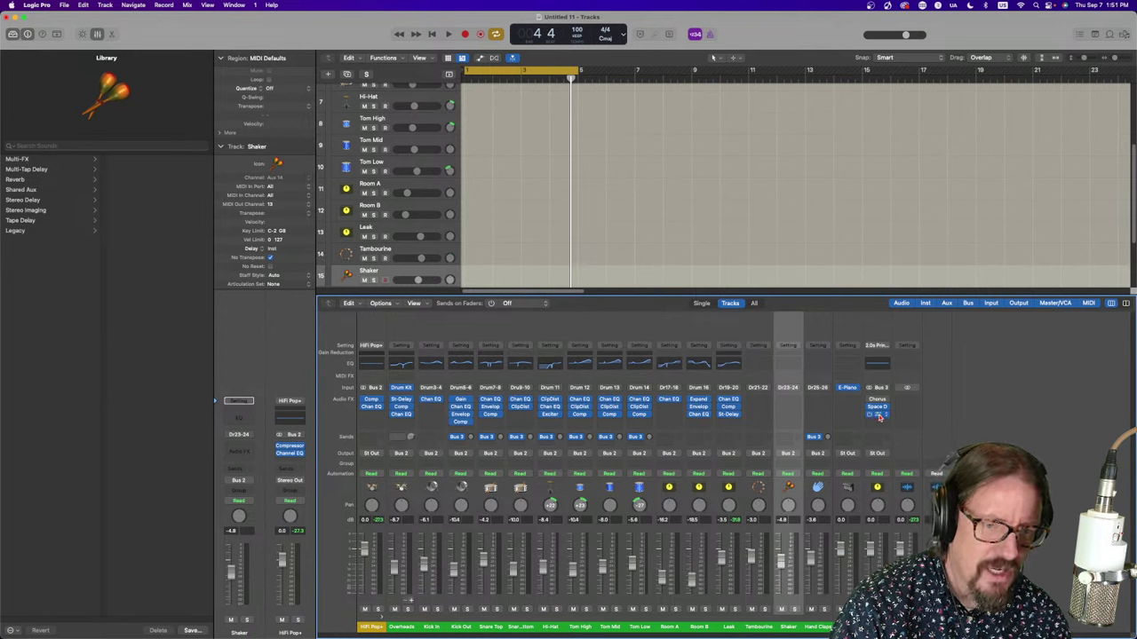
pyautogui.click(877, 362)
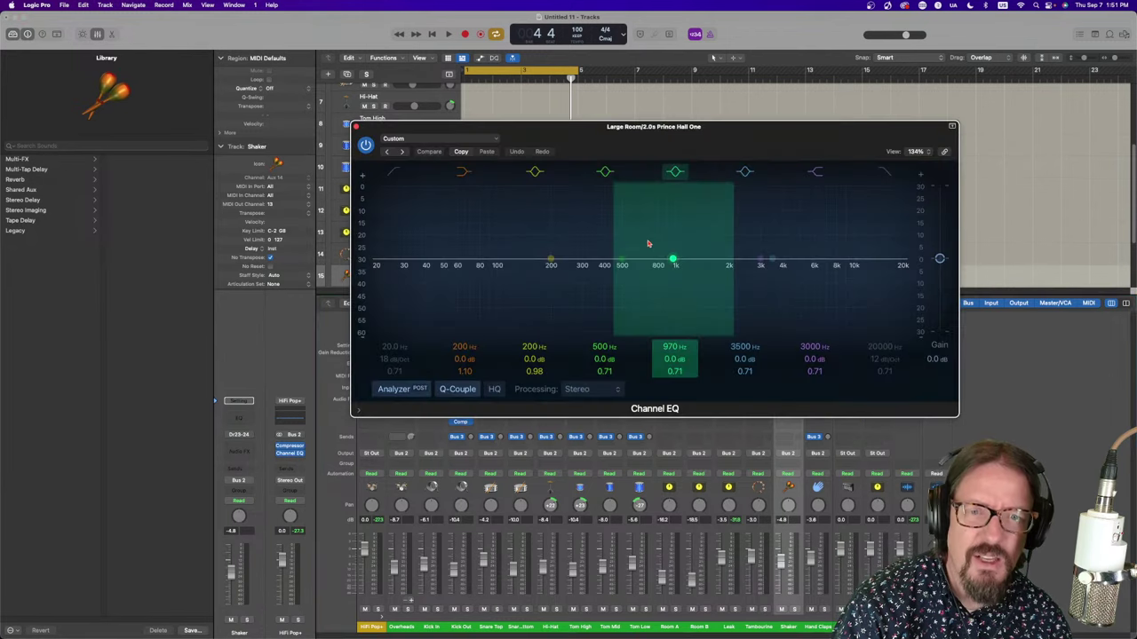
pyautogui.click(358, 128)
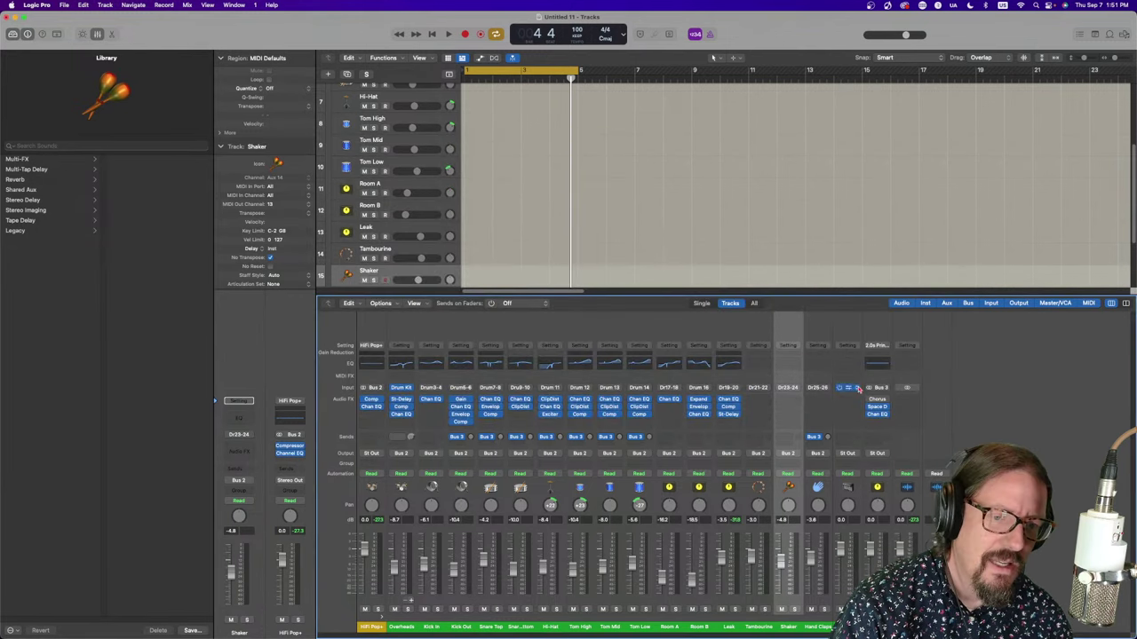
pyautogui.click(877, 408)
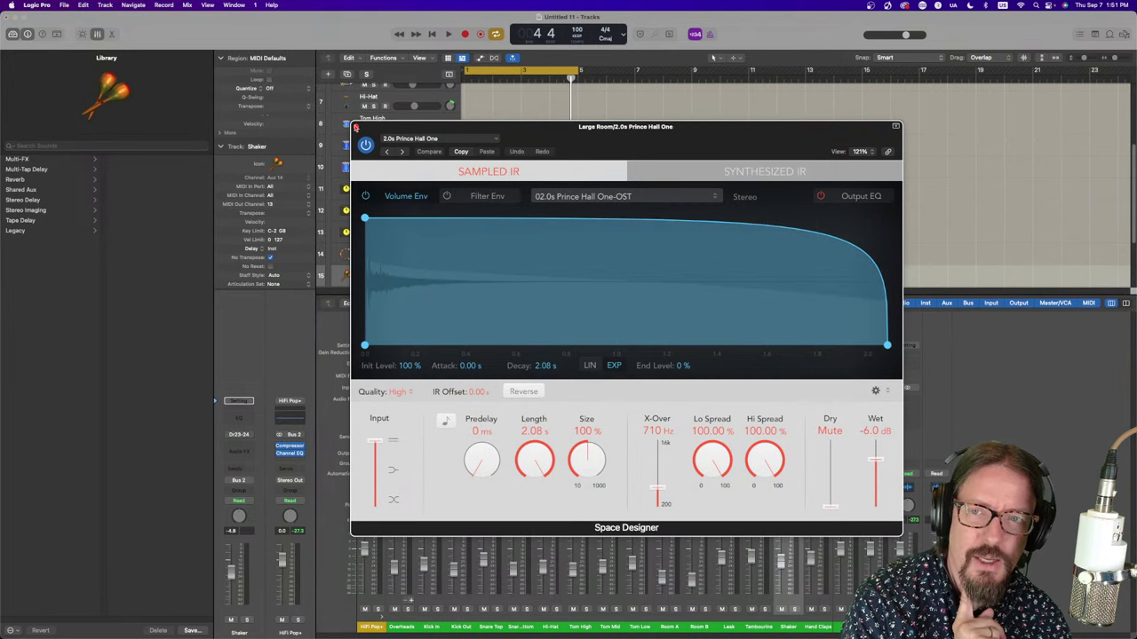
pyautogui.click(356, 128)
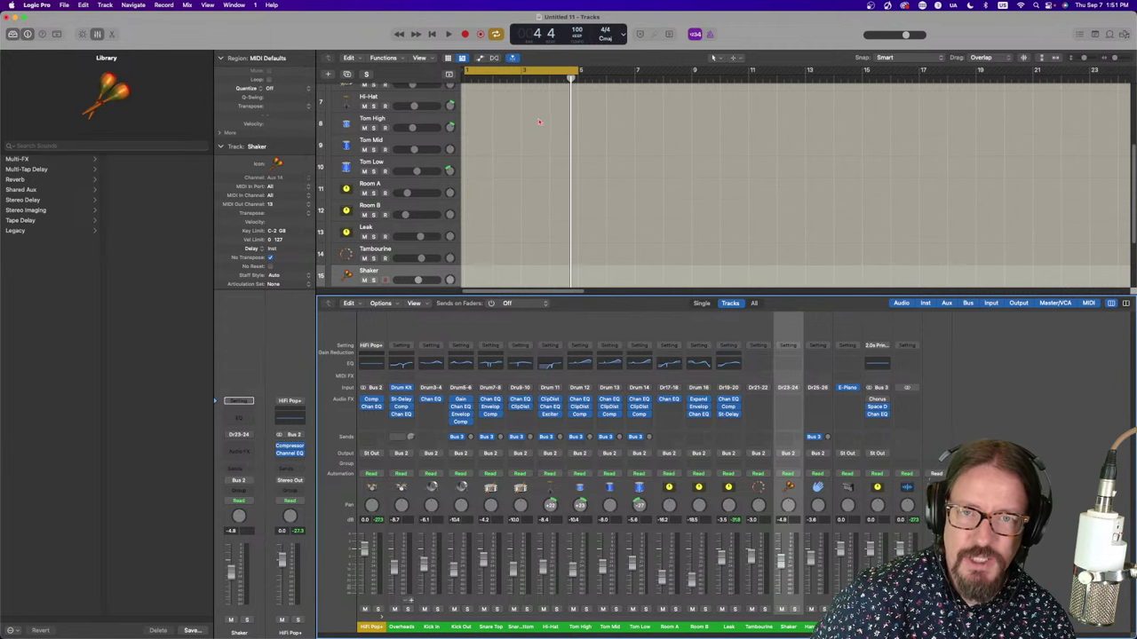
pyautogui.scroll(5, 540, 121)
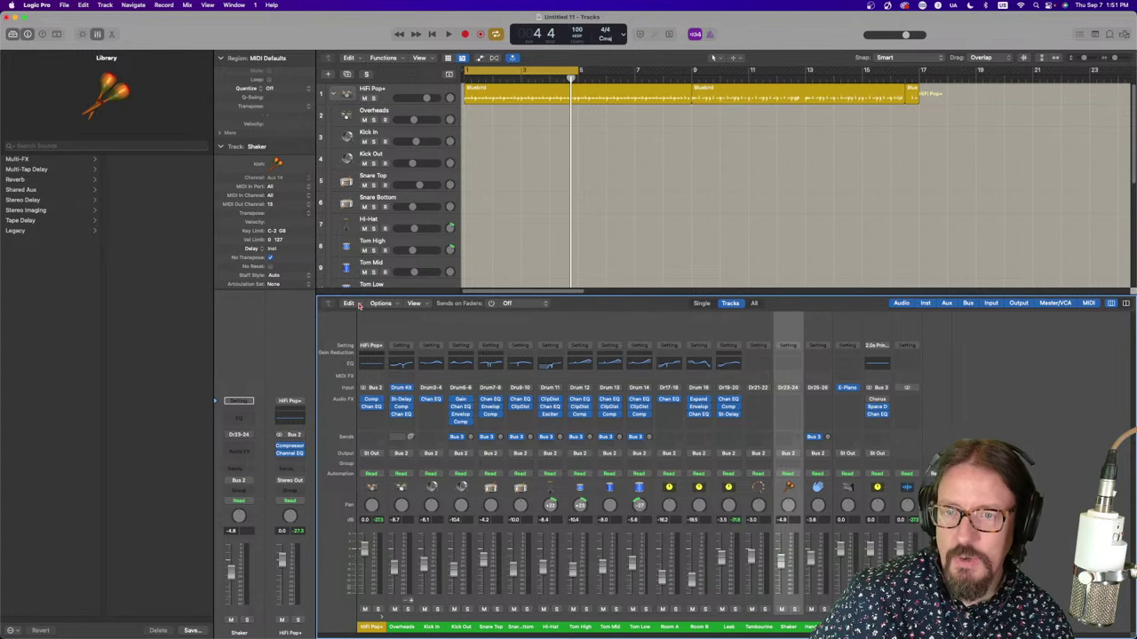
# Play the HiFi Pop+ drum part from bar 1 and record-arm the Inst 2 track
pyautogui.click(394, 93)
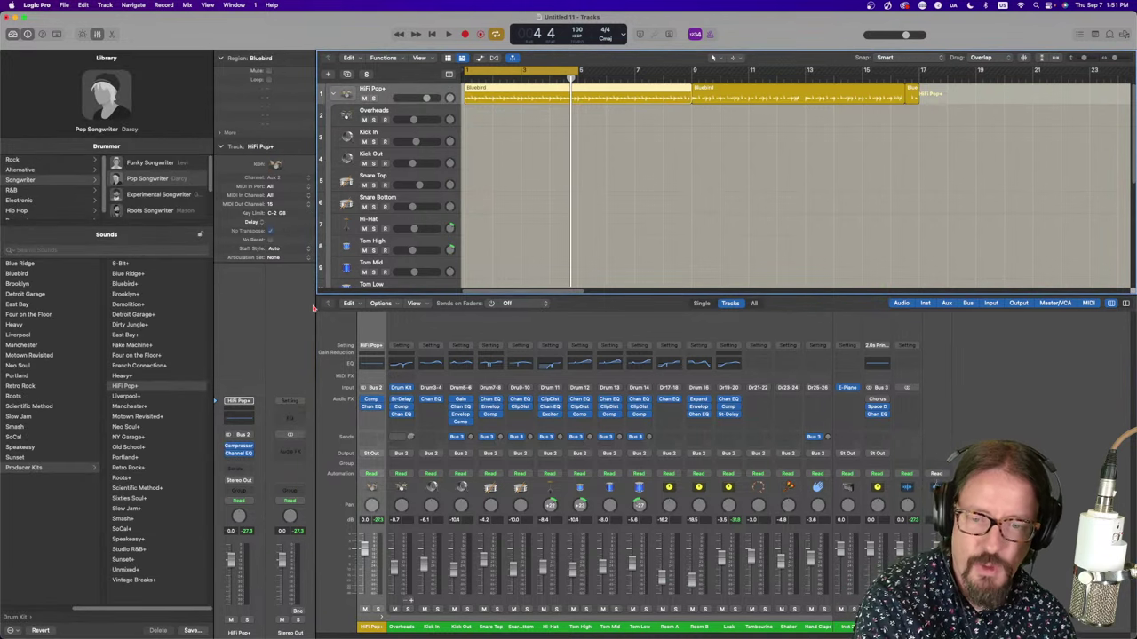
pyautogui.press('Return')
pyautogui.press('space')
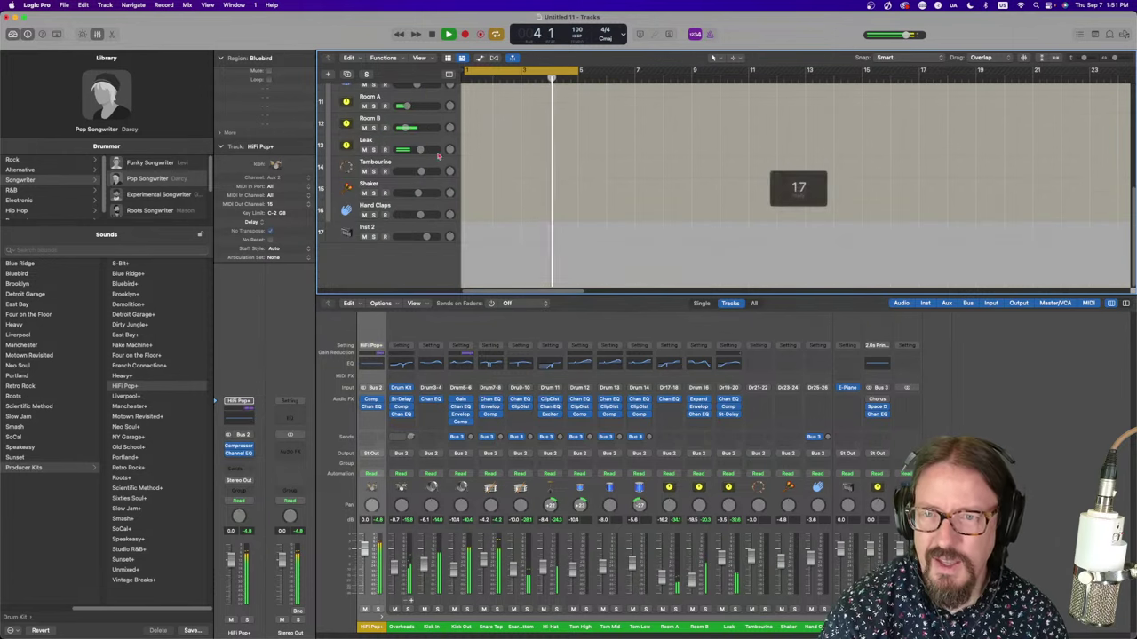
pyautogui.scroll(-5, 385, 240)
pyautogui.click(385, 238)
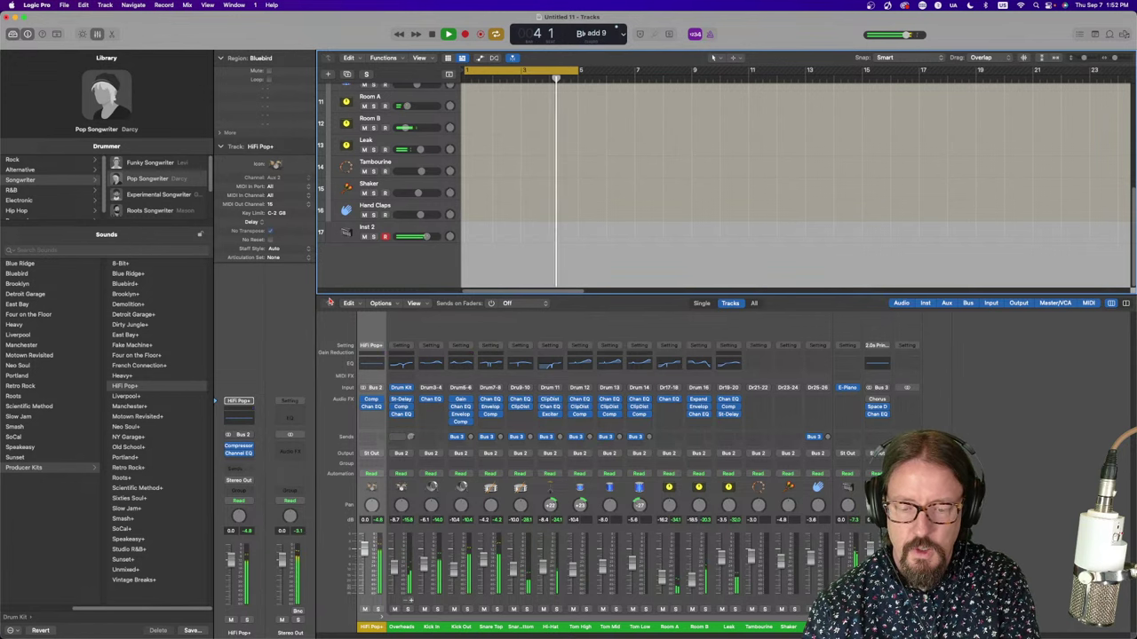
# Stop playback and show the Drummer editor for the Bluebird region, with tracks scrolled to the top
pyautogui.press('space')
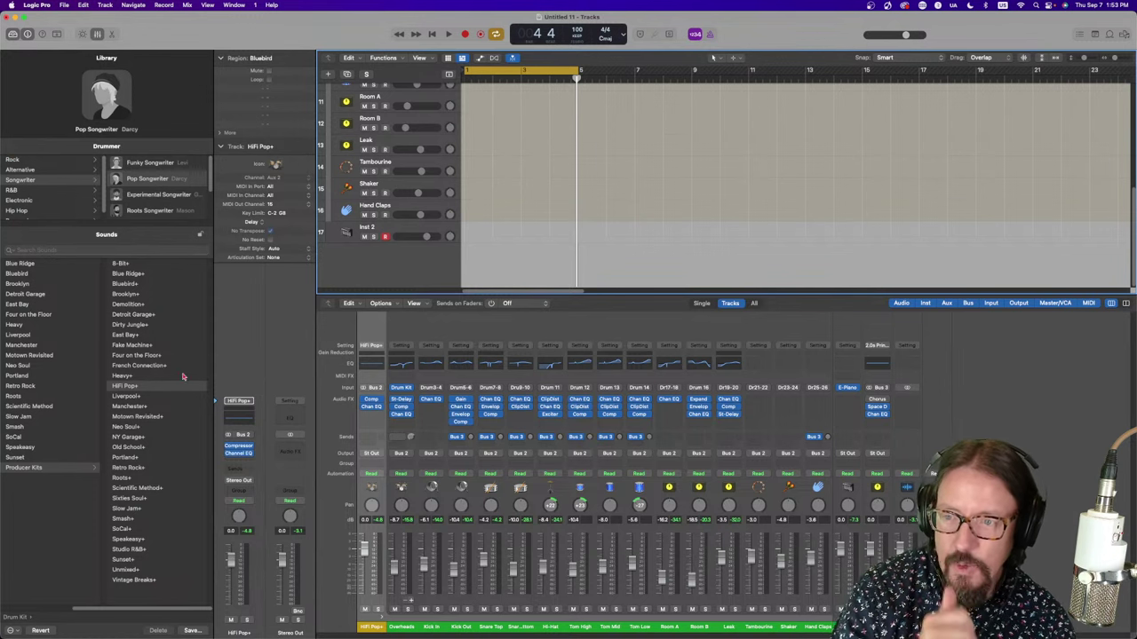
pyautogui.scroll(5, 520, 90)
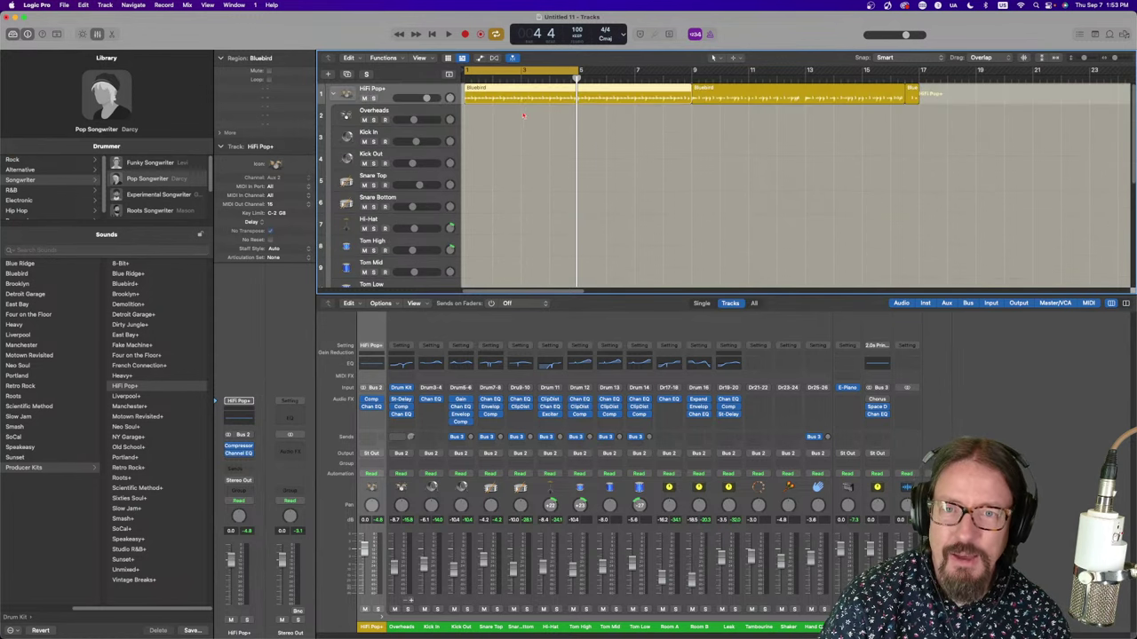
pyautogui.press('e')
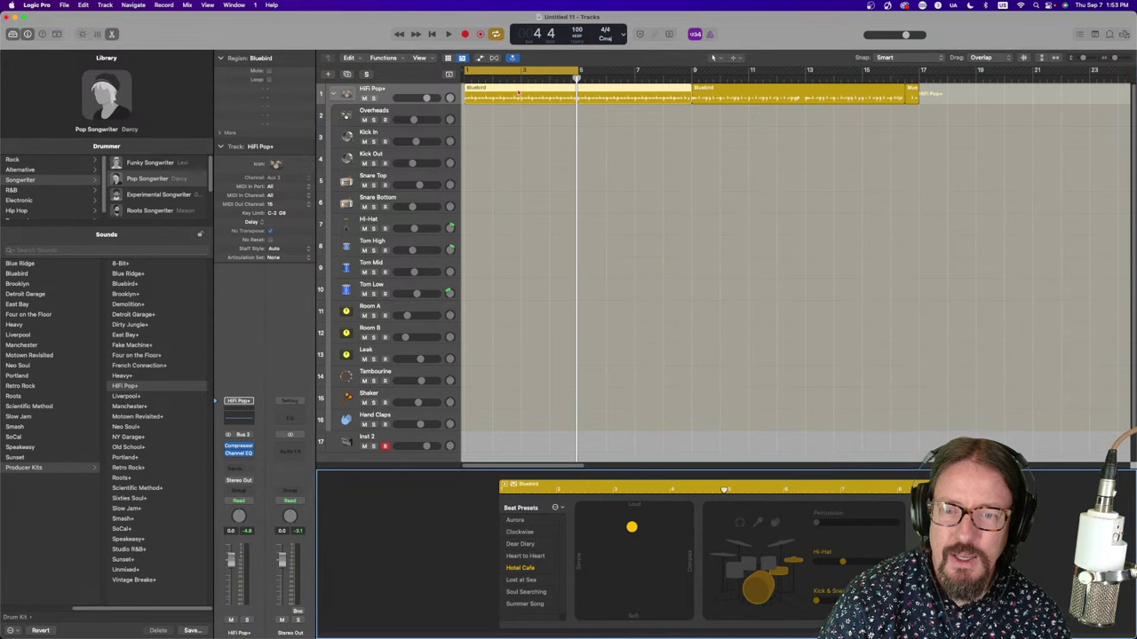
# Load the Sixties Soul+ producer kit and play the pattern to hear it
pyautogui.click(140, 499)
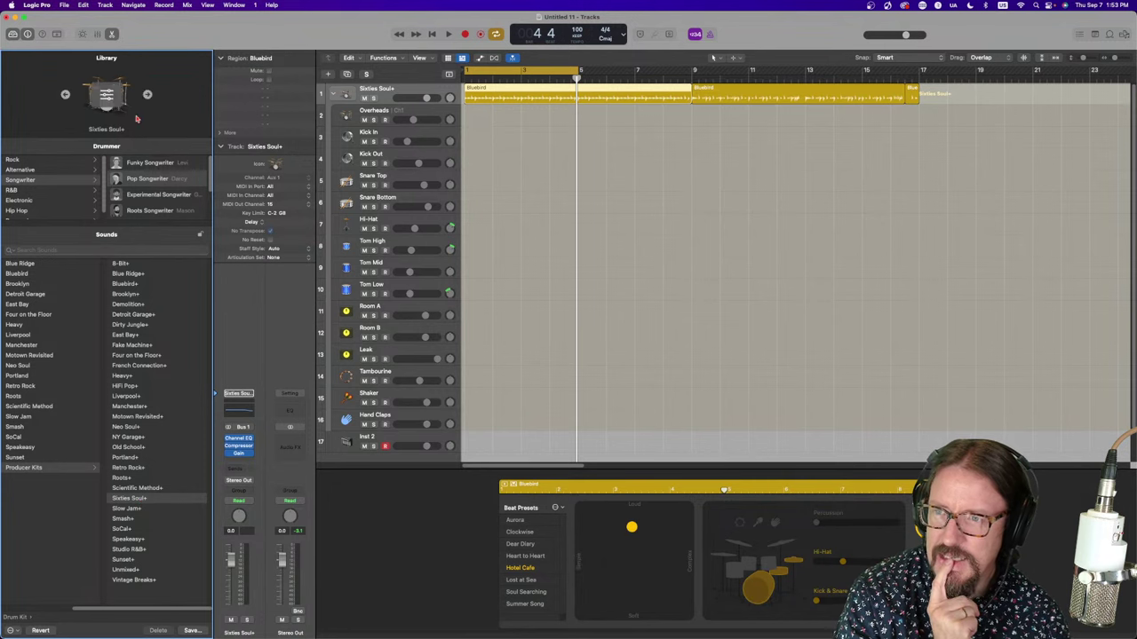
pyautogui.click(403, 90)
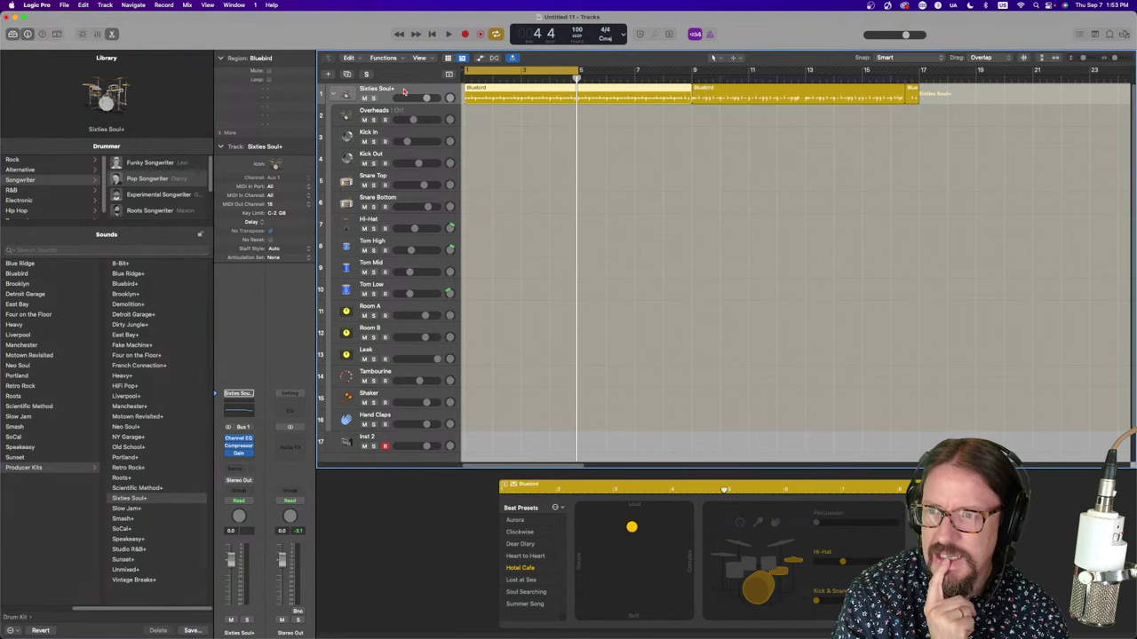
pyautogui.press('space')
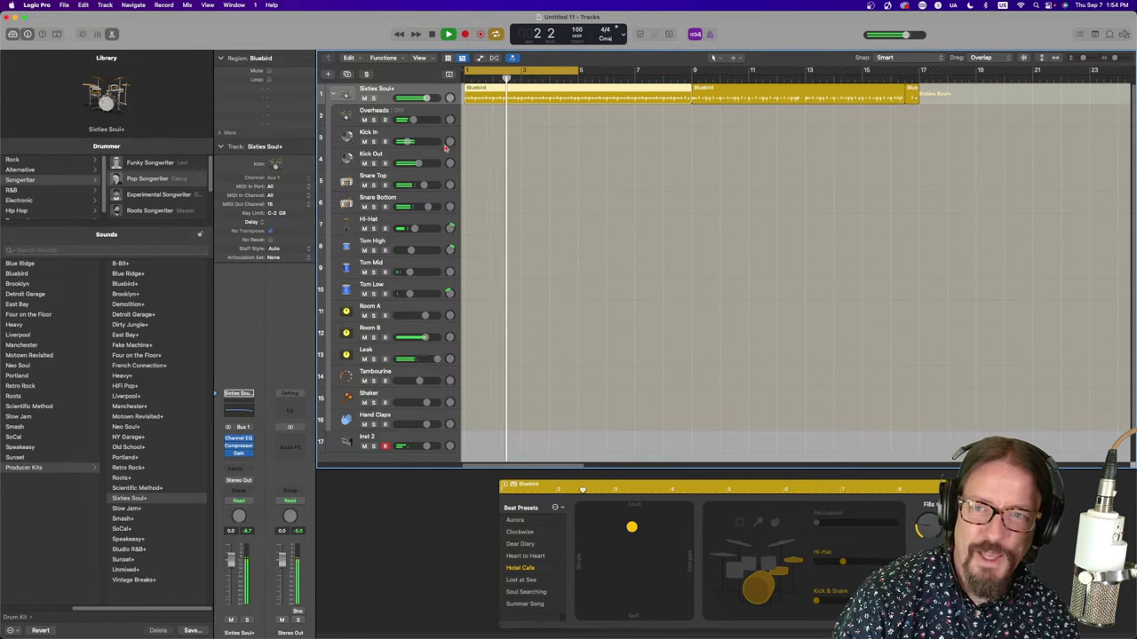
# Collapse the Sixties Soul+ stack, audition from bar 1 with Inst 2 selected, then show the Mixer
pyautogui.click(333, 94)
pyautogui.press('space')
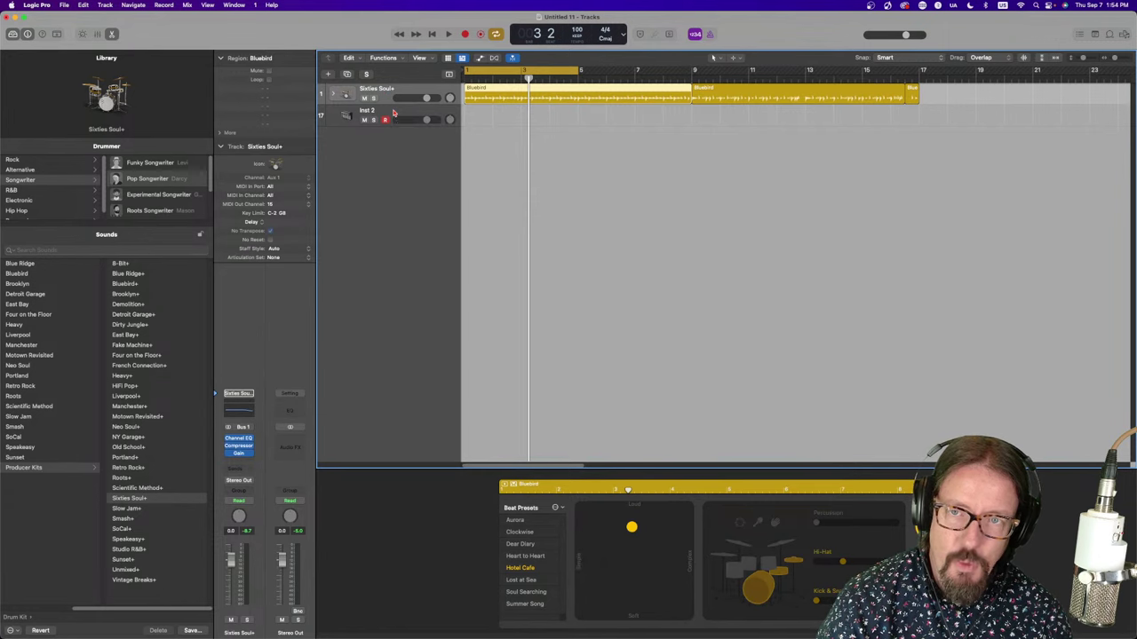
pyautogui.click(392, 113)
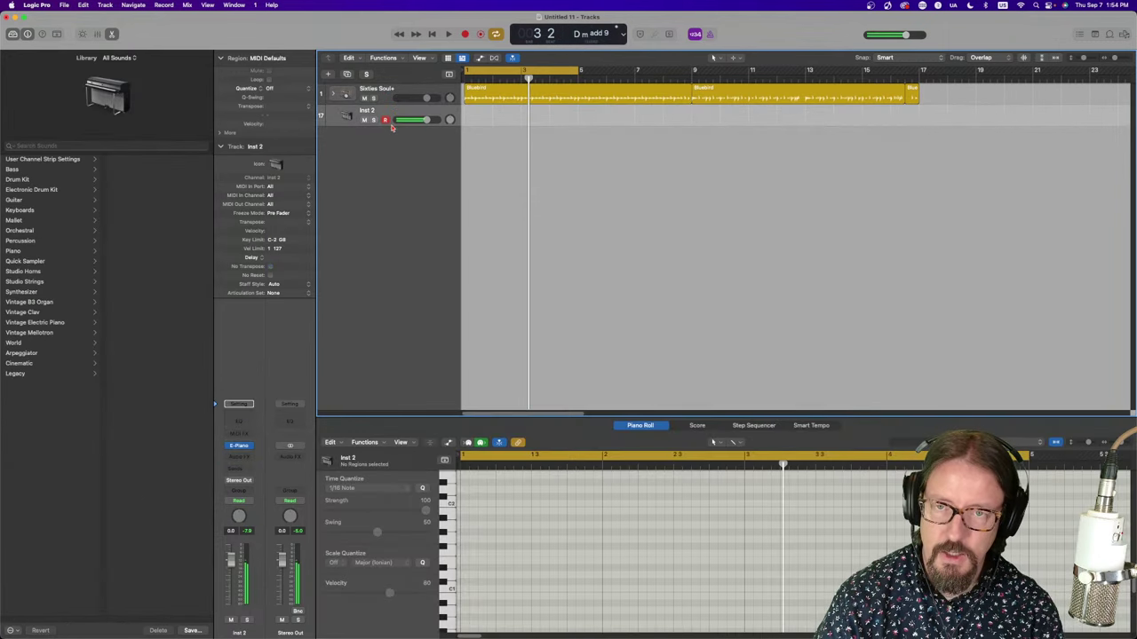
pyautogui.press('space')
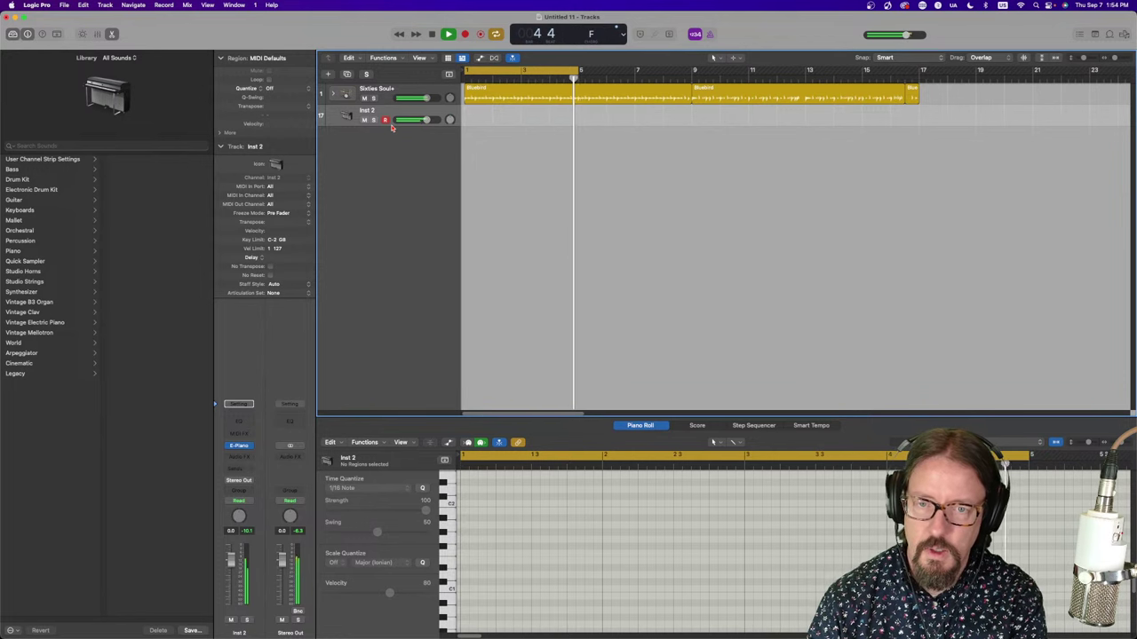
pyautogui.press('Return')
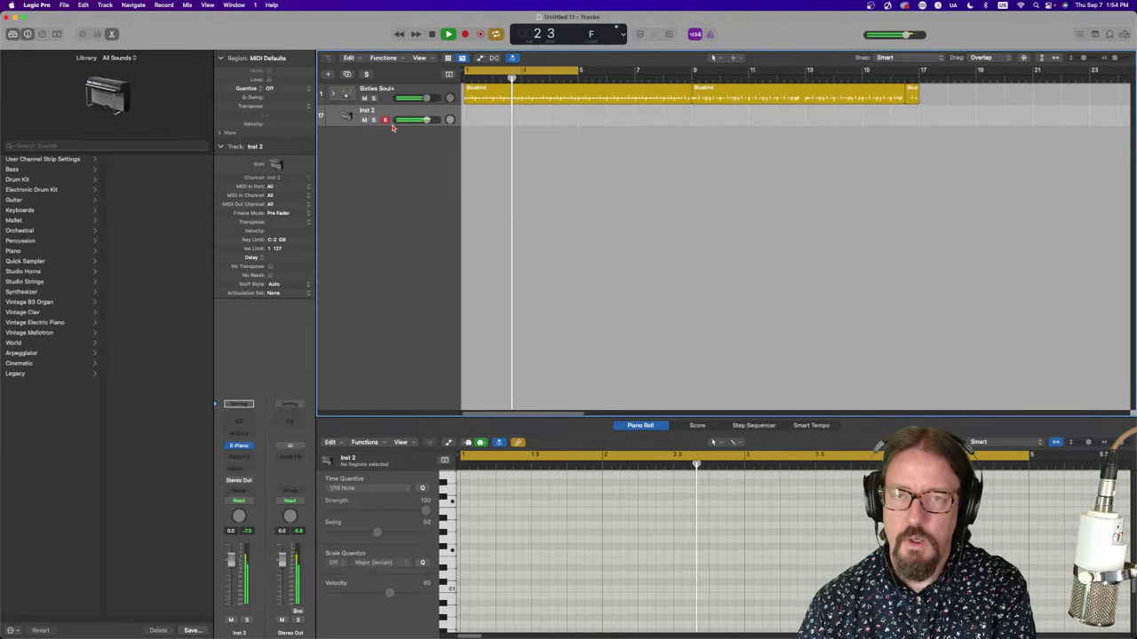
pyautogui.press('space')
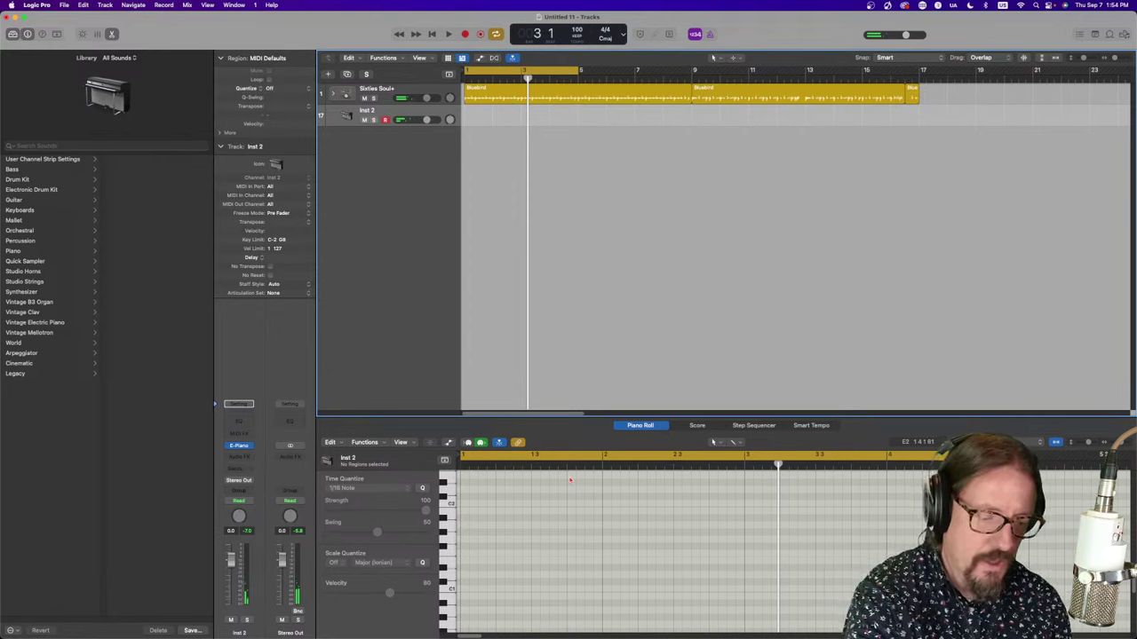
pyautogui.press('x')
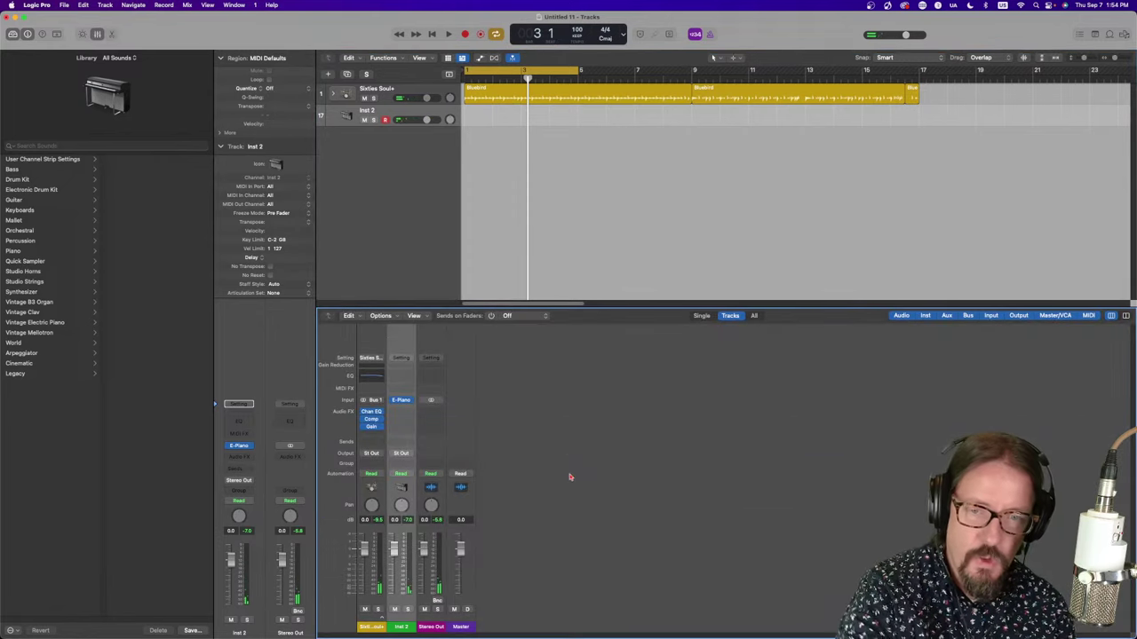
# Expand the Sixties Soul+ drum stack and inspect the Kick In channel's input routing without changing it
pyautogui.click(380, 622)
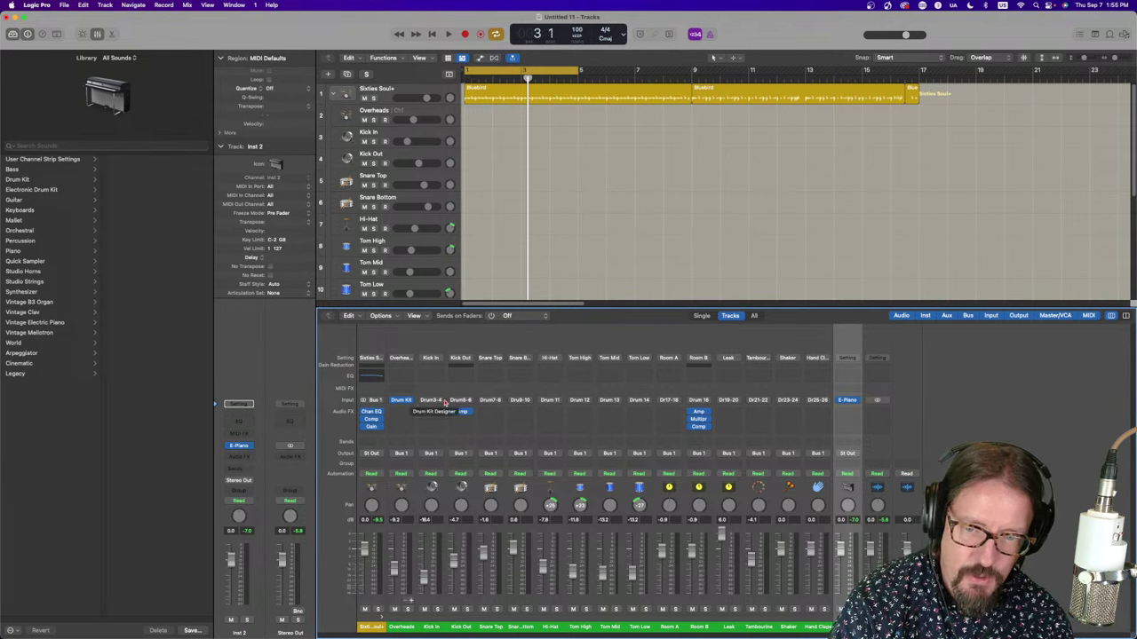
pyautogui.click(440, 400)
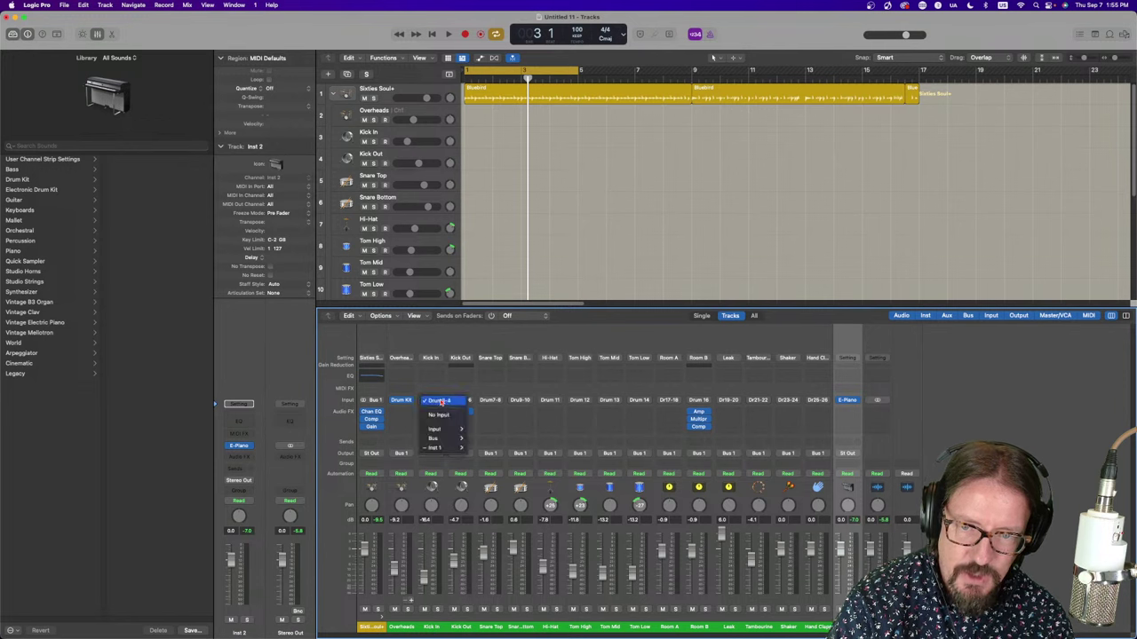
pyautogui.moveTo(450, 449)
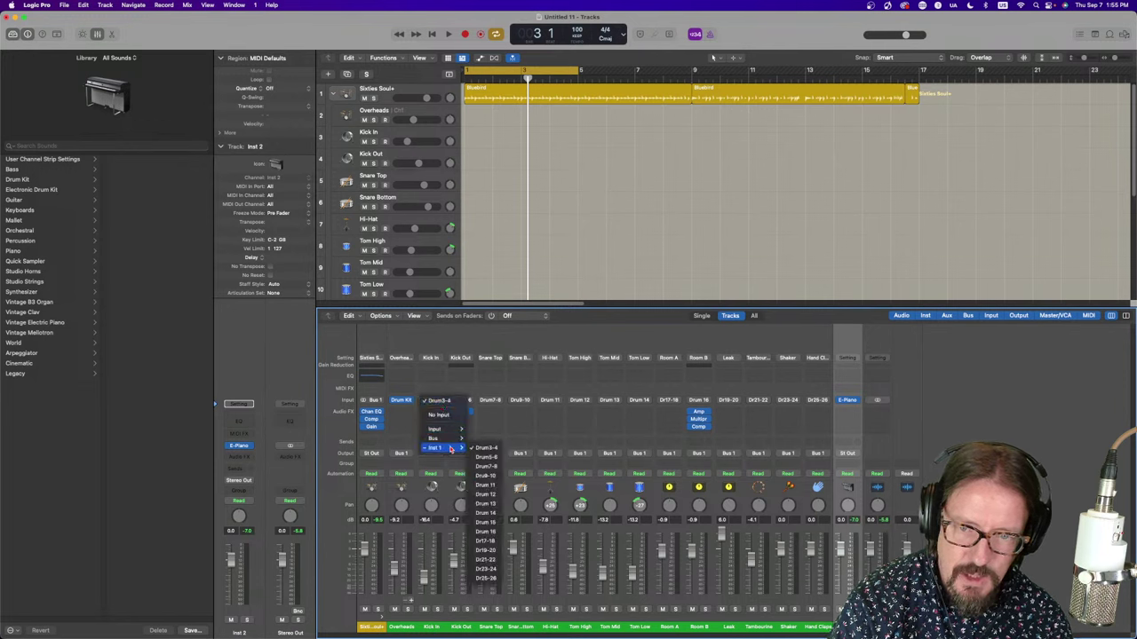
pyautogui.click(442, 402)
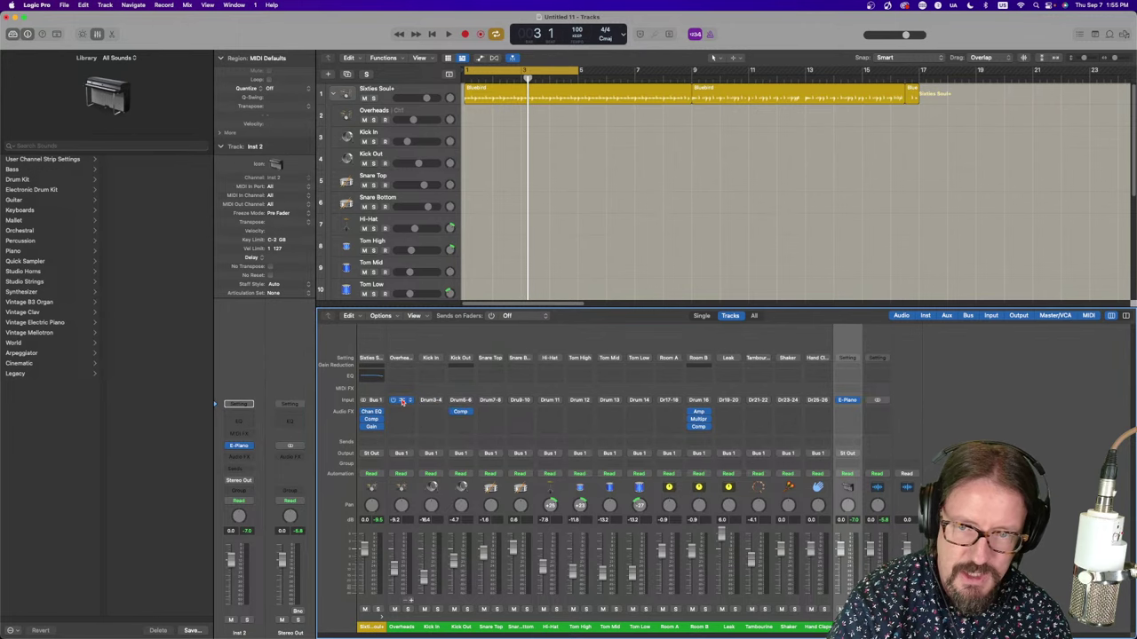
# Briefly open the Overheads Drum Kit Designer, then bring up the Kick In input menu, still on Drum3-4
pyautogui.click(399, 400)
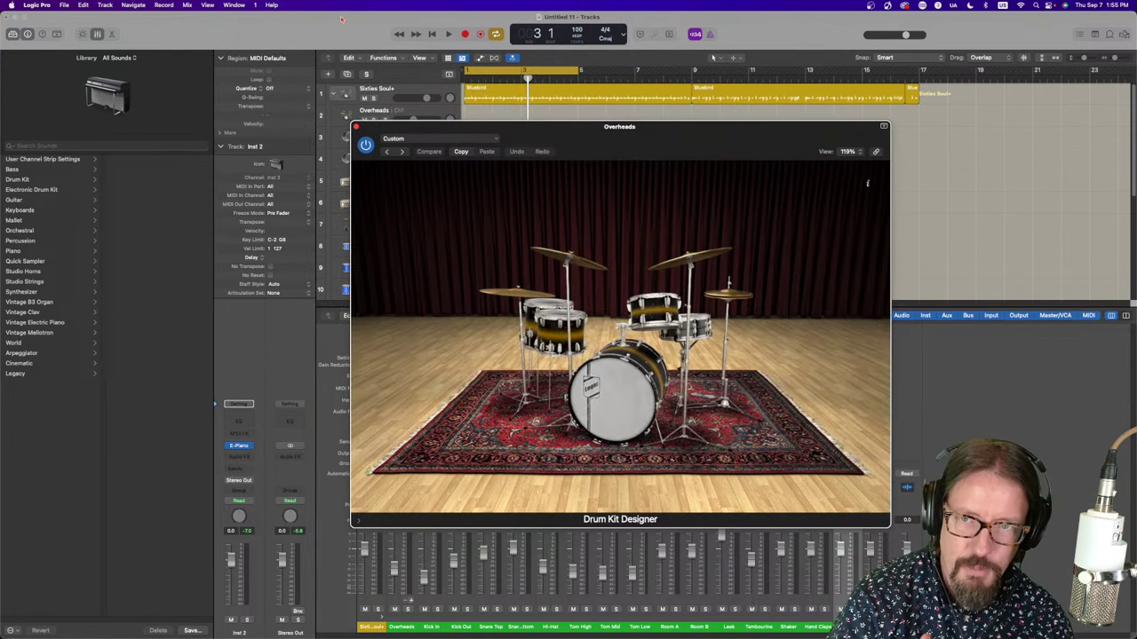
pyautogui.click(356, 127)
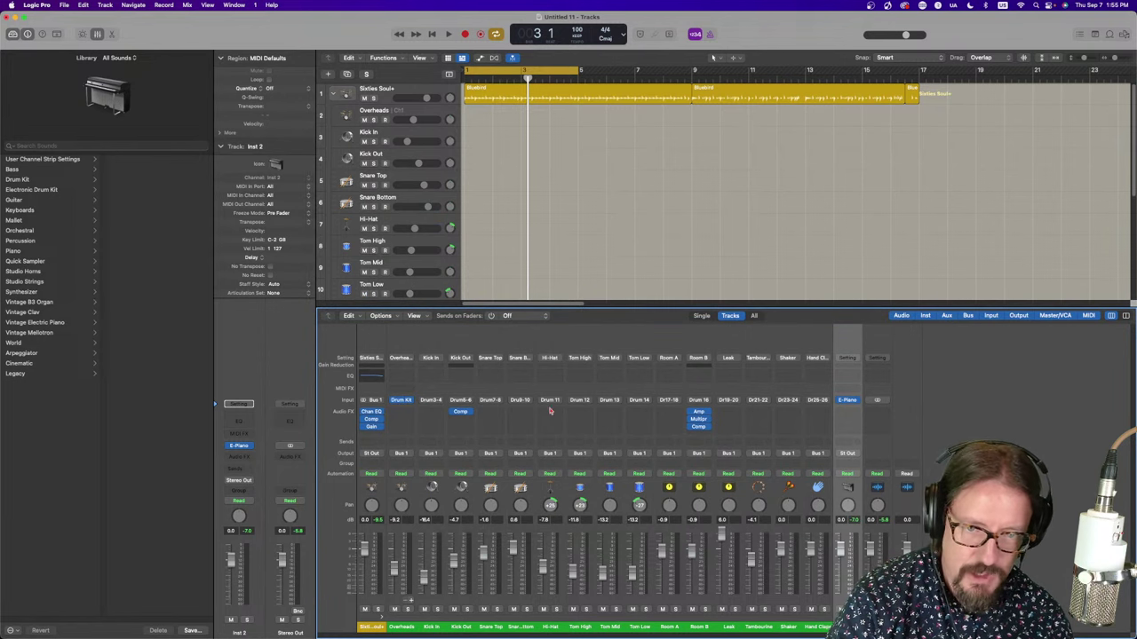
pyautogui.click(441, 402)
pyautogui.moveTo(441, 449)
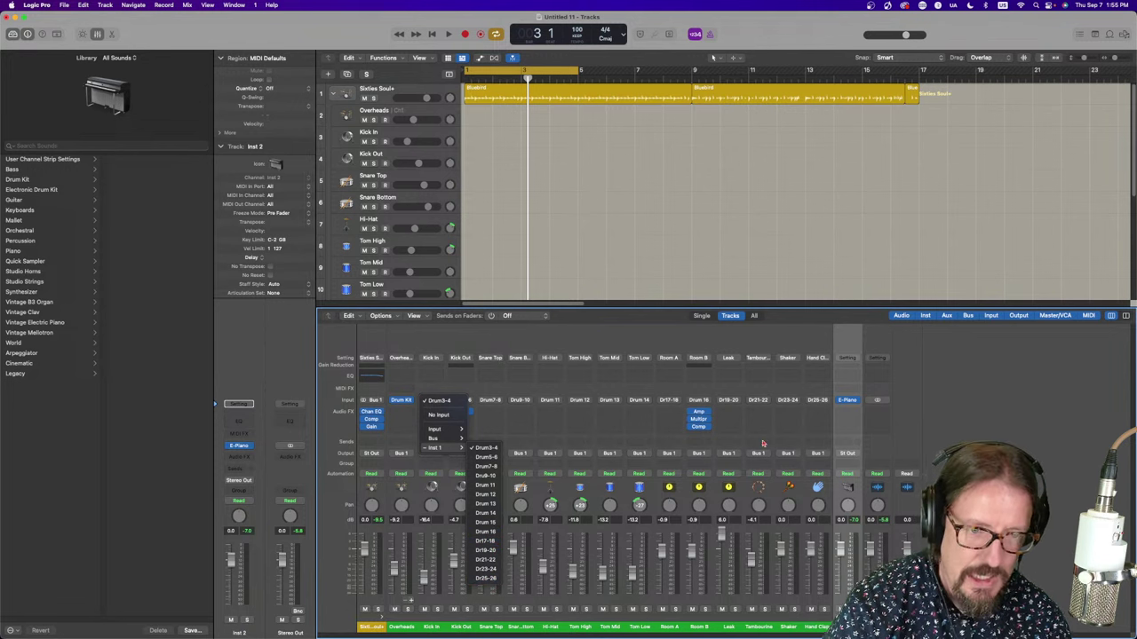
pyautogui.click(516, 357)
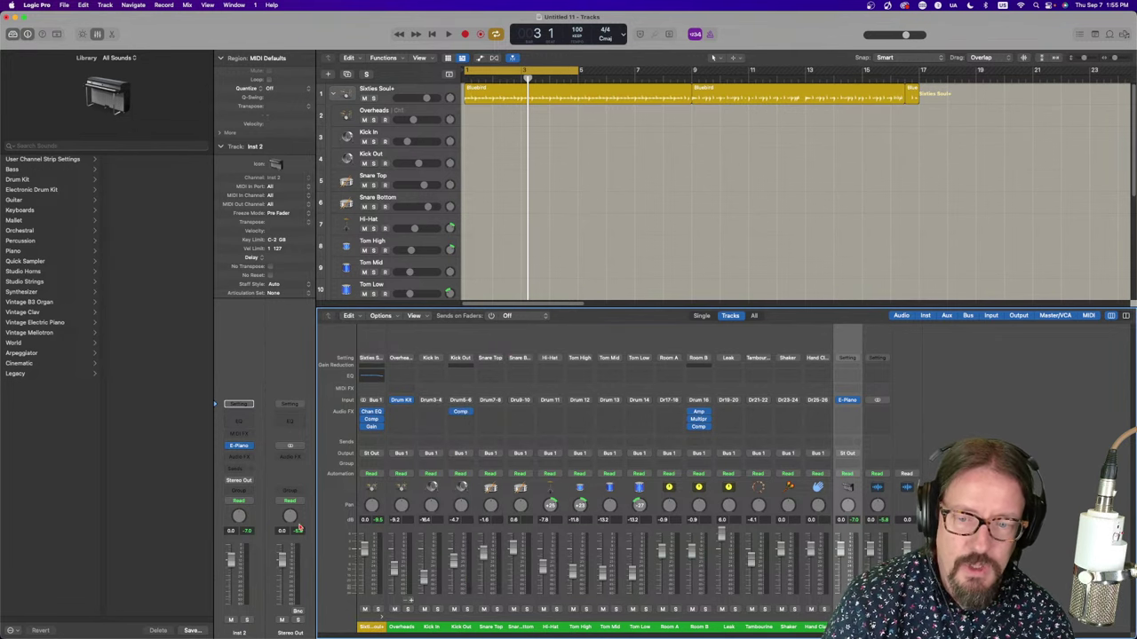
pyautogui.click(439, 400)
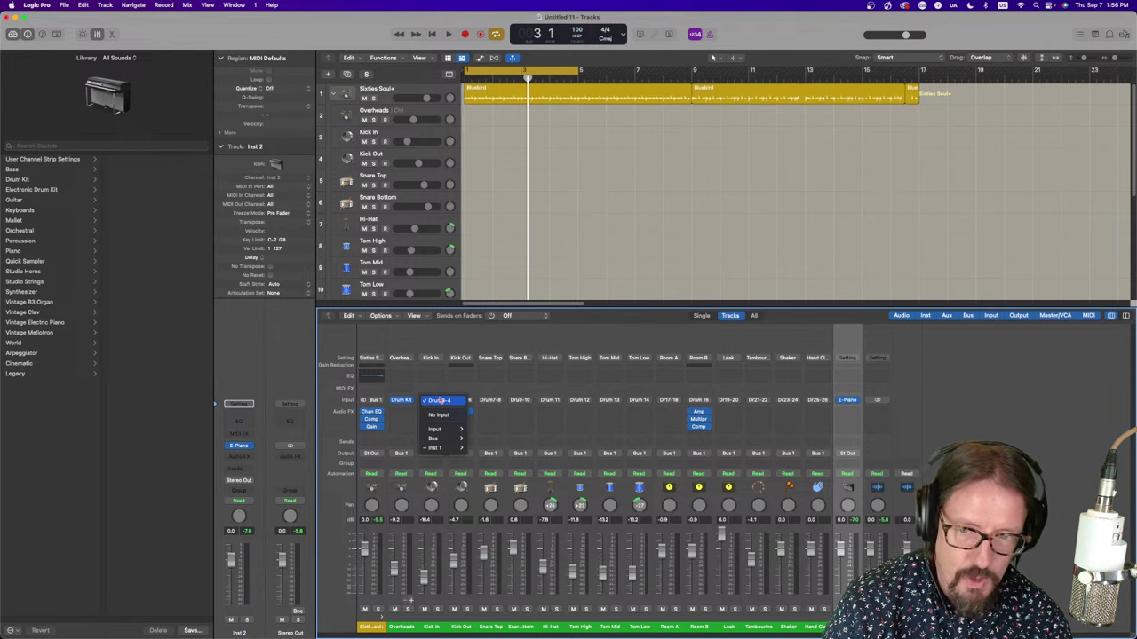
pyautogui.click(435, 400)
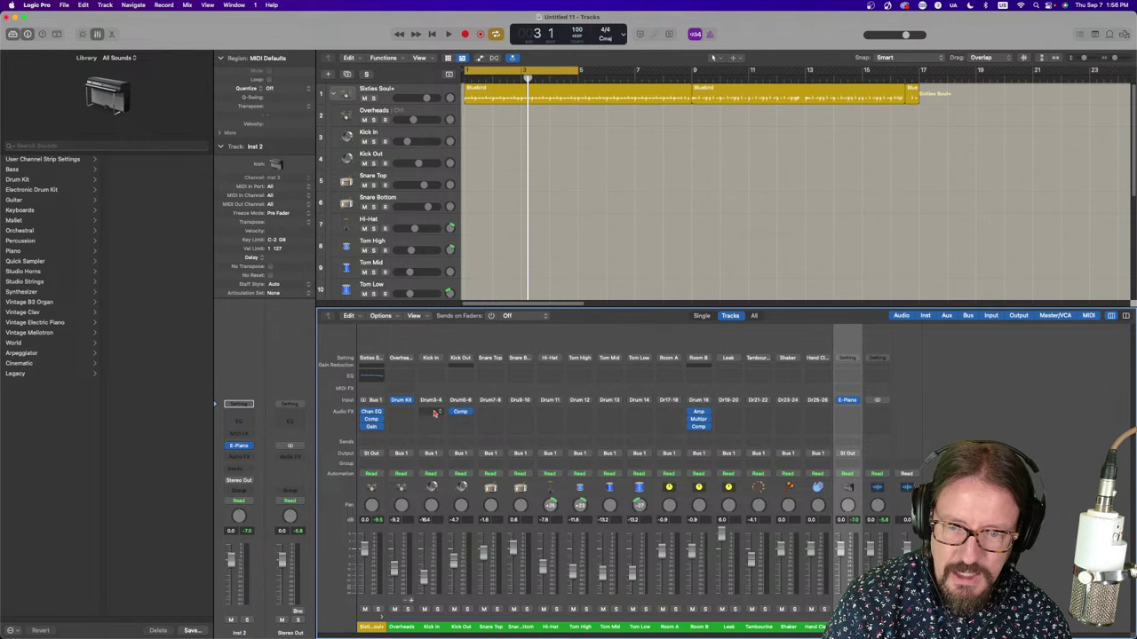
pyautogui.click(434, 415)
pyautogui.moveTo(436, 607)
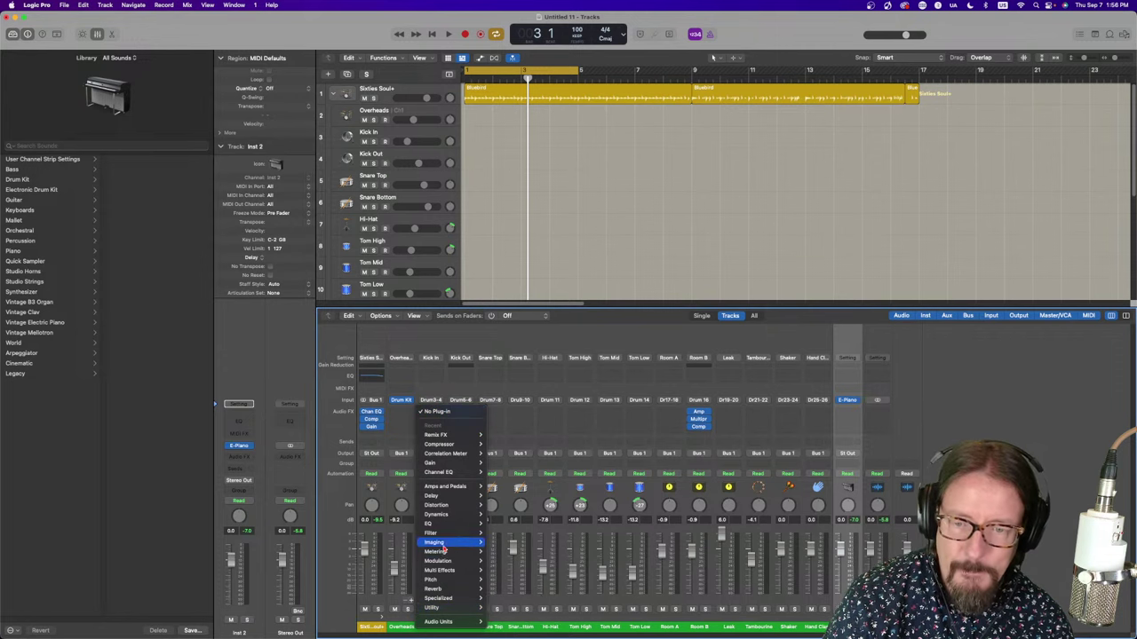
pyautogui.moveTo(449, 563)
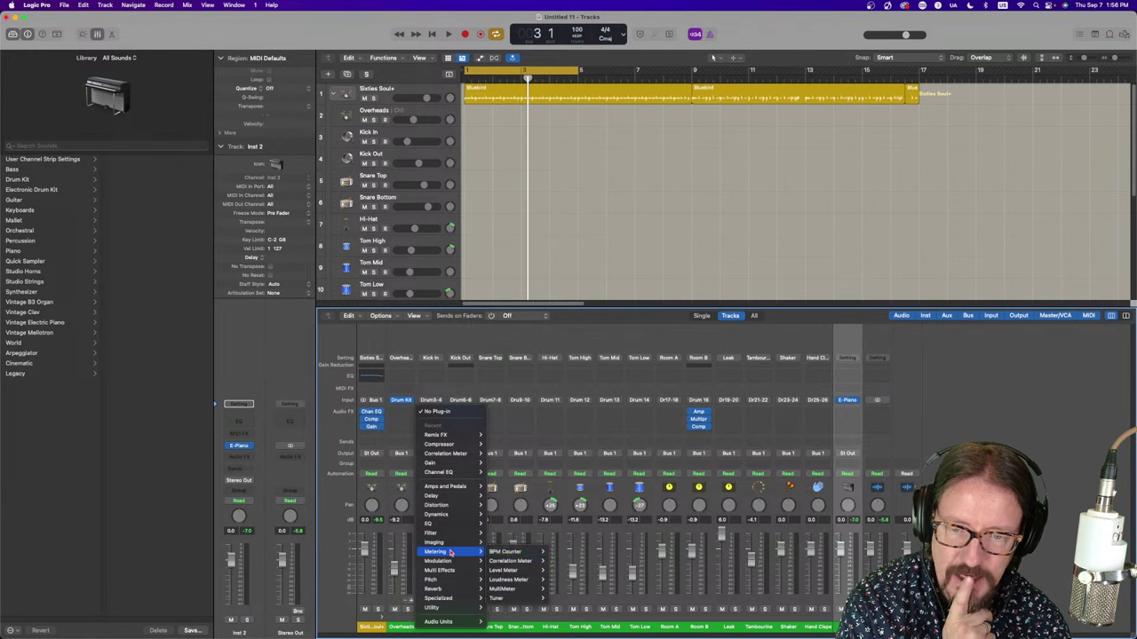
pyautogui.moveTo(507, 553)
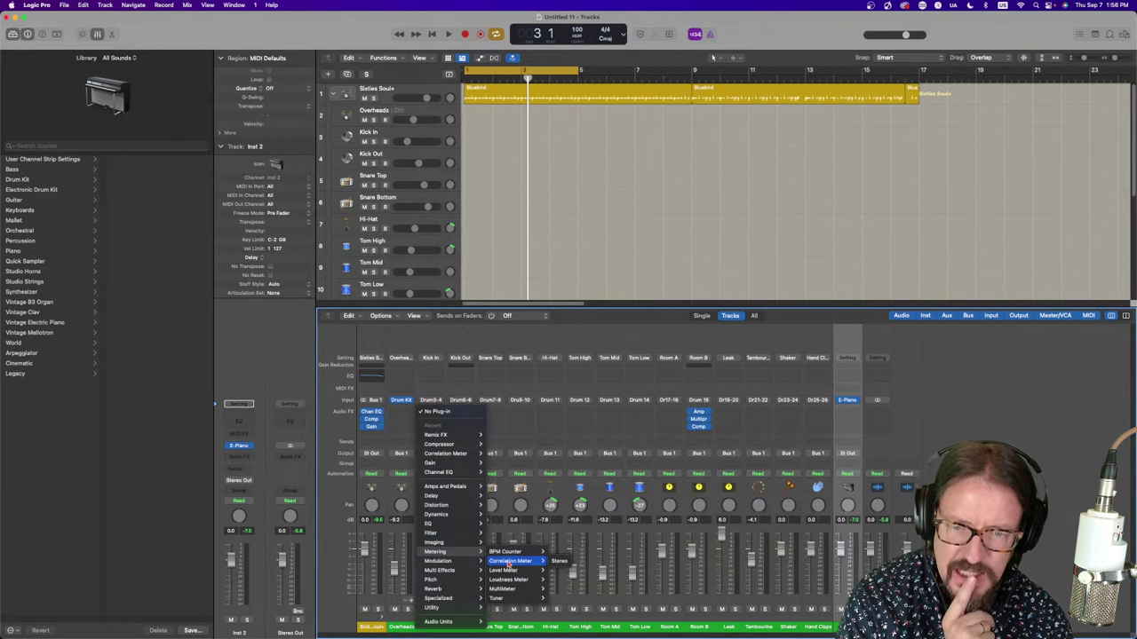
pyautogui.moveTo(509, 591)
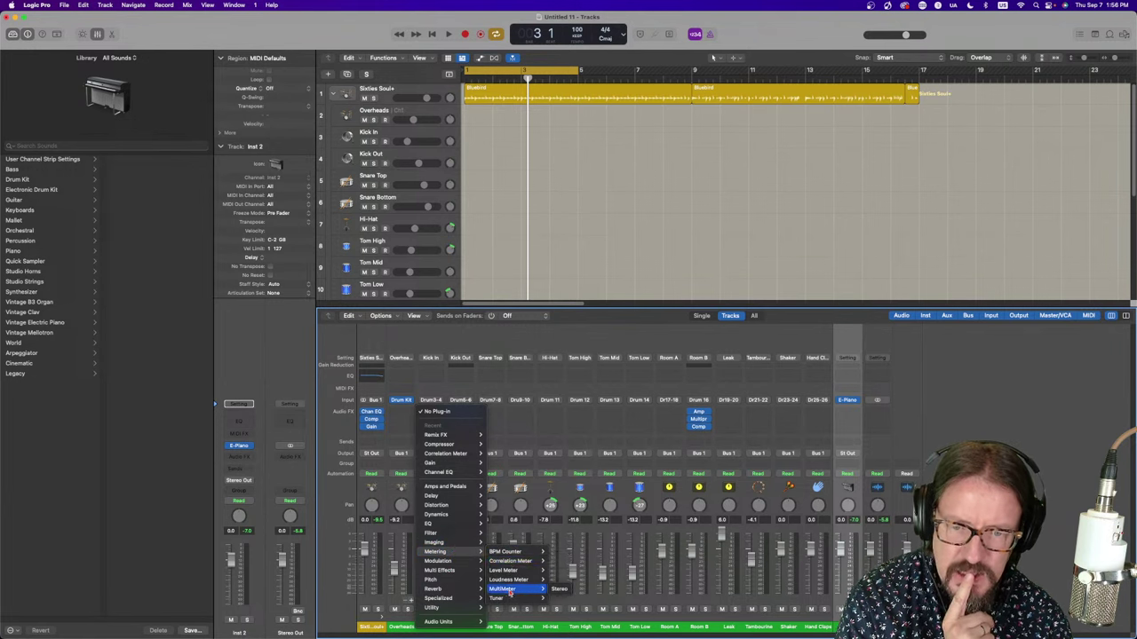
pyautogui.click(558, 588)
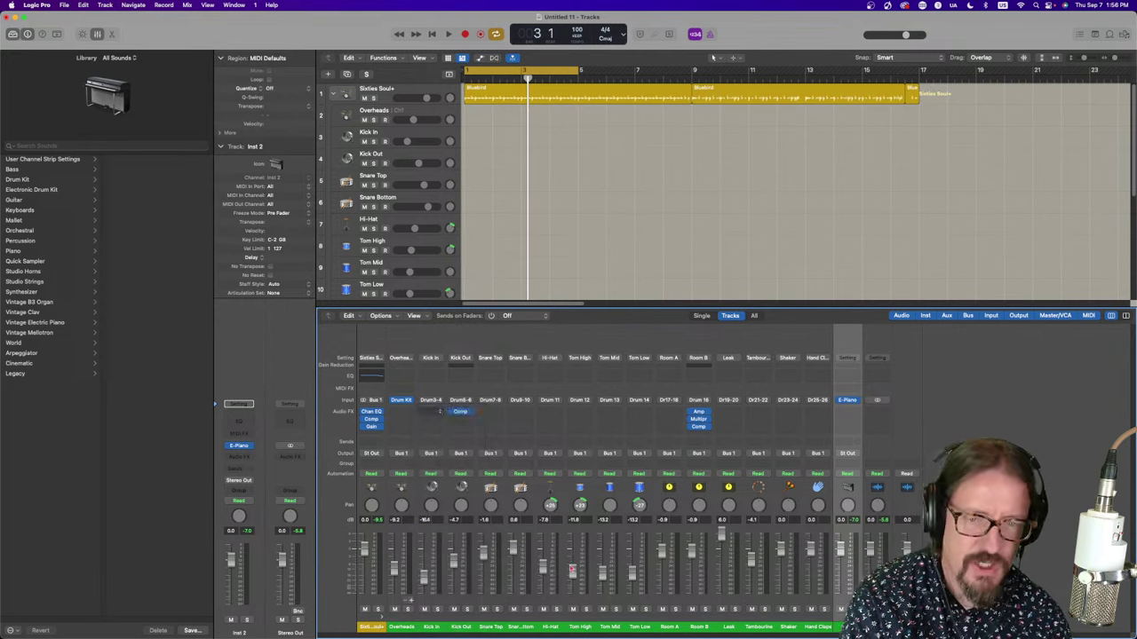
pyautogui.click(681, 171)
pyautogui.press('space')
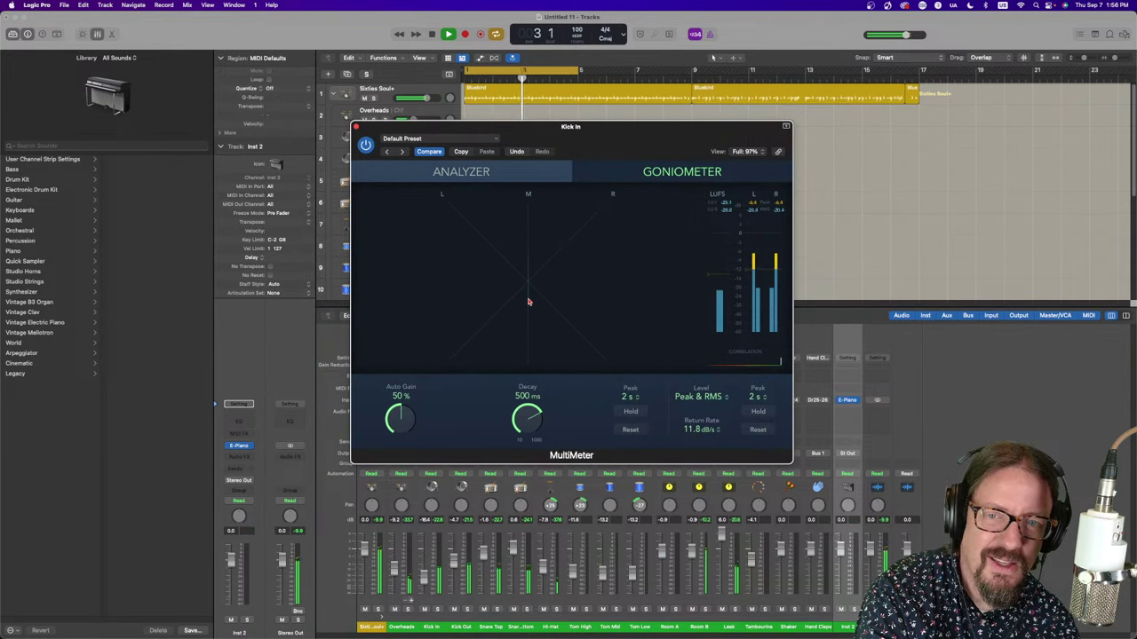
pyautogui.press('space')
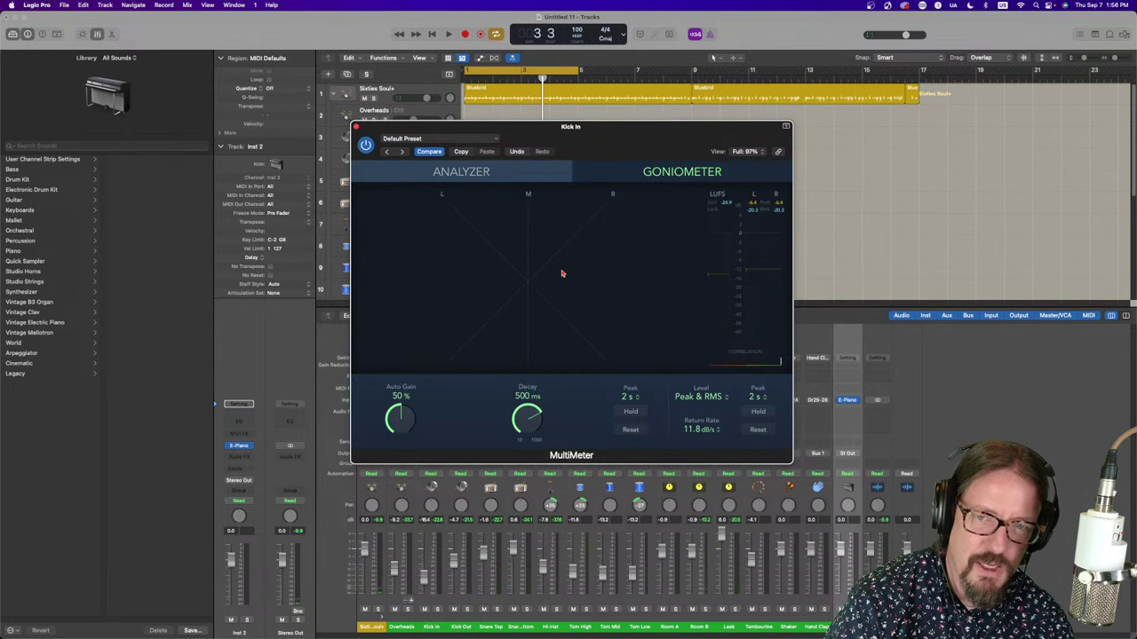
pyautogui.click(357, 128)
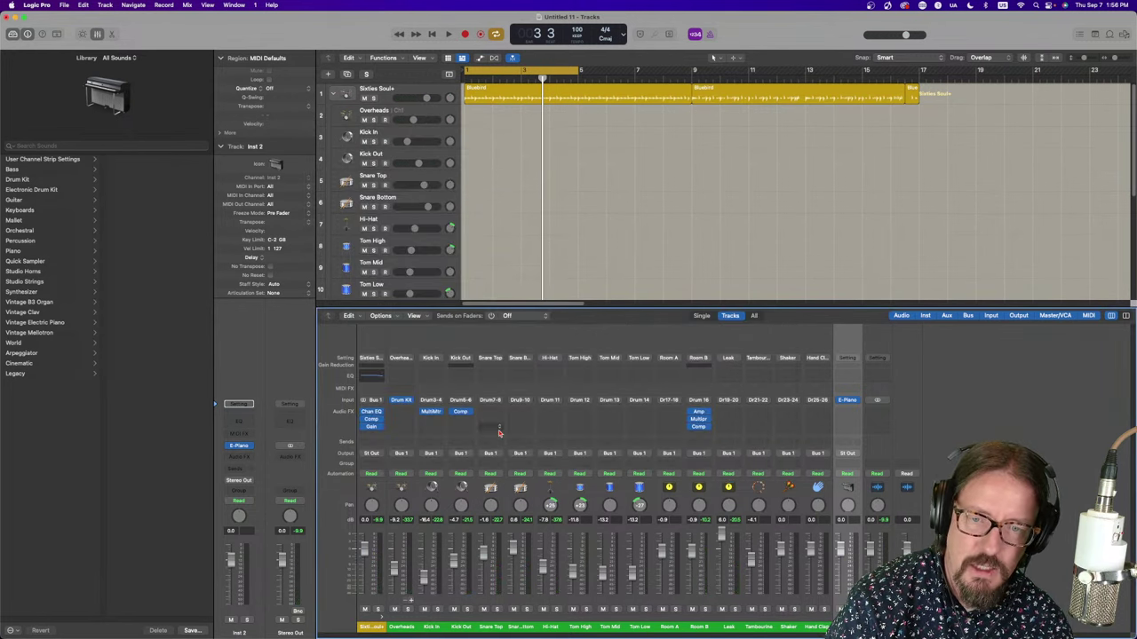
pyautogui.click(435, 413)
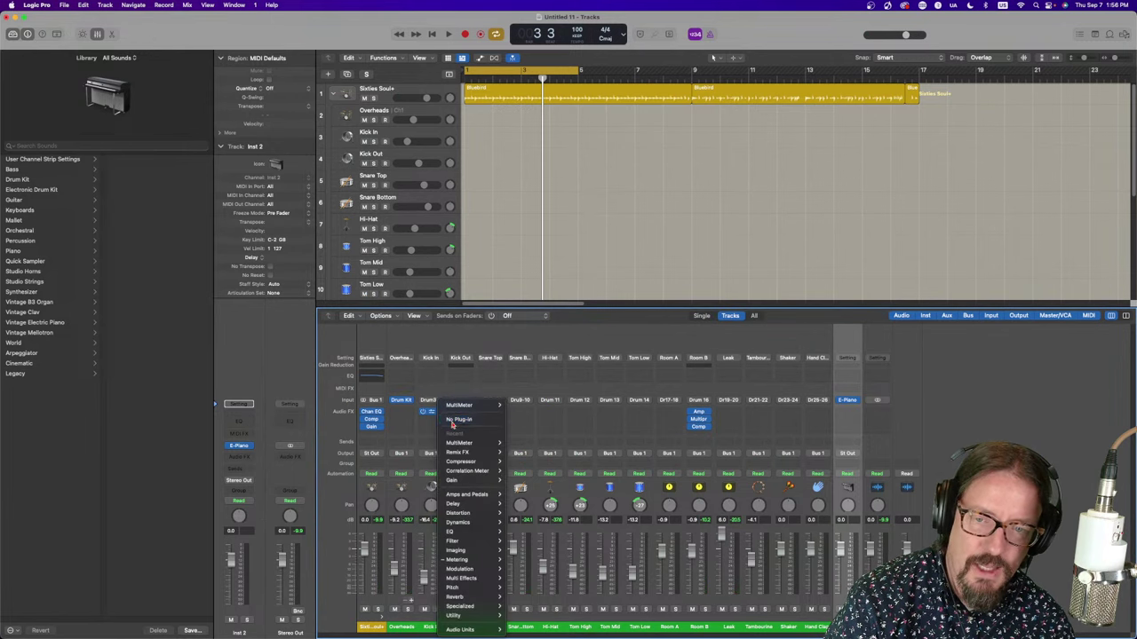
pyautogui.click(454, 419)
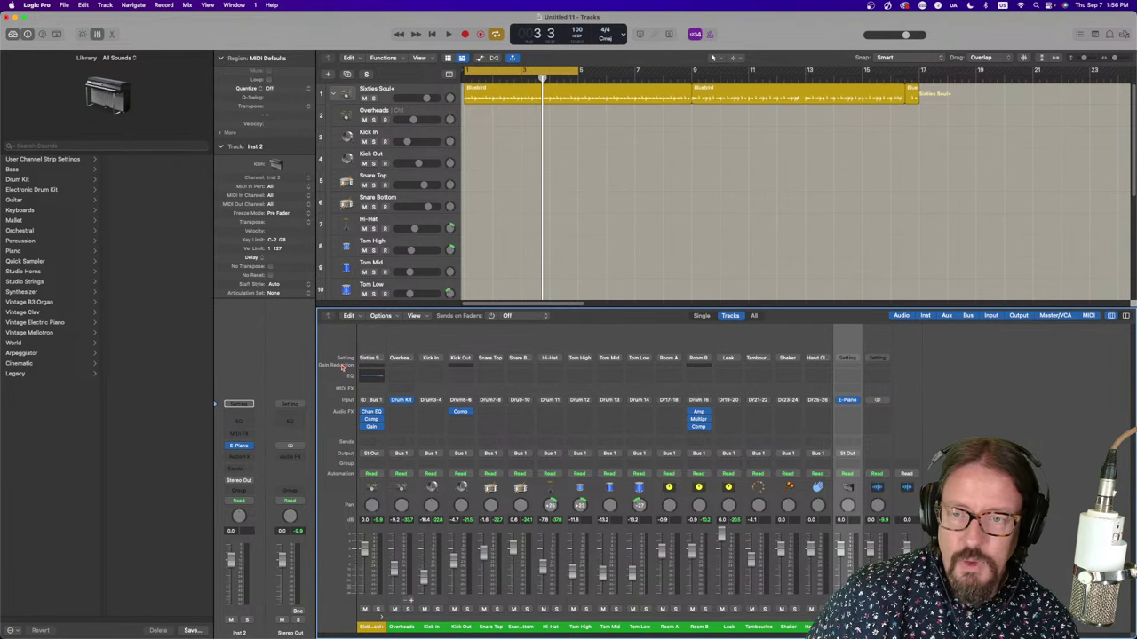
pyautogui.click(676, 358)
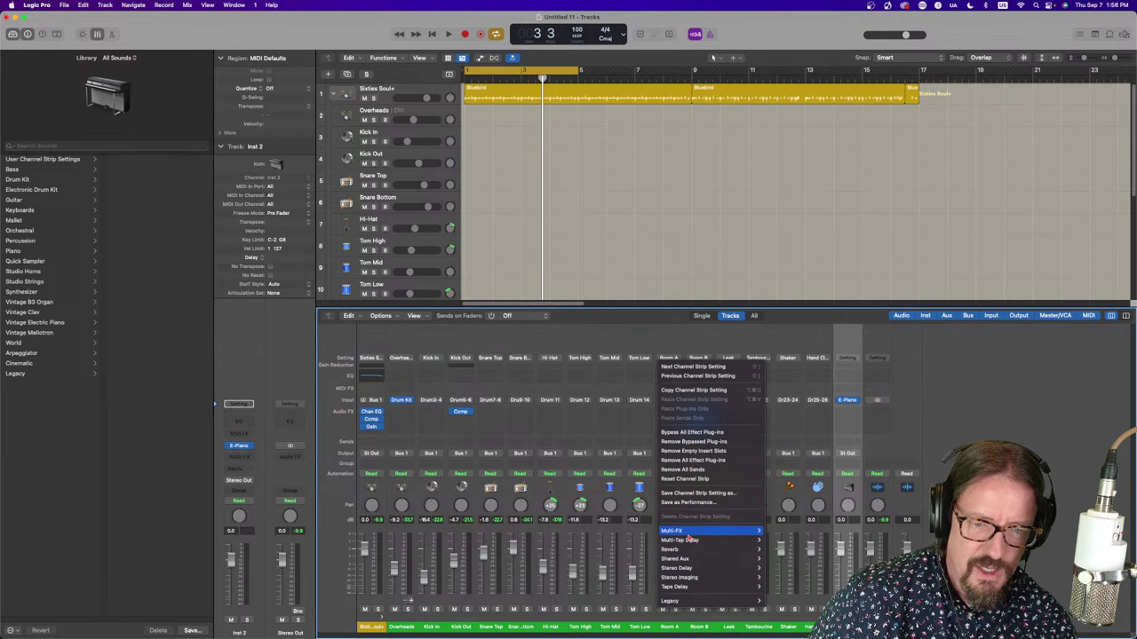
pyautogui.click(602, 351)
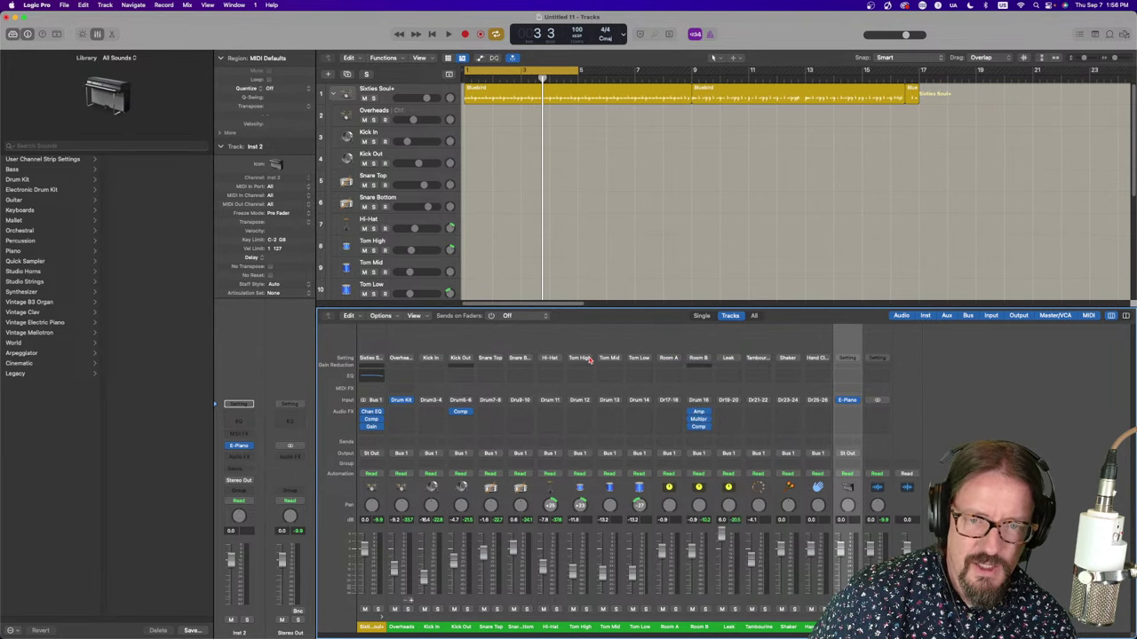
pyautogui.click(588, 359)
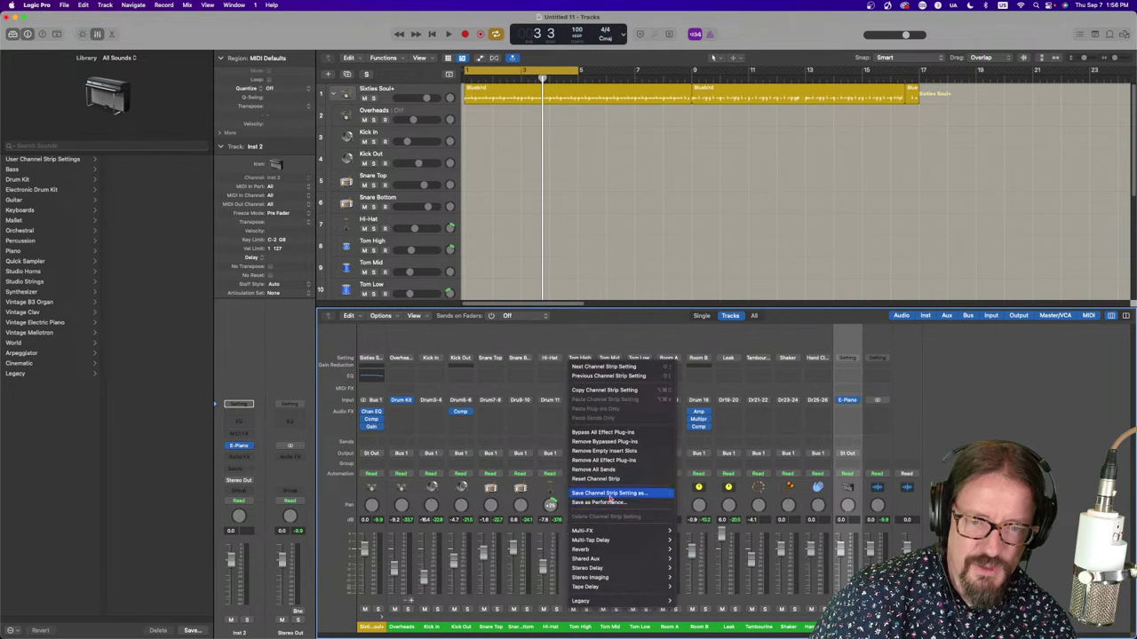
pyautogui.moveTo(608, 602)
pyautogui.moveTo(702, 603)
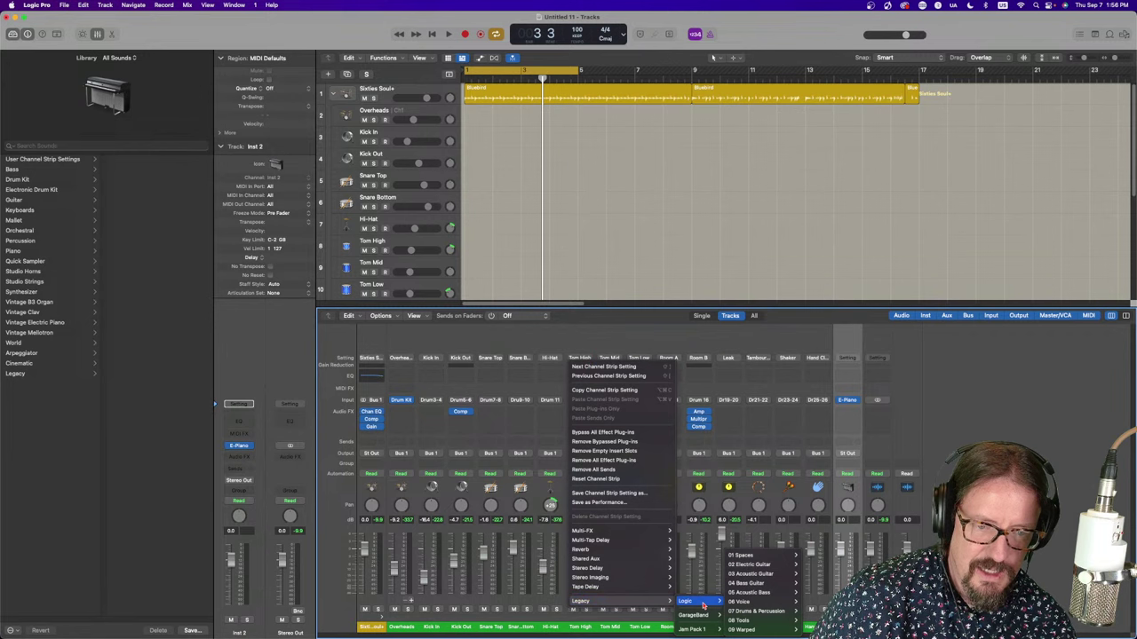
pyautogui.moveTo(647, 590)
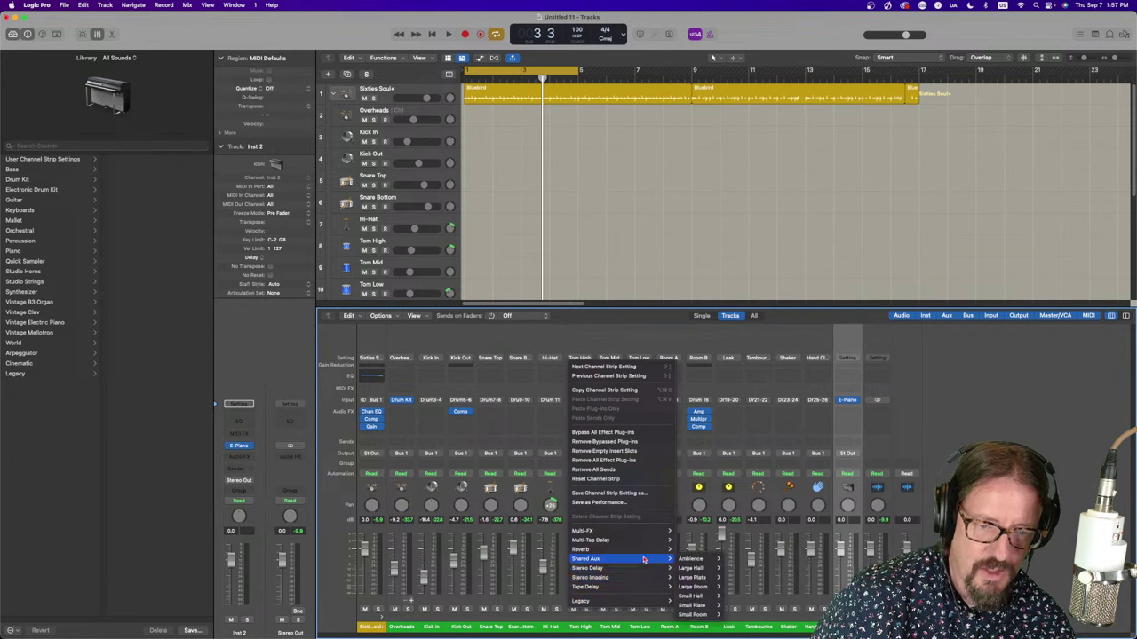
pyautogui.moveTo(639, 540)
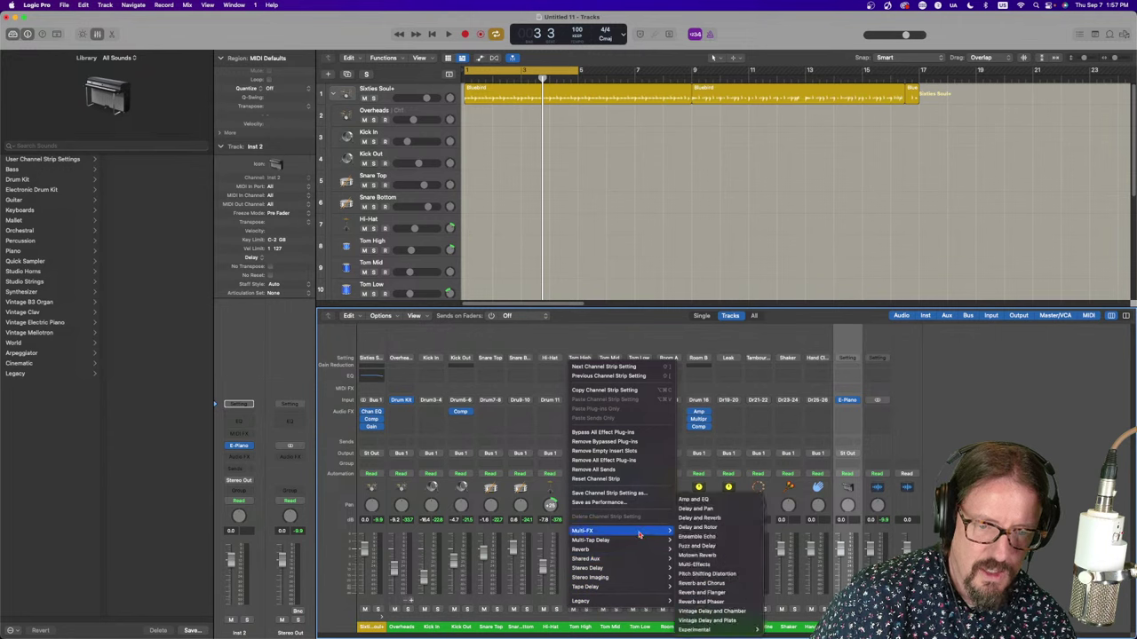
pyautogui.click(606, 337)
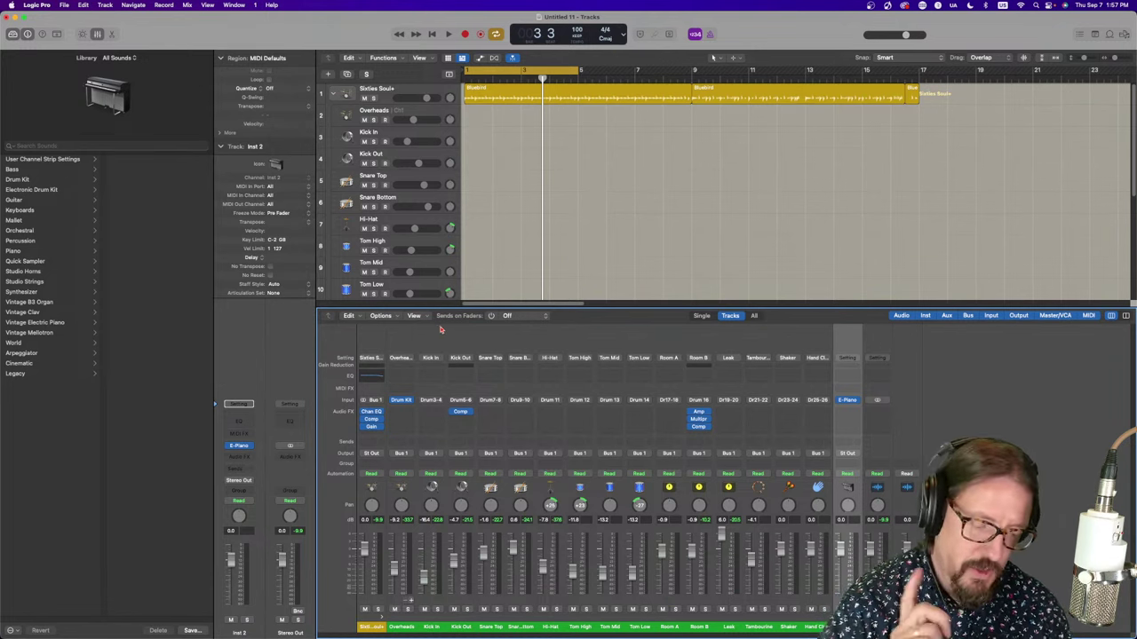
# Hide the Mixer so the Tracks area lists all Sixties Soul+ kit-piece tracks down to Inst 2
pyautogui.press('x')
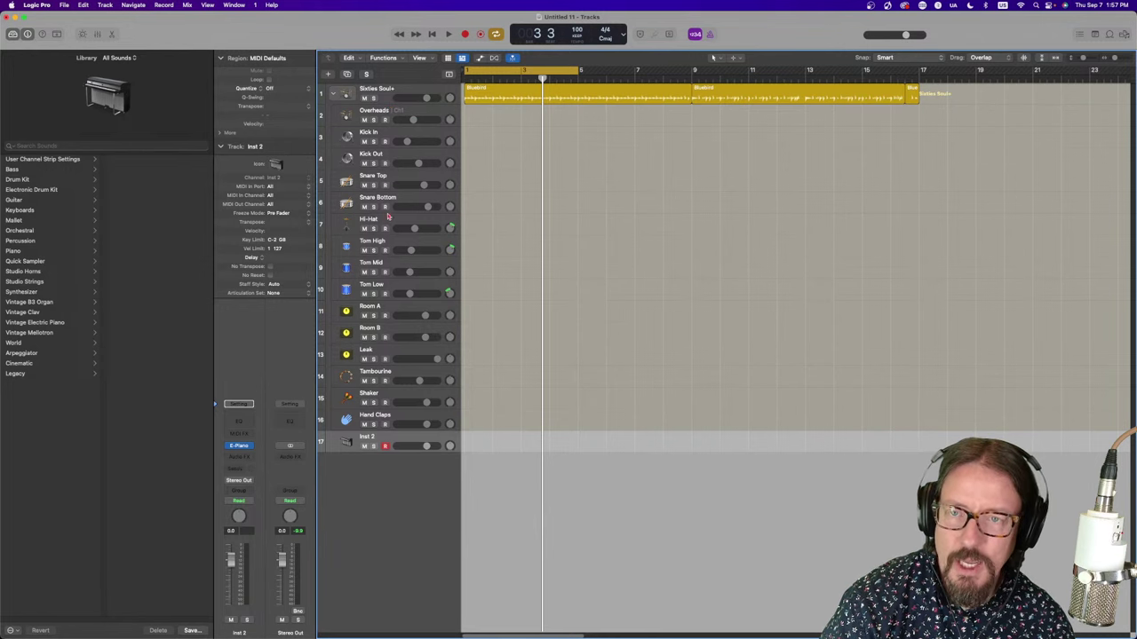
# Open the Overheads Drum Kit Designer and scroll through the alternative kicks, Pawn Shop Loose being current
pyautogui.click(406, 115)
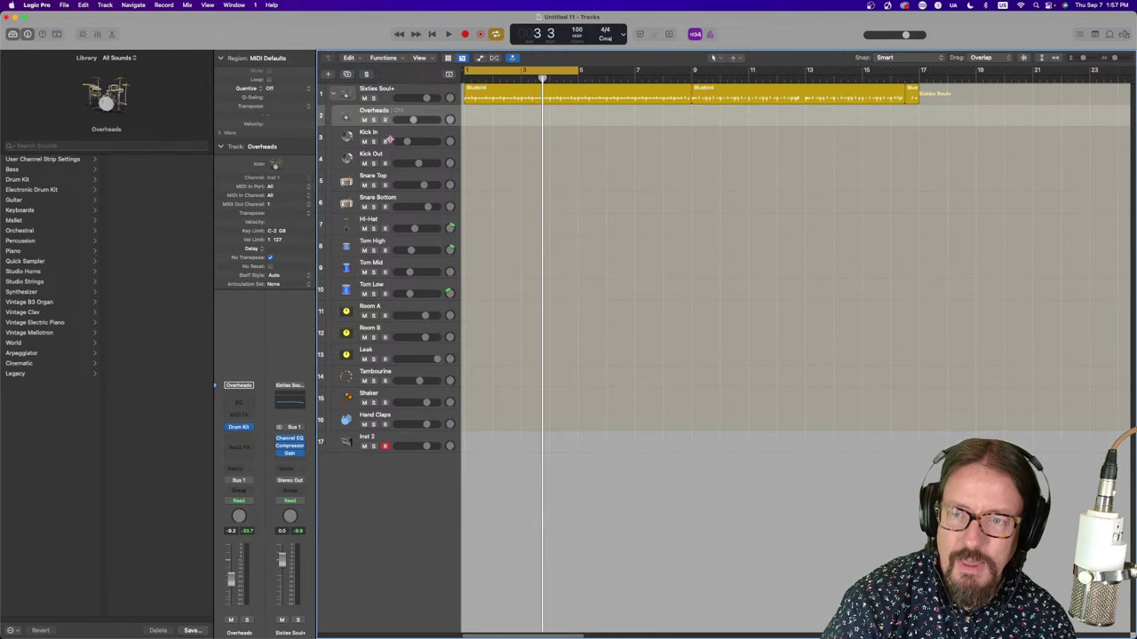
pyautogui.click(242, 429)
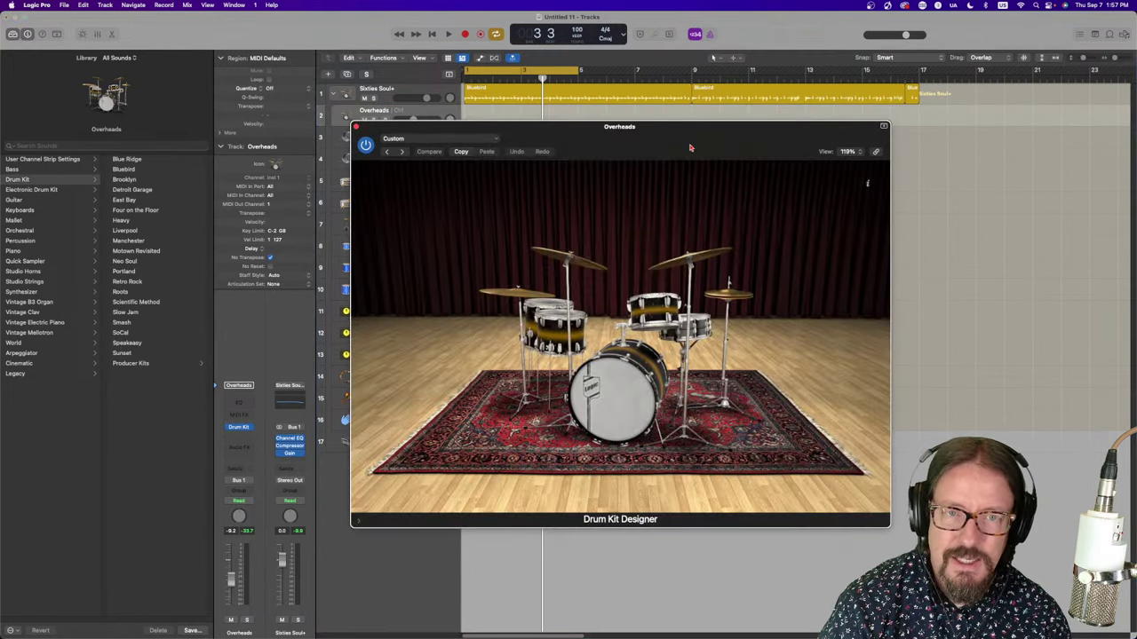
pyautogui.moveTo(687, 142); pyautogui.dragTo(744, 114)
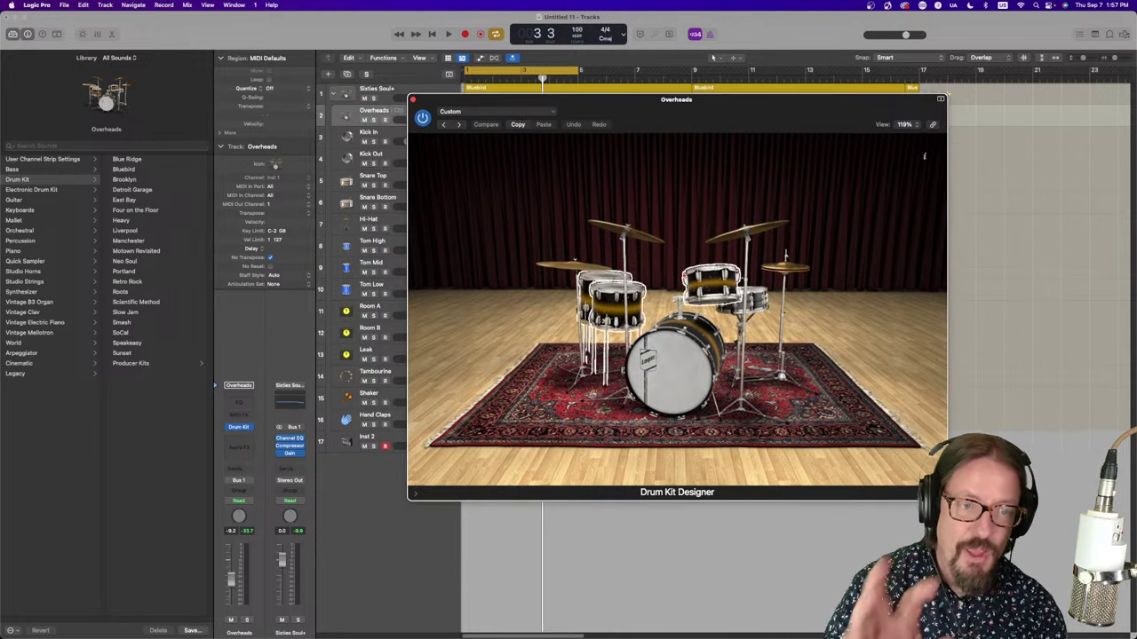
pyautogui.click(674, 373)
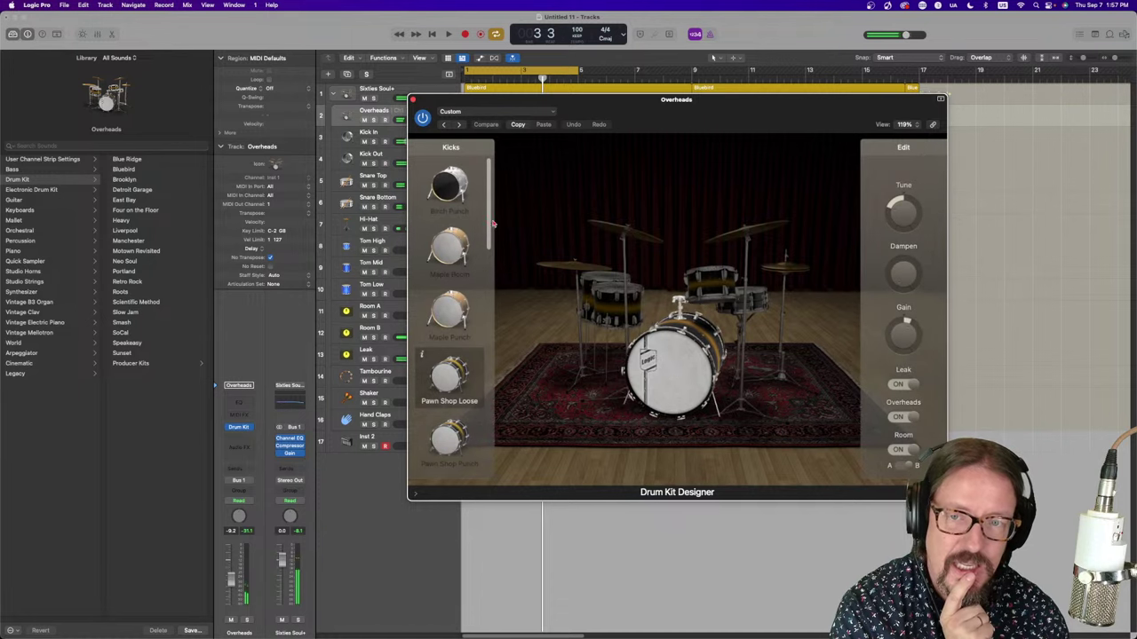
pyautogui.scroll(-2, 488, 168)
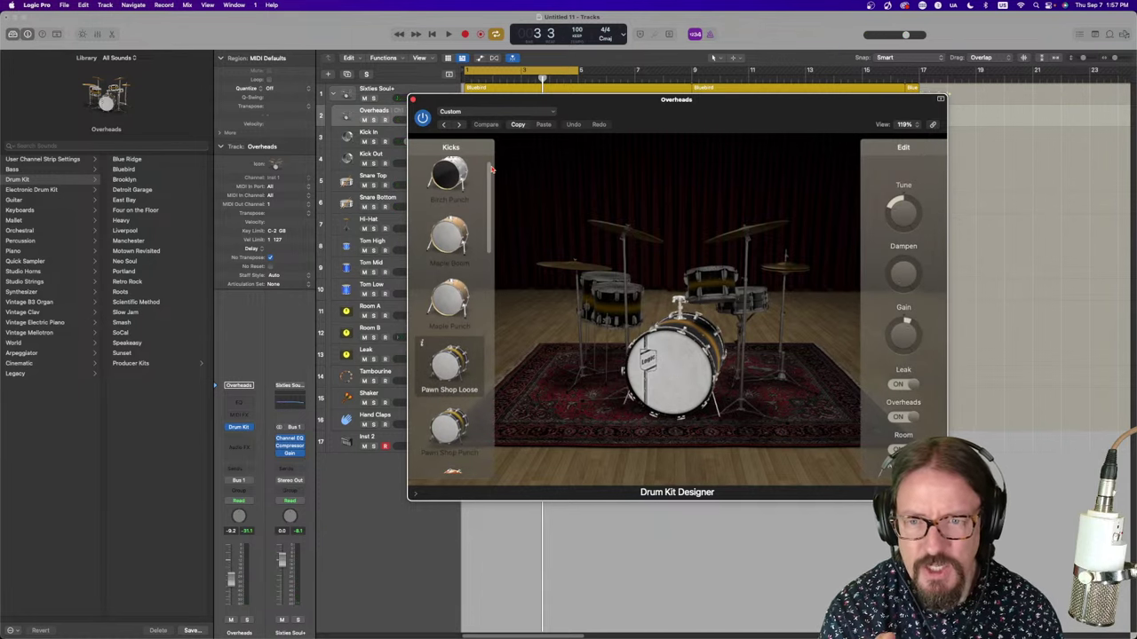
pyautogui.scroll(-5, 491, 169)
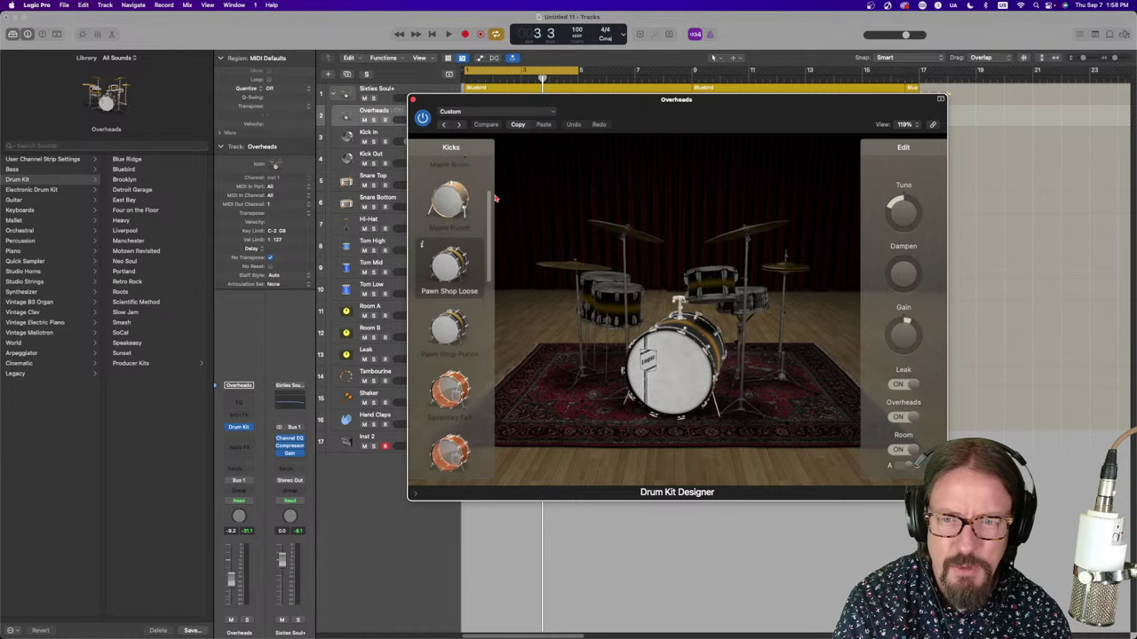
pyautogui.scroll(-3, 496, 199)
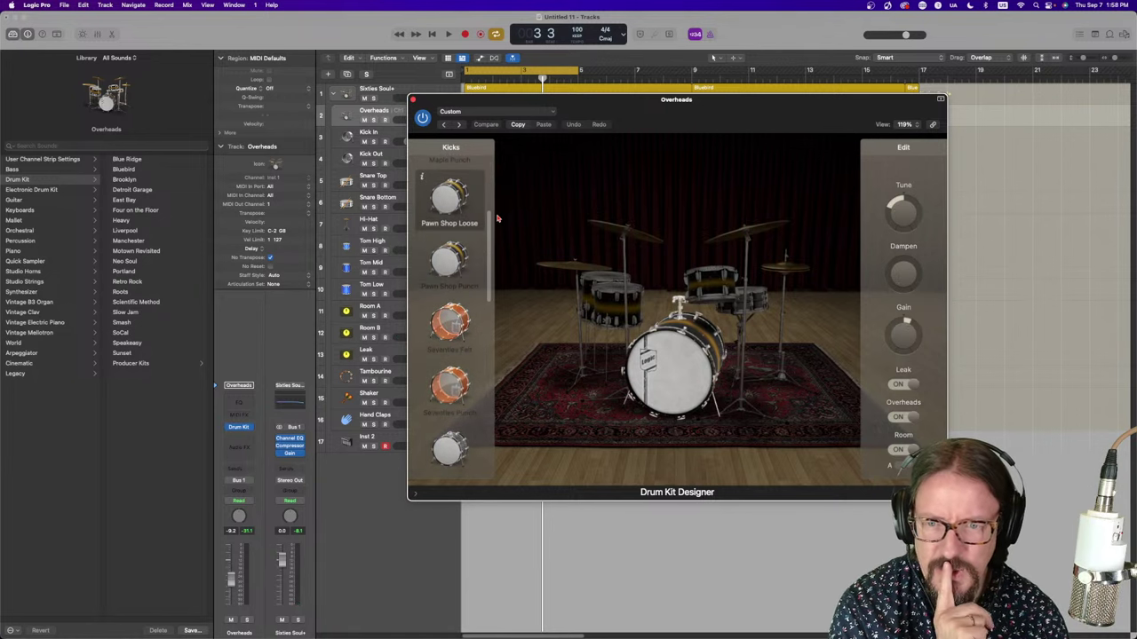
pyautogui.scroll(-3, 498, 218)
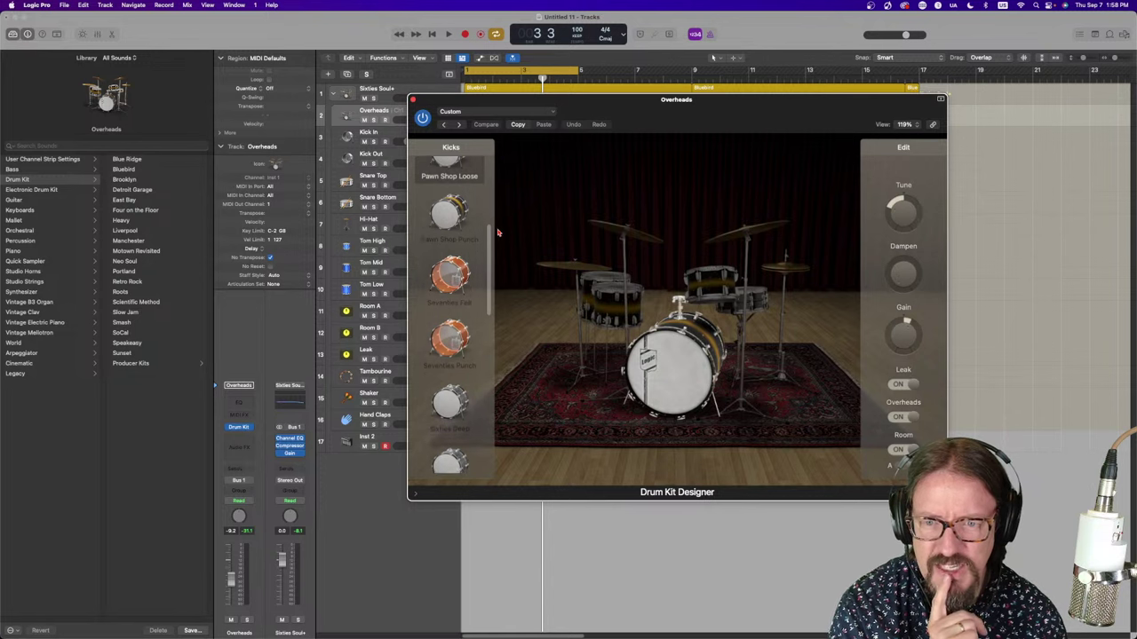
pyautogui.scroll(-5, 497, 233)
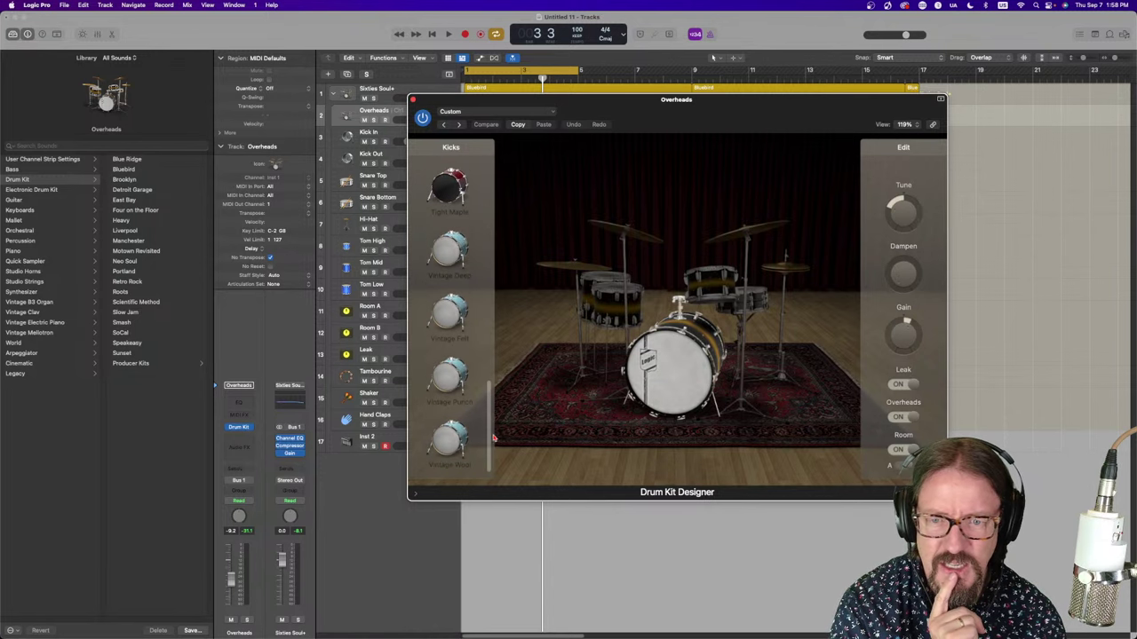
pyautogui.scroll(10, 494, 266)
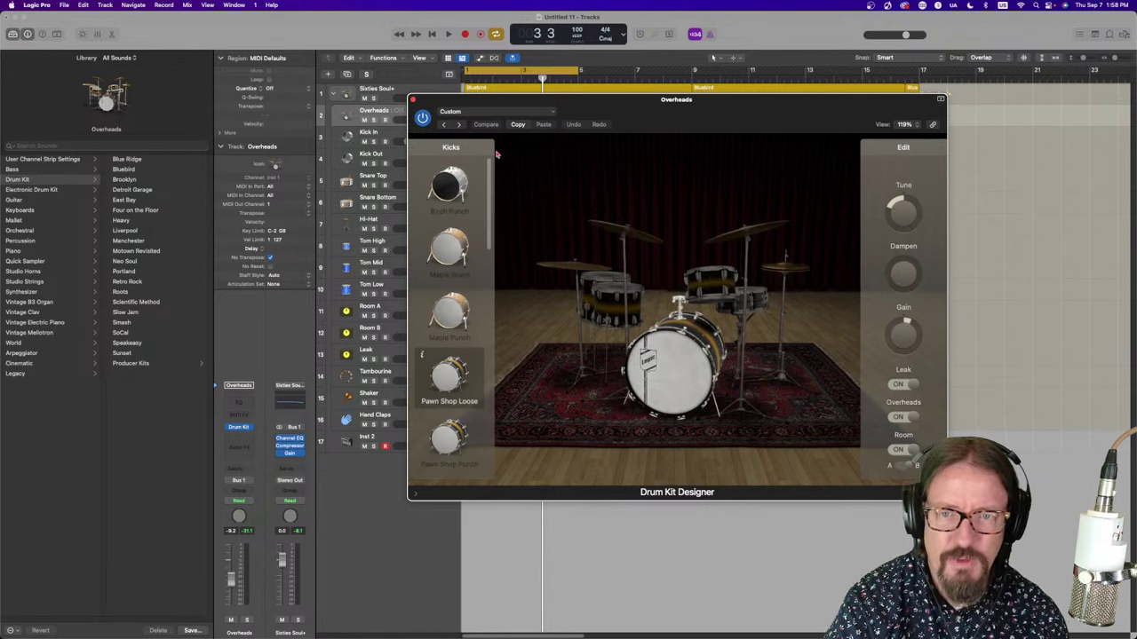
pyautogui.click(753, 300)
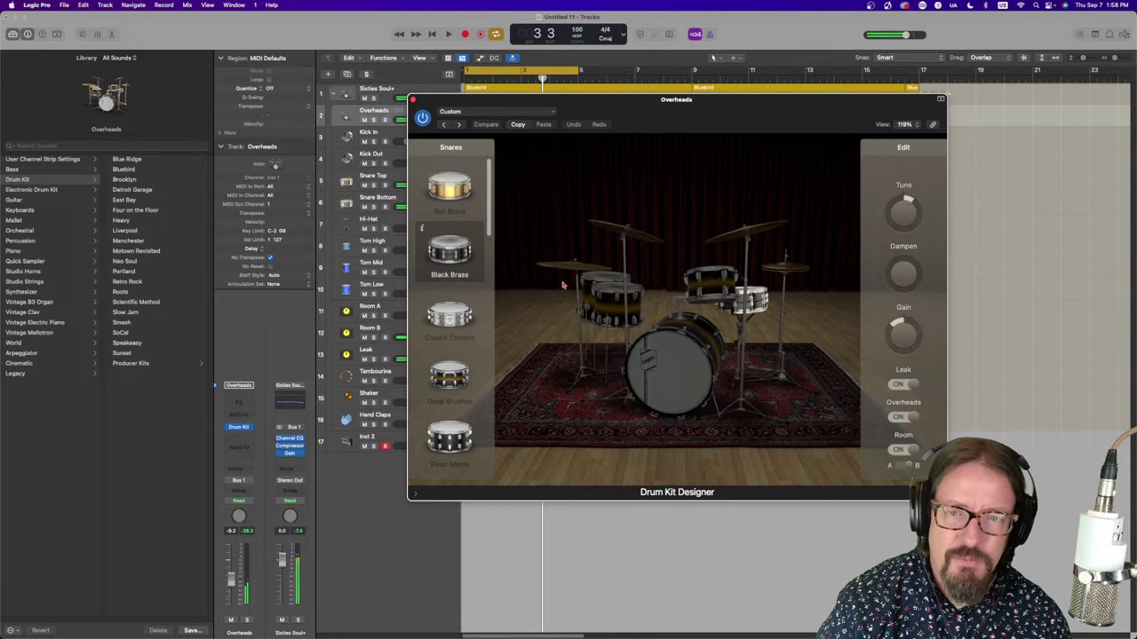
pyautogui.moveTo(488, 202); pyautogui.dragTo(491, 435)
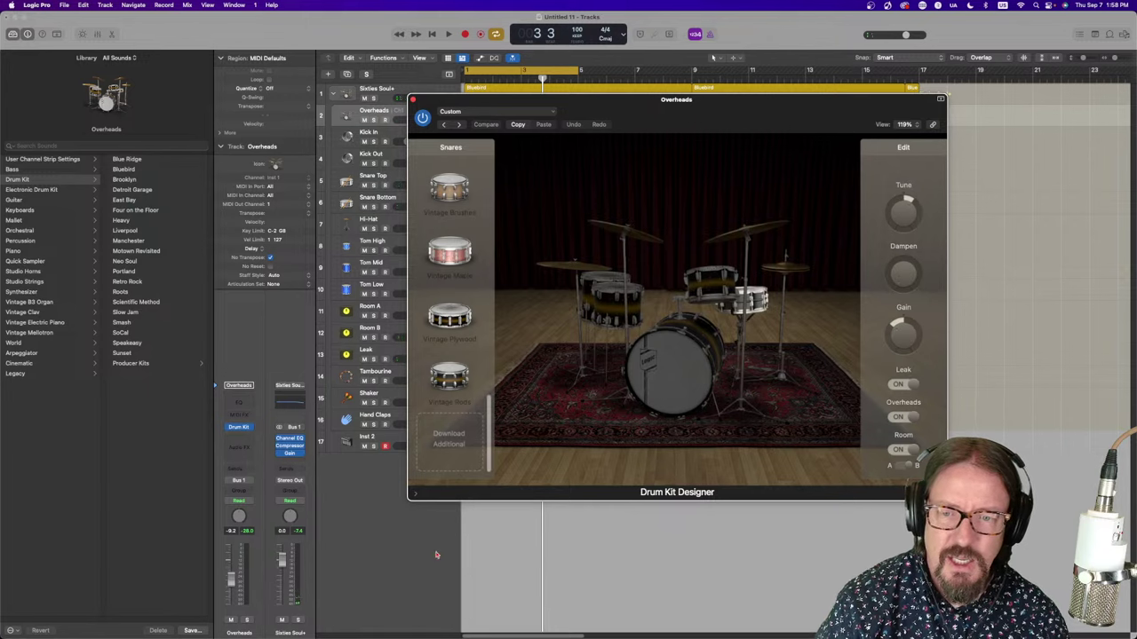
pyautogui.click(447, 441)
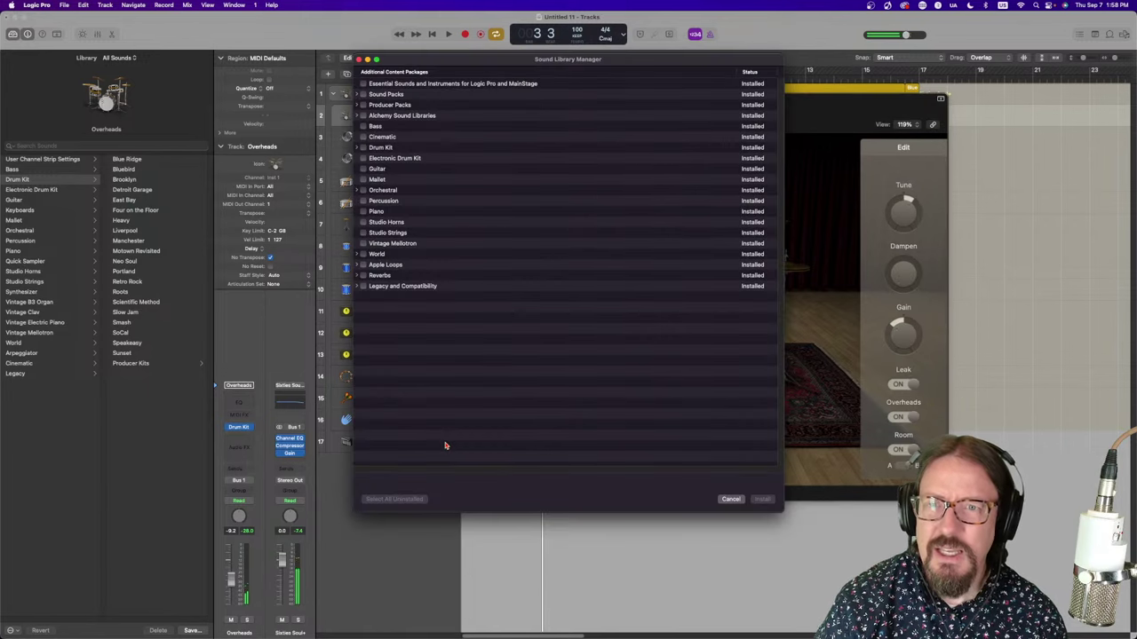
pyautogui.click(730, 500)
pyautogui.click(730, 499)
pyautogui.scroll(-5, 430, 370)
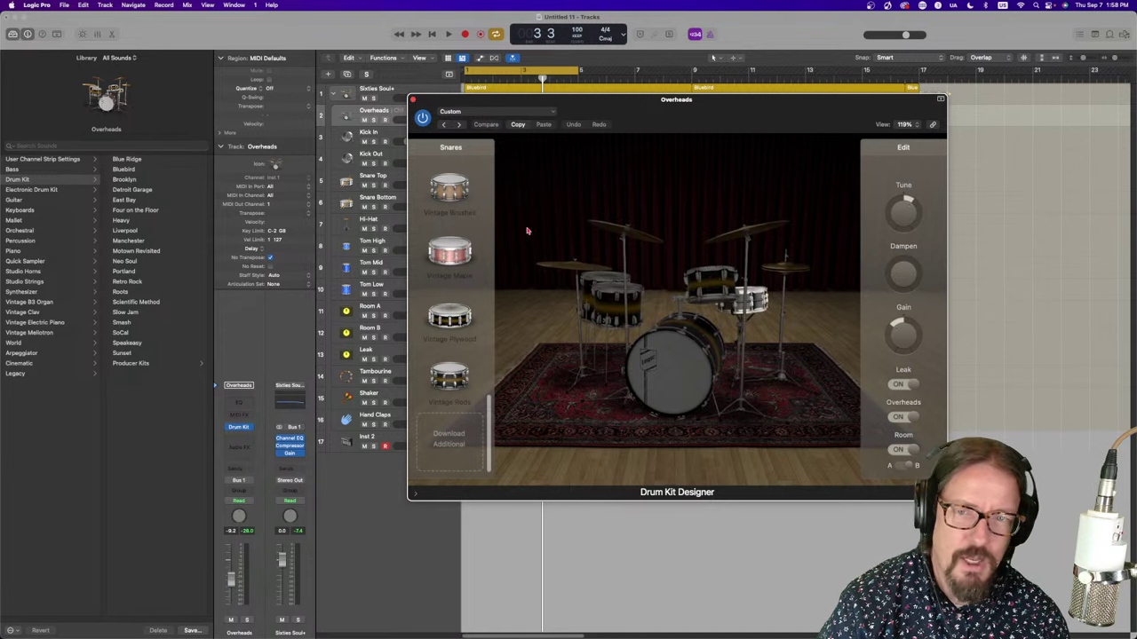
# Review the tom, crash, ride and hi-hat choices in Drum Kit Designer
pyautogui.click(613, 298)
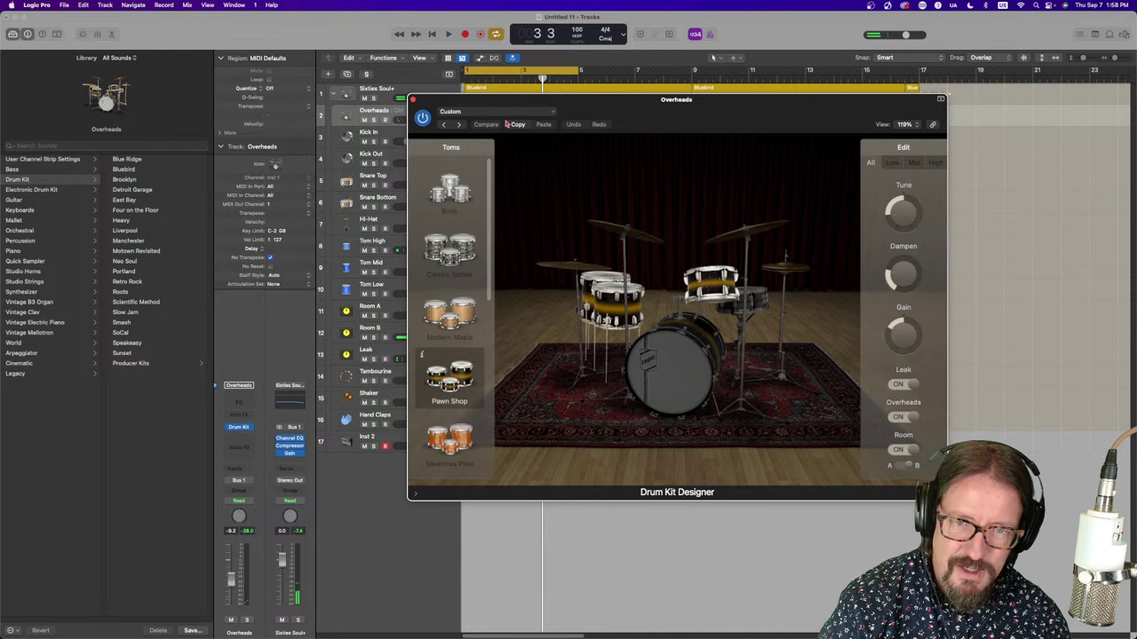
pyautogui.click(633, 233)
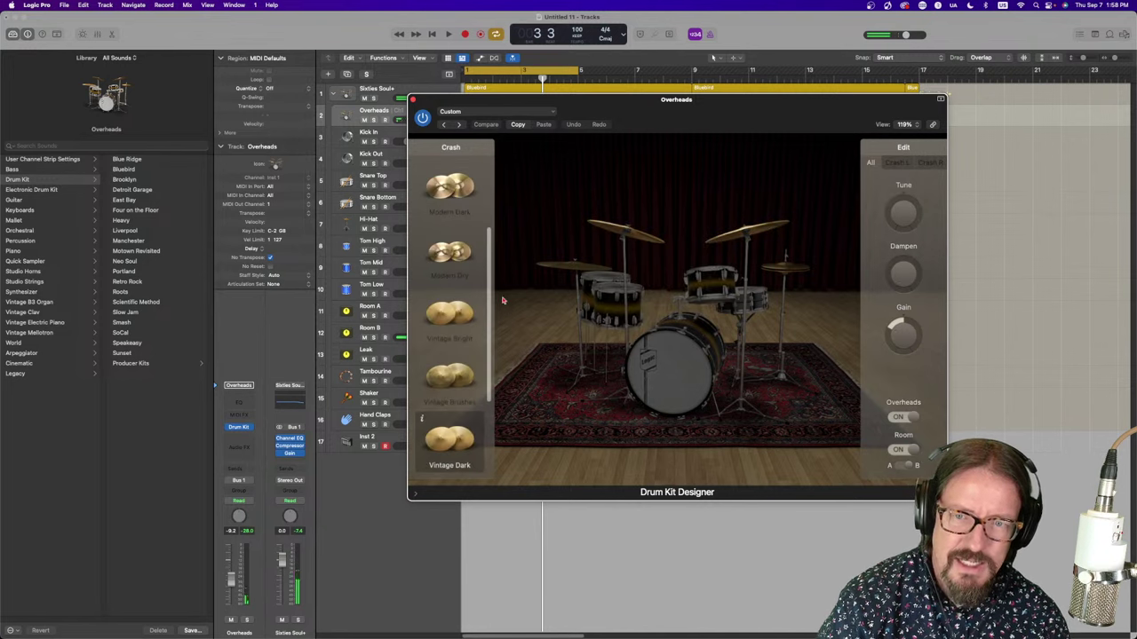
pyautogui.click(558, 267)
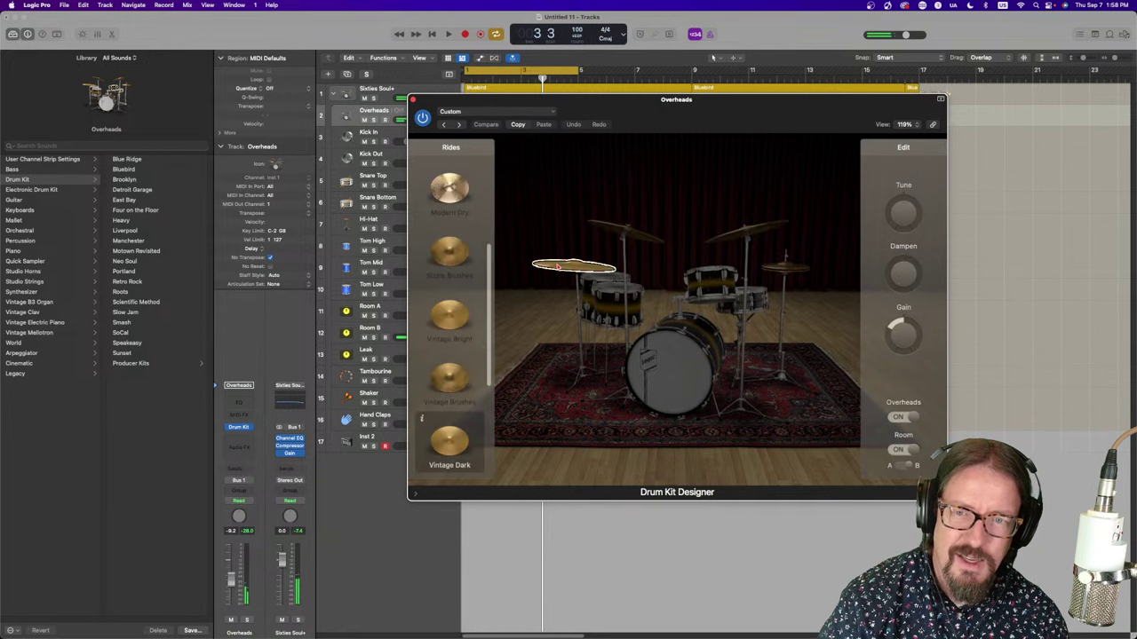
pyautogui.click(778, 270)
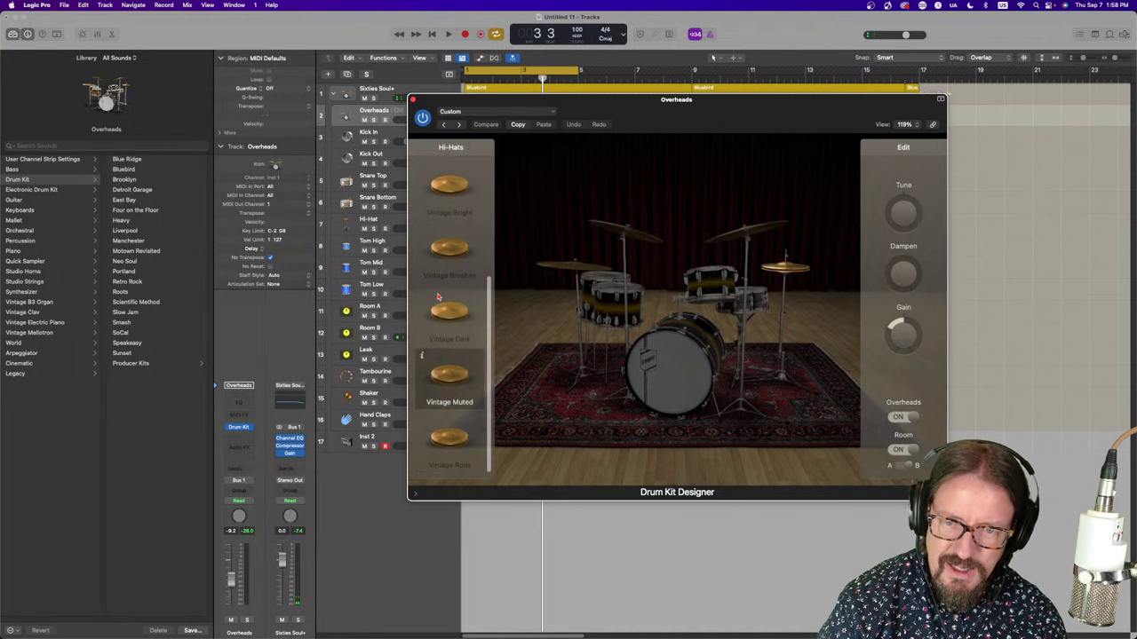
pyautogui.scroll(5, 438, 297)
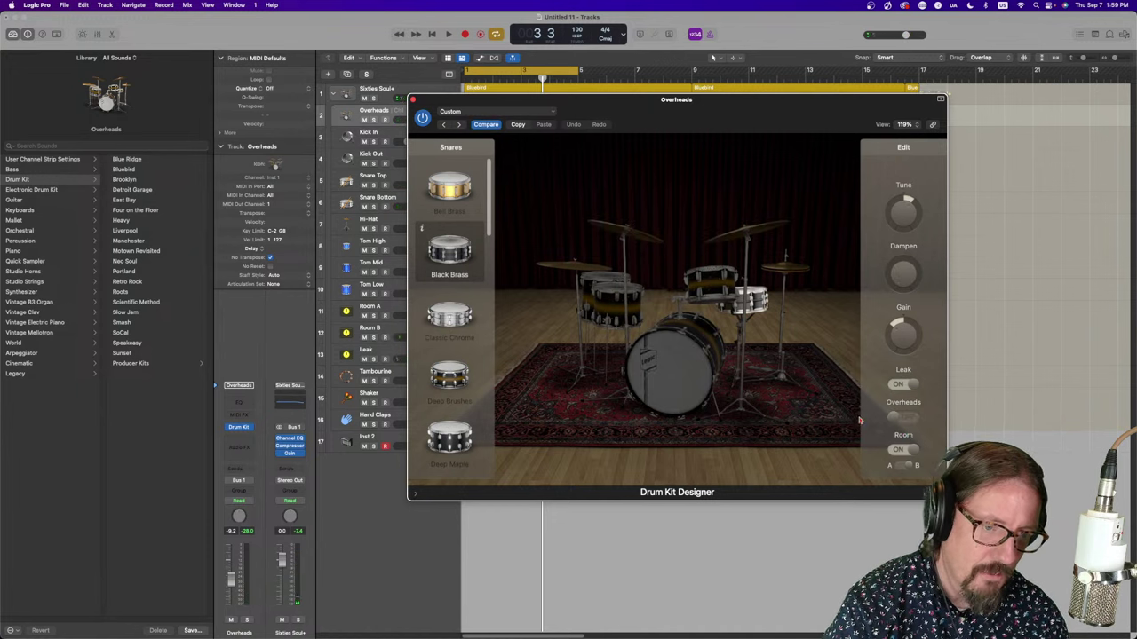
# Cycle through the hi-hat, crash and tom choices, ending on the Kicks list with Pawn Shop Loose current
pyautogui.click(799, 270)
pyautogui.click(751, 232)
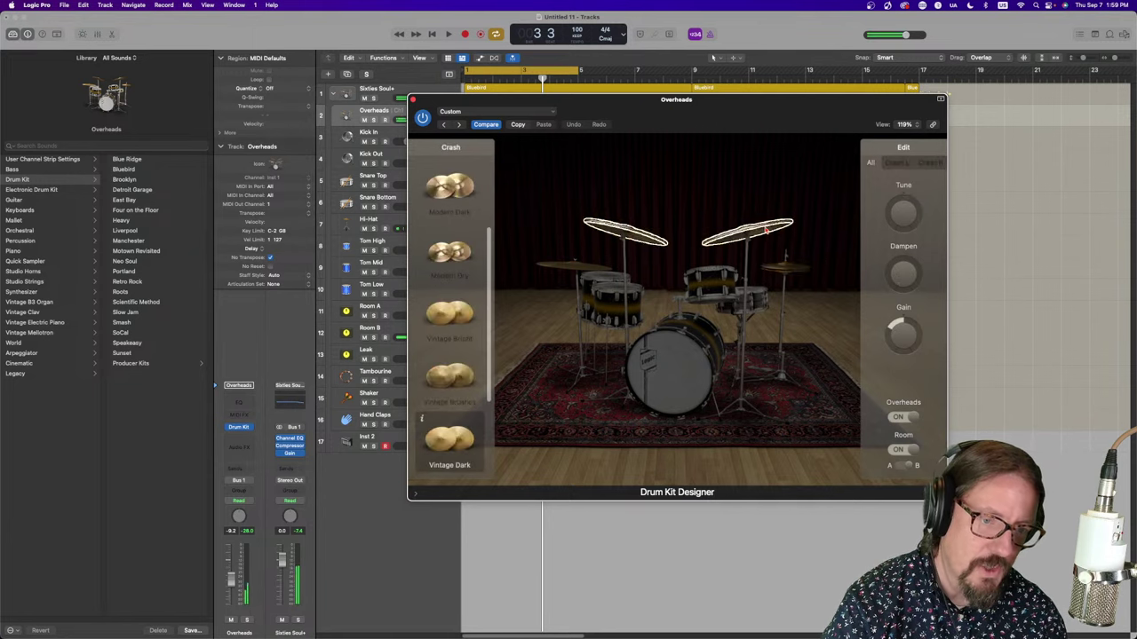
pyautogui.click(597, 301)
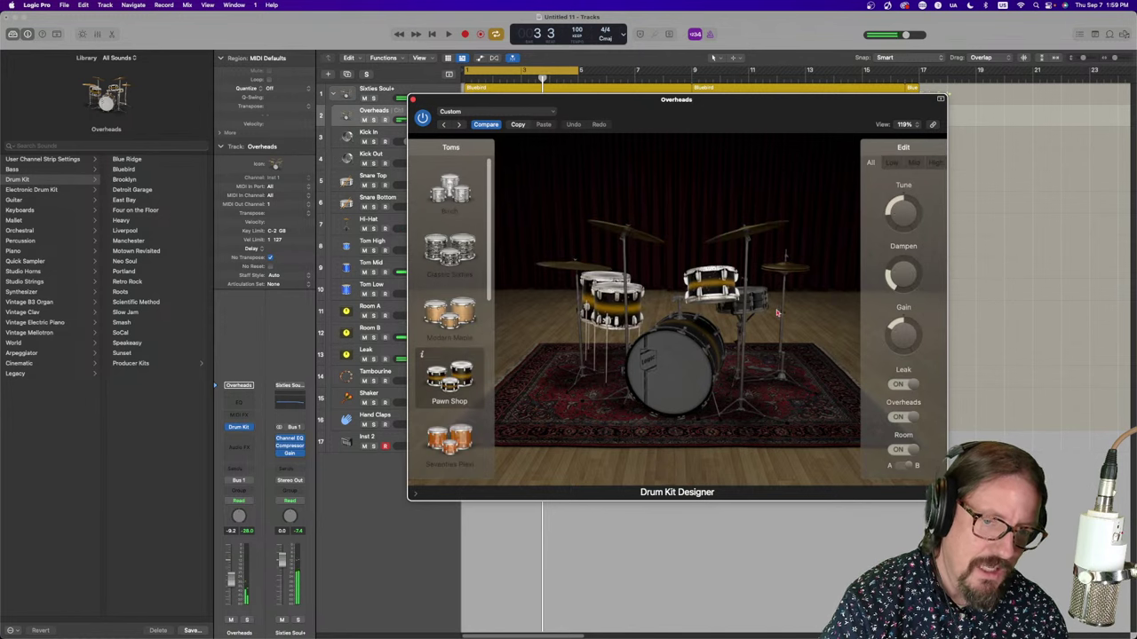
pyautogui.click(702, 377)
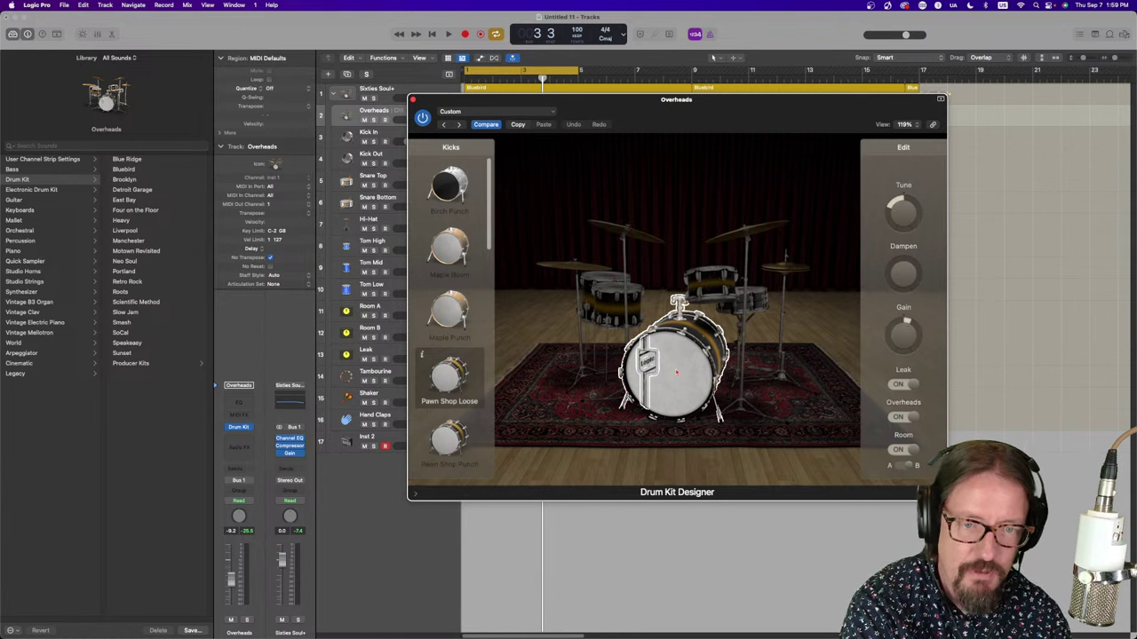
# Start playback and audition the Maple Boom, Maple Punch, Pawn Shop Loose, Sixties Deep and Sixties Felt kicks
pyautogui.click(672, 377)
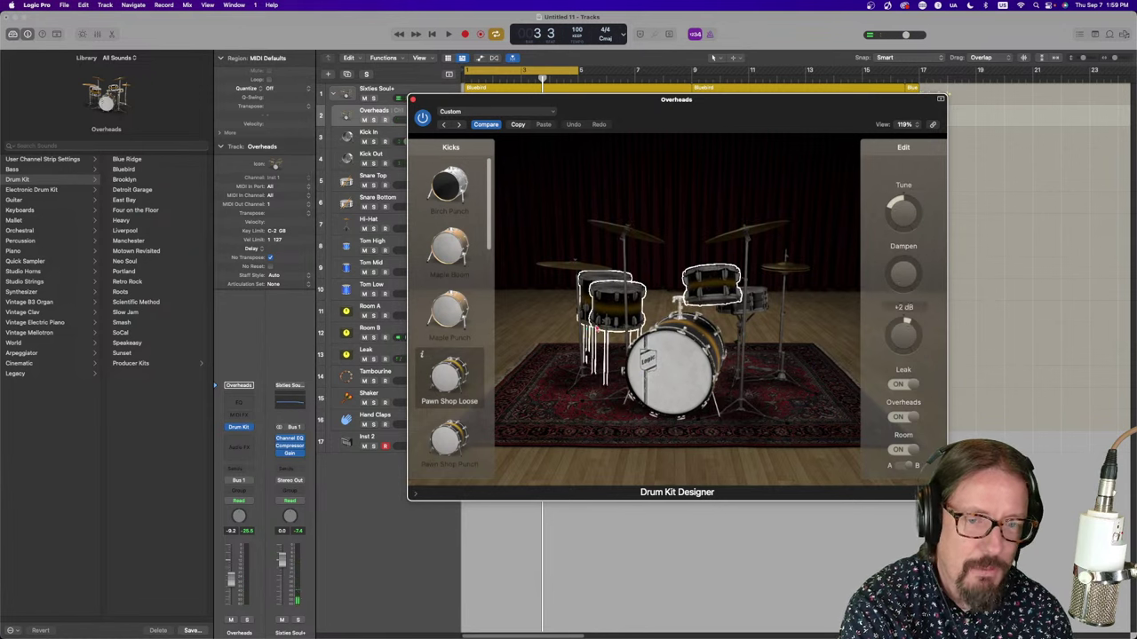
pyautogui.press('space')
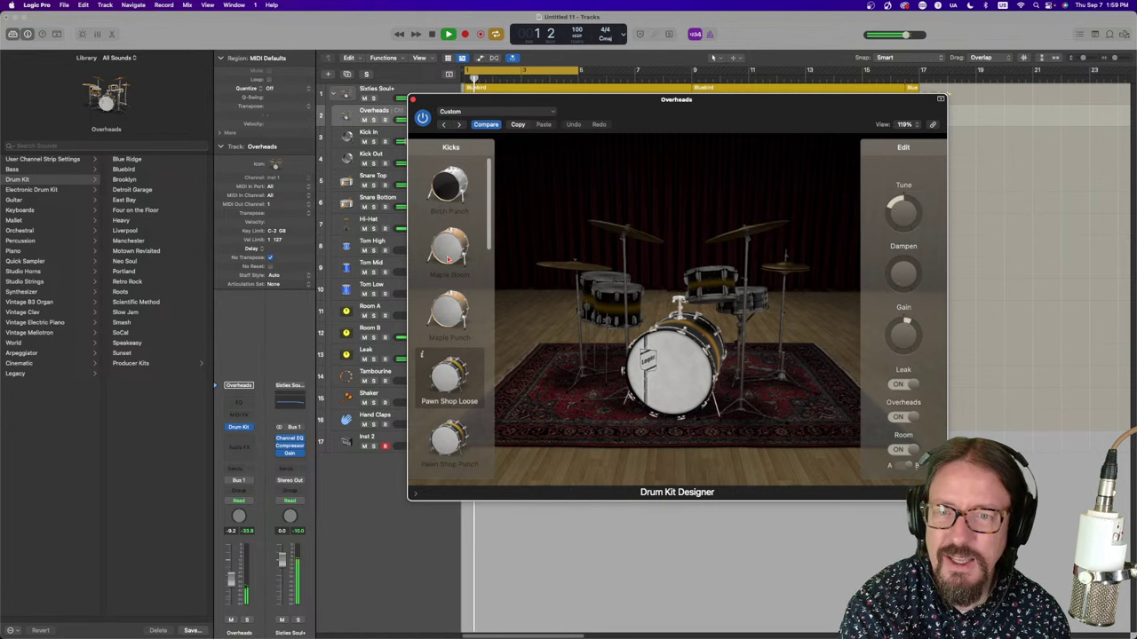
pyautogui.click(450, 250)
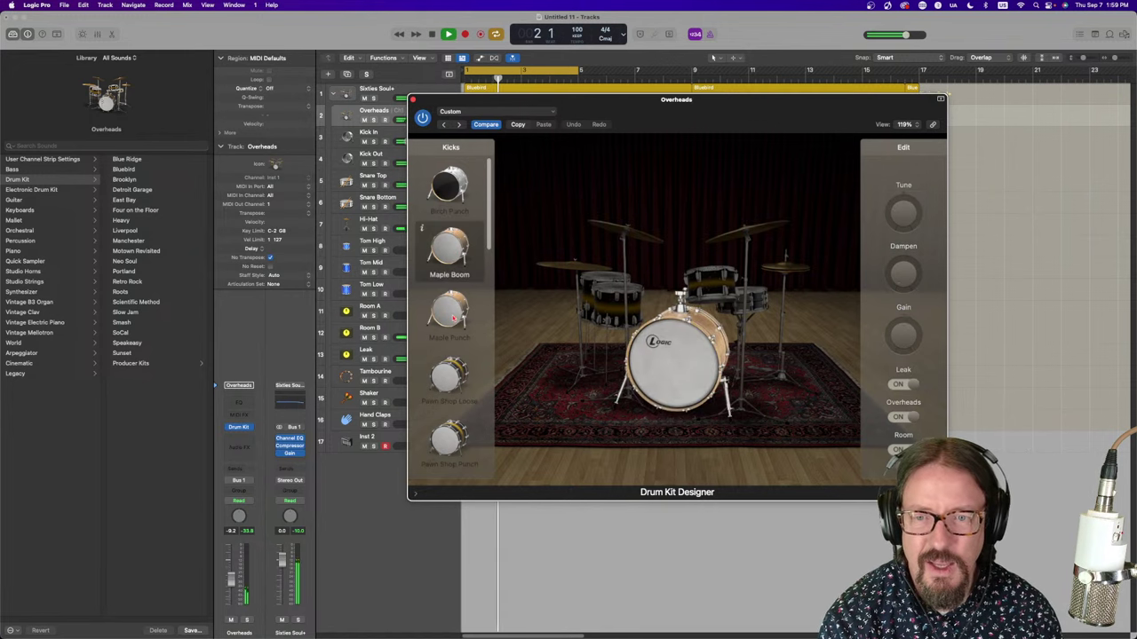
pyautogui.click(451, 315)
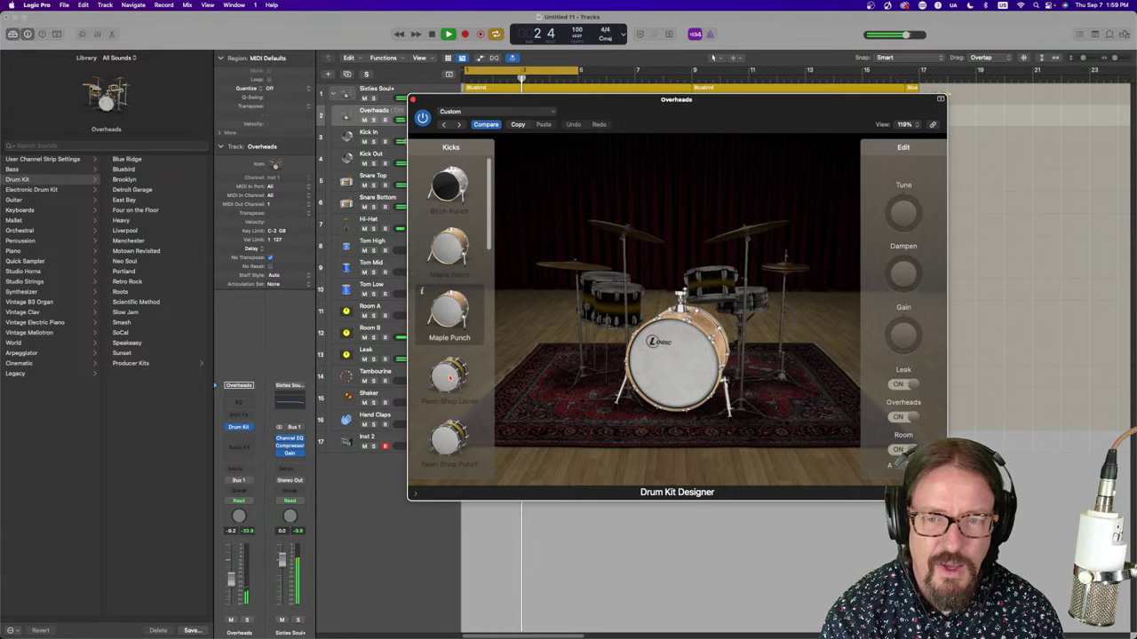
pyautogui.click(453, 377)
pyautogui.scroll(-5, 449, 311)
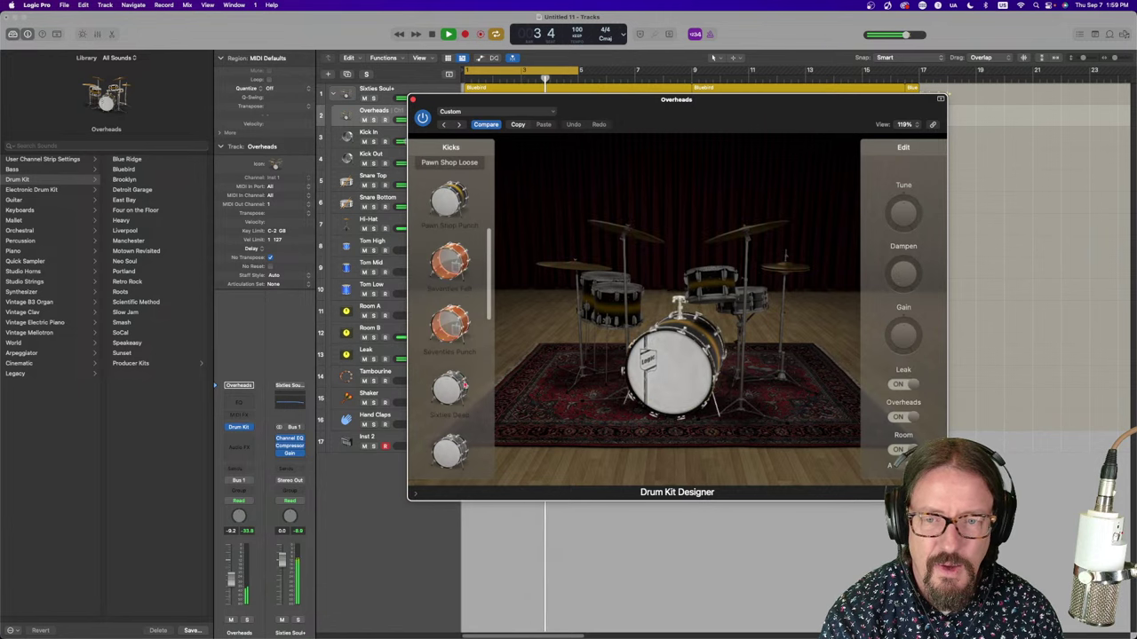
pyautogui.click(449, 388)
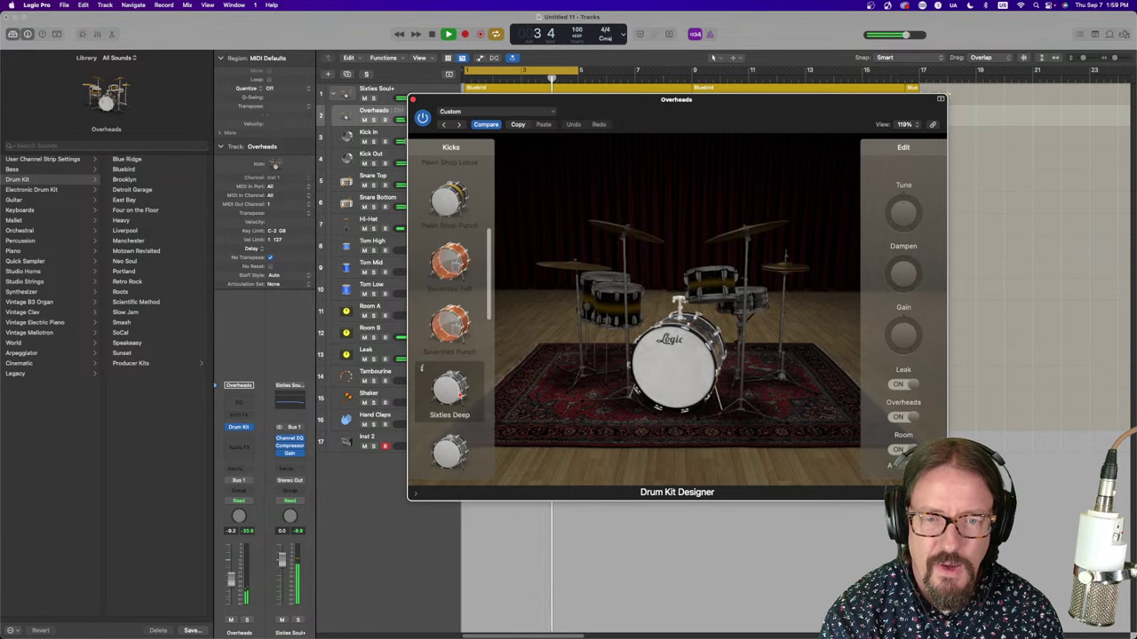
pyautogui.click(450, 453)
# Audition the Stadium Deep, Studio Deep, Studio Felt and Tight Maple kicks
pyautogui.scroll(-3, 442, 397)
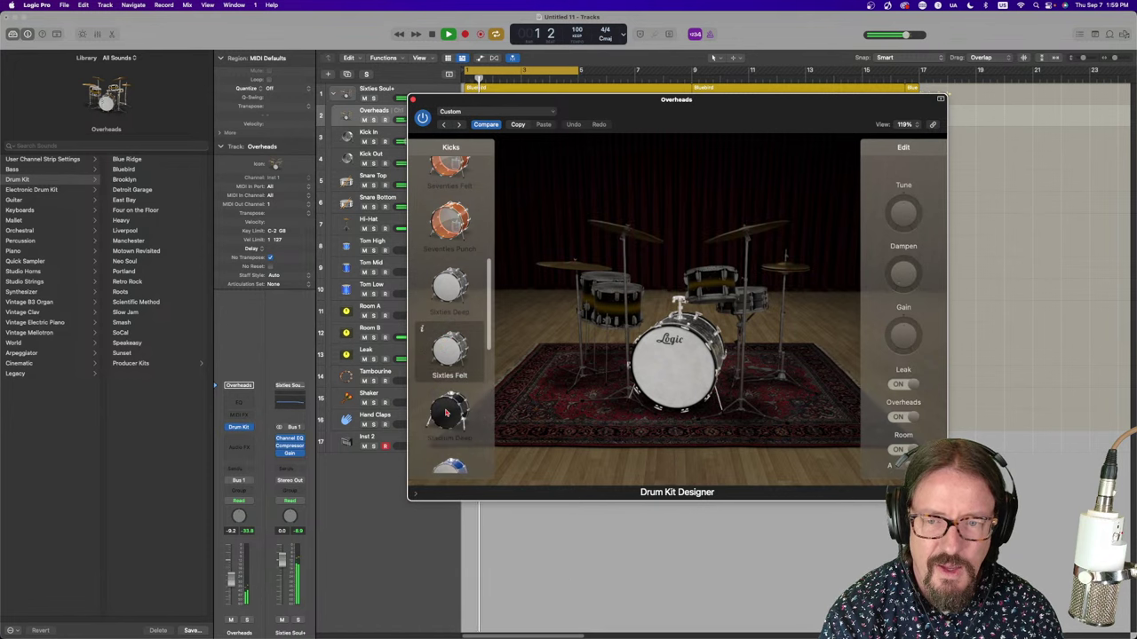
pyautogui.click(449, 396)
pyautogui.scroll(-1, 451, 388)
pyautogui.scroll(-1, 448, 388)
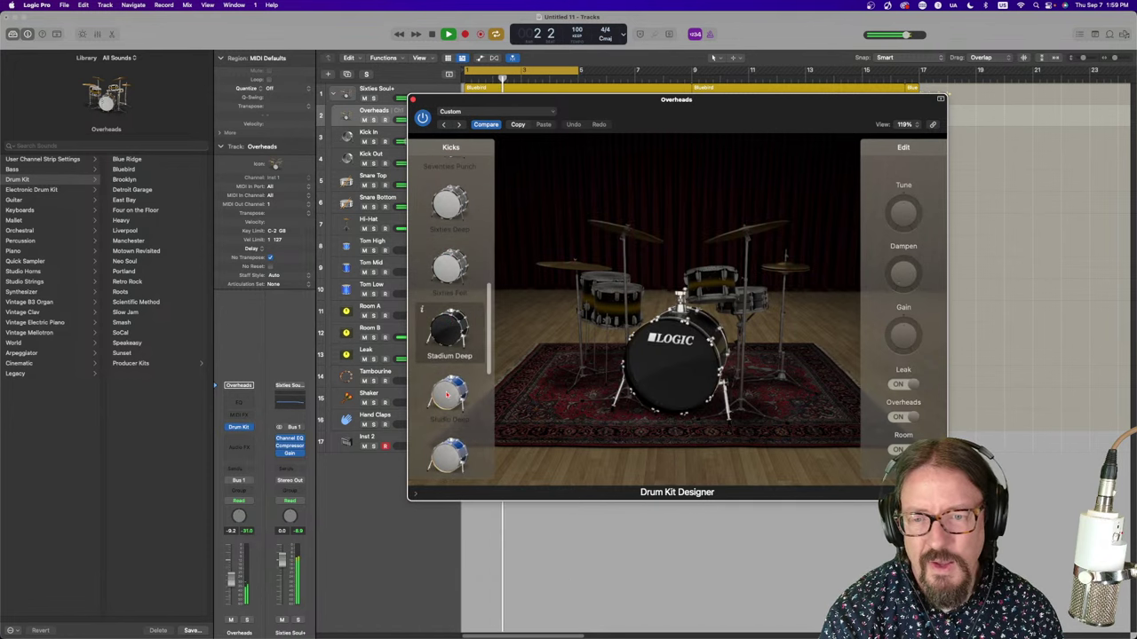
pyautogui.click(453, 384)
pyautogui.scroll(-1, 453, 384)
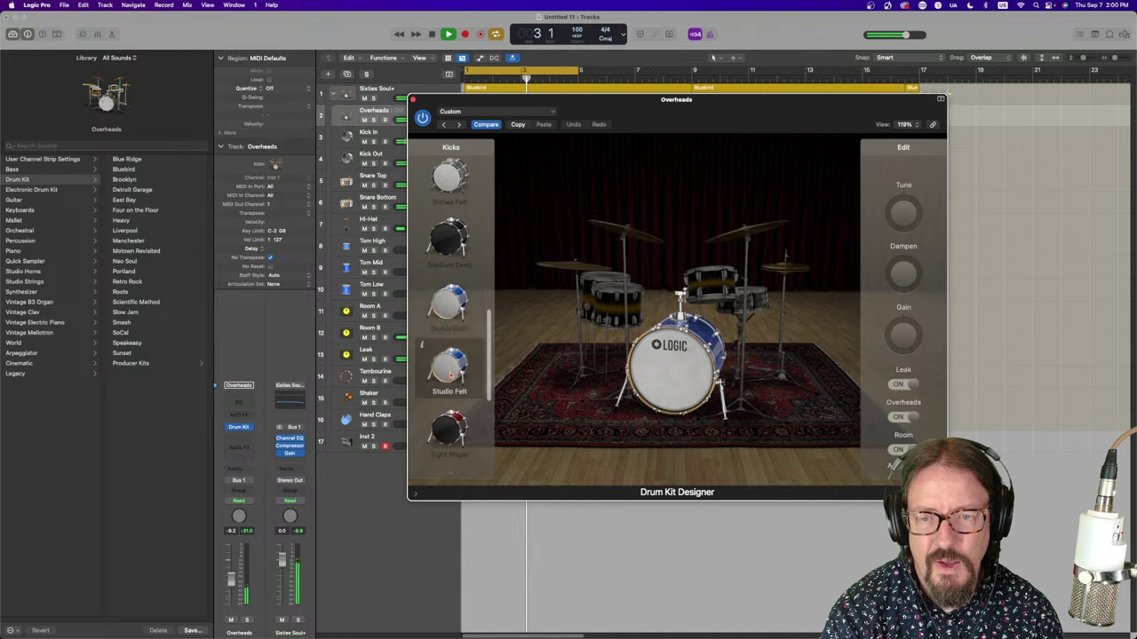
pyautogui.click(458, 376)
pyautogui.scroll(-2, 454, 377)
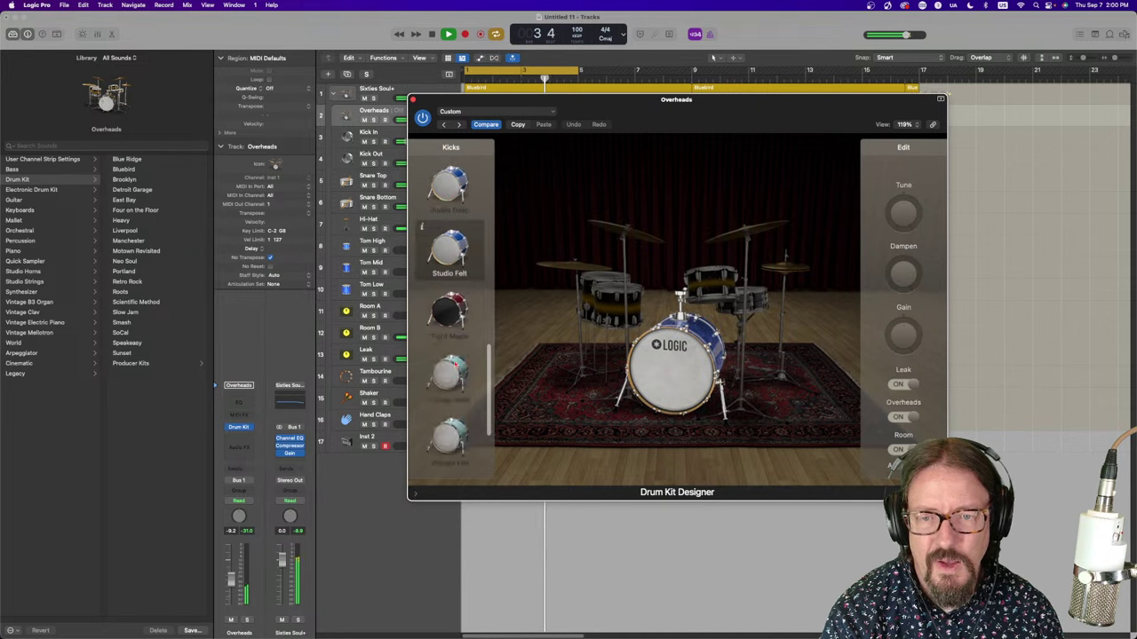
pyautogui.click(449, 306)
# Audition the Vintage Deep, Vintage Felt and Vintage Punch kicks and the next one in the list
pyautogui.click(453, 376)
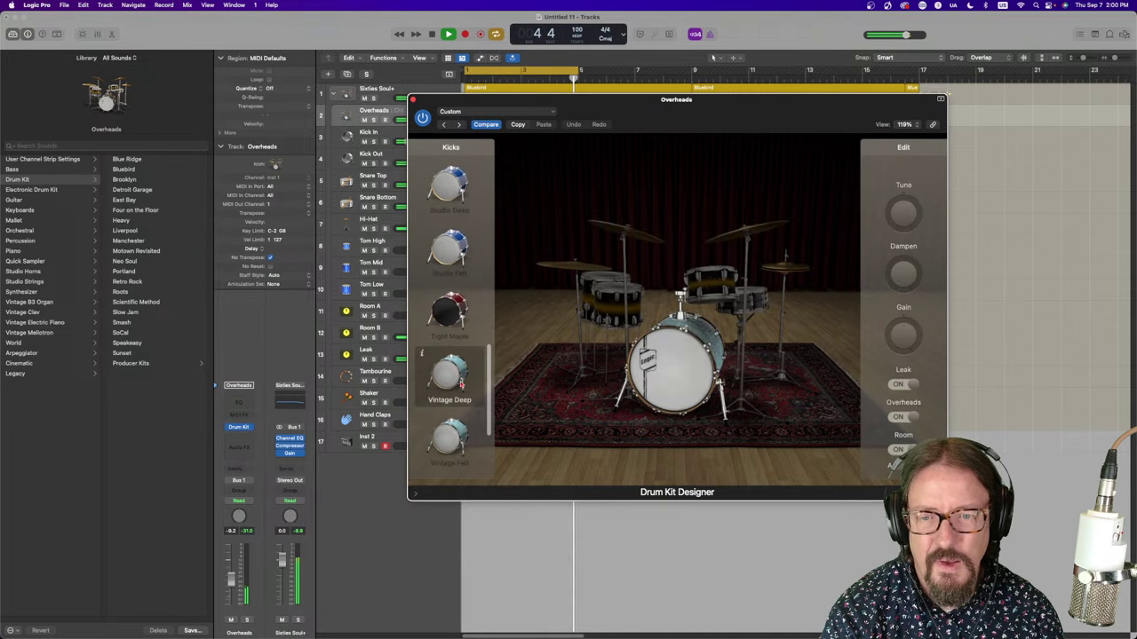
pyautogui.scroll(-2, 453, 355)
pyautogui.click(453, 329)
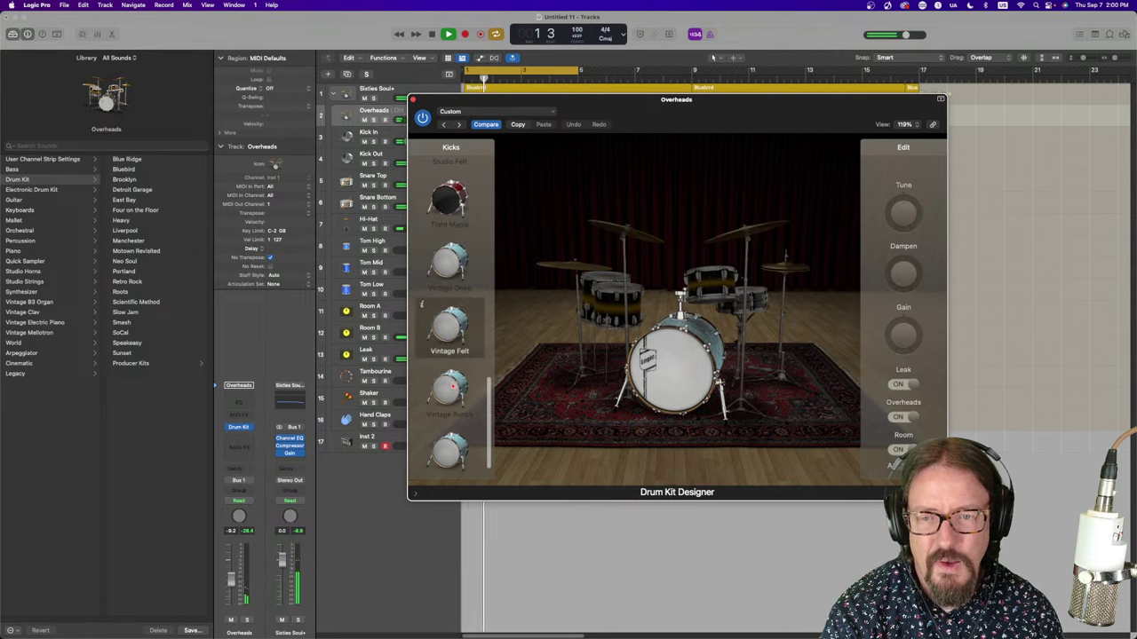
pyautogui.click(450, 385)
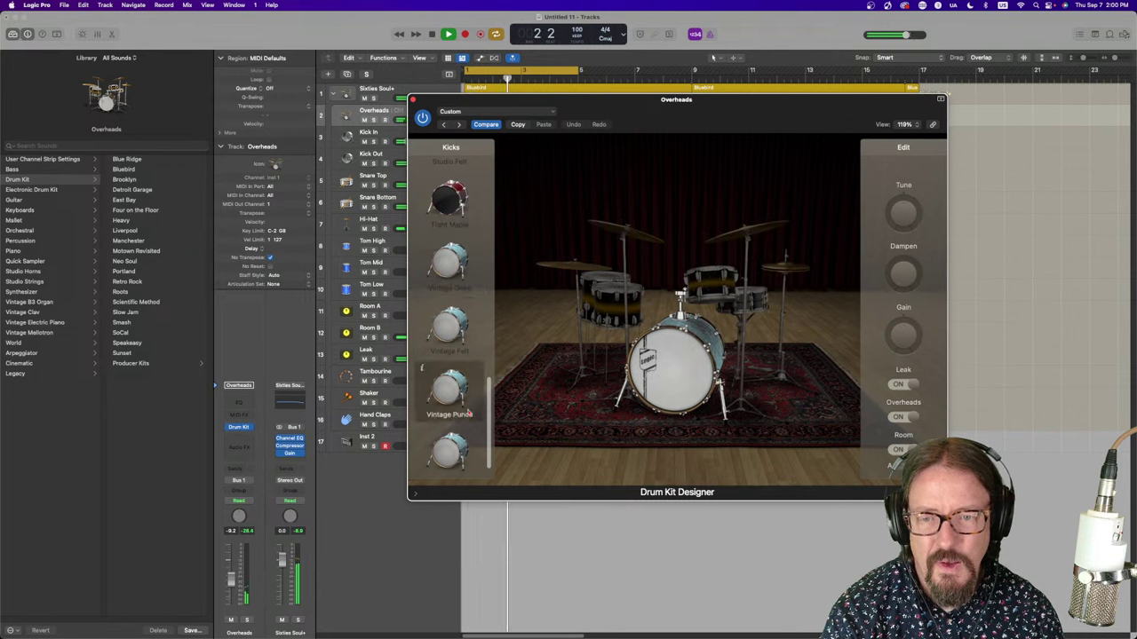
pyautogui.press('Down')
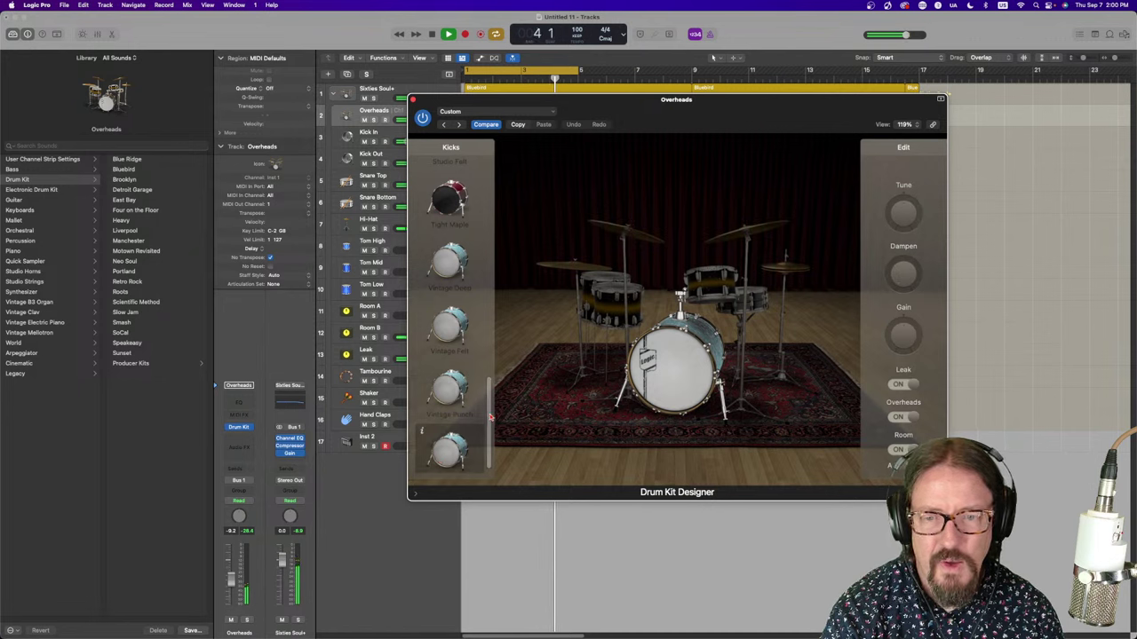
pyautogui.moveTo(488, 417); pyautogui.dragTo(485, 355)
pyautogui.scroll(5, 485, 355)
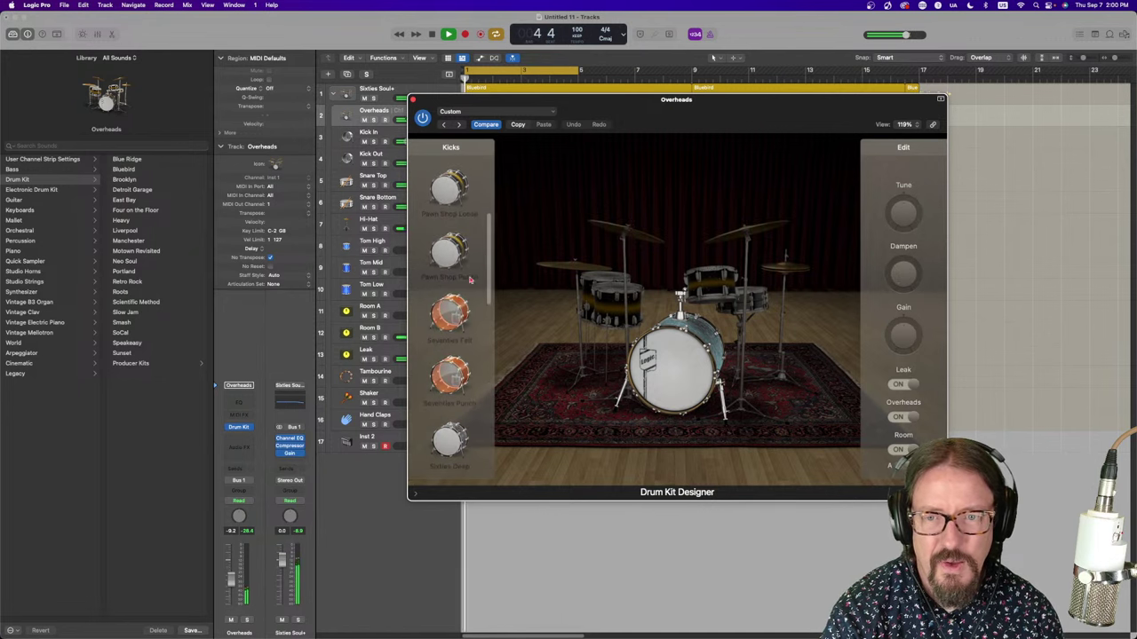
# Try Seventies Felt, Seventies Punch, Pawn Shop Punch, Pawn Shop Loose and Maple Punch, settling on Maple Boom
pyautogui.click(423, 294)
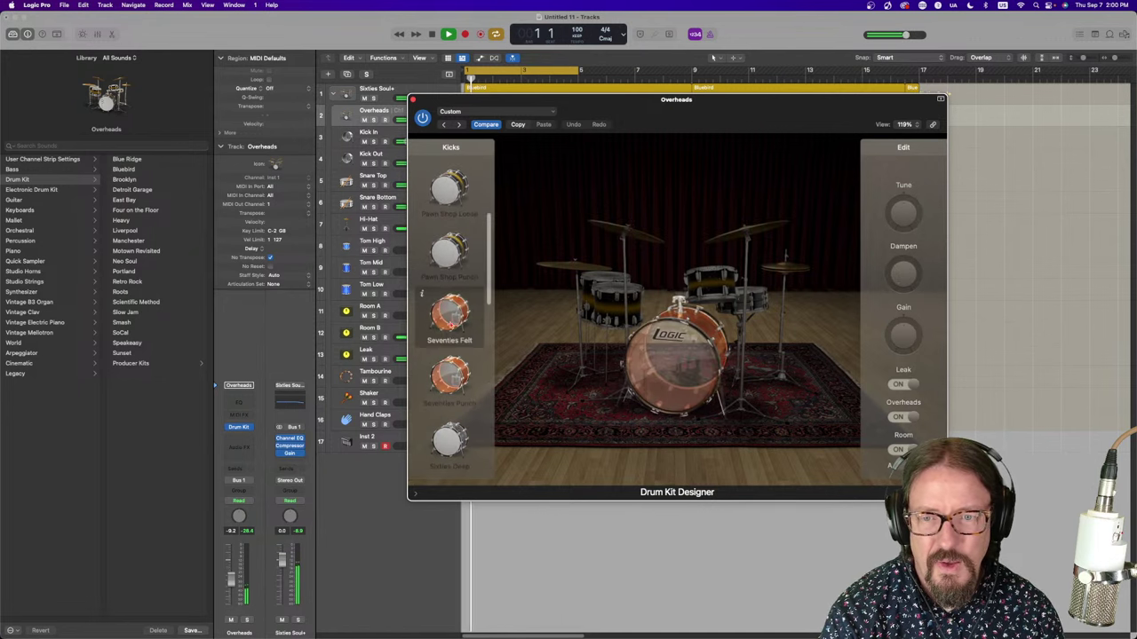
pyautogui.click(452, 380)
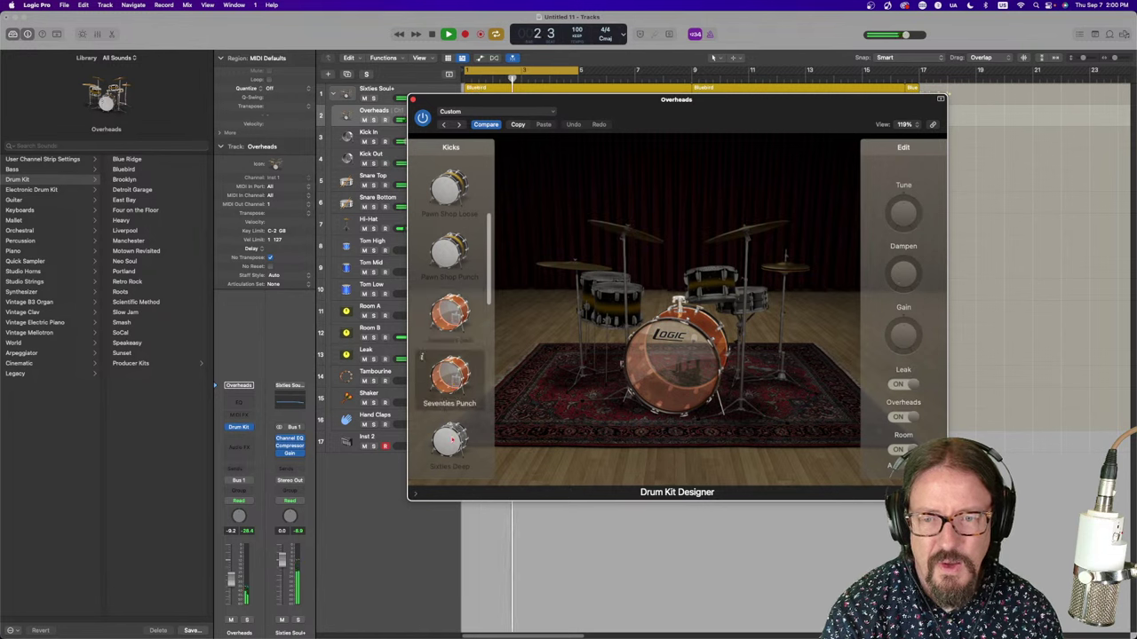
pyautogui.click(451, 257)
pyautogui.scroll(3, 449, 266)
pyautogui.click(449, 290)
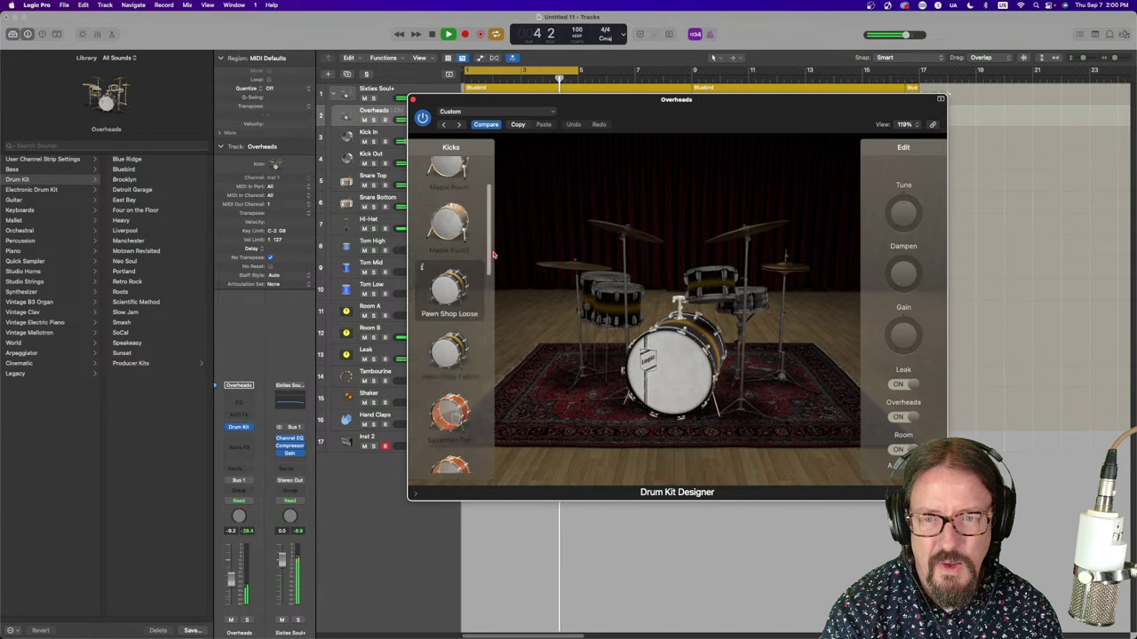
pyautogui.scroll(2, 487, 238)
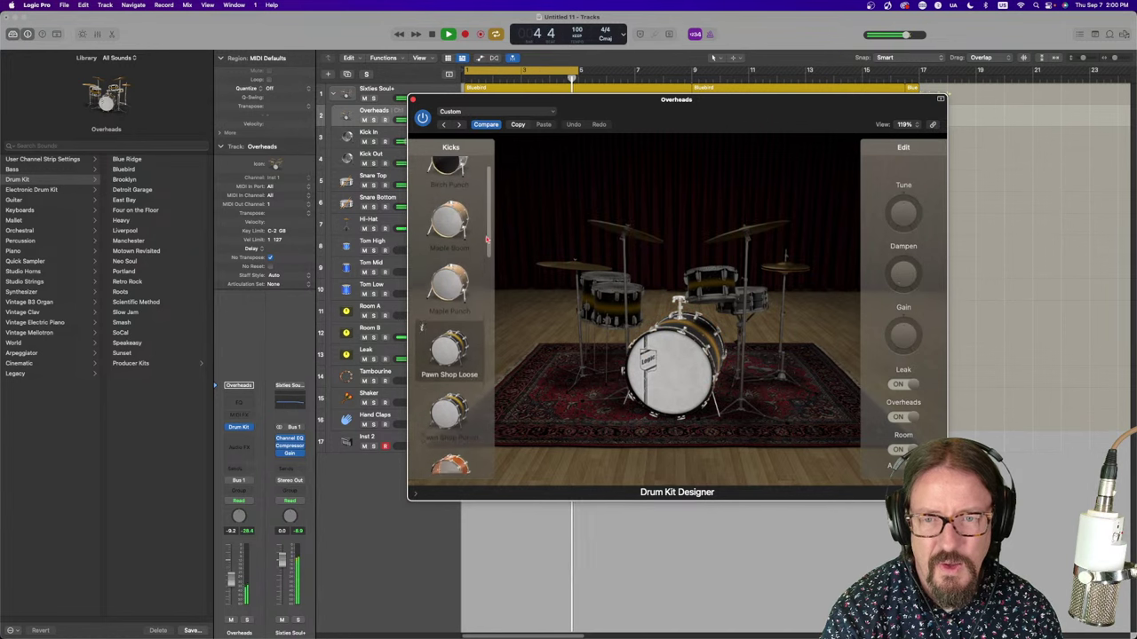
pyautogui.click(450, 286)
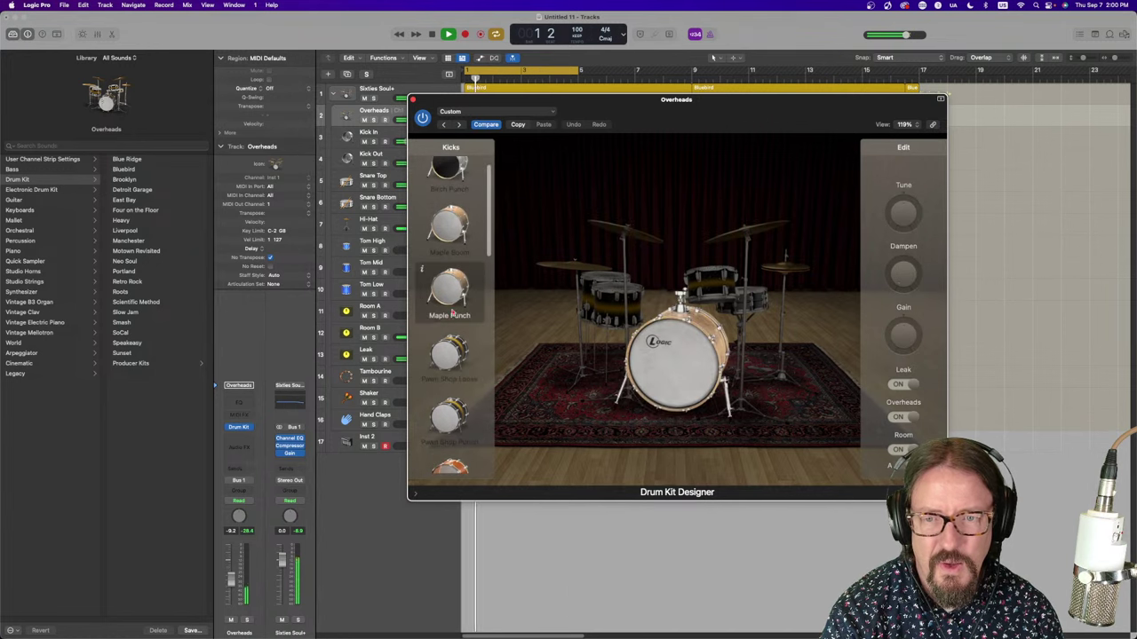
pyautogui.click(455, 229)
pyautogui.scroll(1, 483, 227)
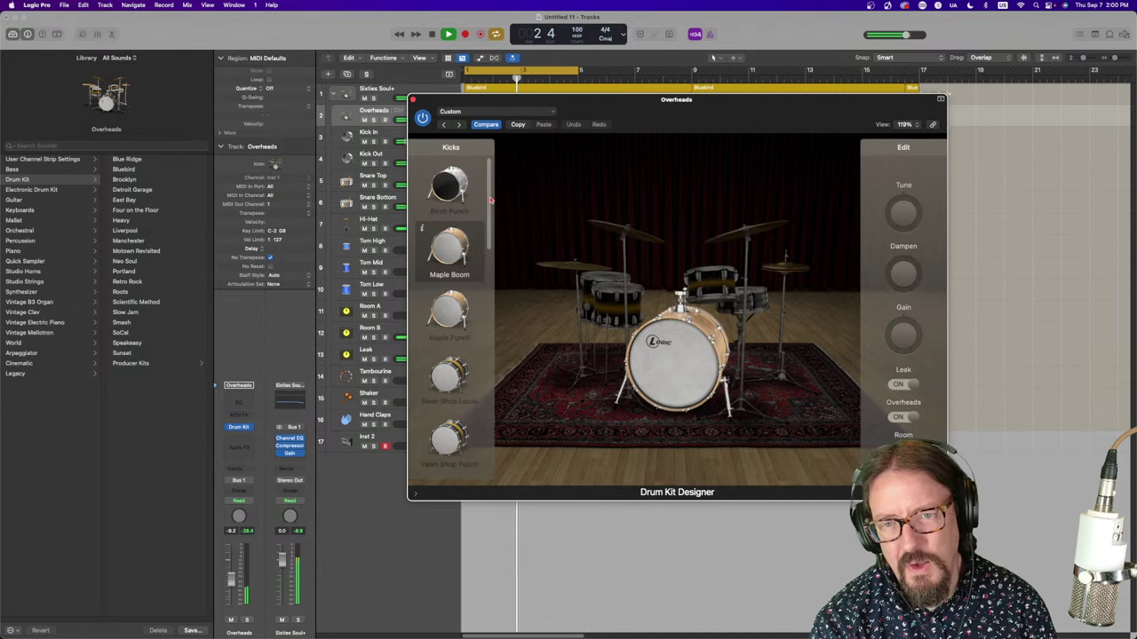
# Read the Maple Boom kick's Tune, Dampen and Gain values, then stop playback
pyautogui.moveTo(912, 213)
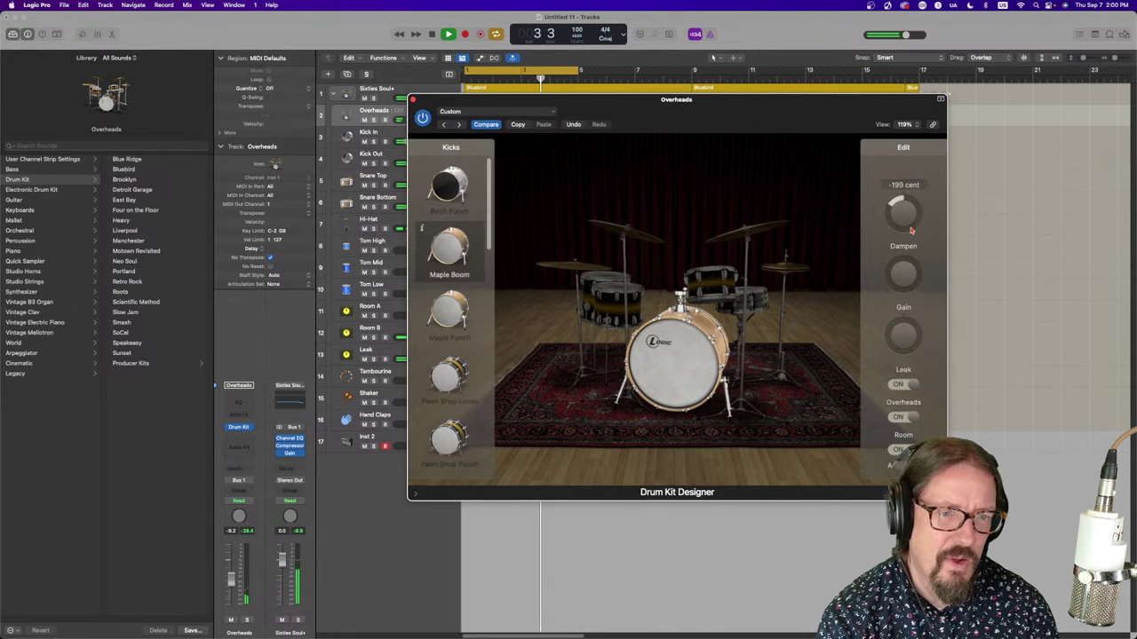
pyautogui.moveTo(903, 287)
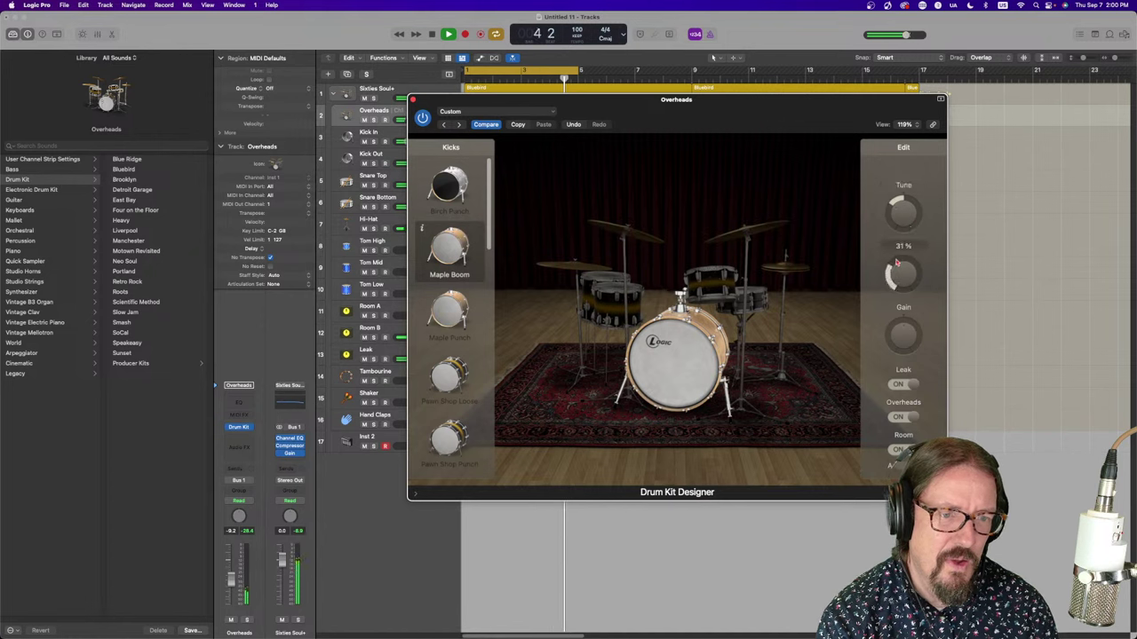
pyautogui.moveTo(898, 334)
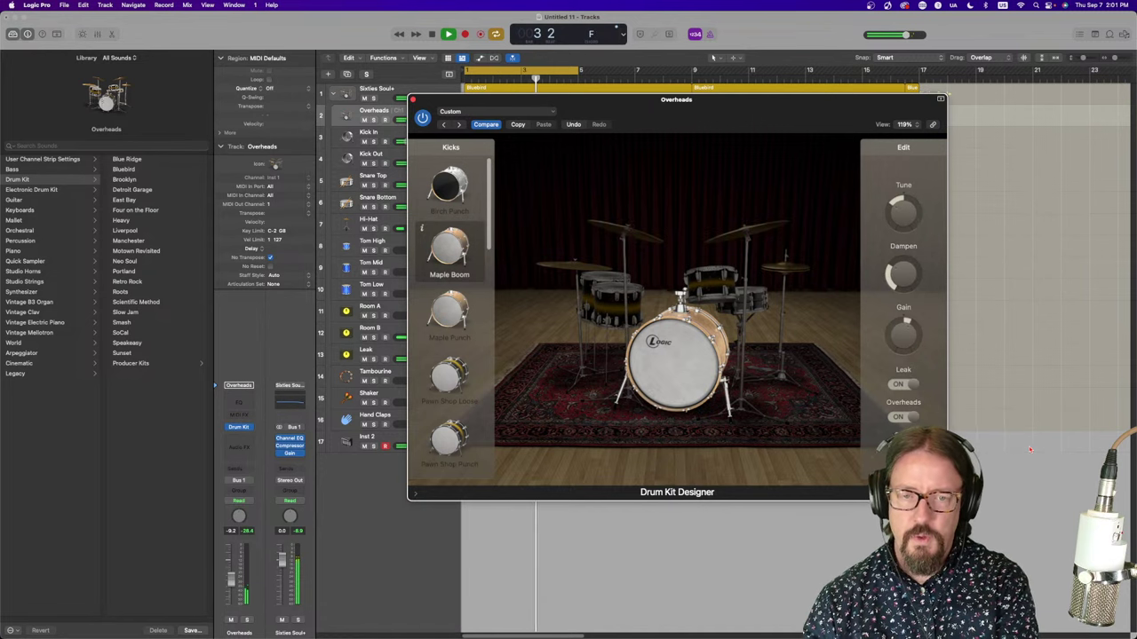
pyautogui.press('space')
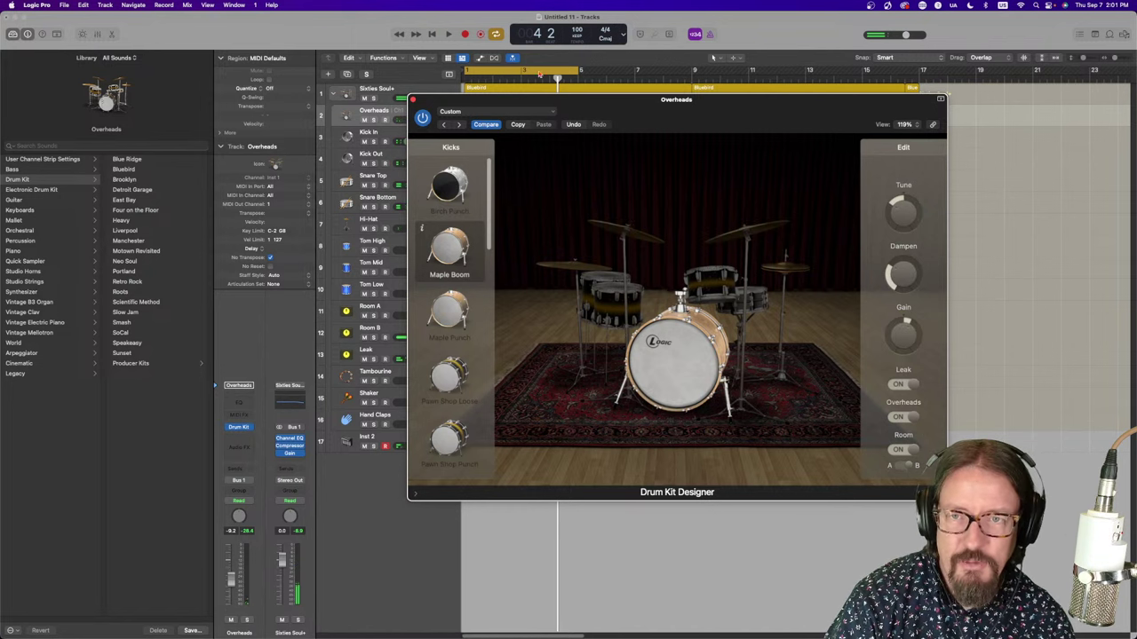
pyautogui.moveTo(423, 229)
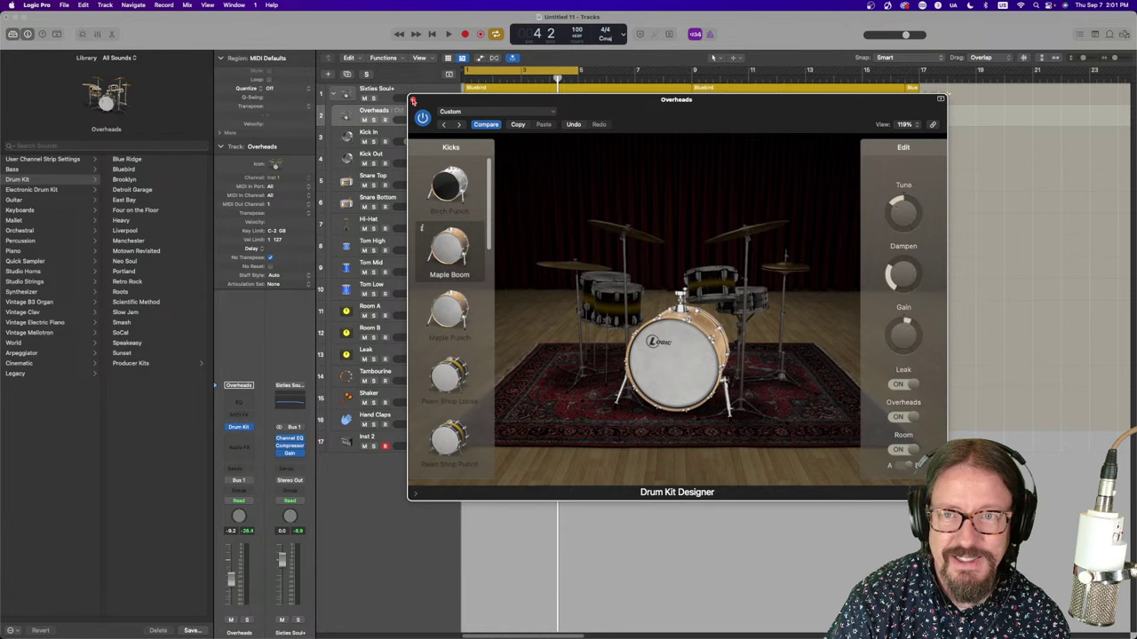
# Close Drum Kit Designer and show the first Bluebird region's drummer settings
pyautogui.click(413, 101)
pyautogui.click(565, 90)
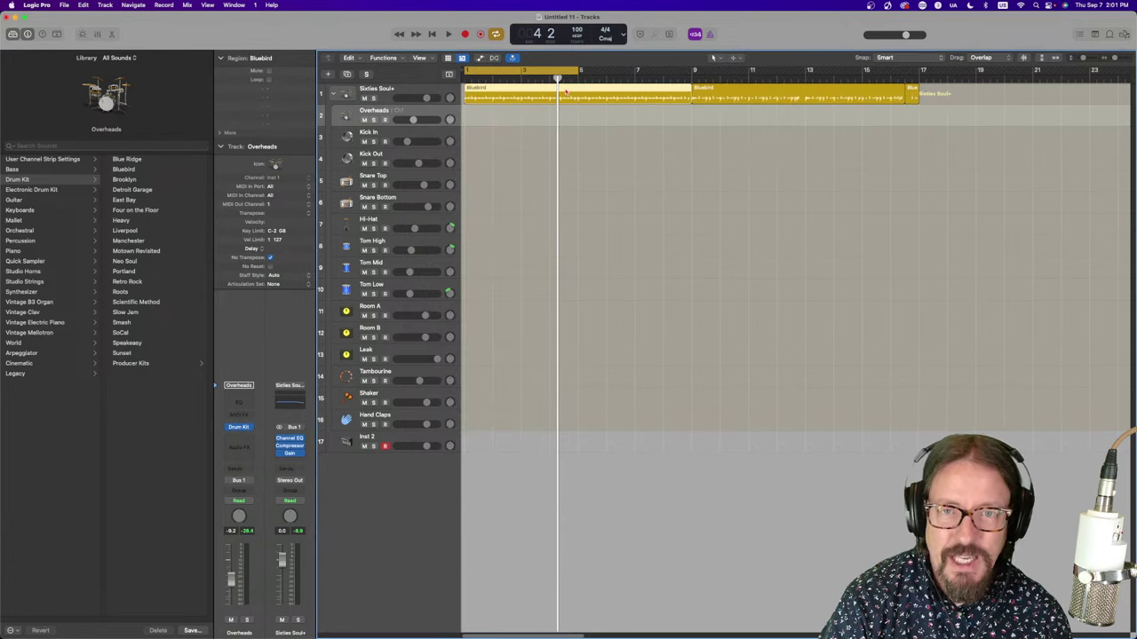
pyautogui.doubleClick(566, 90)
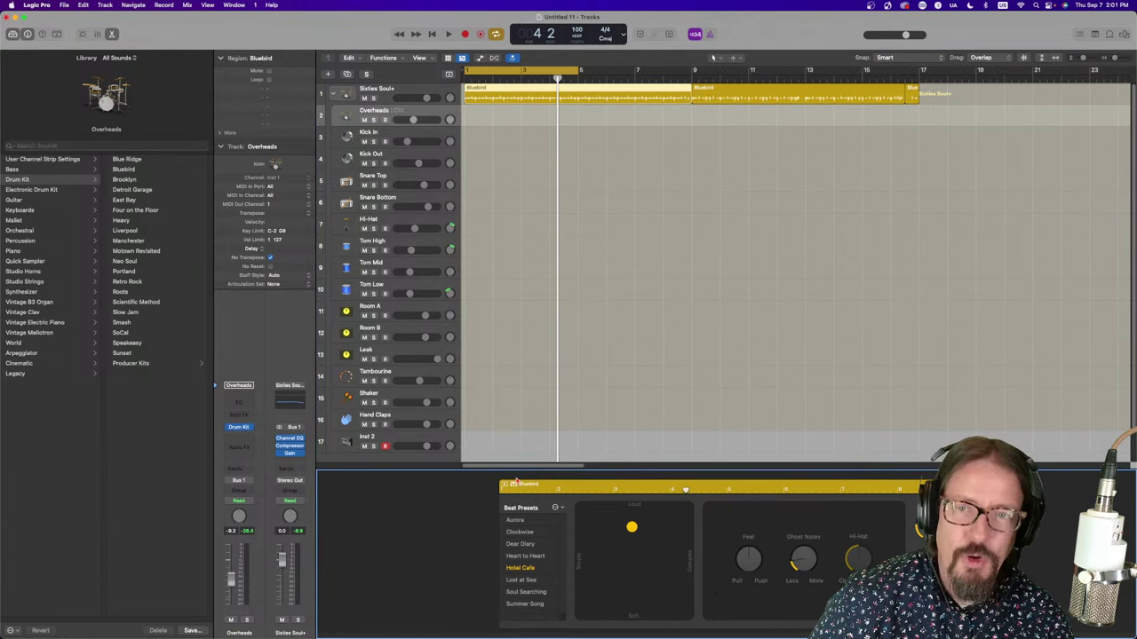
# Collapse the Sixties Soul+ track stack, extend the cycle to bar 9 and stop playback
pyautogui.click(335, 94)
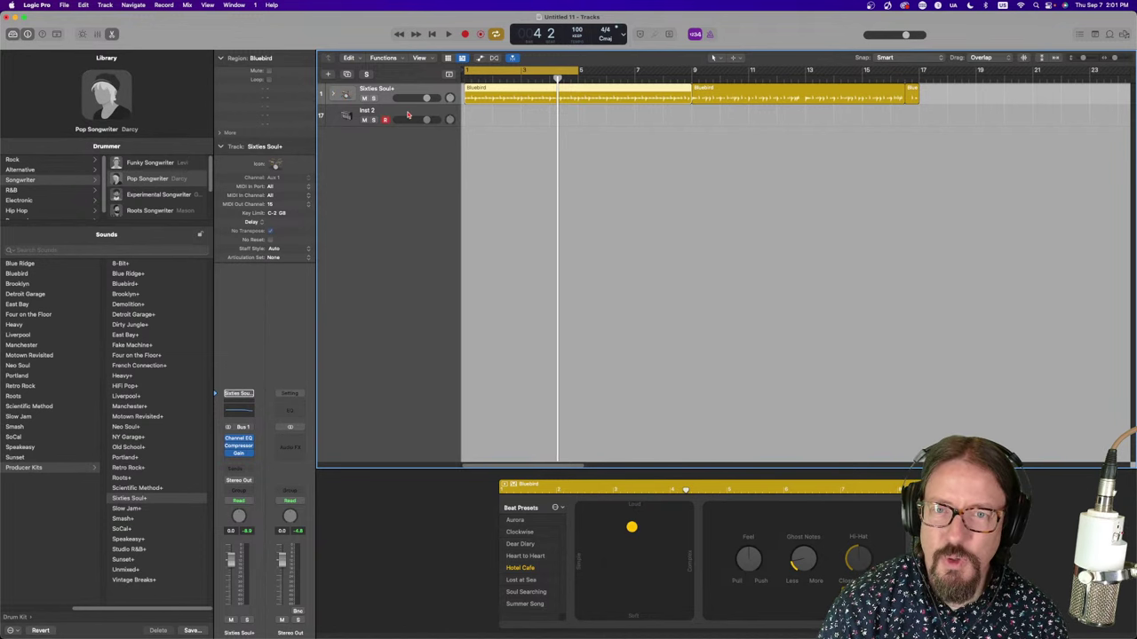
pyautogui.moveTo(580, 71); pyautogui.dragTo(694, 76)
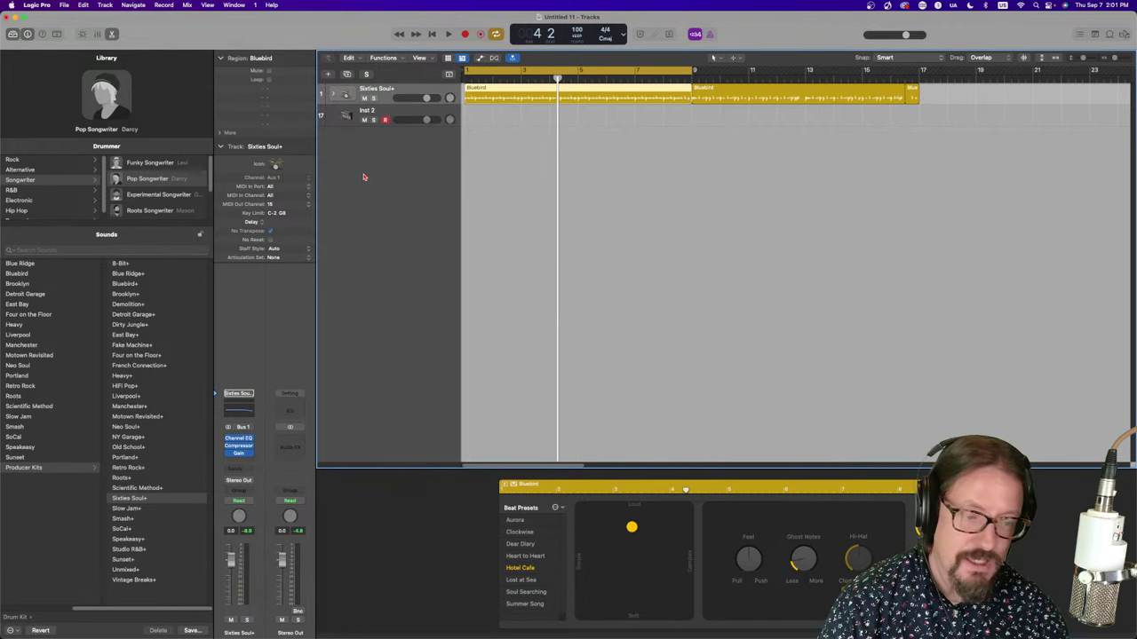
pyautogui.press('space')
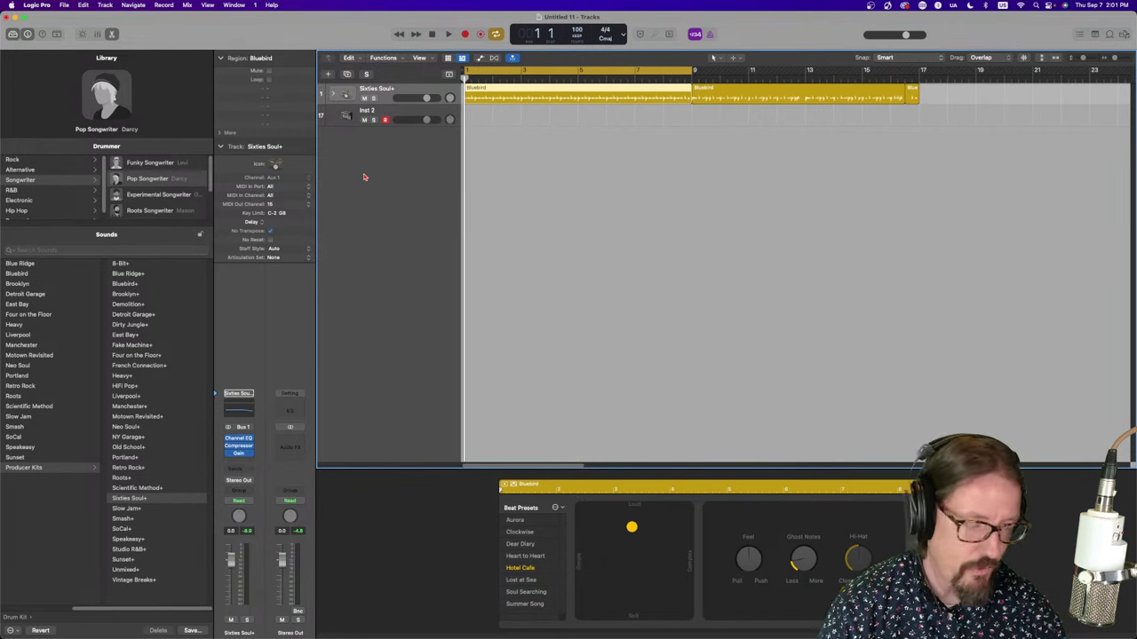
# Dismiss the Drummer recording warning and record an eight-bar MIDI part on Inst 2, bars 1–9
pyautogui.press('r')
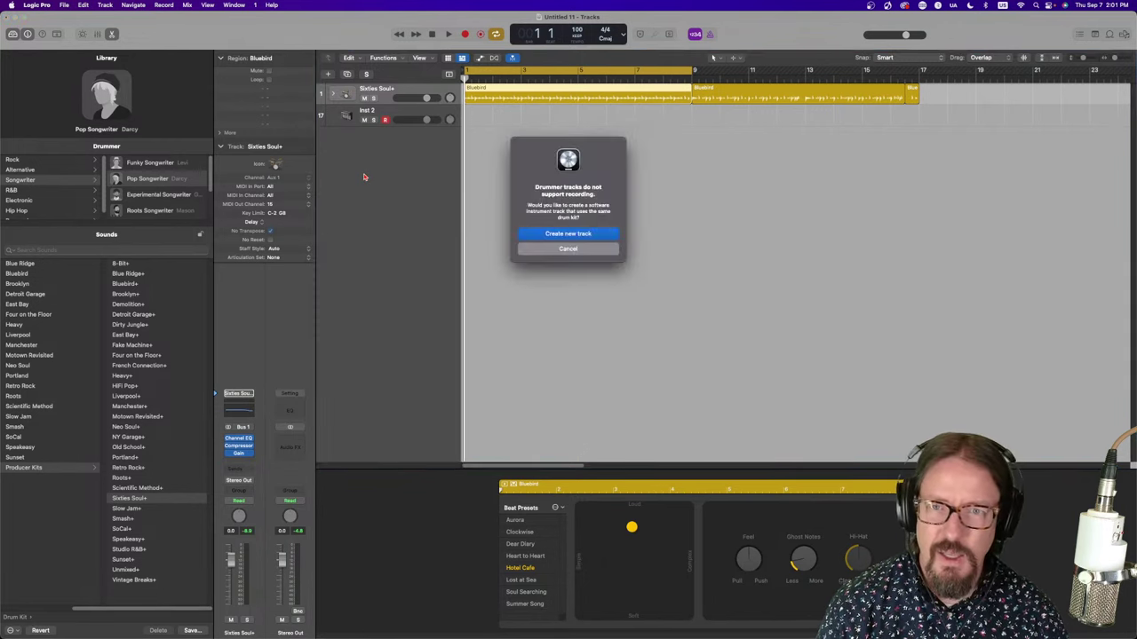
pyautogui.click(527, 249)
pyautogui.click(367, 111)
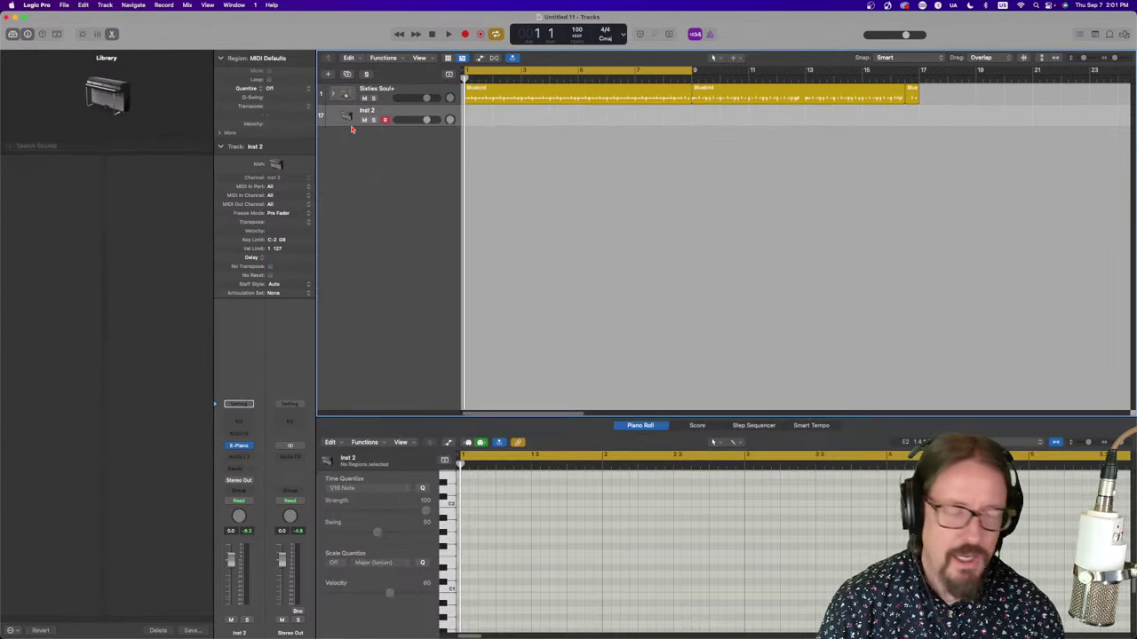
pyautogui.press('r')
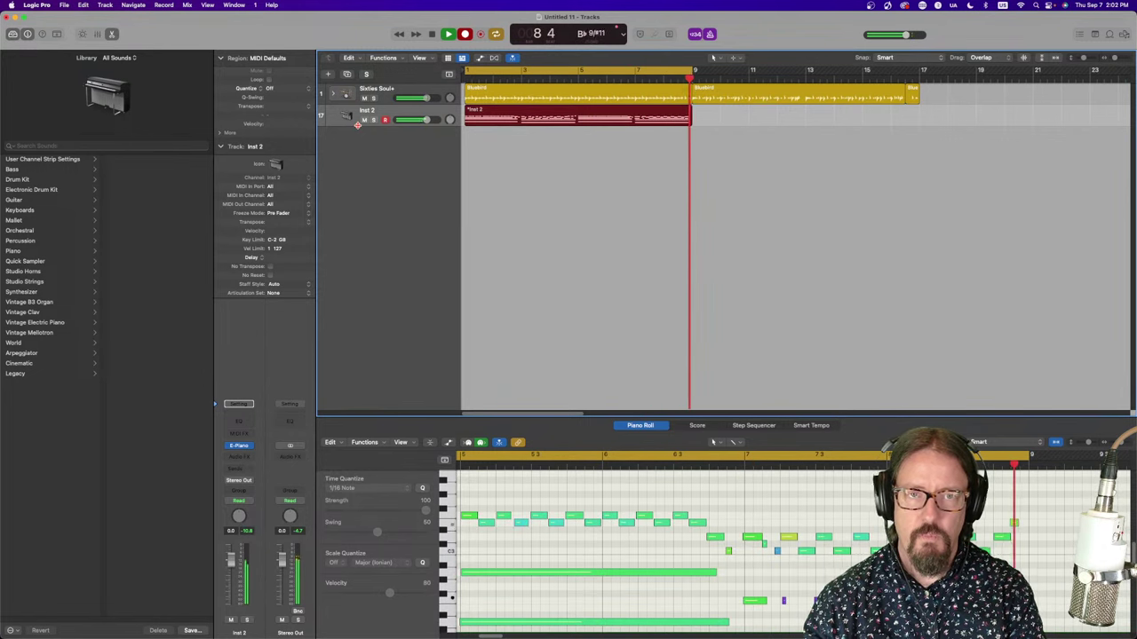
pyautogui.press('space')
# Play back the Inst 2 recording and move a selected note back to bar 1
pyautogui.press('space')
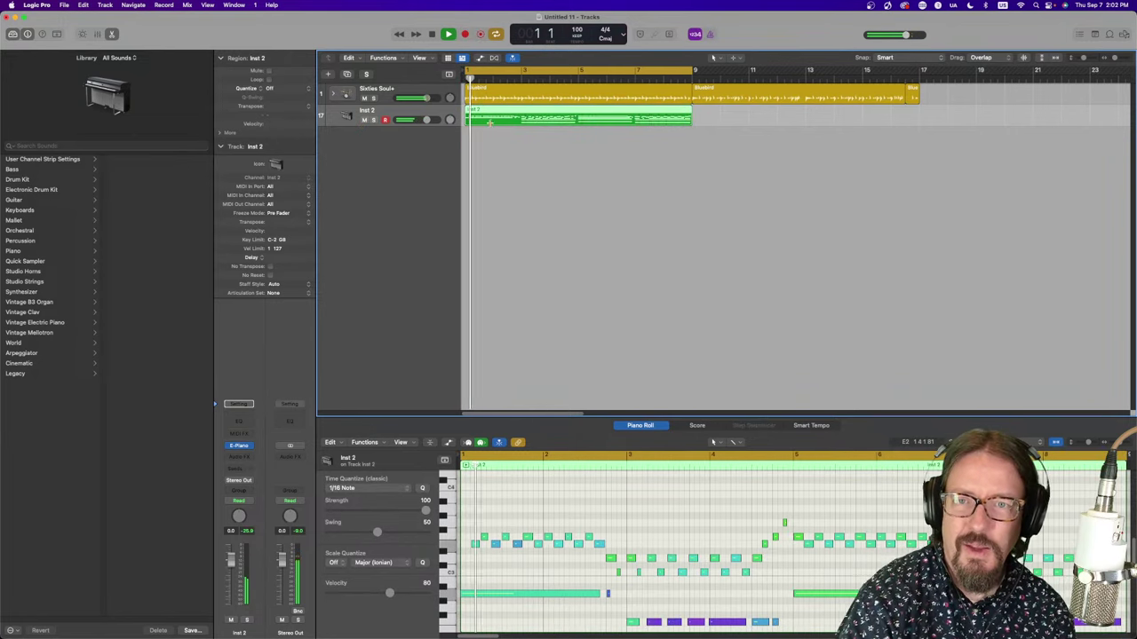
pyautogui.press('space')
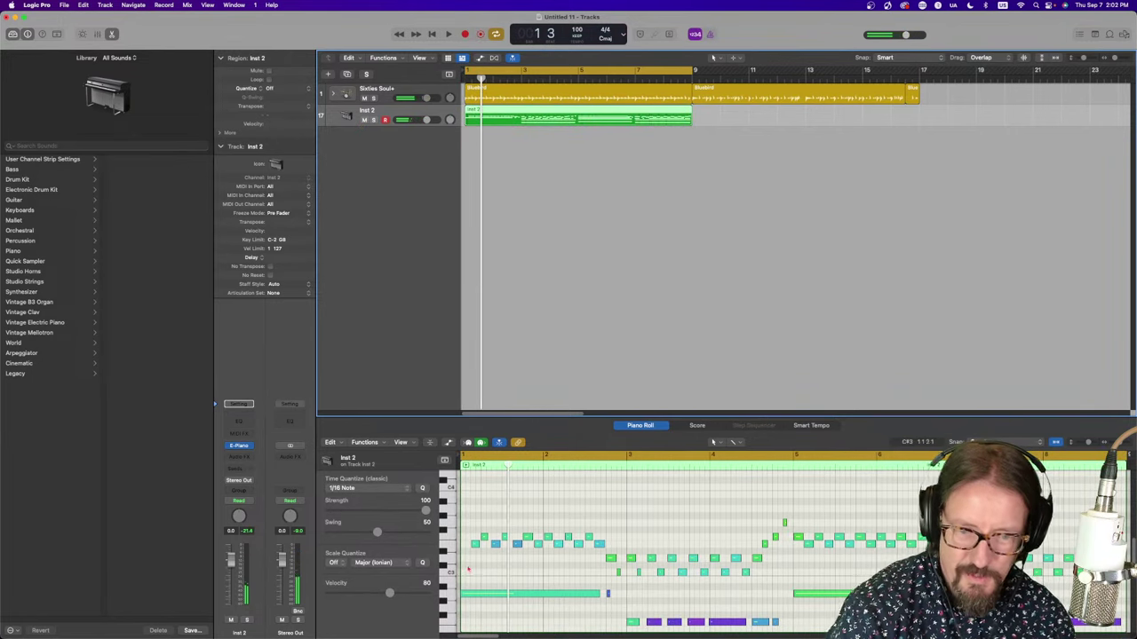
pyautogui.click(475, 544)
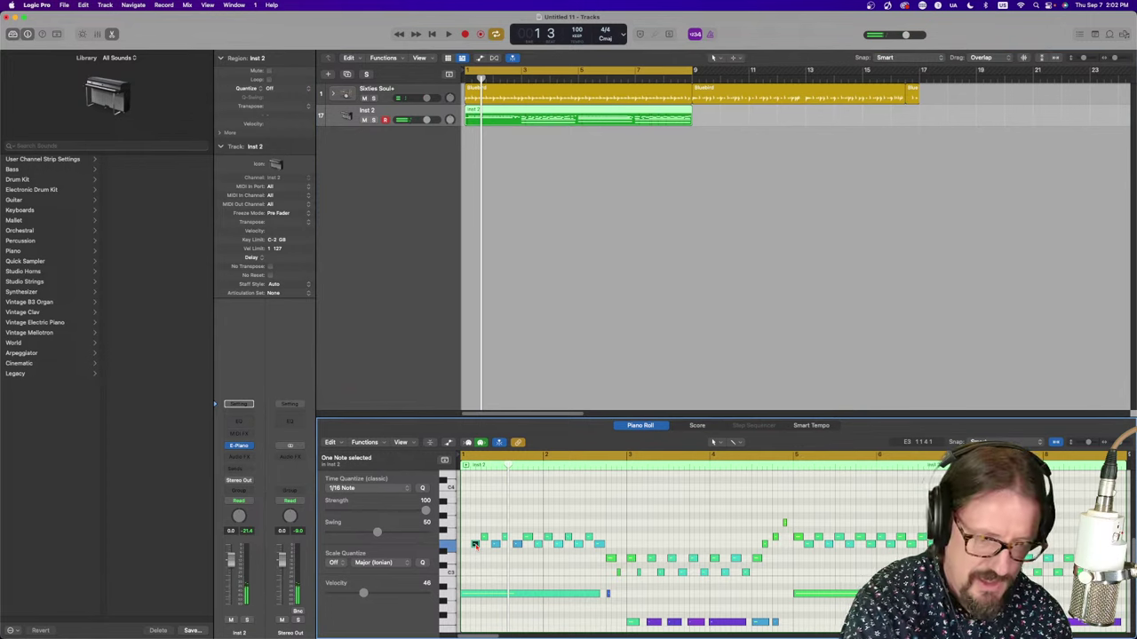
pyautogui.press('space')
pyautogui.scroll(-5, 587, 572)
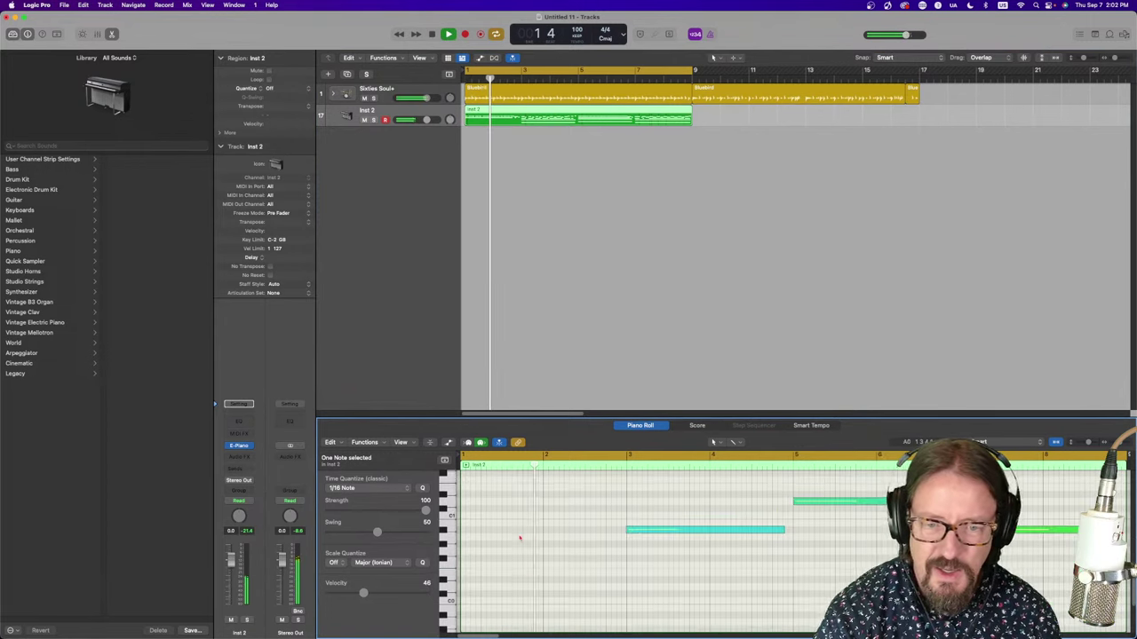
pyautogui.scroll(1, 621, 553)
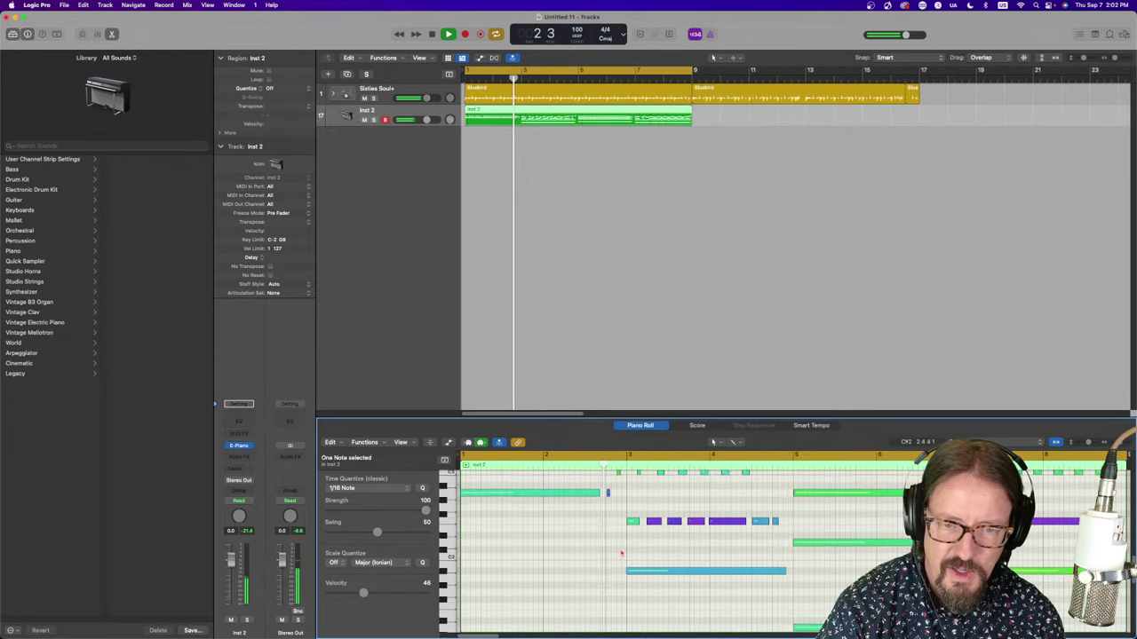
pyautogui.click(479, 495)
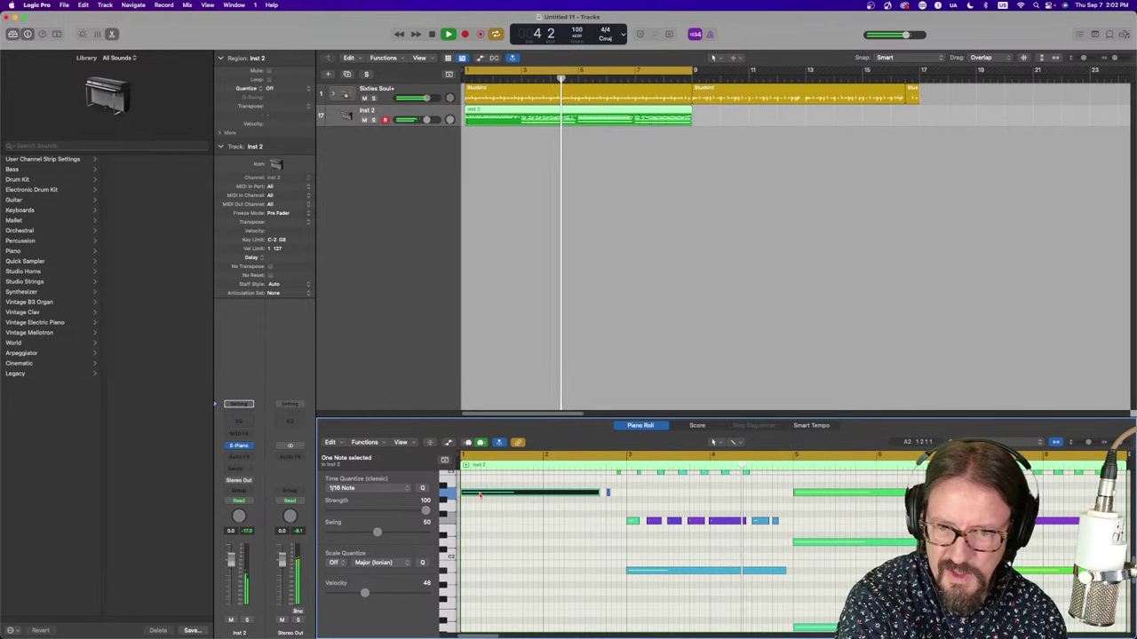
pyautogui.moveTo(479, 495)
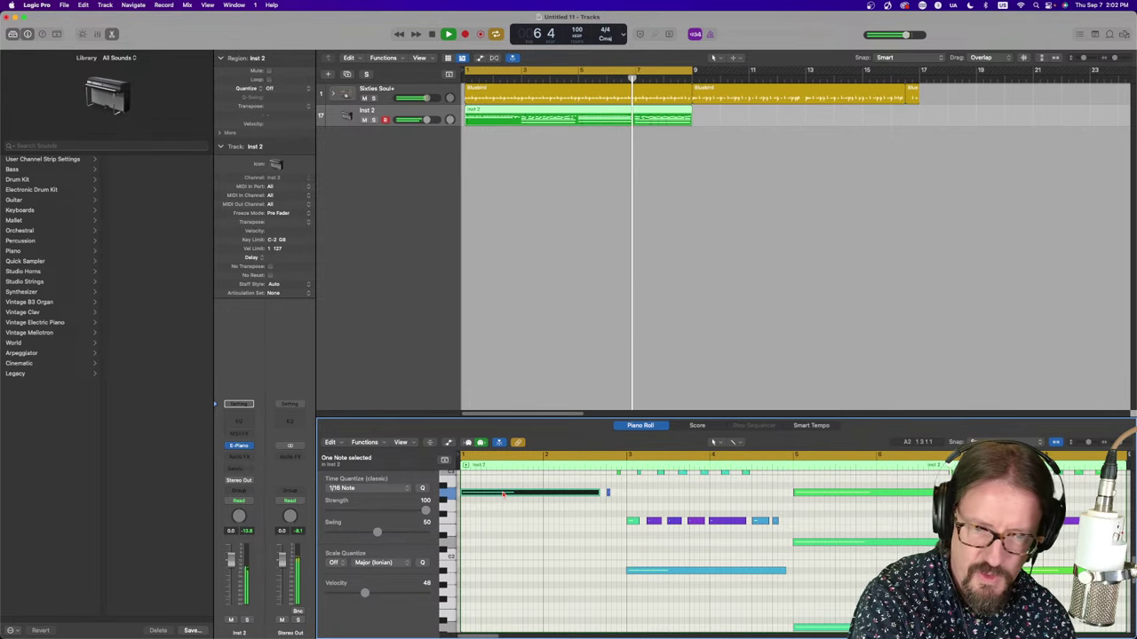
pyautogui.moveTo(830, 519); pyautogui.dragTo(836, 632)
pyautogui.moveTo(815, 551); pyautogui.dragTo(478, 551)
pyautogui.press('space')
pyautogui.press('space')
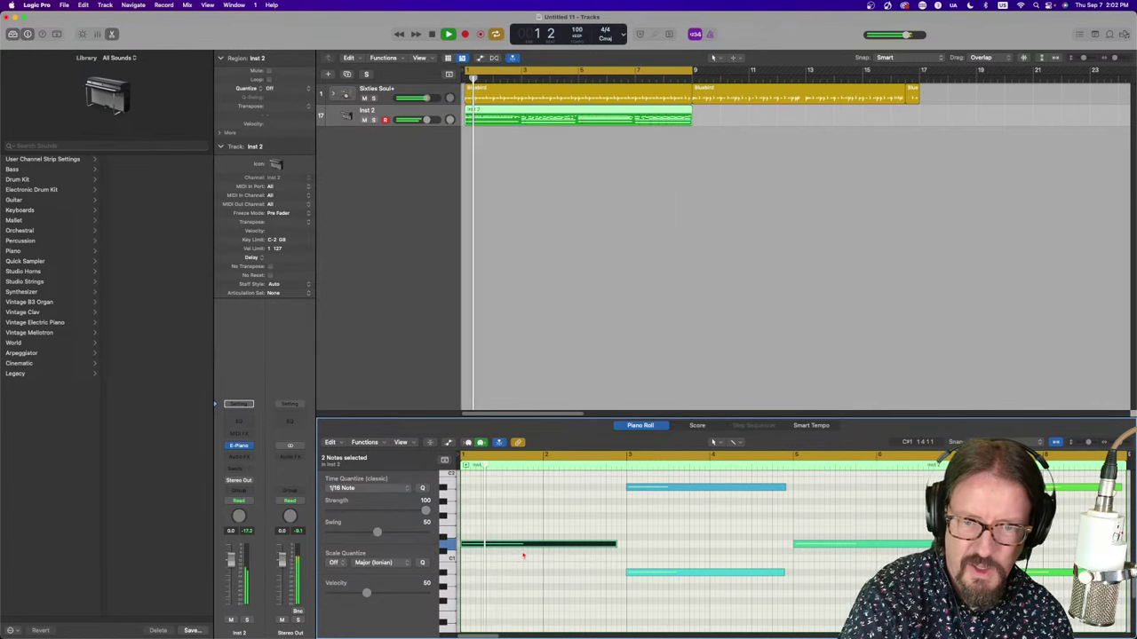
# Raise the low green note an octave and add a new empty track below Inst 2
pyautogui.scroll(5, 520, 556)
pyautogui.scroll(-3, 521, 556)
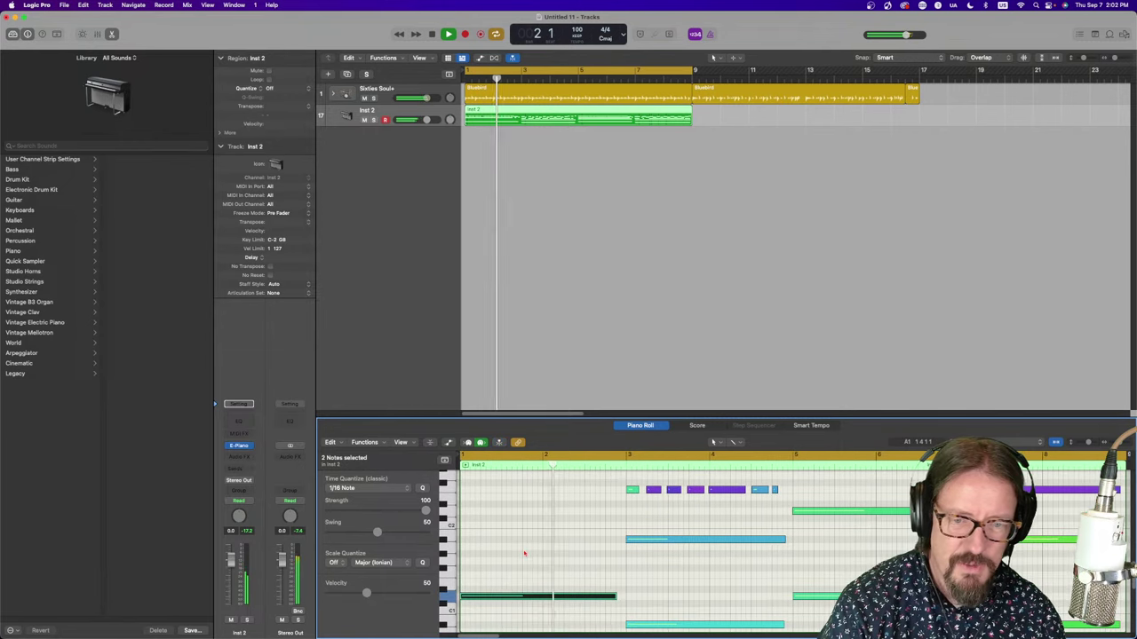
pyautogui.click(531, 600)
pyautogui.moveTo(529, 600); pyautogui.dragTo(532, 516)
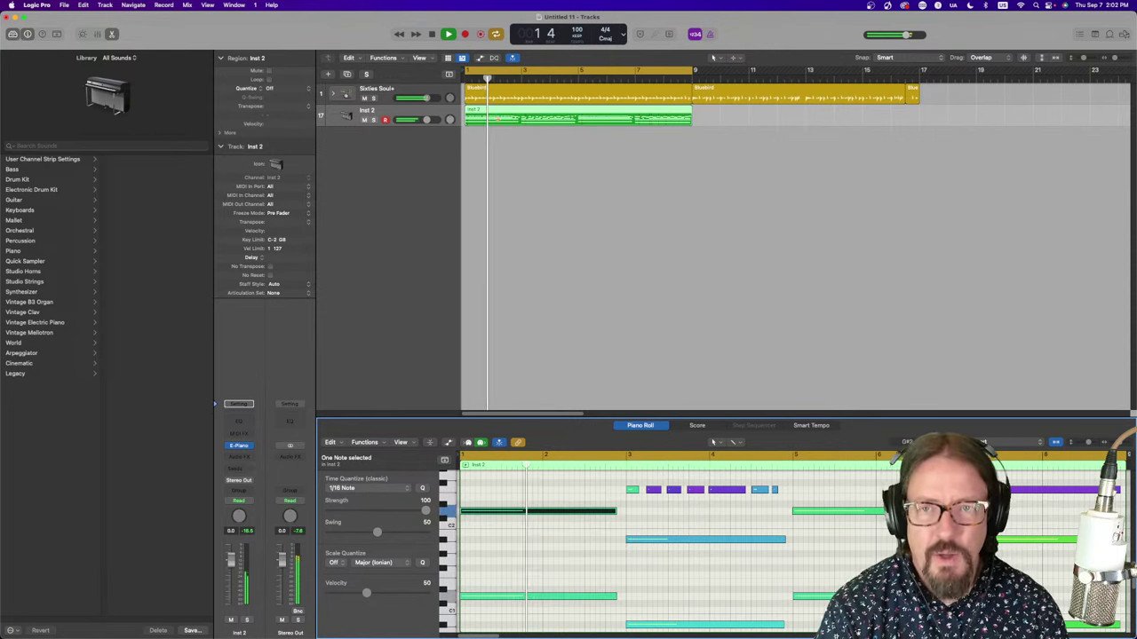
pyautogui.doubleClick(366, 152)
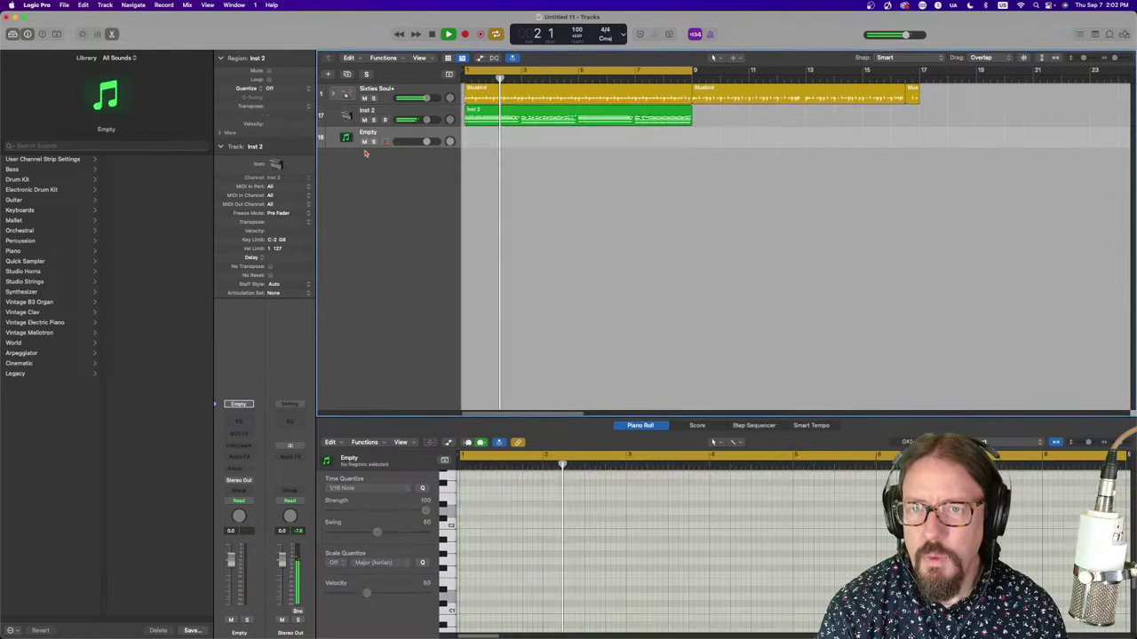
# Load Retro Synth on the new Inst 3 track and play its part with the synth window open
pyautogui.click(239, 446)
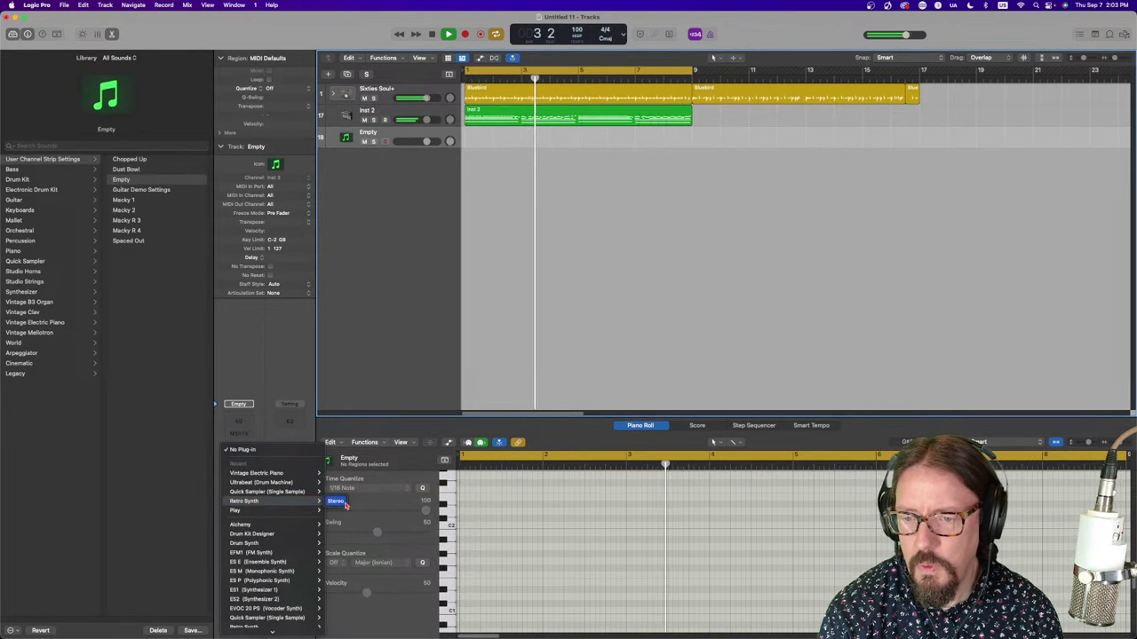
pyautogui.click(257, 521)
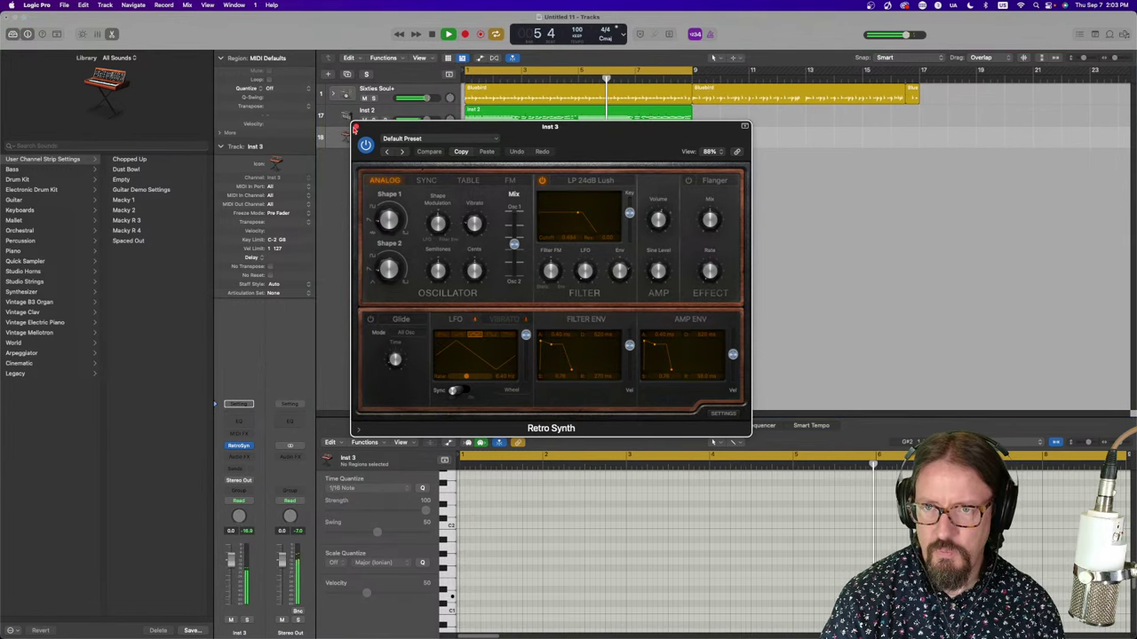
pyautogui.click(356, 128)
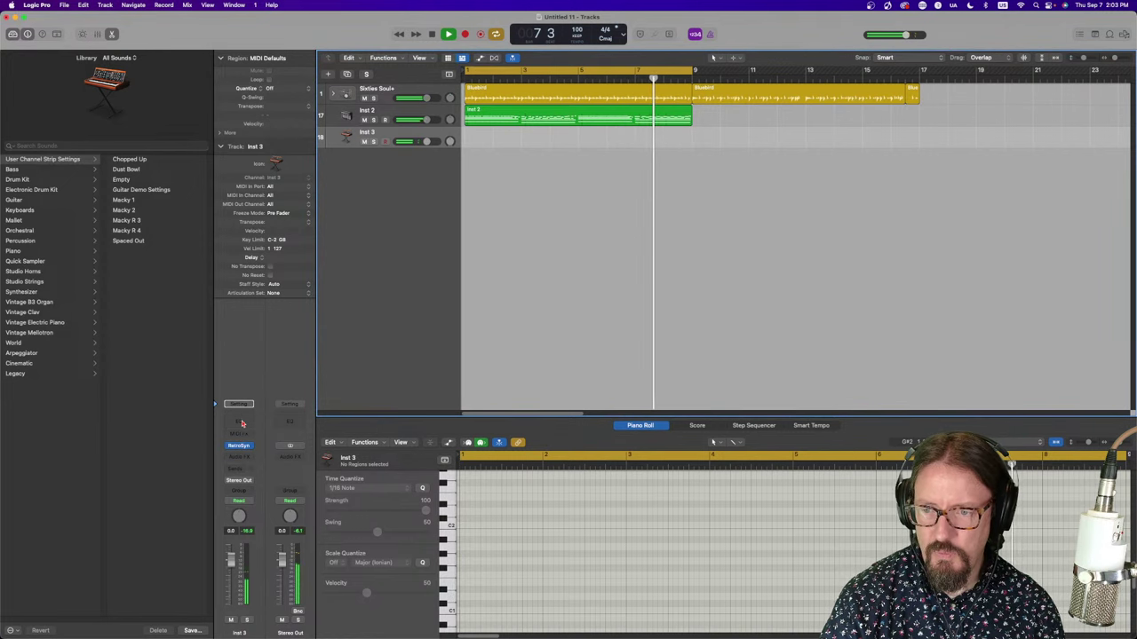
pyautogui.click(240, 447)
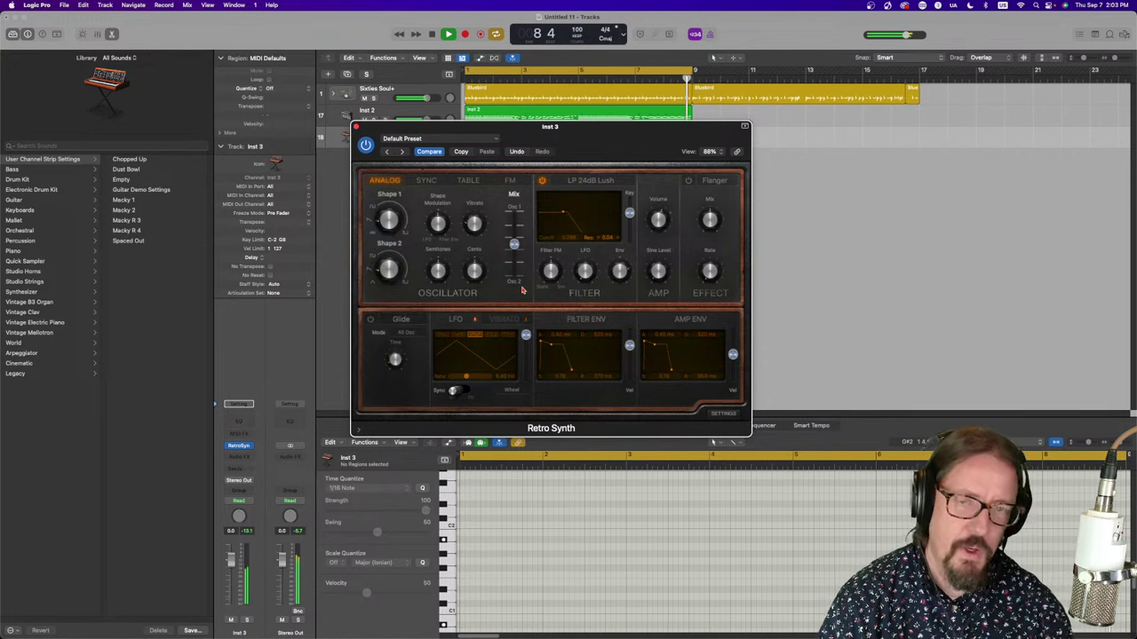
pyautogui.press('space')
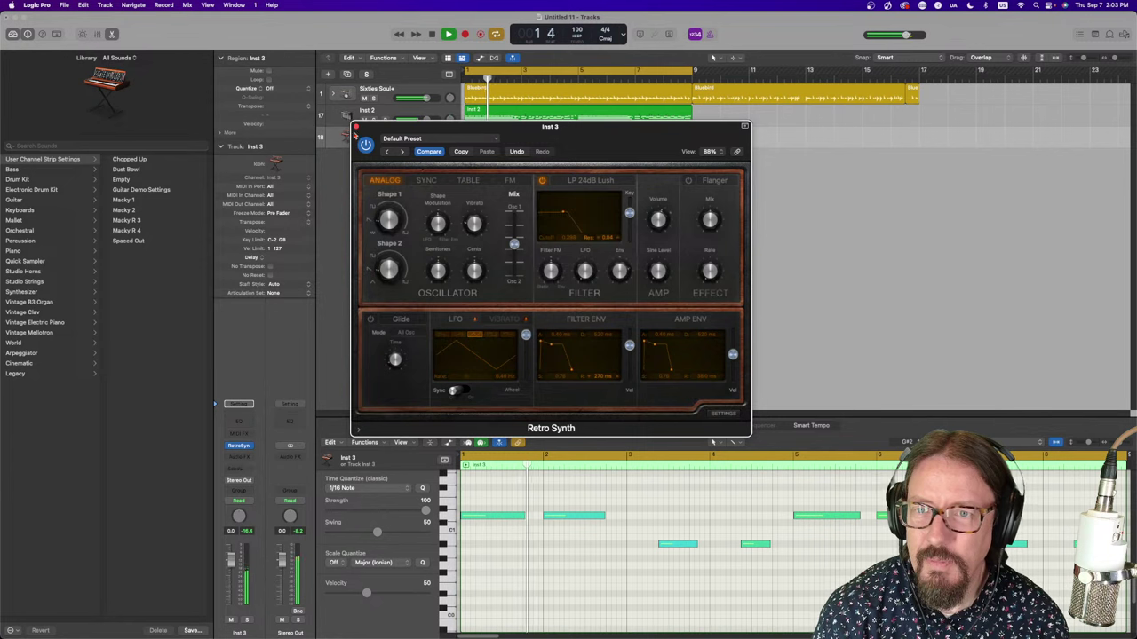
pyautogui.click(357, 127)
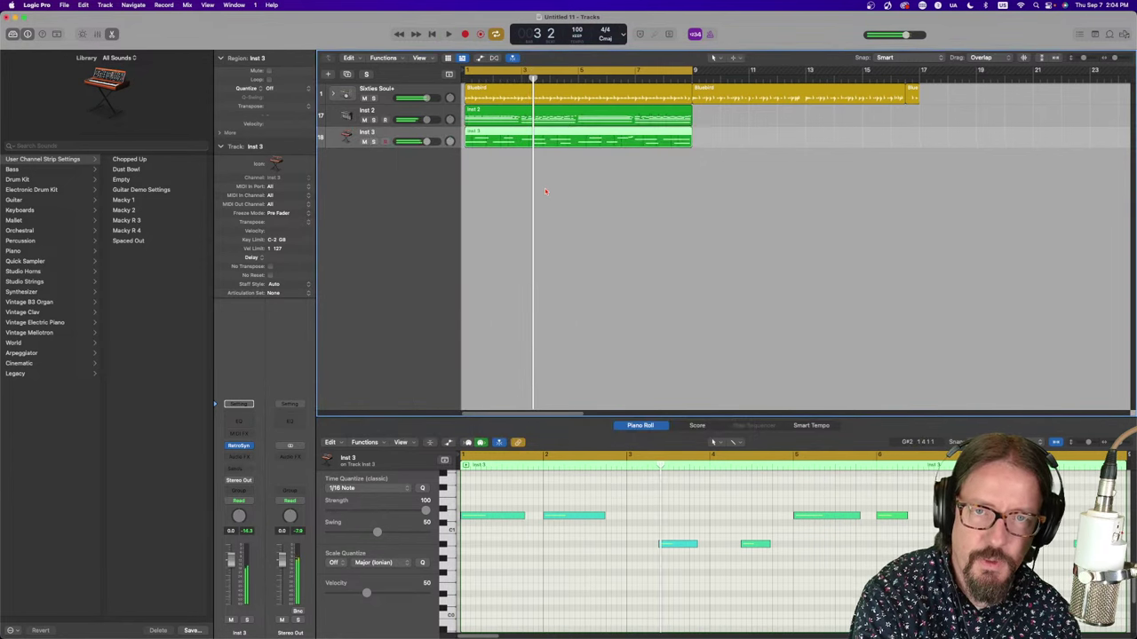
# Set the Bluebird region's Kick & Snare to Follow Inst 2 and play the result through
pyautogui.click(503, 91)
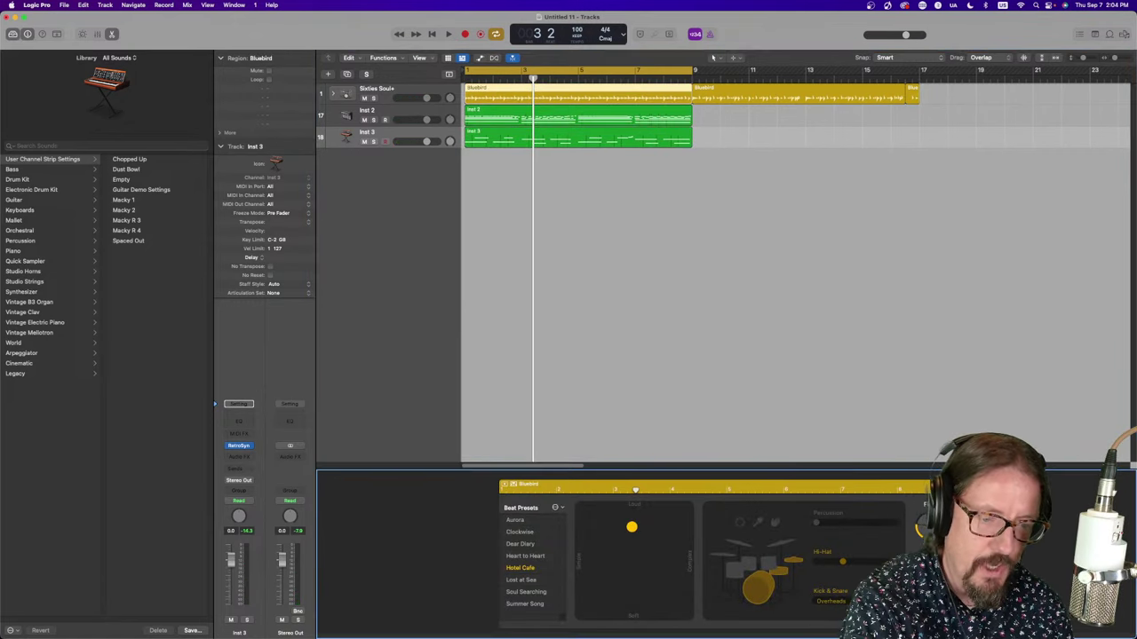
pyautogui.click(895, 591)
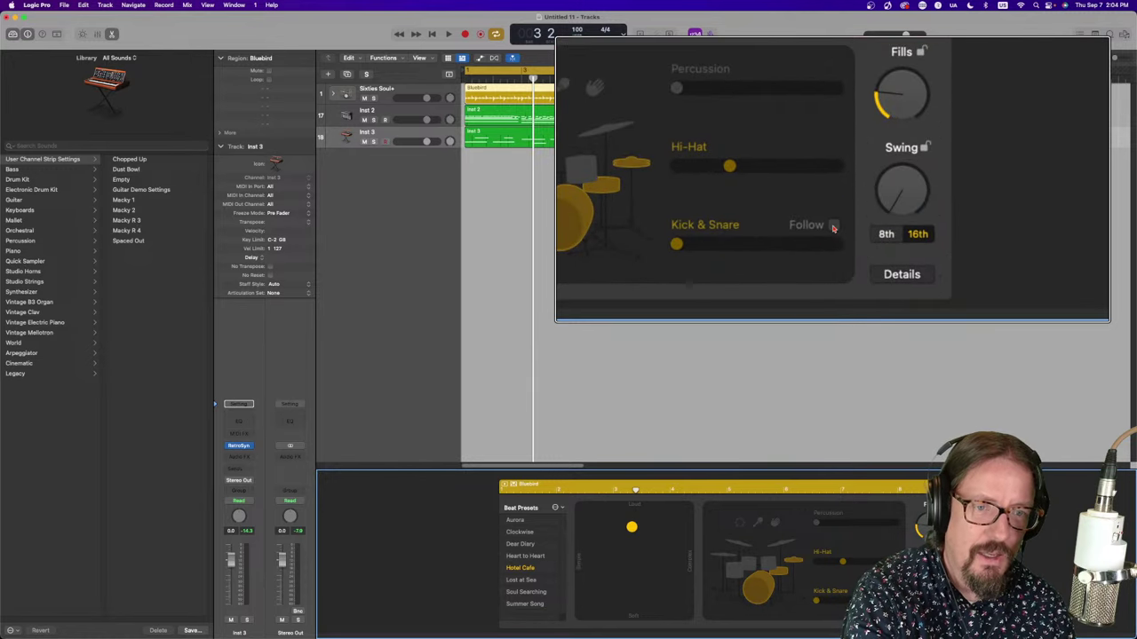
pyautogui.click(895, 591)
pyautogui.click(844, 601)
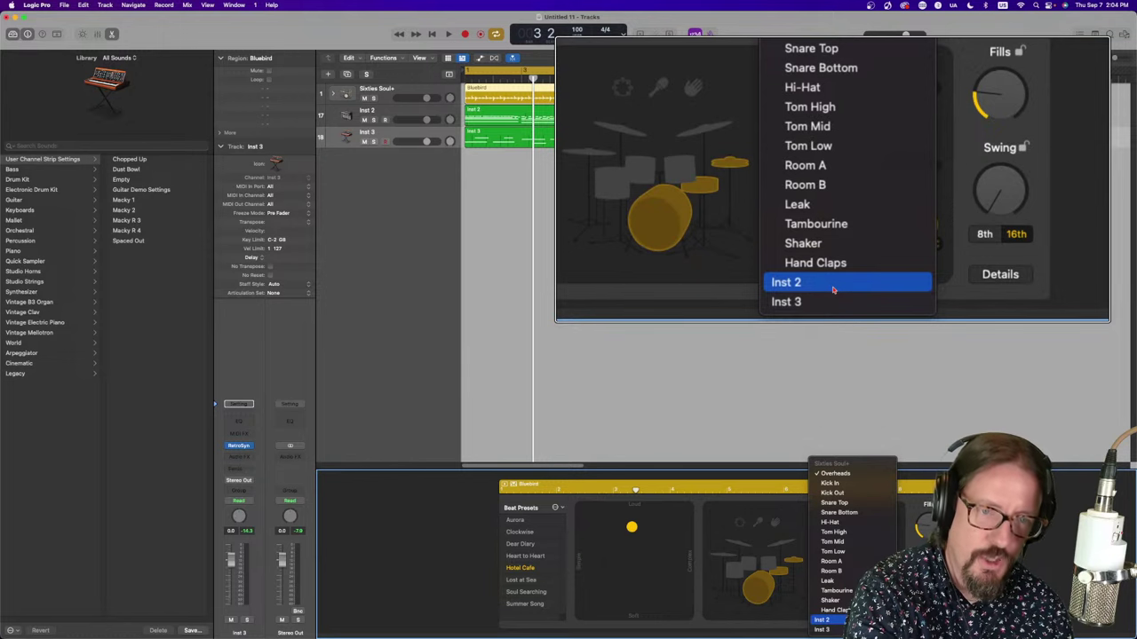
pyautogui.click(846, 621)
pyautogui.press('space')
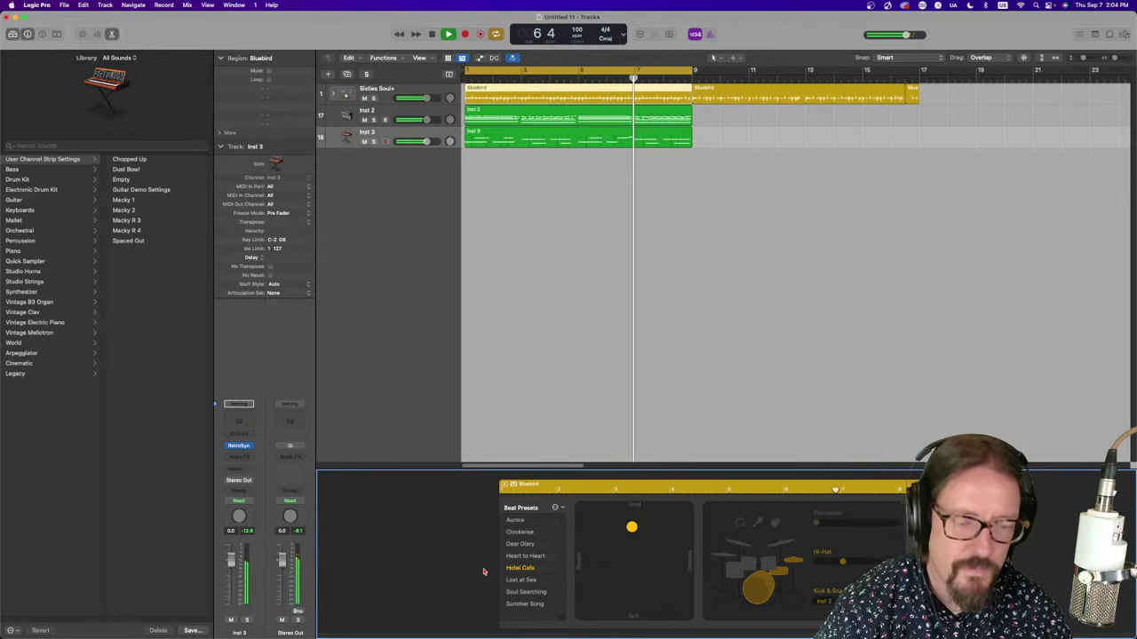
pyautogui.press('space')
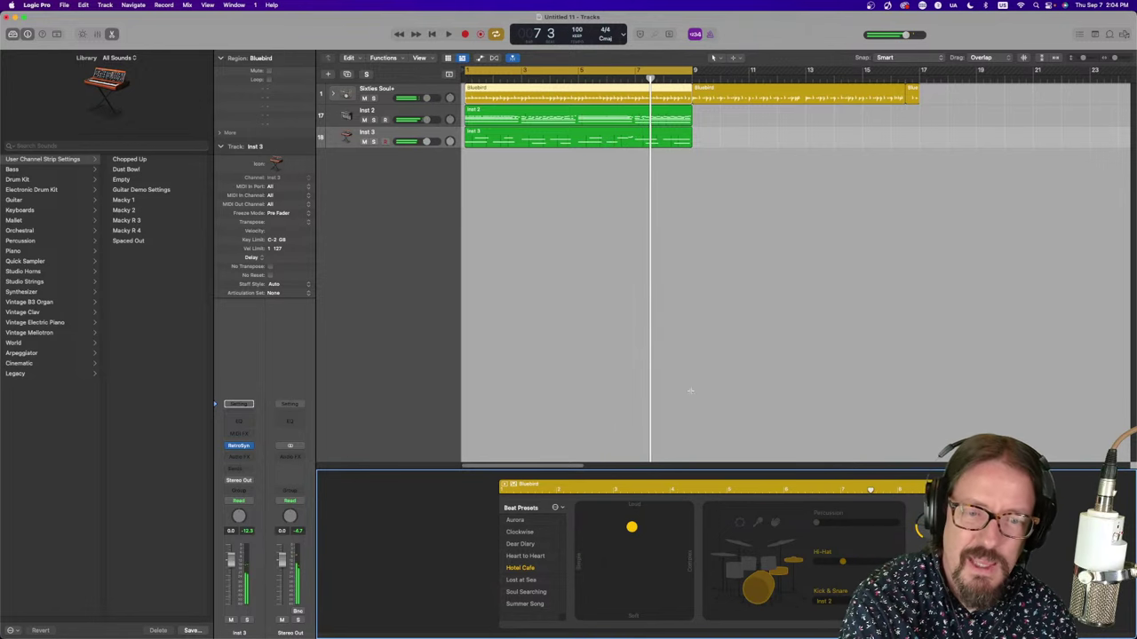
# Switch Kick & Snare Follow to Inst 3 and audition it, replaying from the cycle start
pyautogui.click(824, 601)
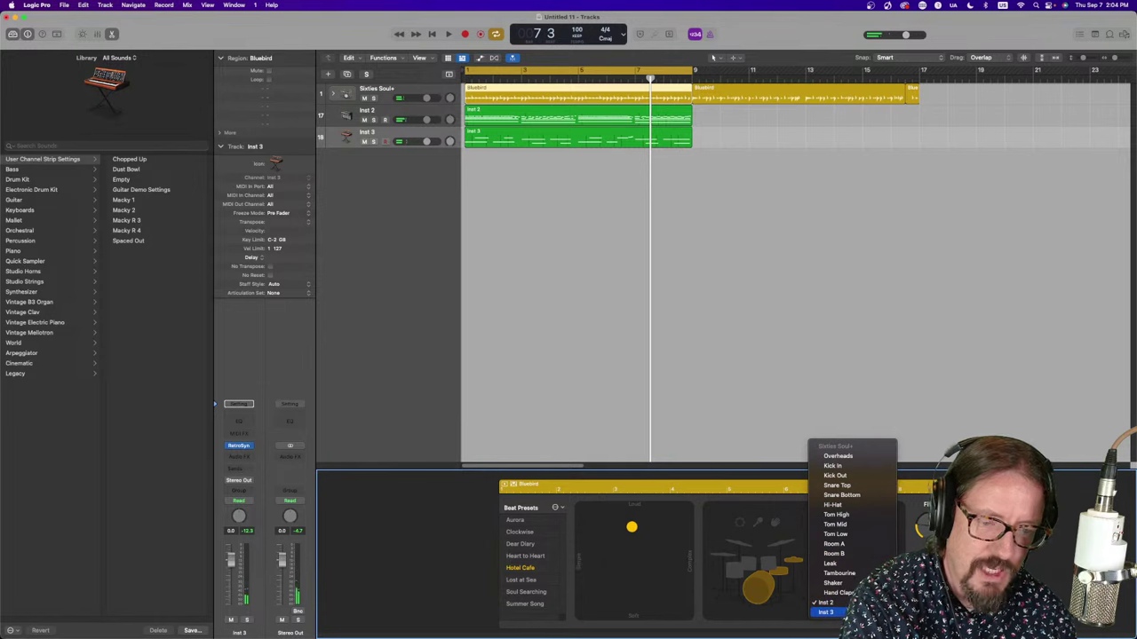
pyautogui.click(839, 613)
pyautogui.press('space')
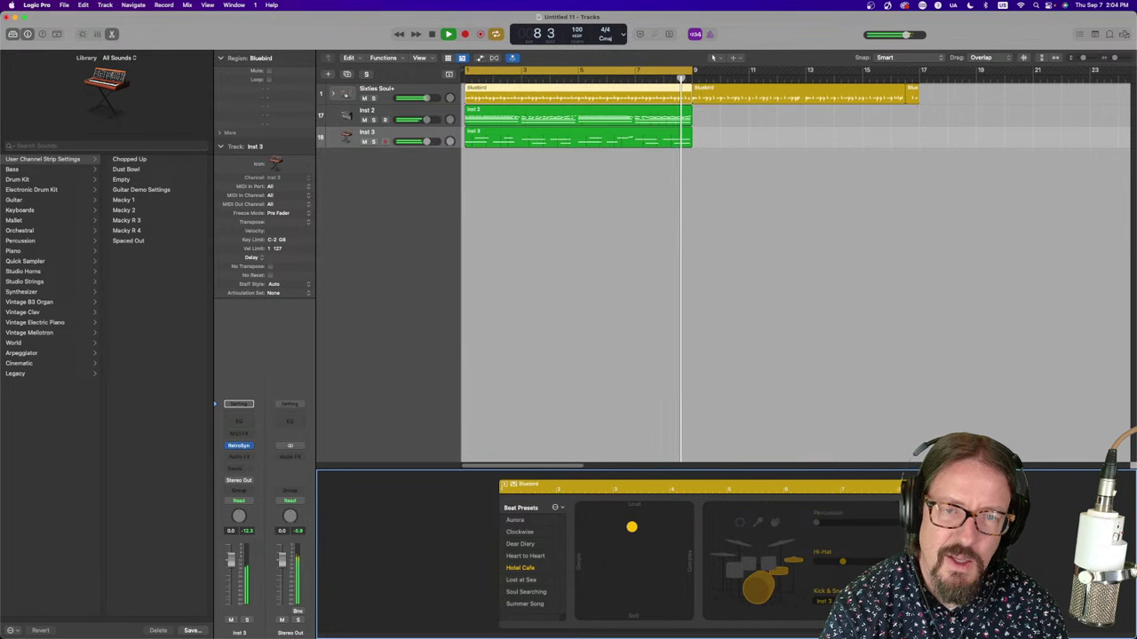
pyautogui.press('space')
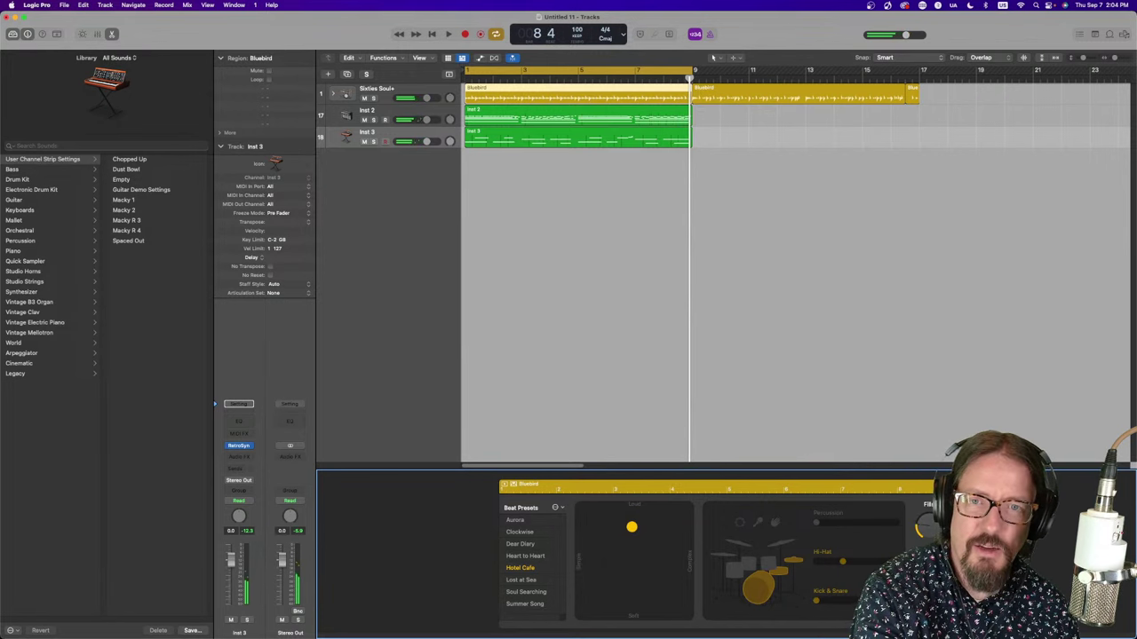
pyautogui.press('space')
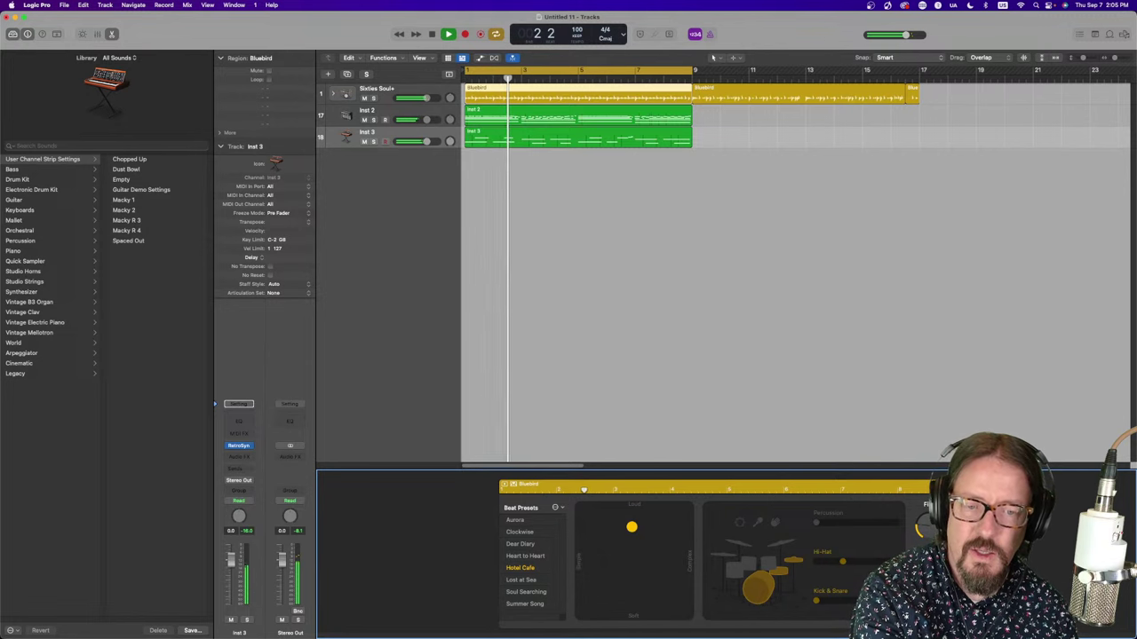
pyautogui.press('space')
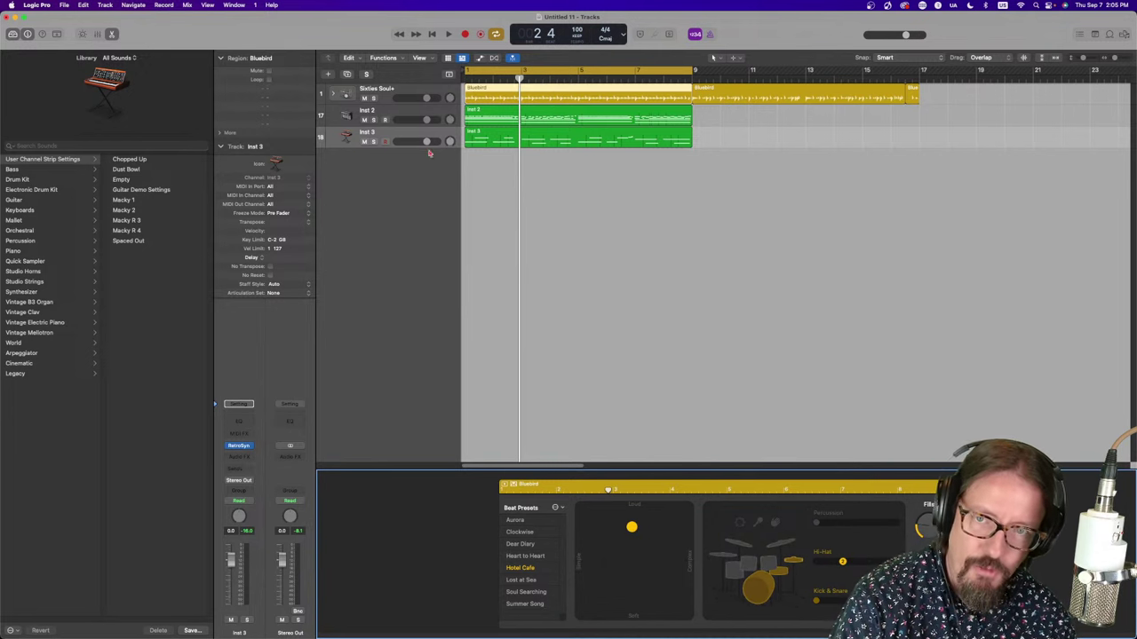
# Enable the Groove Track header component and make Sixties Soul+ the groove track
pyautogui.click(347, 139)
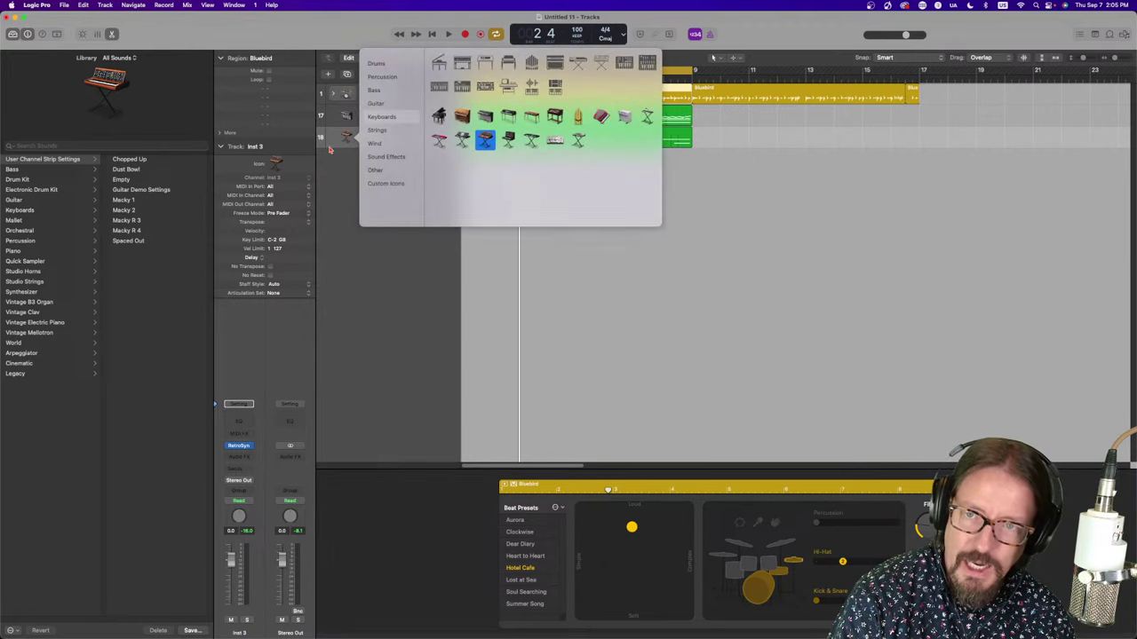
pyautogui.rightClick(329, 148)
pyautogui.moveTo(400, 337)
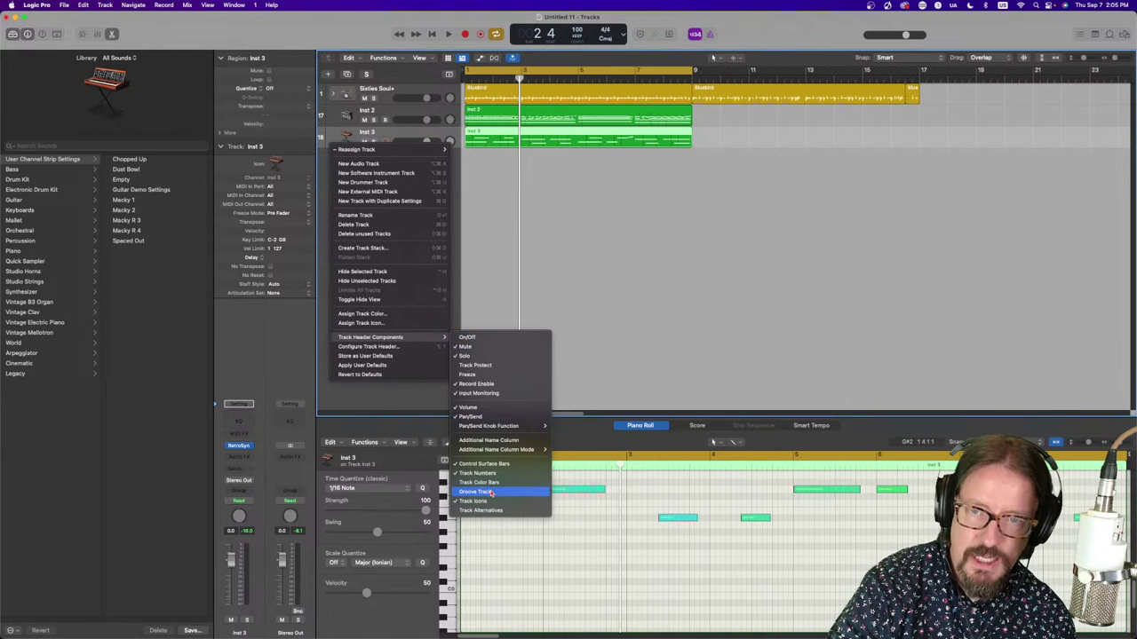
pyautogui.click(293, 196)
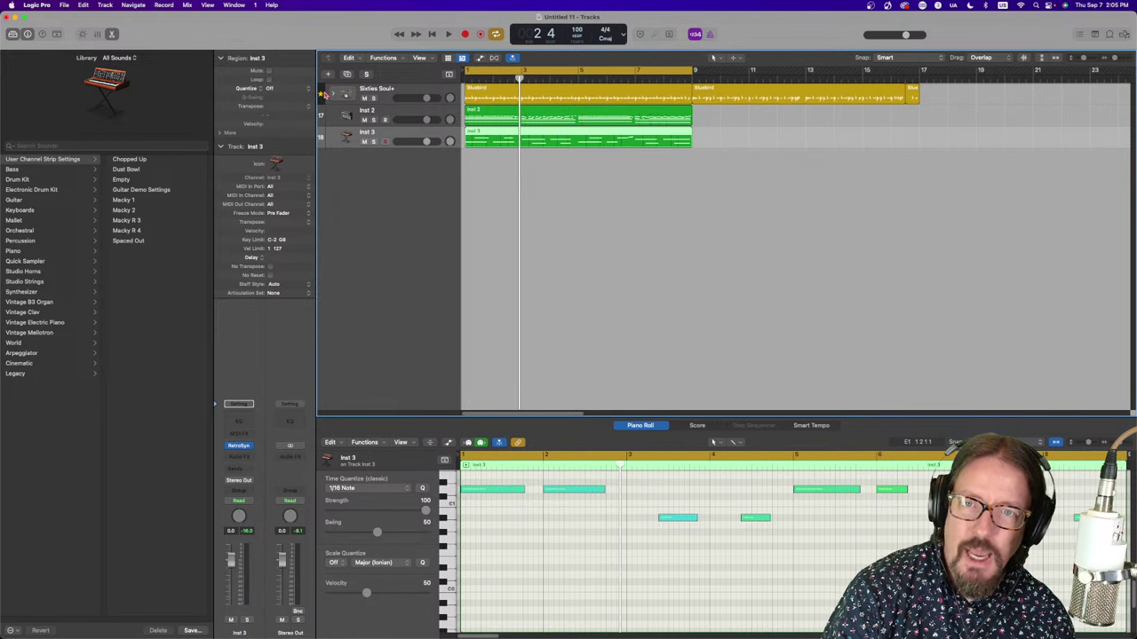
pyautogui.click(321, 94)
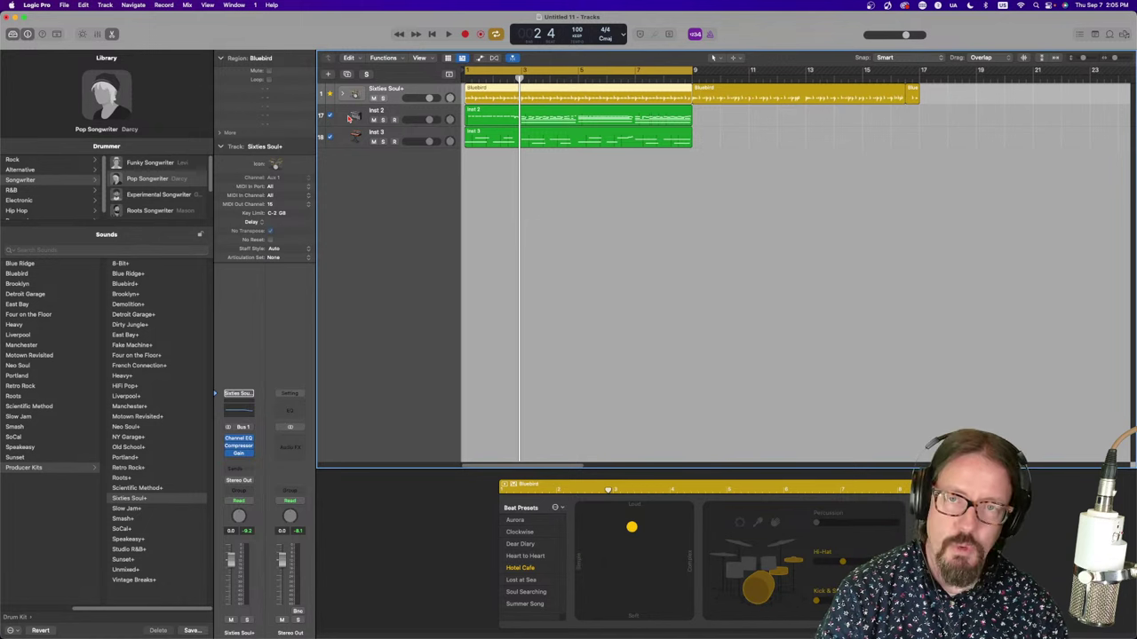
# Play the project through, then set Inst 2 as the groove master track
pyautogui.press('space')
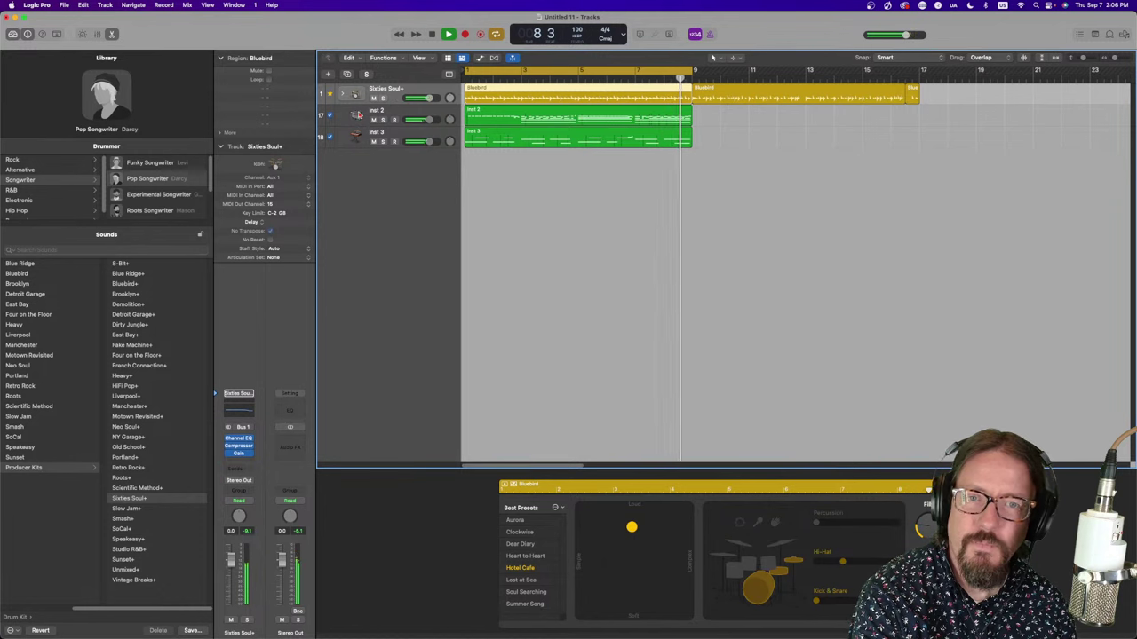
pyautogui.press('space')
pyautogui.press('h')
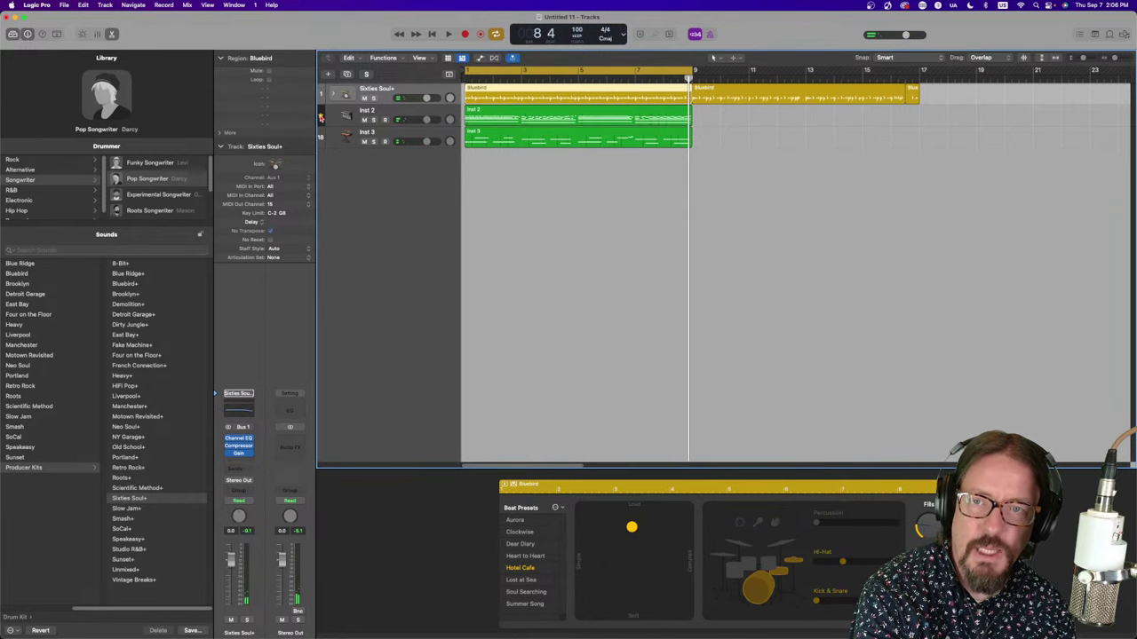
pyautogui.click(577, 120)
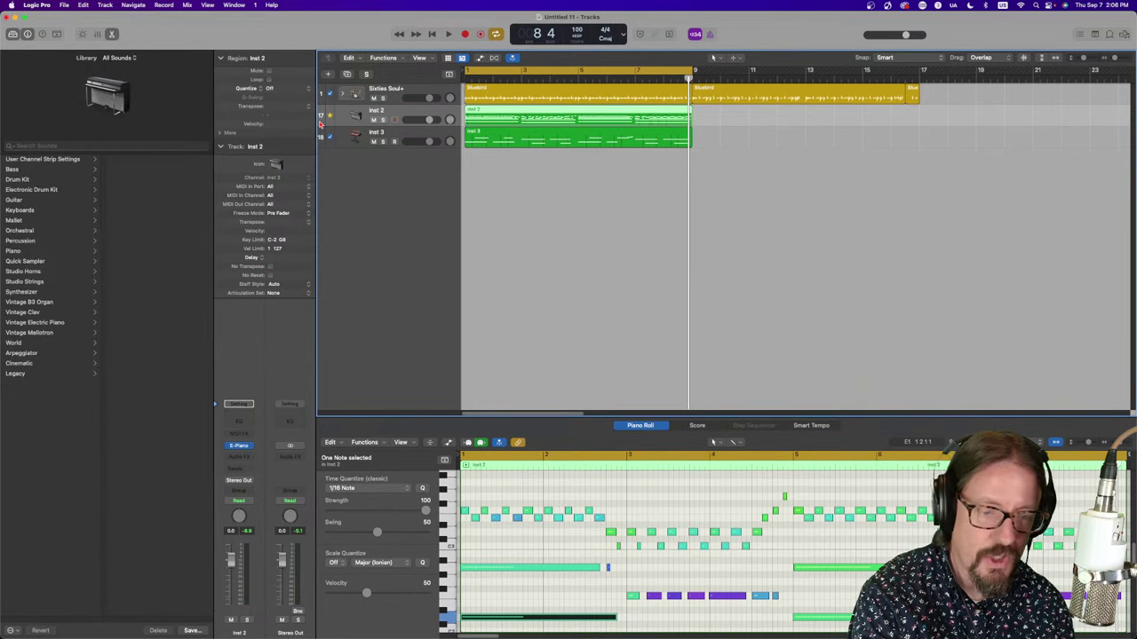
# Play the groove-matched project, then select the Inst 3 track and play it again to view its notes
pyautogui.press('Return')
pyautogui.press('space')
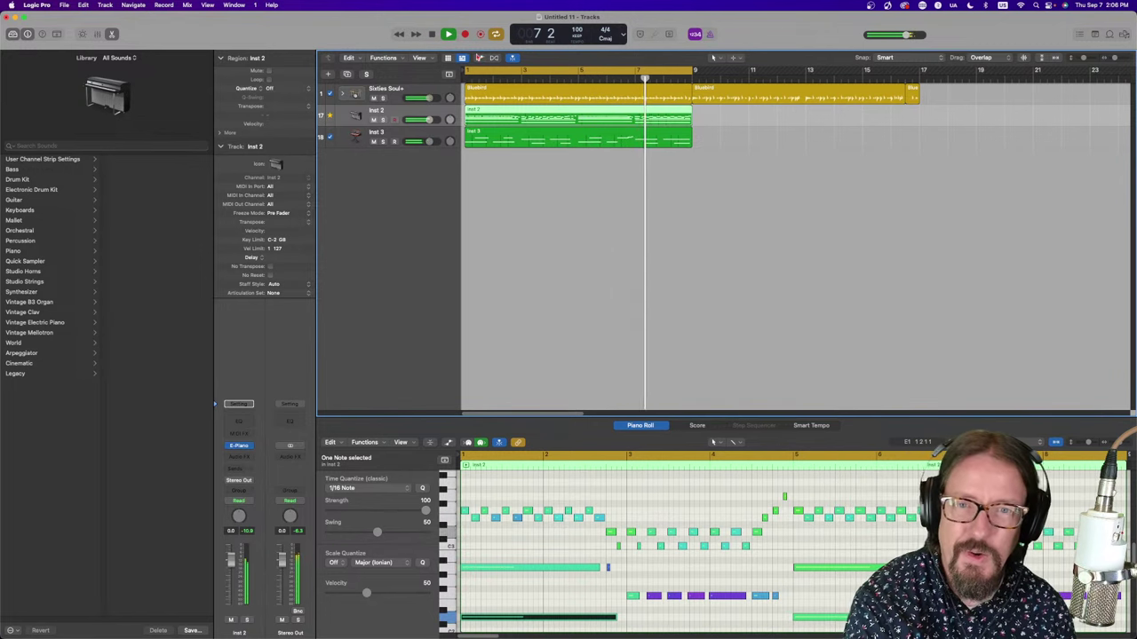
pyautogui.press('space')
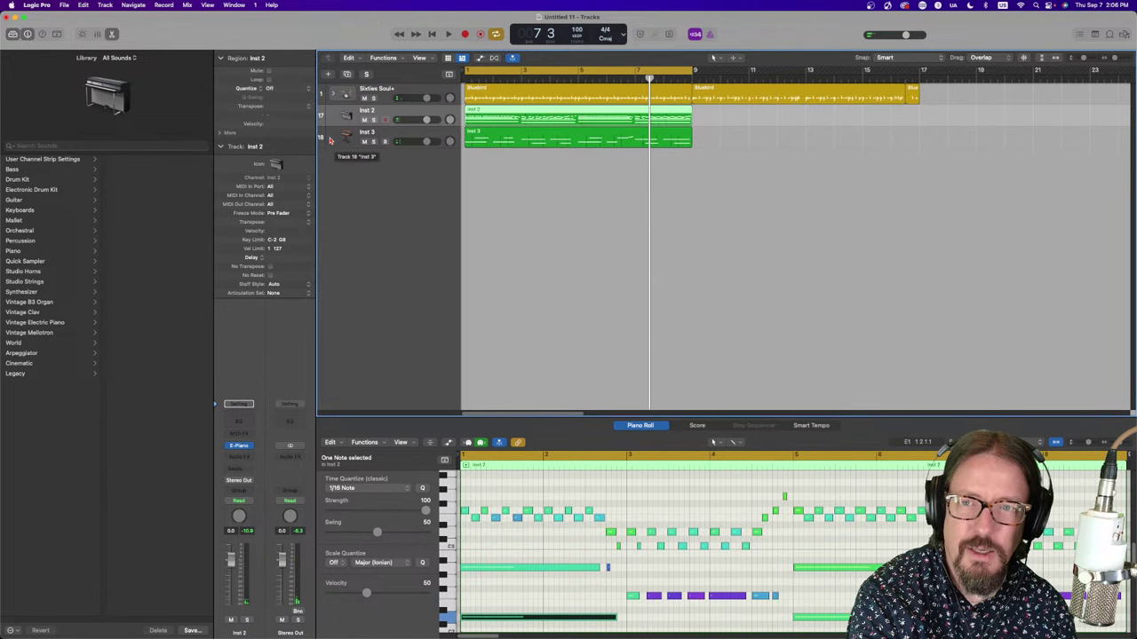
pyautogui.click(329, 139)
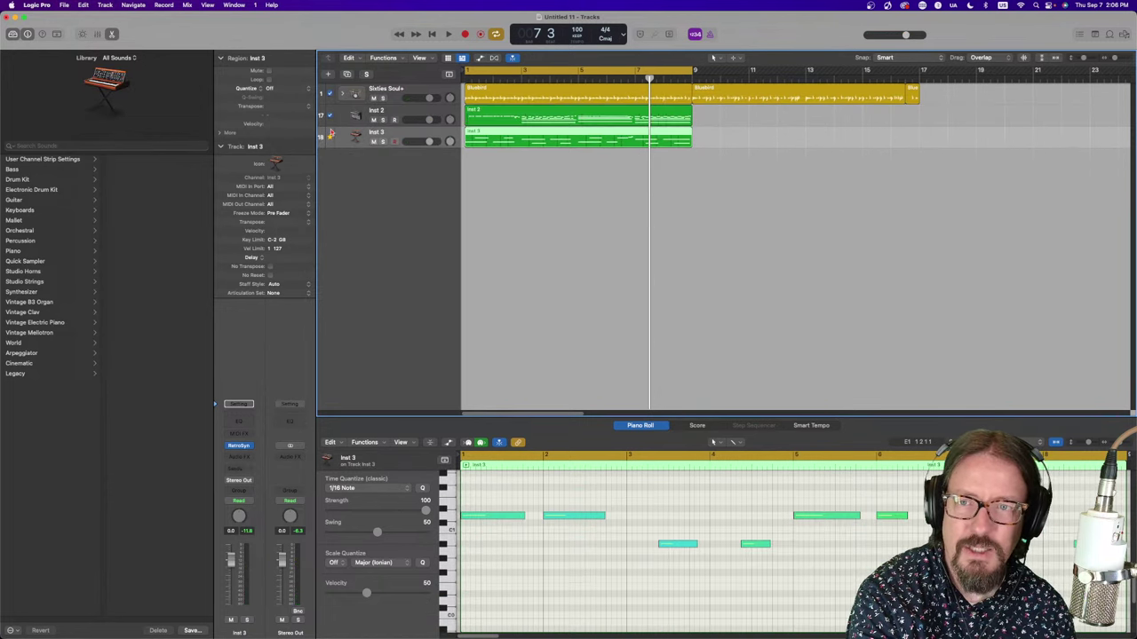
pyautogui.press('Return')
pyautogui.press('space')
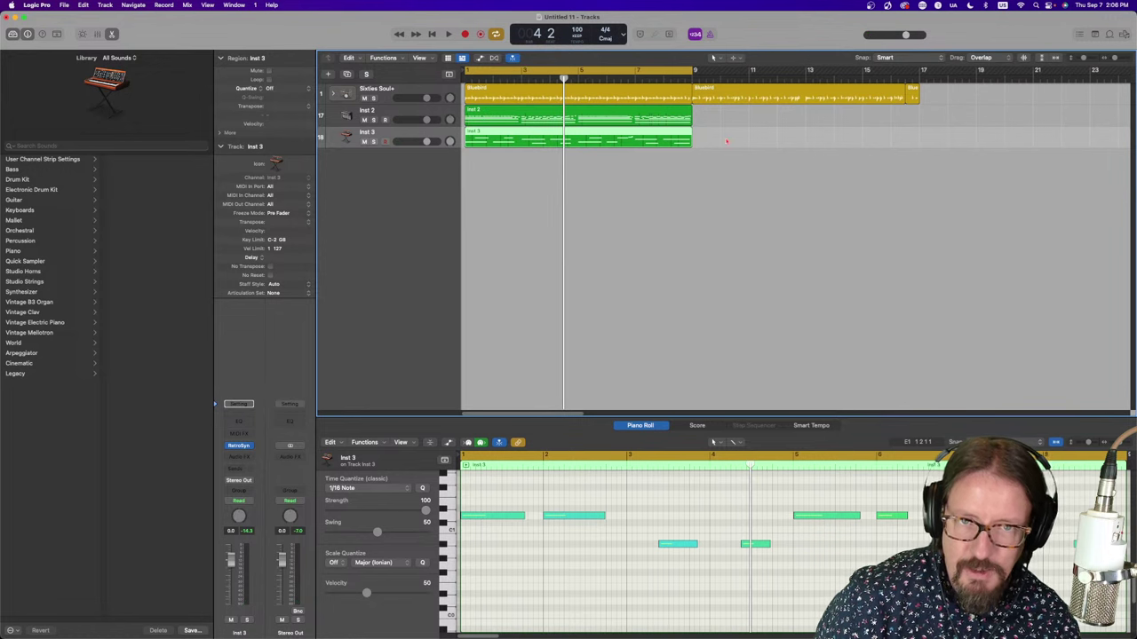
# Delete the second Bluebird region and drag the remaining three regions one bar later to bar 2
pyautogui.click(807, 94)
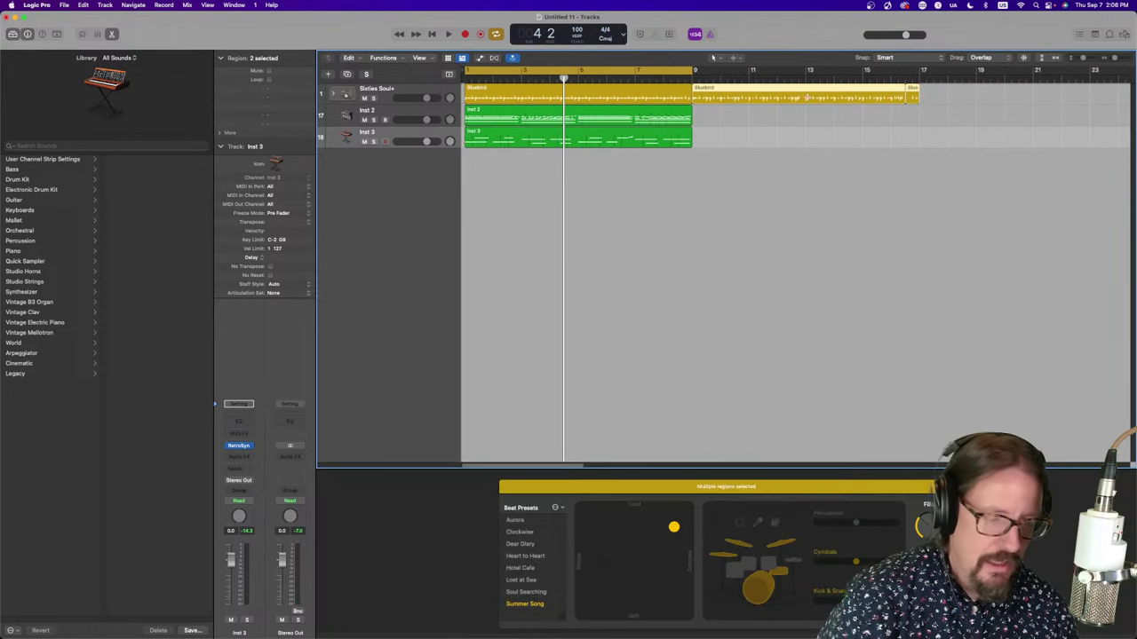
pyautogui.press('Delete')
pyautogui.moveTo(653, 169); pyautogui.dragTo(488, 118)
pyautogui.click(487, 116)
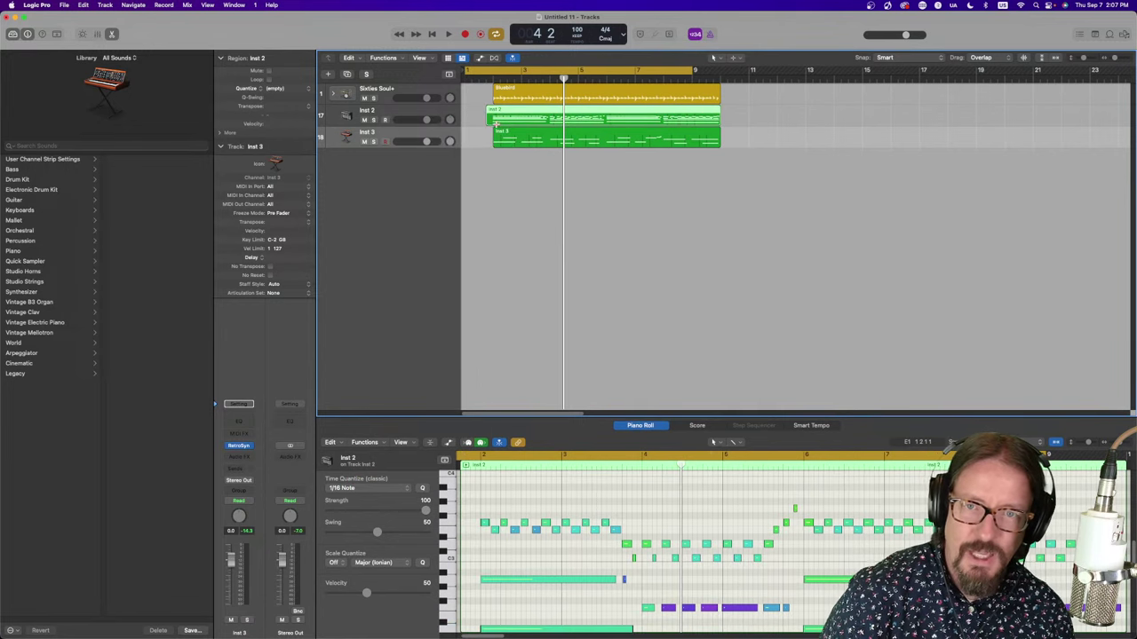
pyautogui.moveTo(517, 117); pyautogui.dragTo(517, 117)
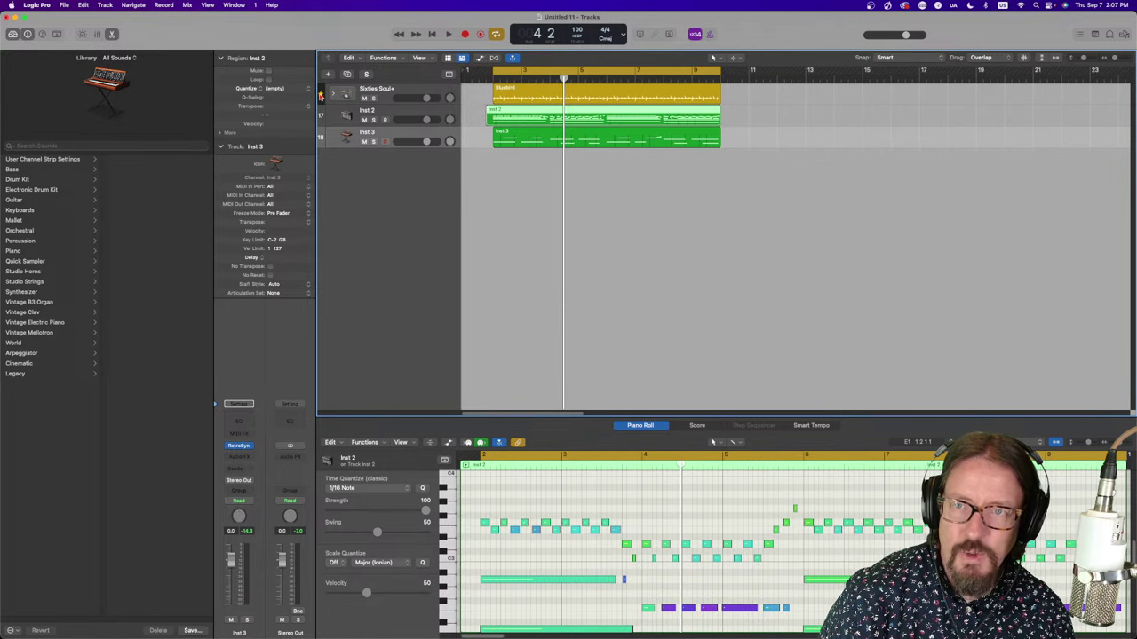
# Select the Sixties Soul+ drummer track and play the project briefly
pyautogui.click(321, 96)
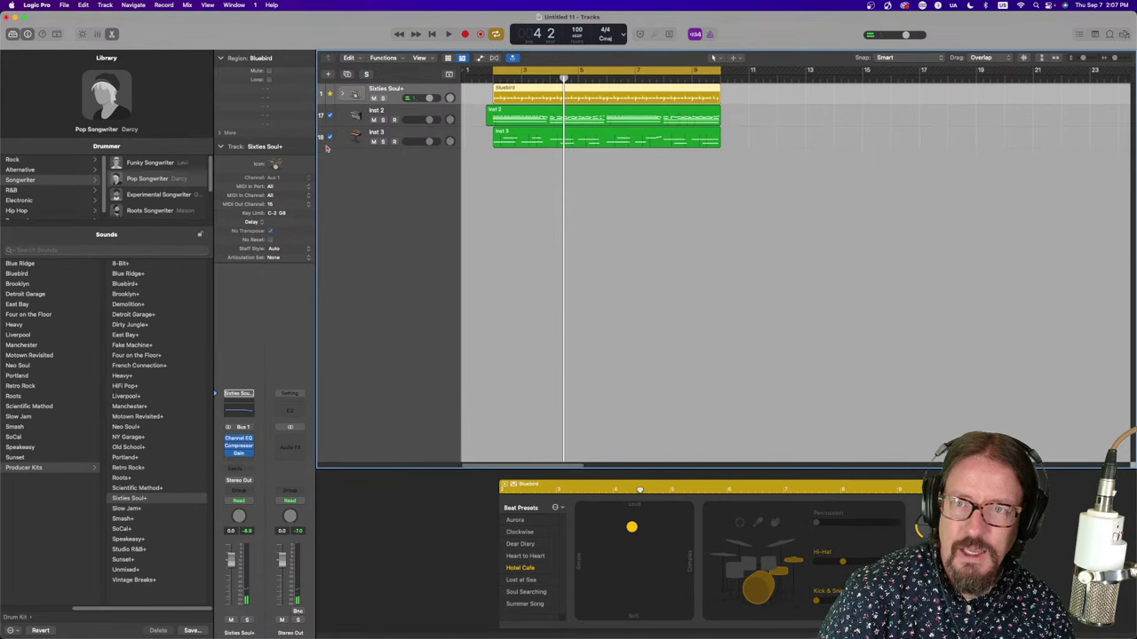
pyautogui.press('Return')
pyautogui.press('space')
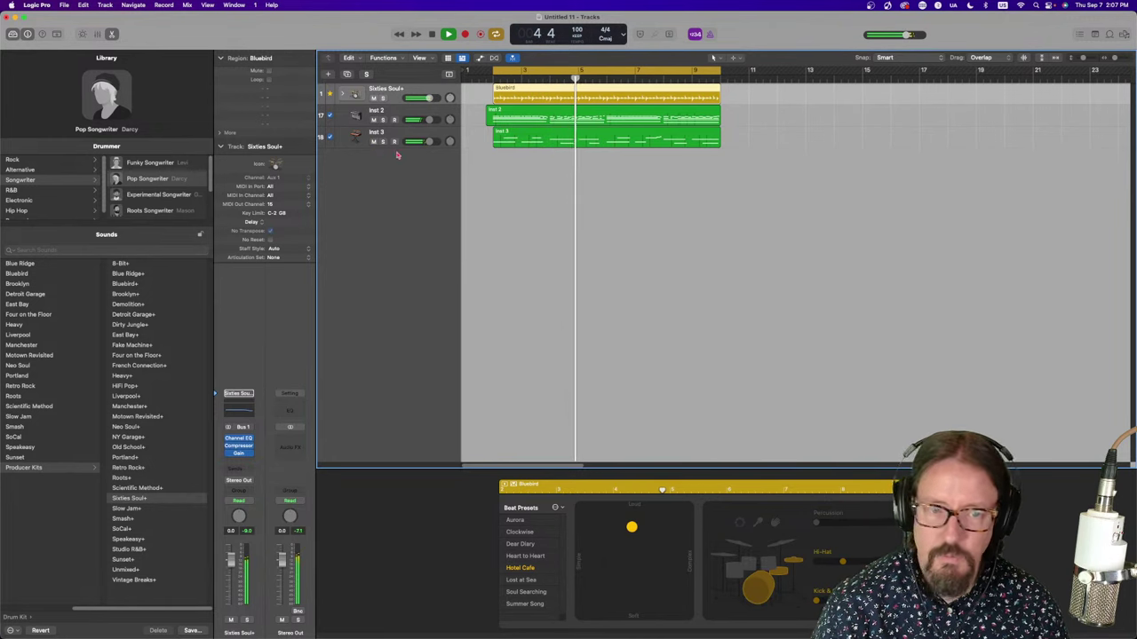
pyautogui.press('space')
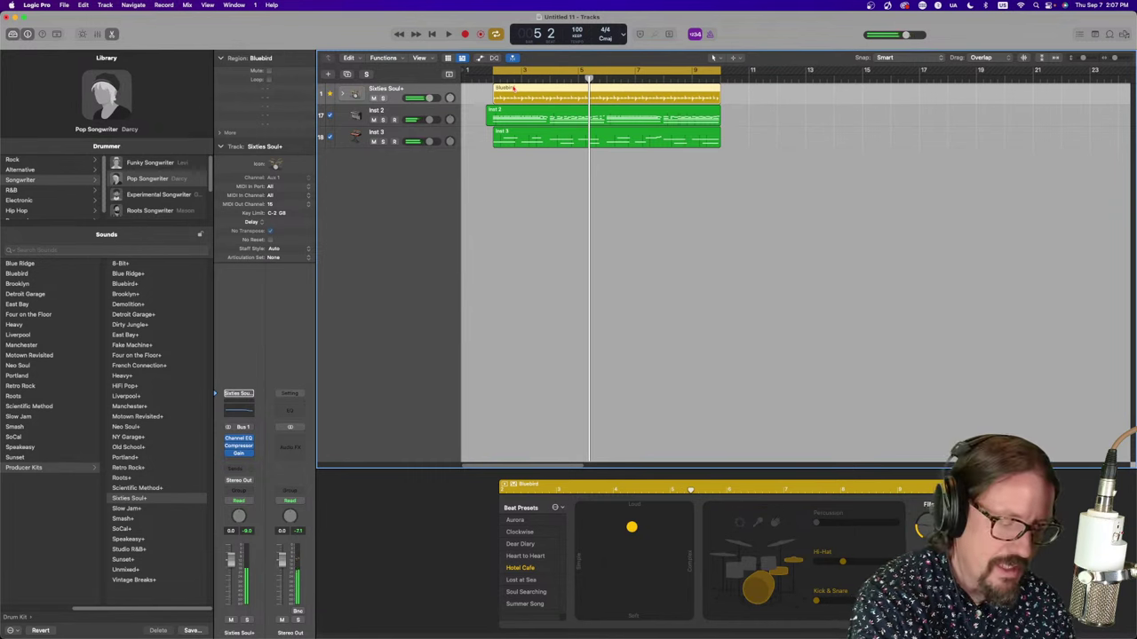
# Zoom in around bar 5, enlarge the lanes, open the Inst 2 region's notes and play from bar 2
pyautogui.press('super+Right')
pyautogui.press('super+Right')
pyautogui.press('super+Right')
pyautogui.press('super+Right')
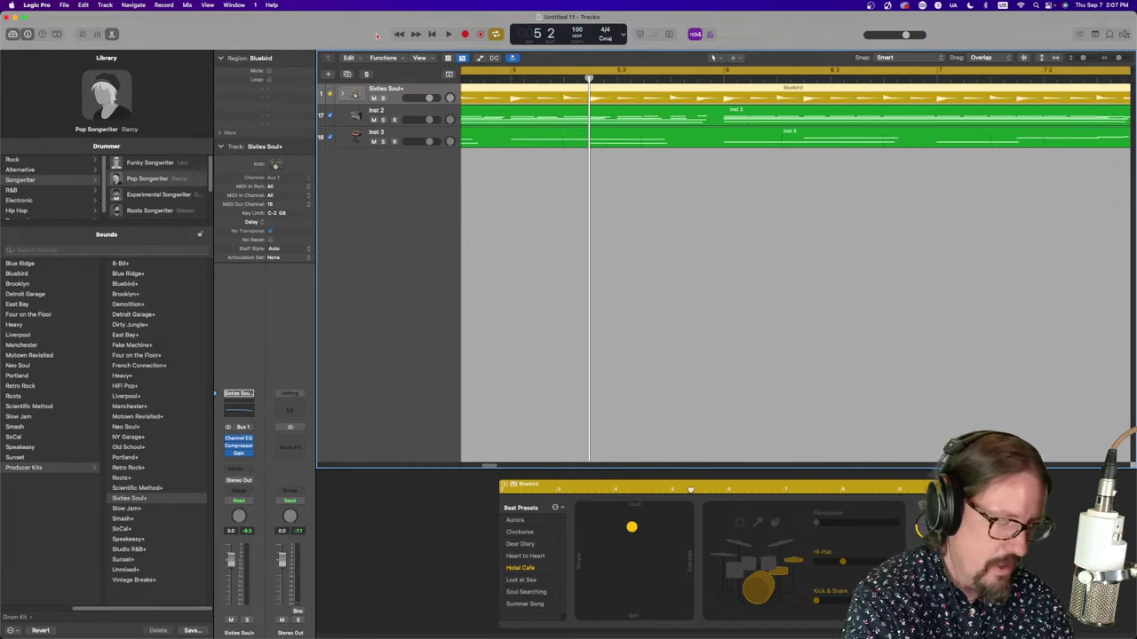
pyautogui.press('super+Down')
pyautogui.press('super+Down')
pyautogui.press('super+Down')
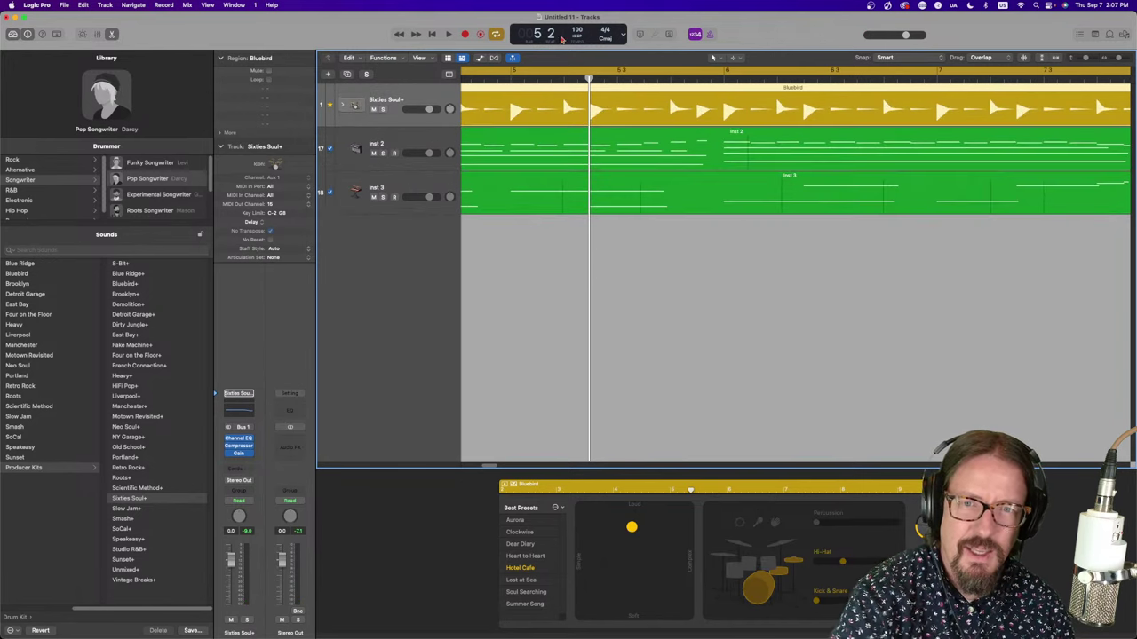
pyautogui.doubleClick(568, 139)
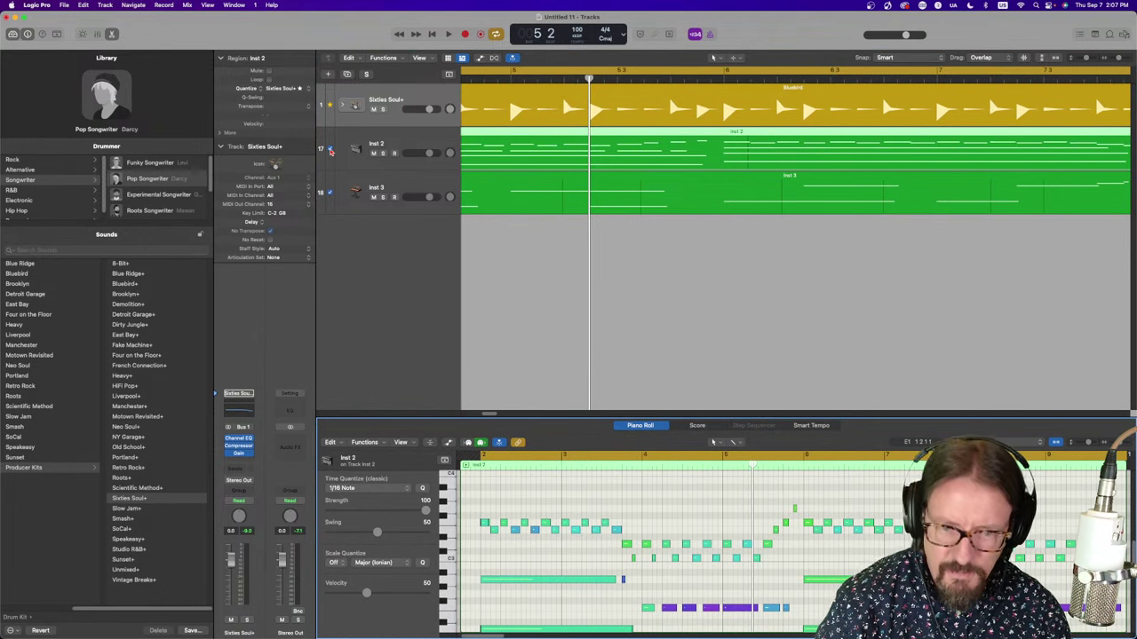
pyautogui.click(330, 151)
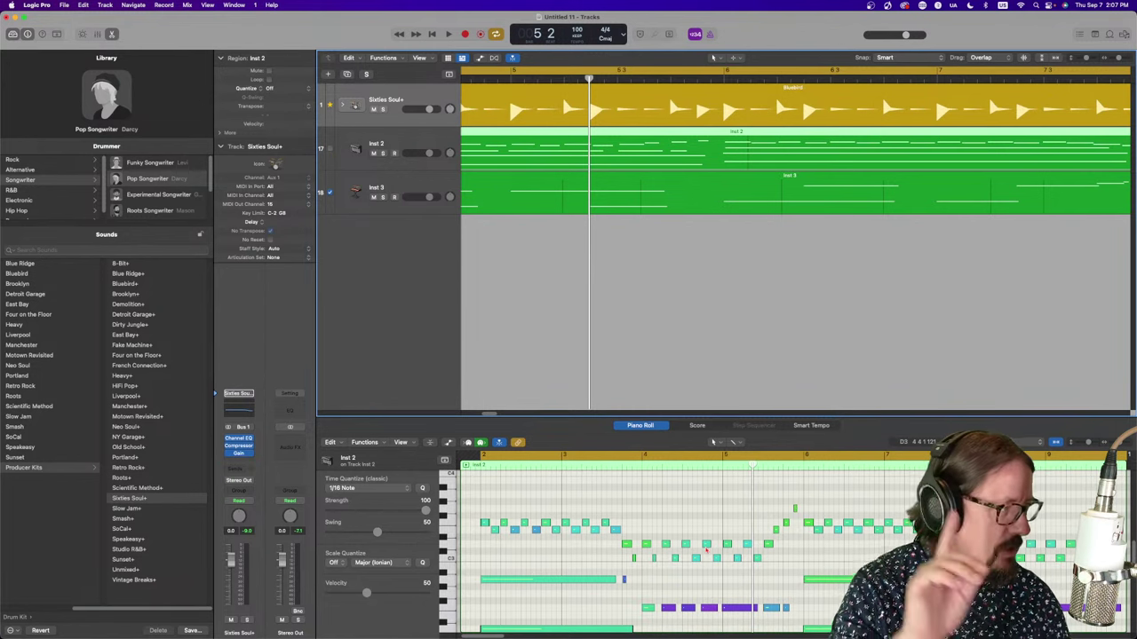
pyautogui.moveTo(706, 552)
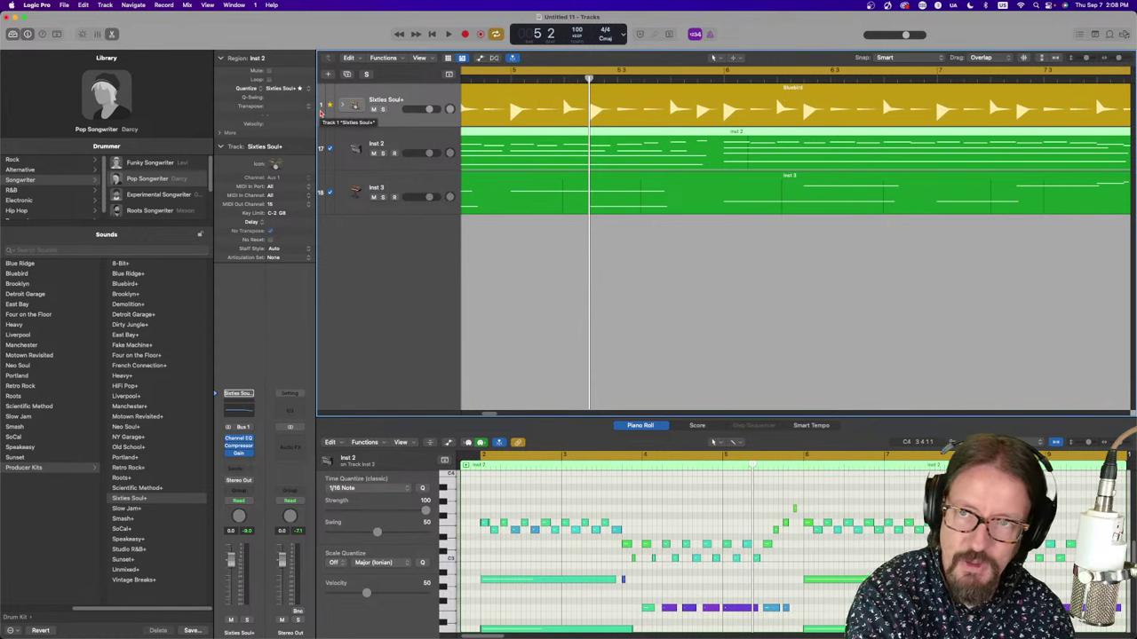
pyautogui.press('space')
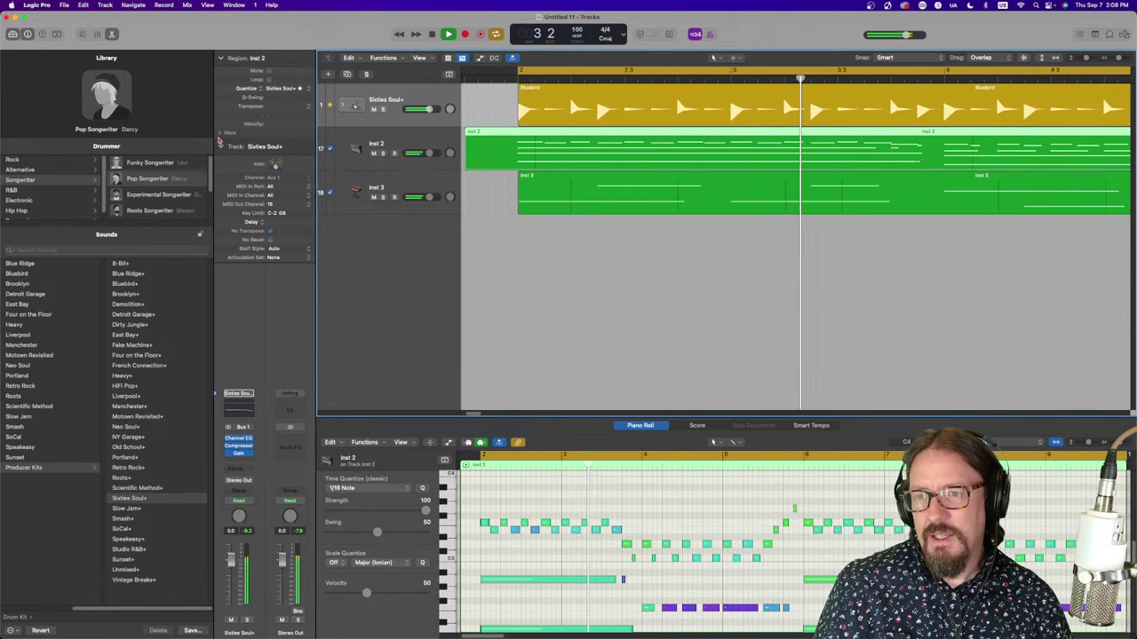
# Lower the Inst 2 region's Q-Strength to about 80% in the Region inspector
pyautogui.click(220, 135)
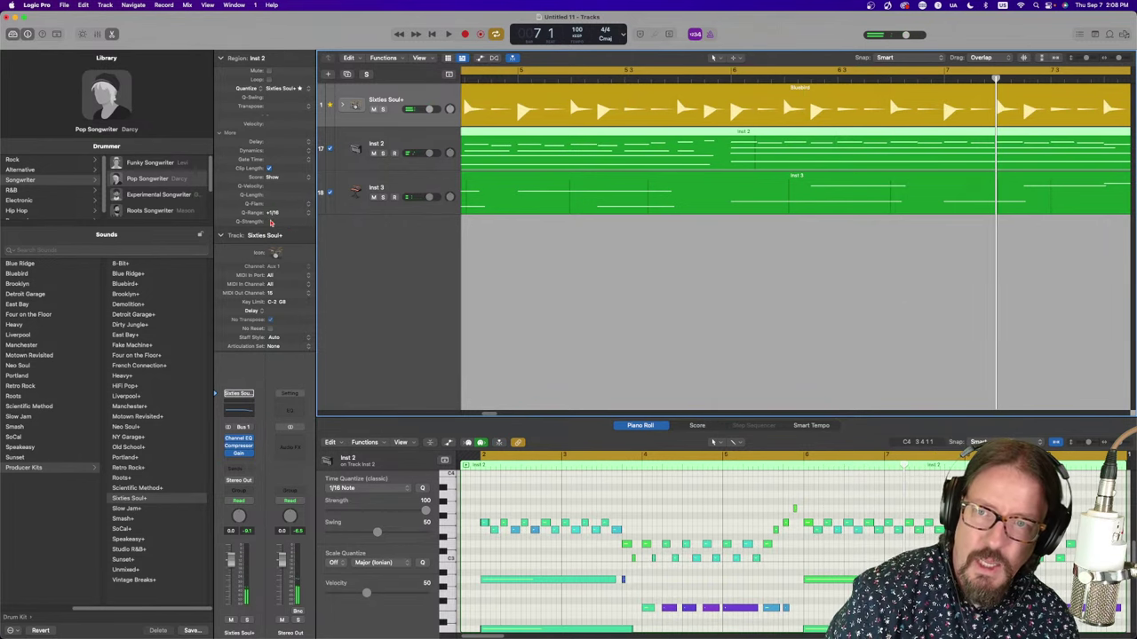
pyautogui.click(307, 90)
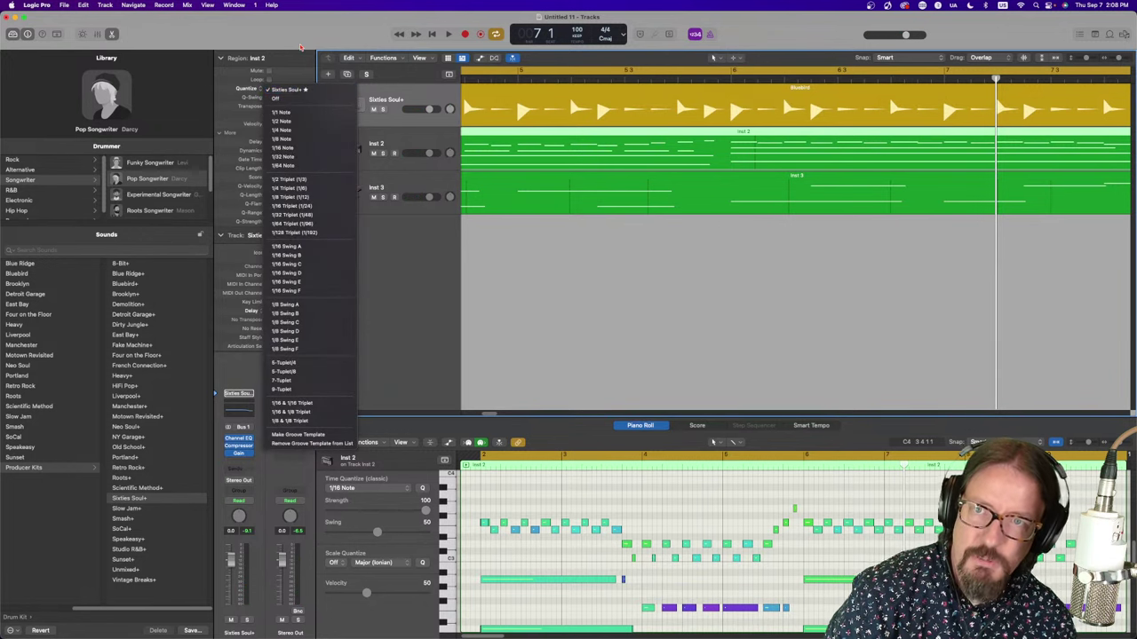
pyautogui.click(302, 47)
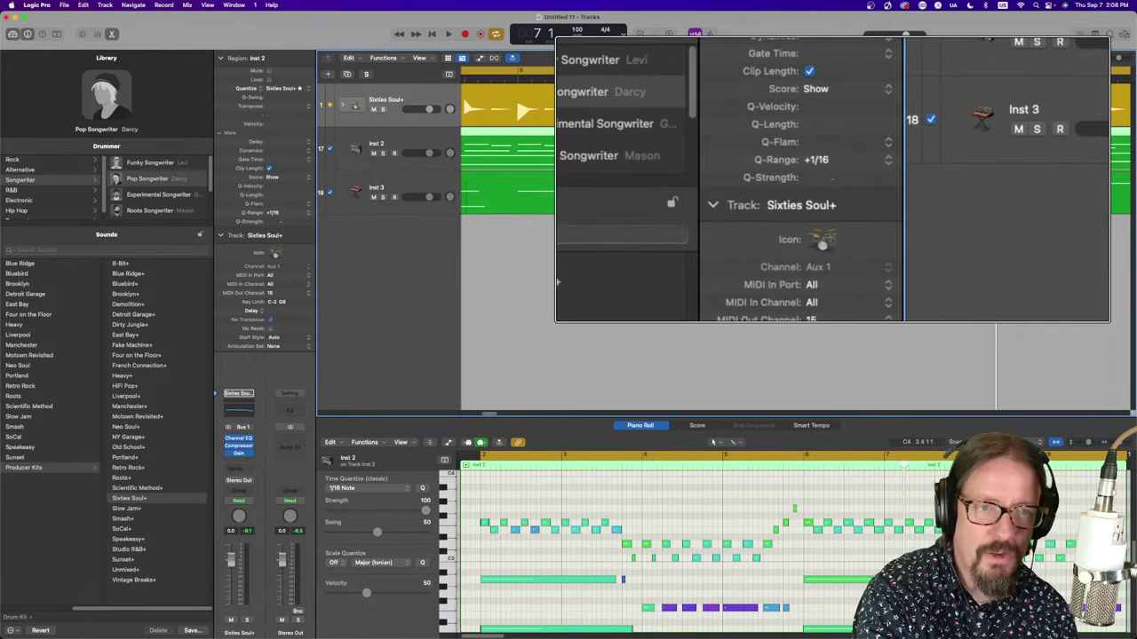
pyautogui.moveTo(271, 221); pyautogui.dragTo(271, 241)
# Listen to the looser Inst 2 timing, then show the Inst 3 region's notes and zoom out
pyautogui.press('space')
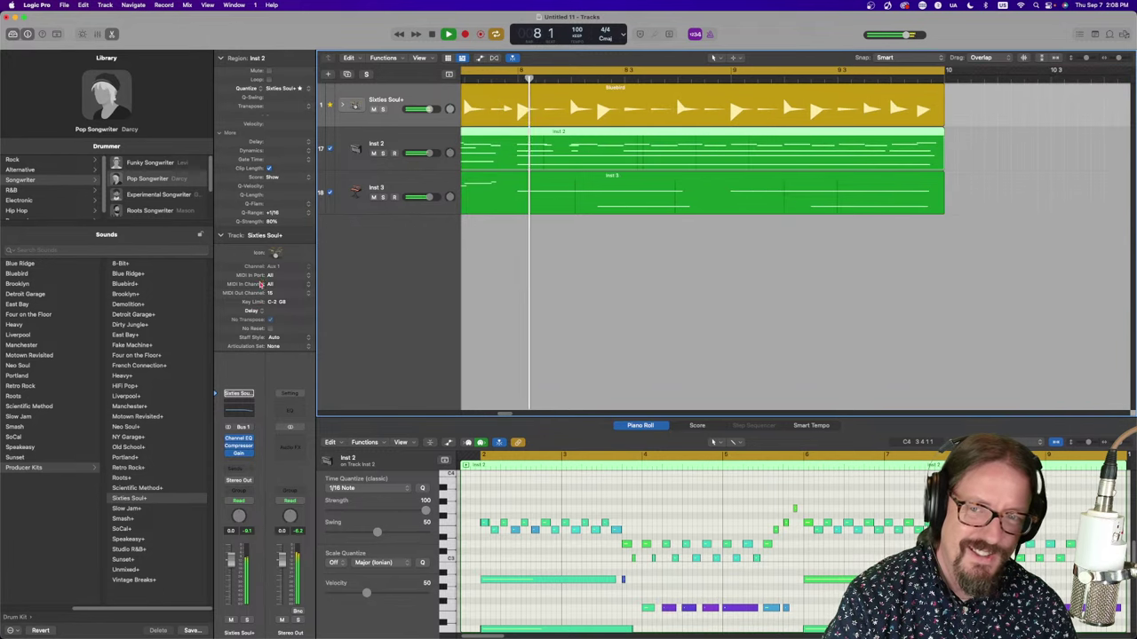
pyautogui.press('space')
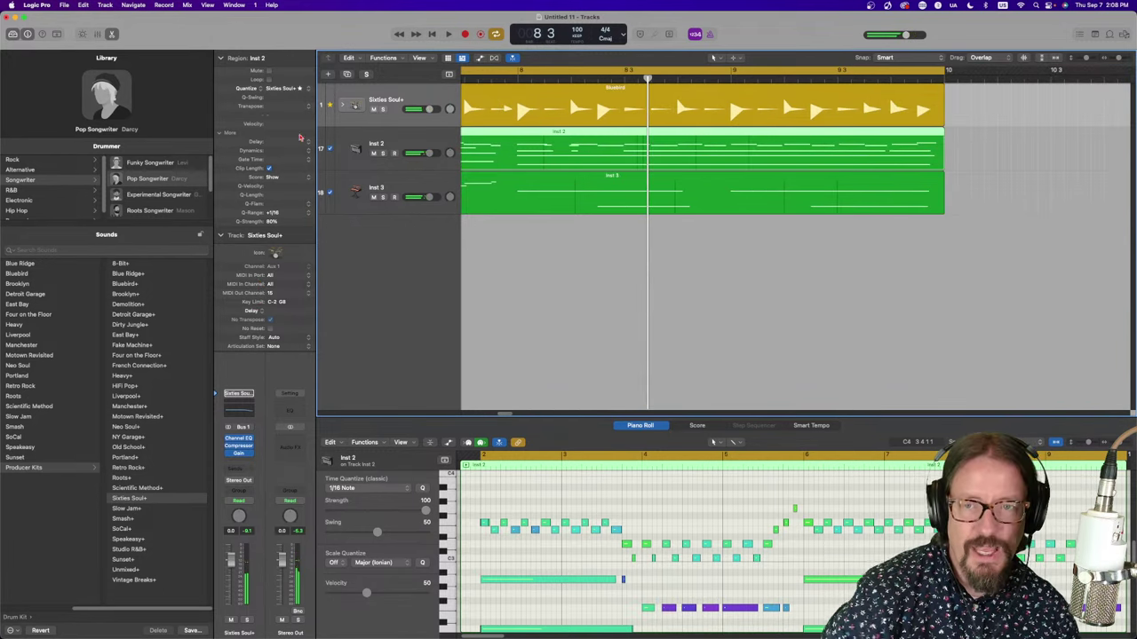
pyautogui.click(480, 179)
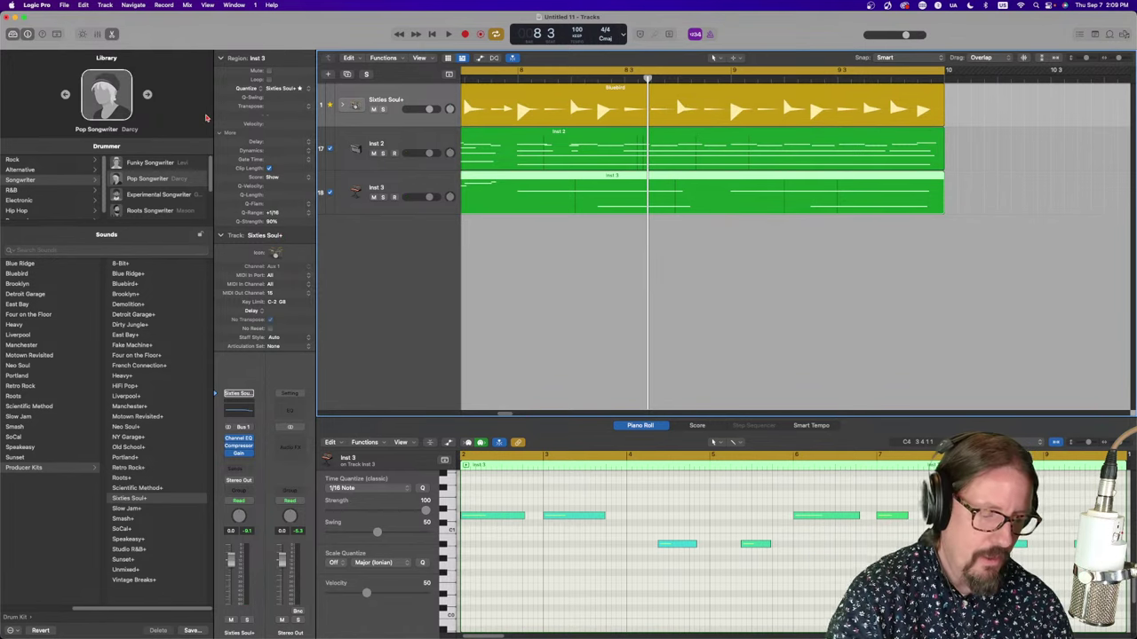
pyautogui.press('super+Left')
pyautogui.press('super+Left')
pyautogui.press('super+Left')
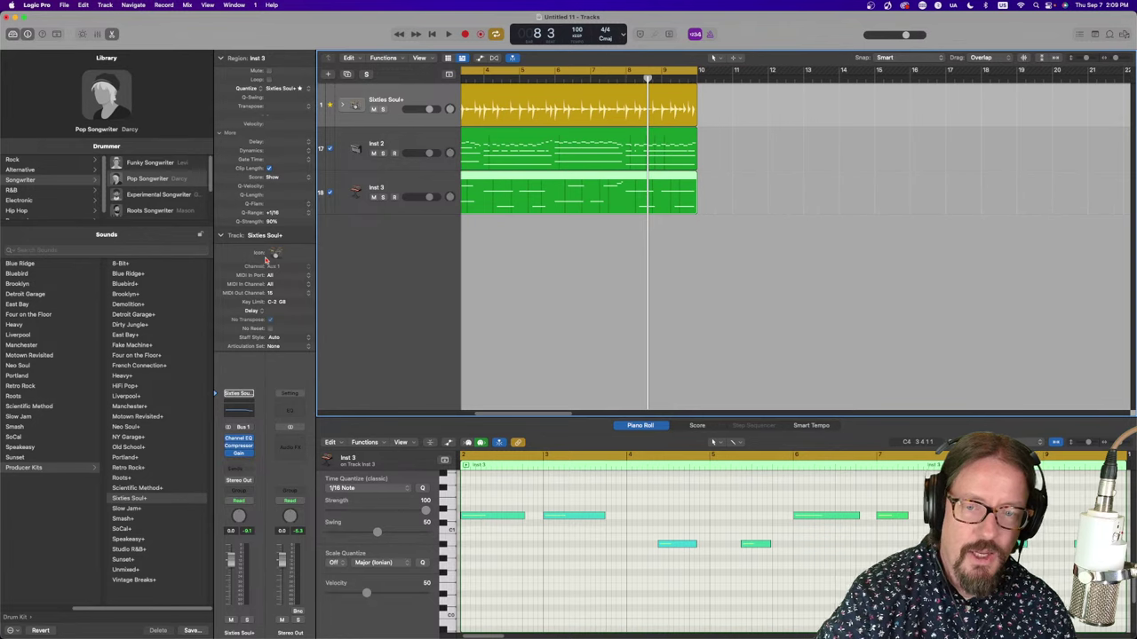
# Split bar 9 of the Sixties Soul drummer region into its own Bluebird region and open the Drummer editor
pyautogui.press('e')
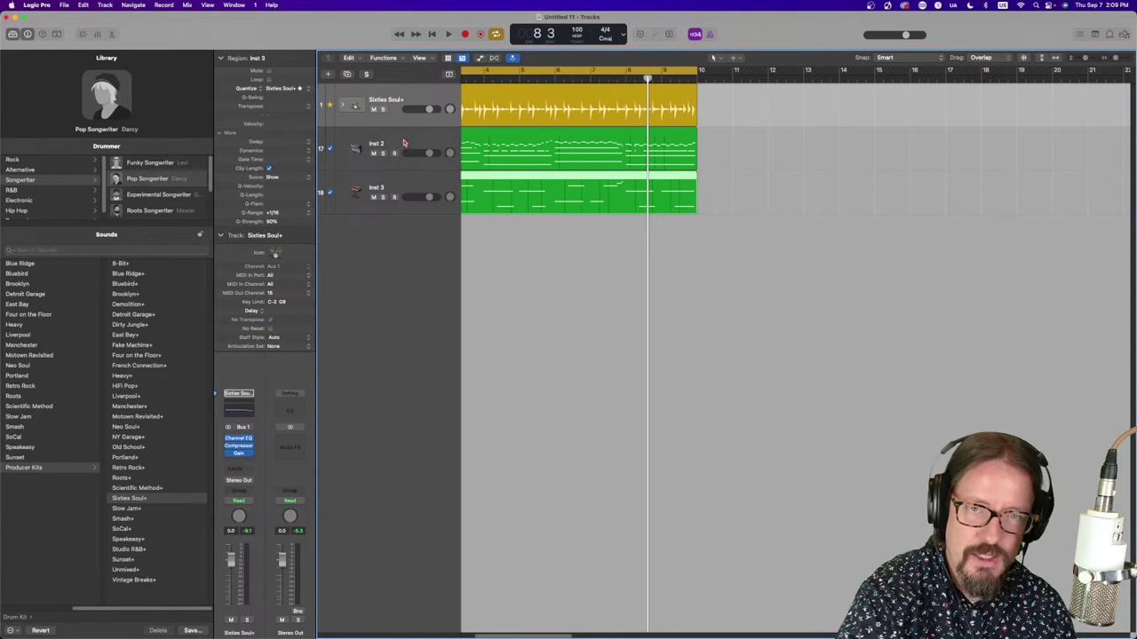
pyautogui.hscroll(-3, 417, 169)
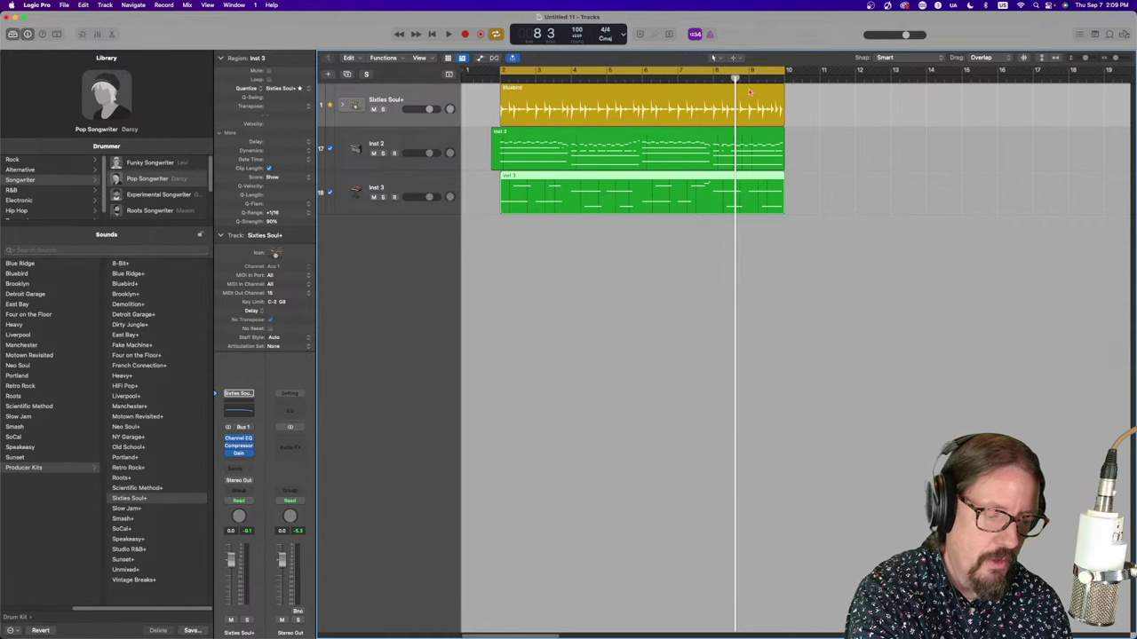
pyautogui.click(749, 113)
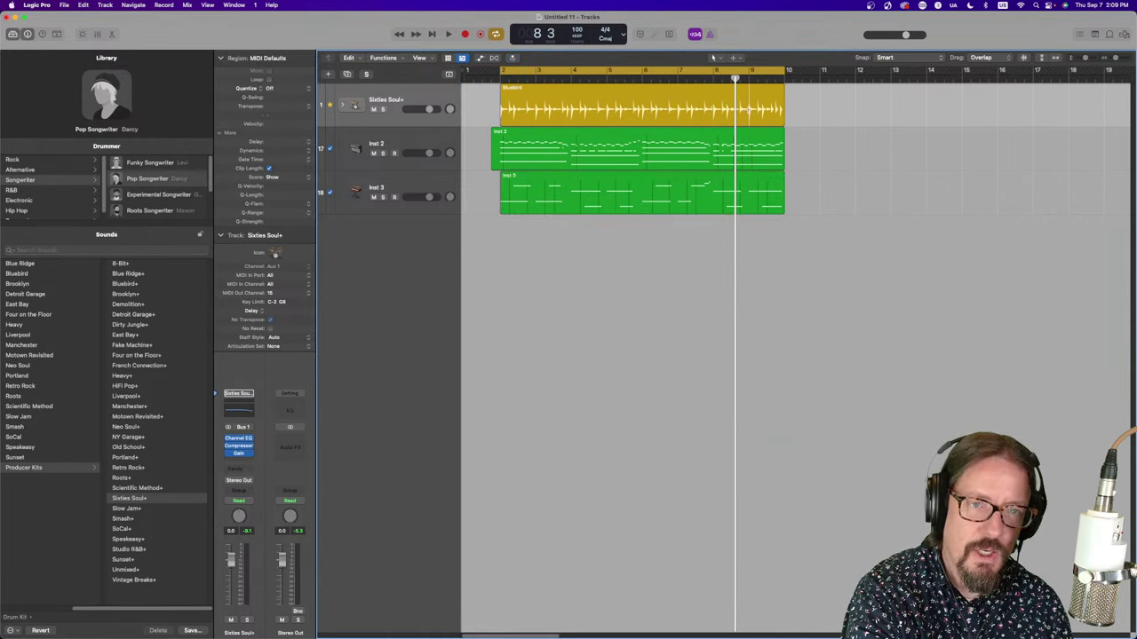
pyautogui.moveTo(749, 111); pyautogui.dragTo(783, 114)
pyautogui.click(775, 99)
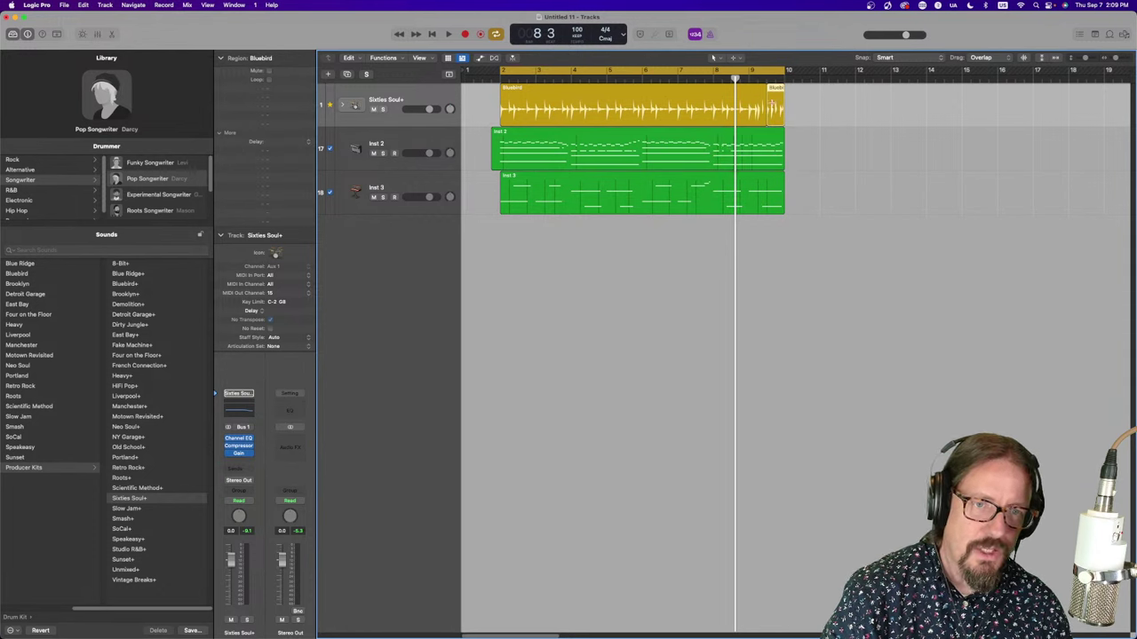
pyautogui.press('e')
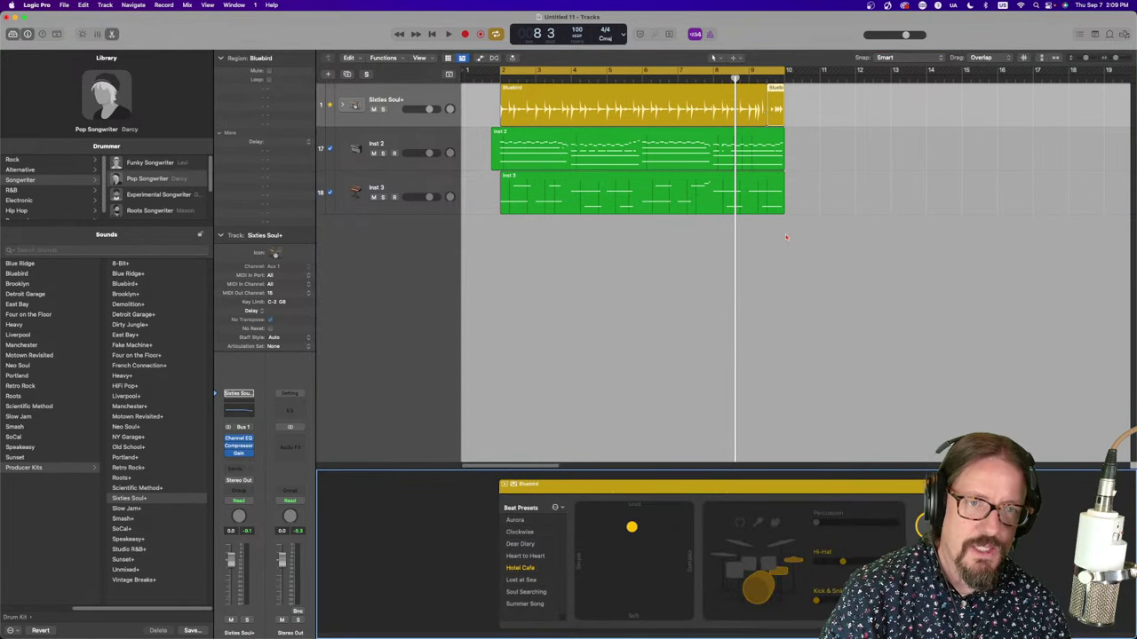
# Set the drummer's Kick & Snare to follow Inst 3 and listen to the result
pyautogui.click(945, 446)
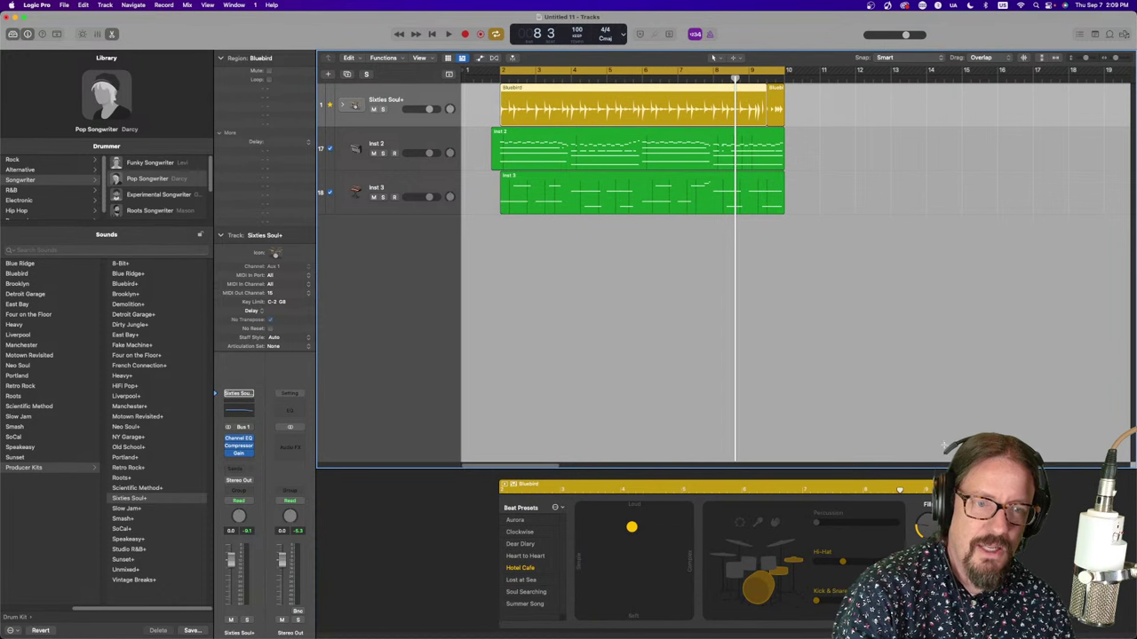
pyautogui.click(923, 531)
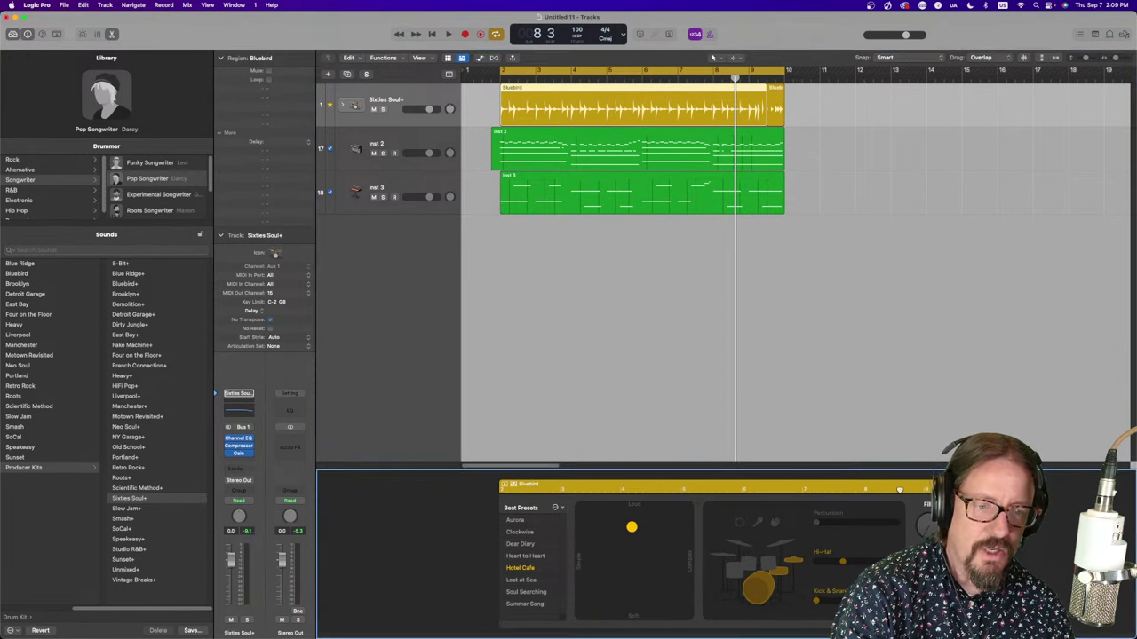
pyautogui.click(498, 80)
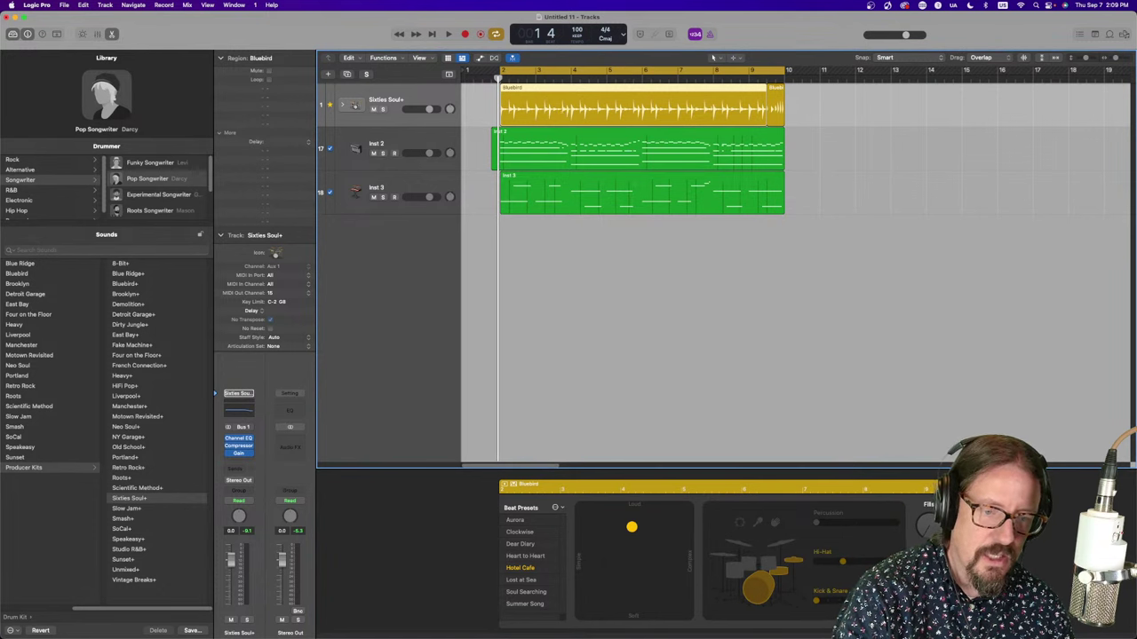
pyautogui.click(826, 603)
pyautogui.click(826, 603)
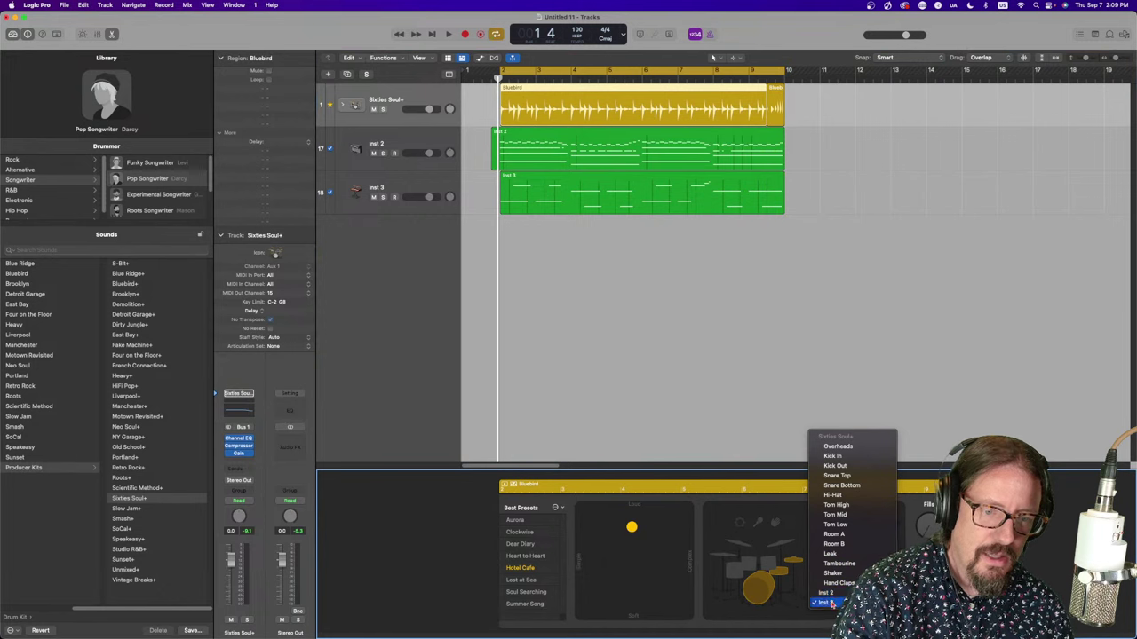
pyautogui.click(826, 603)
pyautogui.press('space')
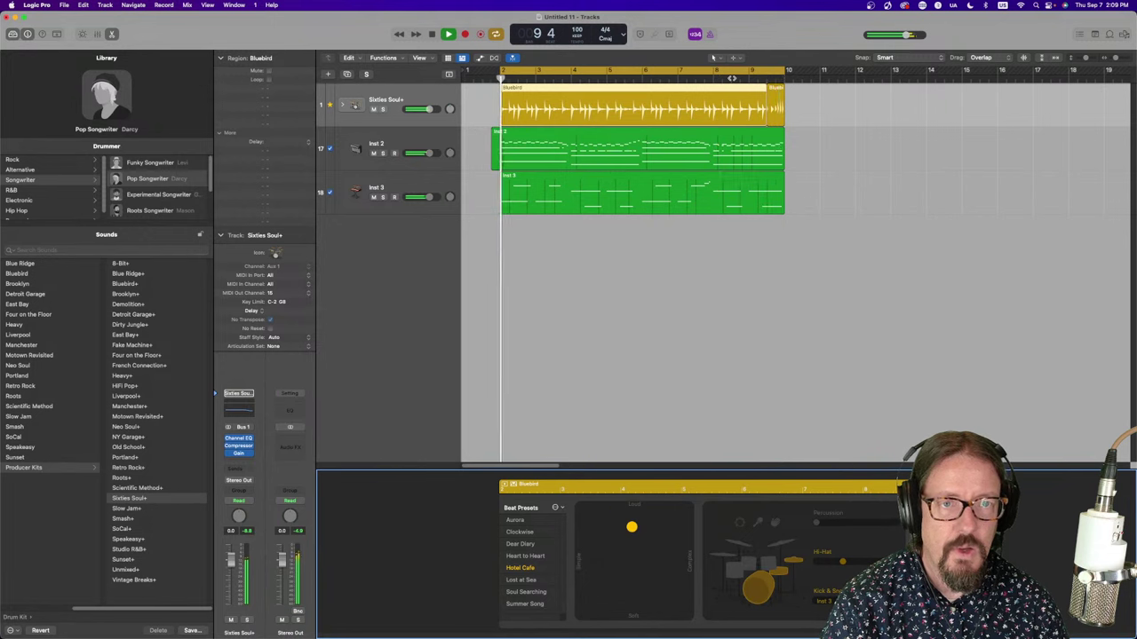
pyautogui.press('space')
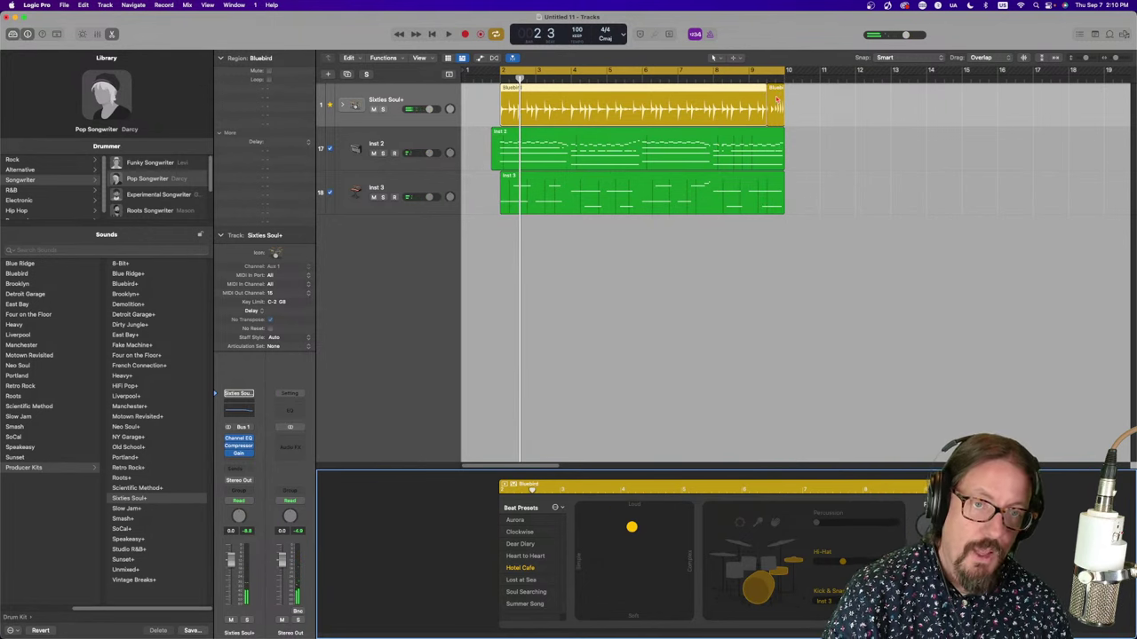
pyautogui.press('Tab')
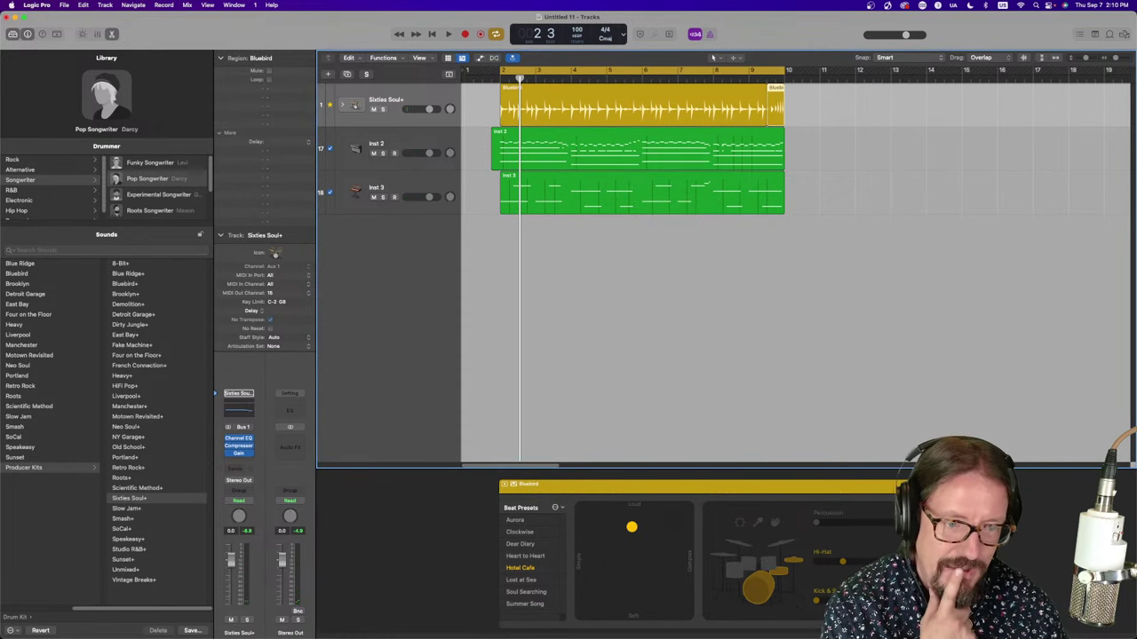
pyautogui.press('Tab')
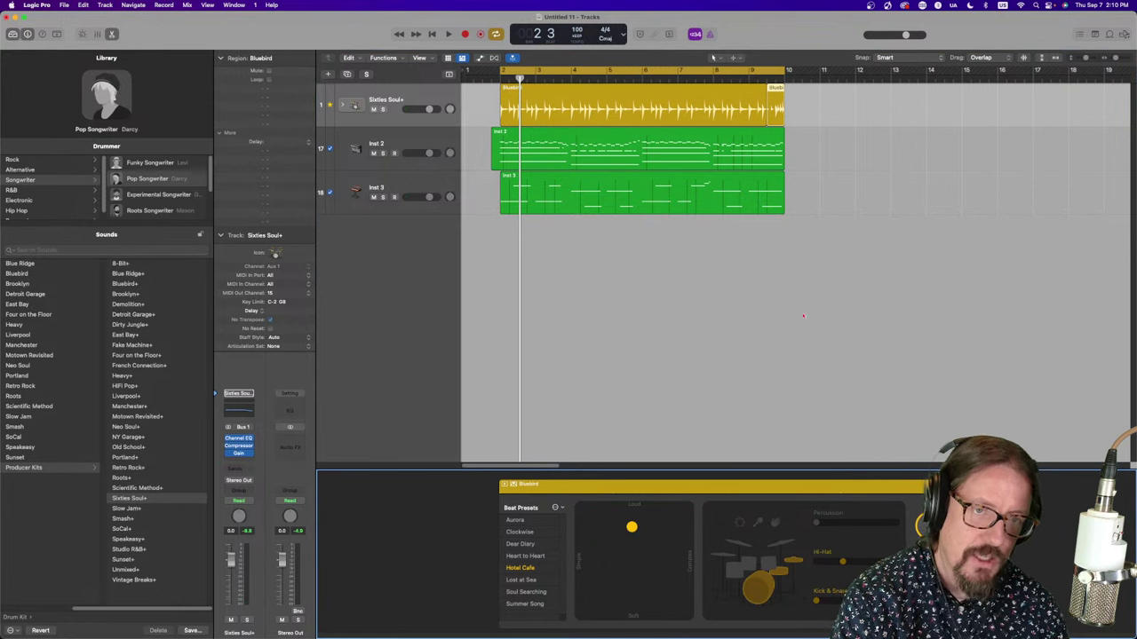
# Audition the drum ending from bar 9 beat 3 with the cycle loop turned back on
pyautogui.click(757, 71)
pyautogui.click(755, 79)
pyautogui.press('space')
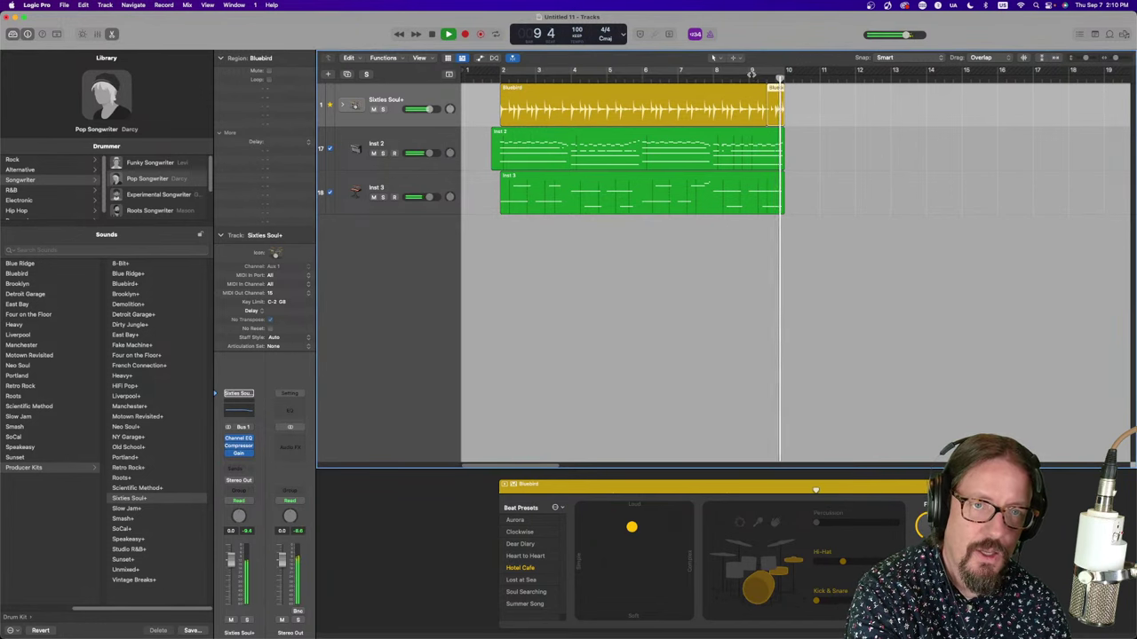
pyautogui.press('c')
pyautogui.press('space')
pyautogui.press('space')
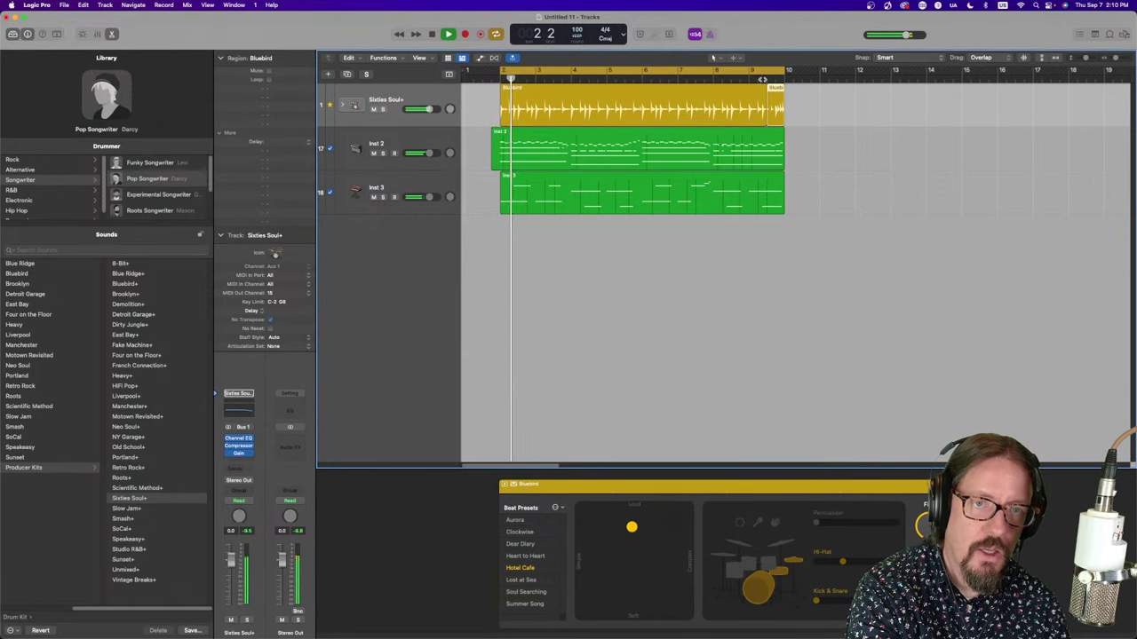
pyautogui.click(761, 79)
pyautogui.press('space')
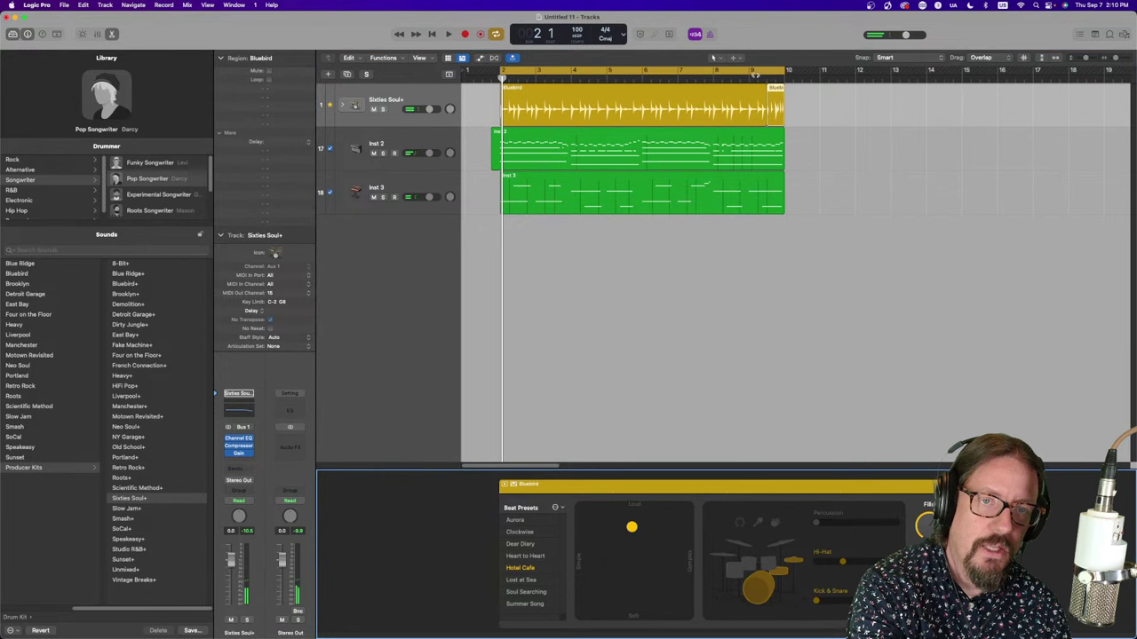
pyautogui.press('space')
pyautogui.click(757, 79)
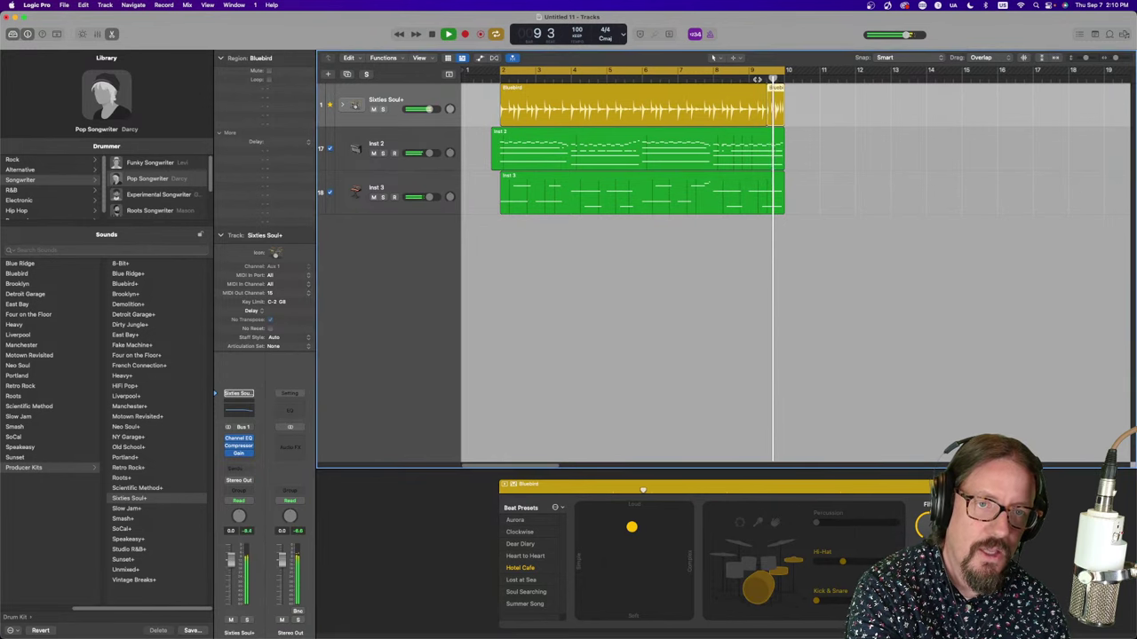
pyautogui.press('space')
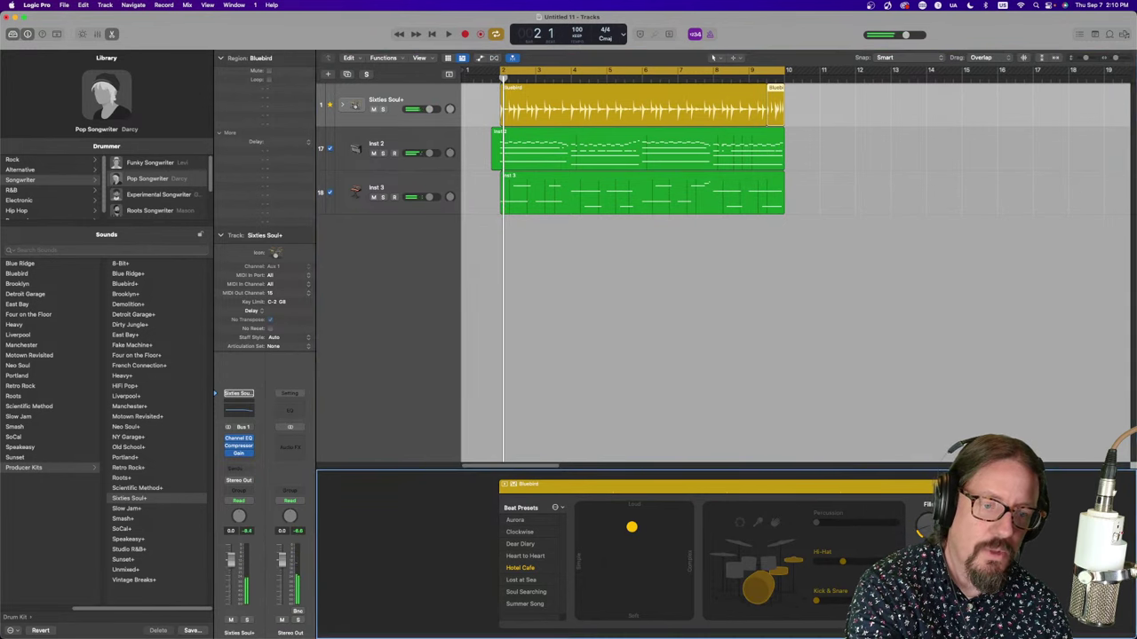
pyautogui.click(756, 79)
pyautogui.press('space')
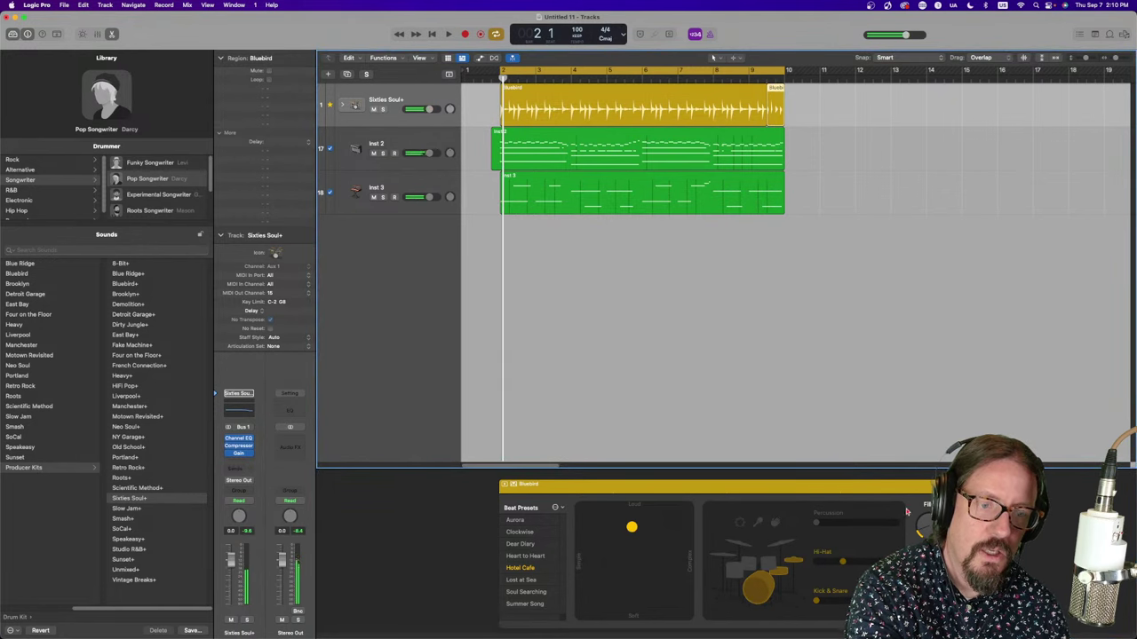
pyautogui.press('Tab')
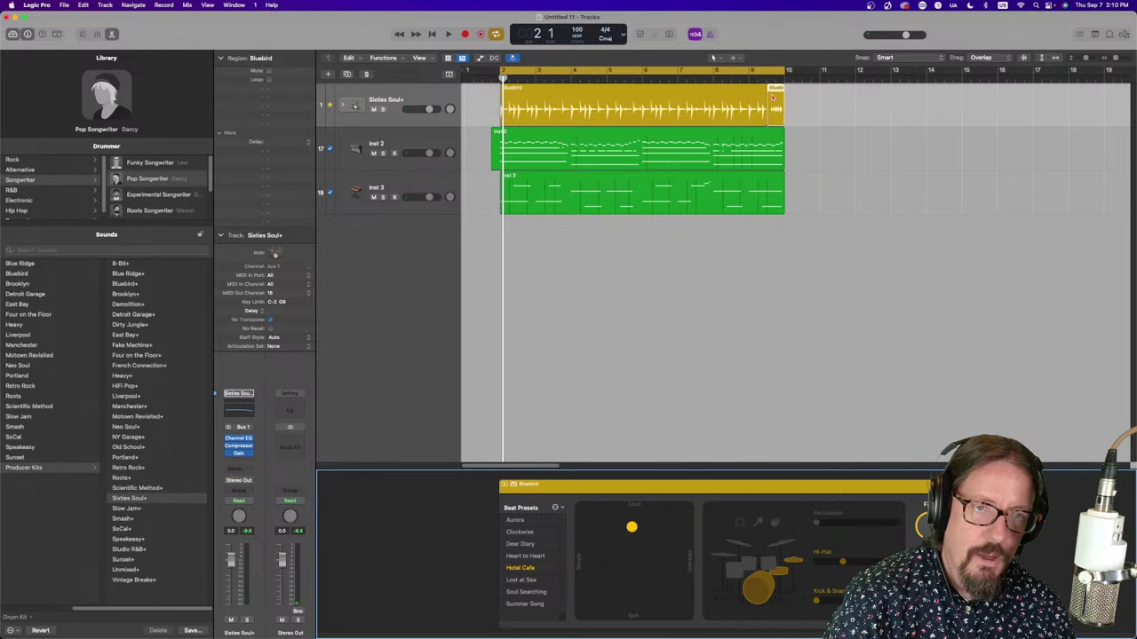
# Convert the Bluebird drummer region to a MIDI region and play it in an enlarged Piano Roll
pyautogui.rightClick(772, 99)
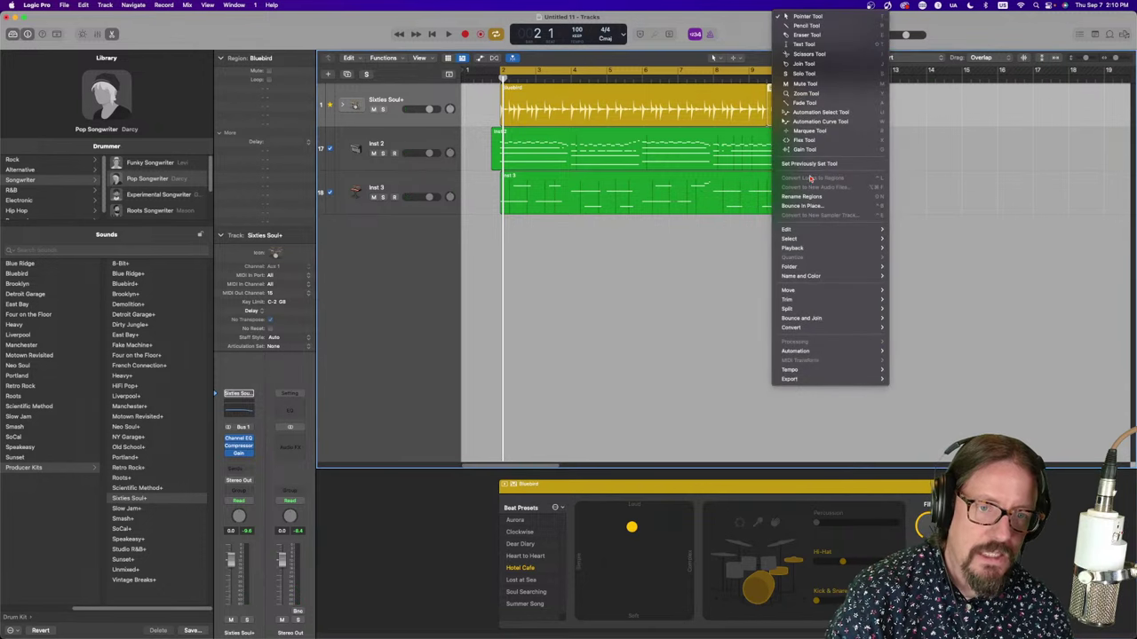
pyautogui.moveTo(822, 329)
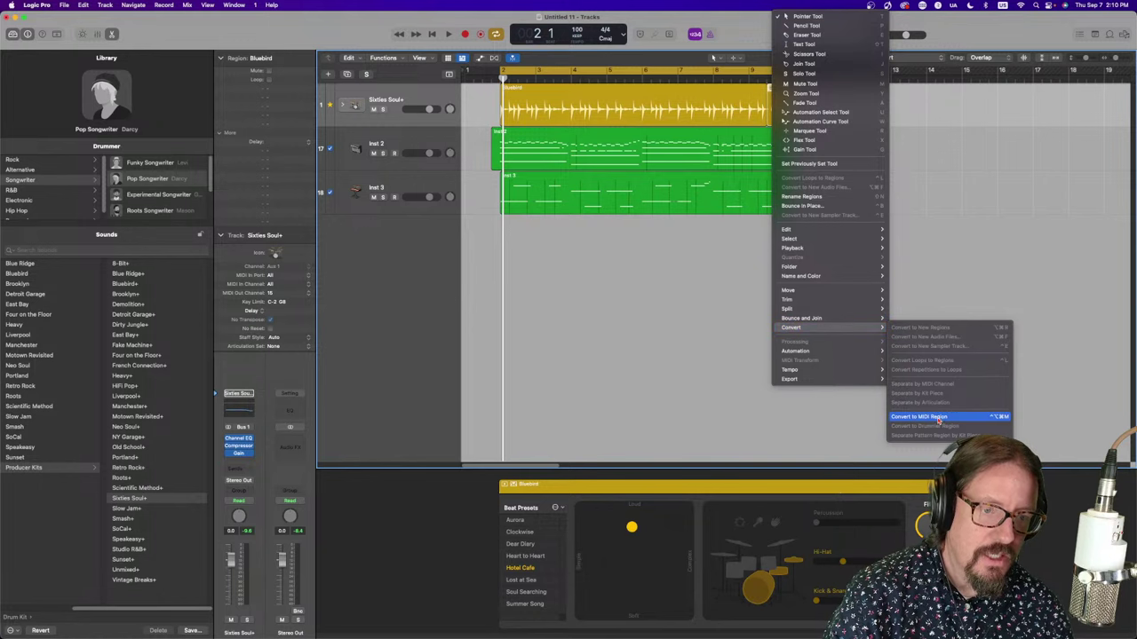
pyautogui.click(939, 419)
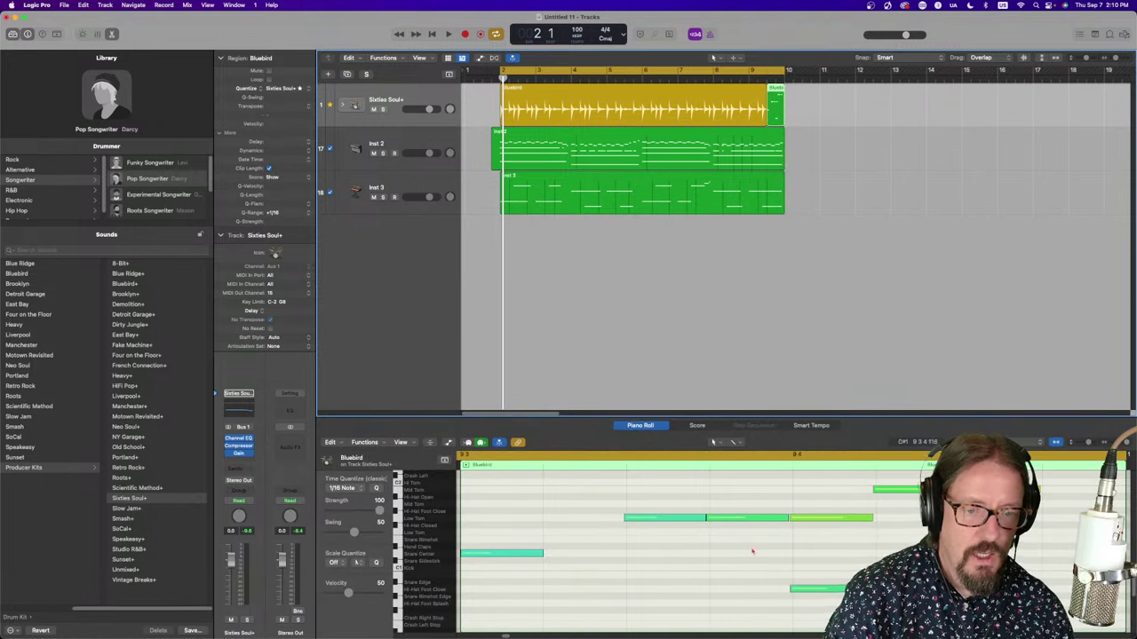
pyautogui.doubleClick(776, 416)
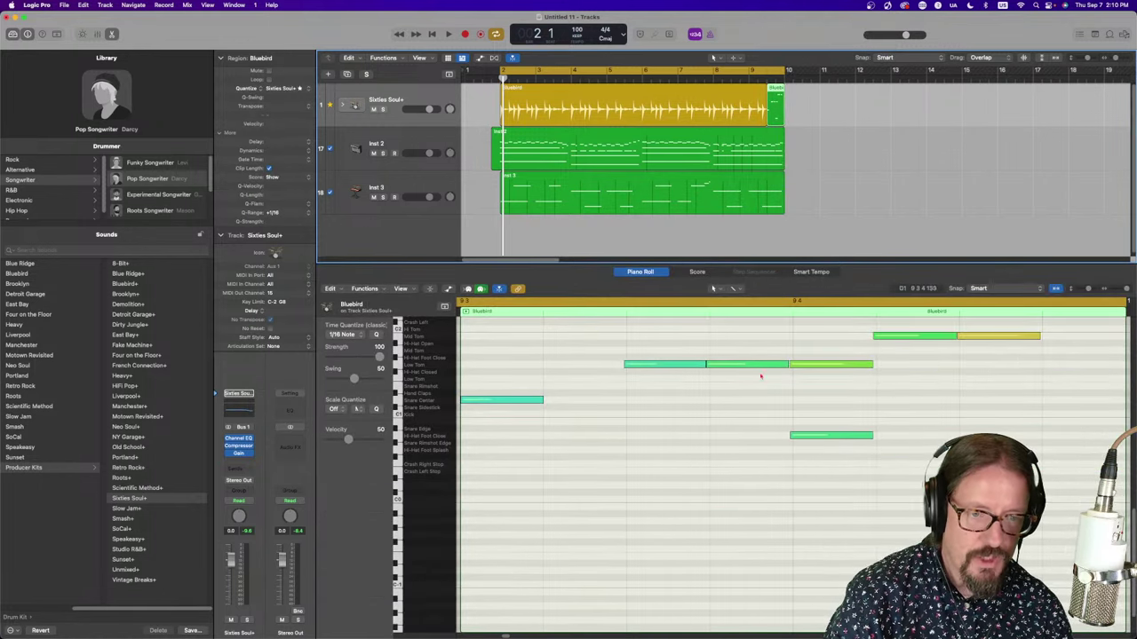
pyautogui.scroll(1, 764, 391)
pyautogui.press('space')
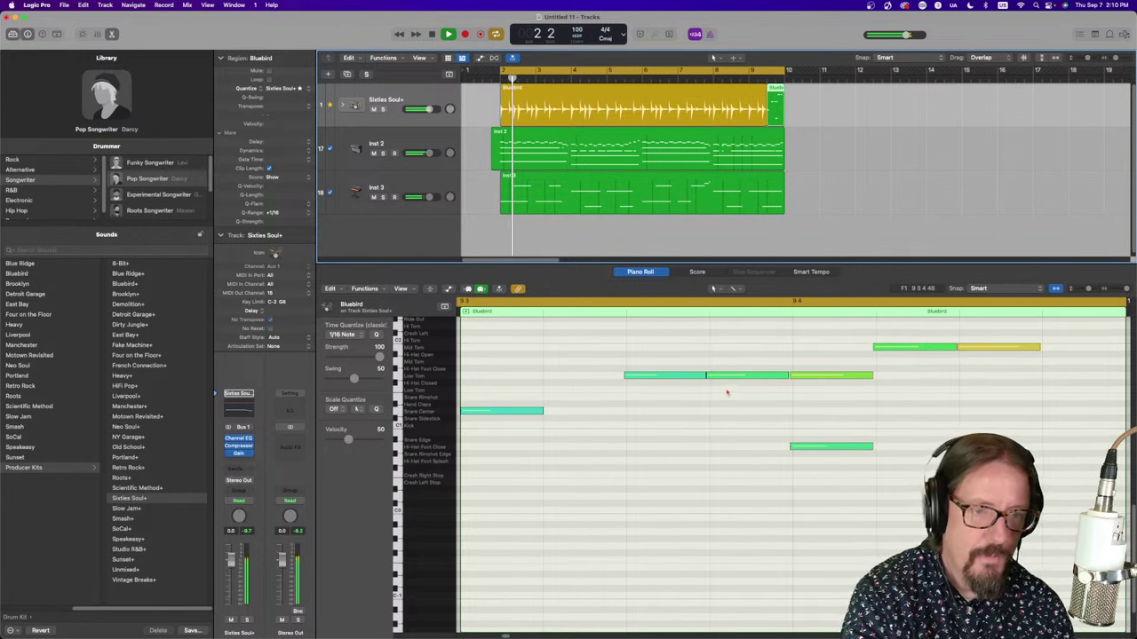
# Inspect the velocities of the fill's Low Tom, Hi-Hat Foot Close and Snare notes
pyautogui.click(686, 376)
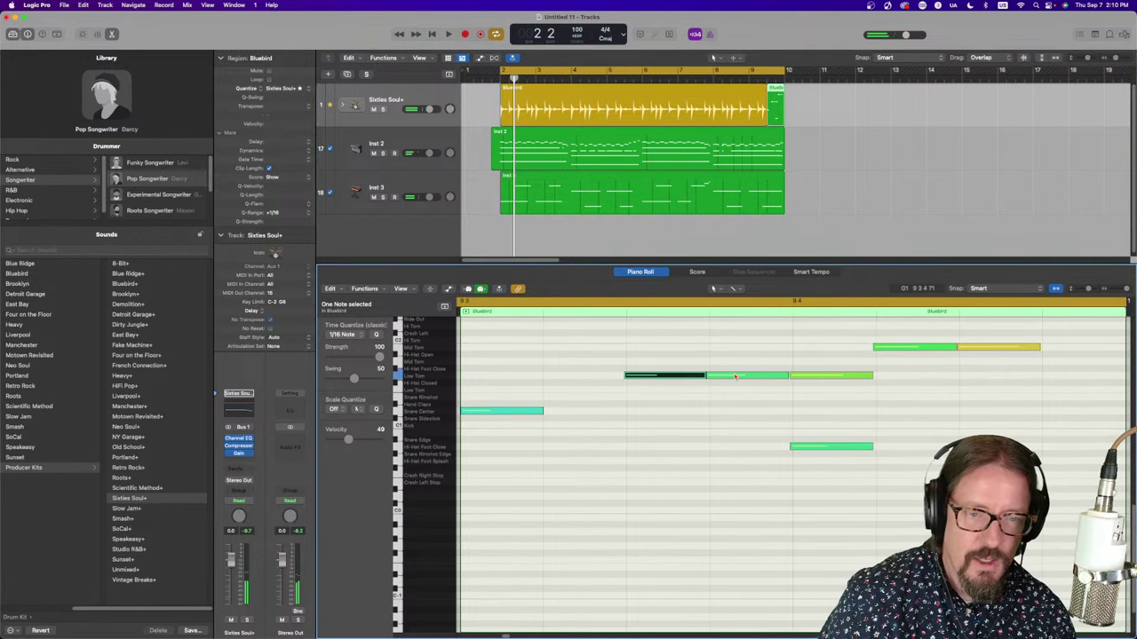
pyautogui.click(798, 377)
pyautogui.click(925, 349)
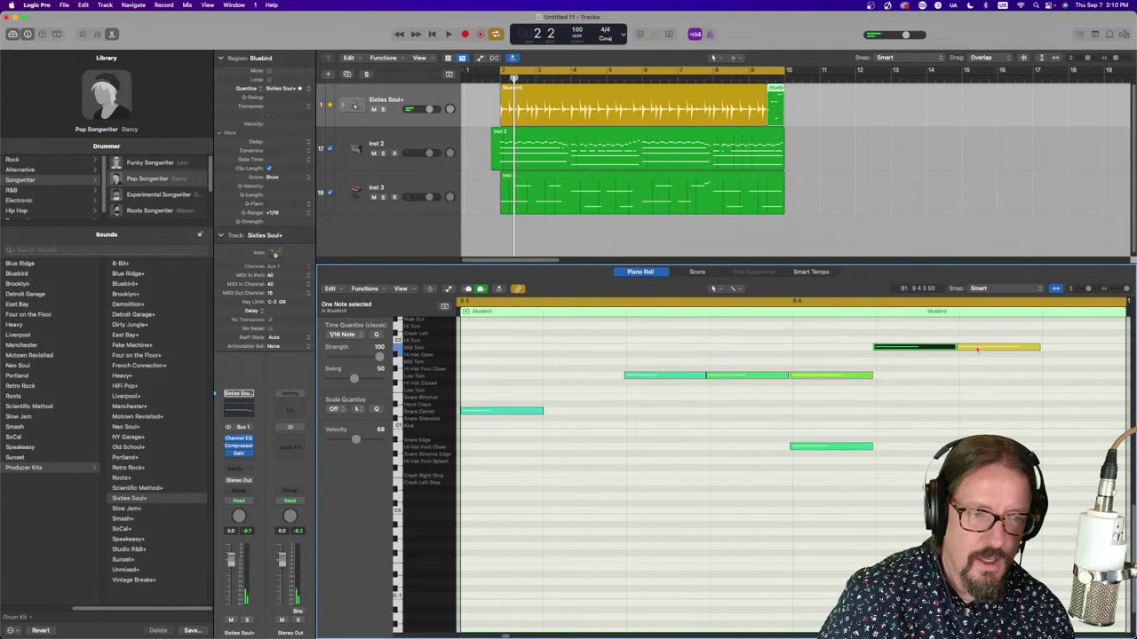
pyautogui.press('Right')
pyautogui.click(844, 449)
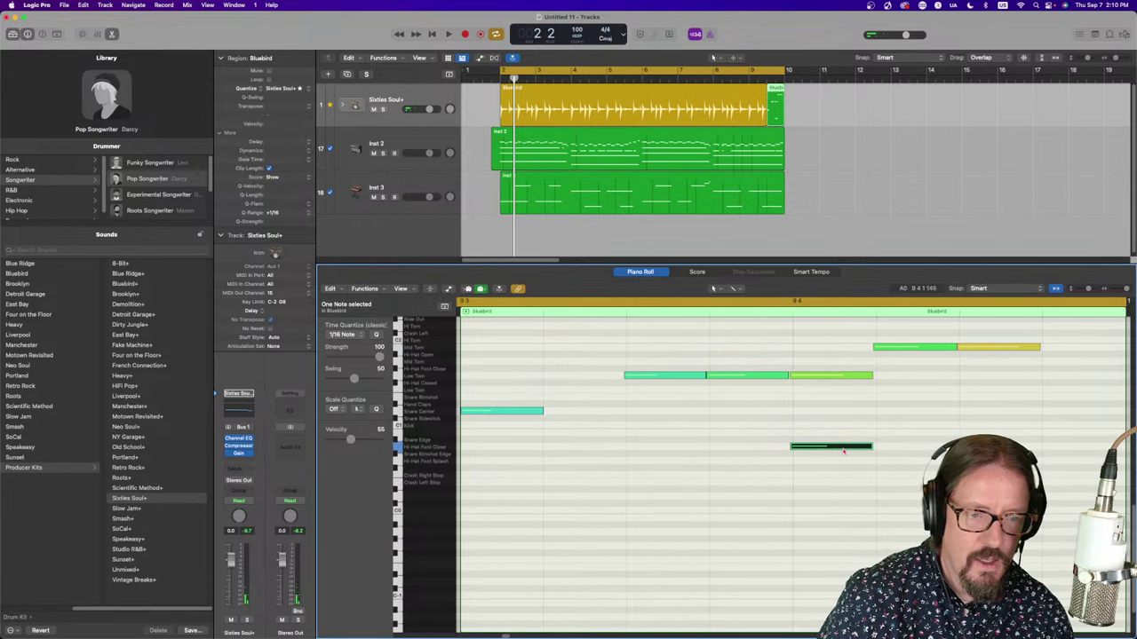
pyautogui.click(478, 413)
pyautogui.scroll(5, 699, 394)
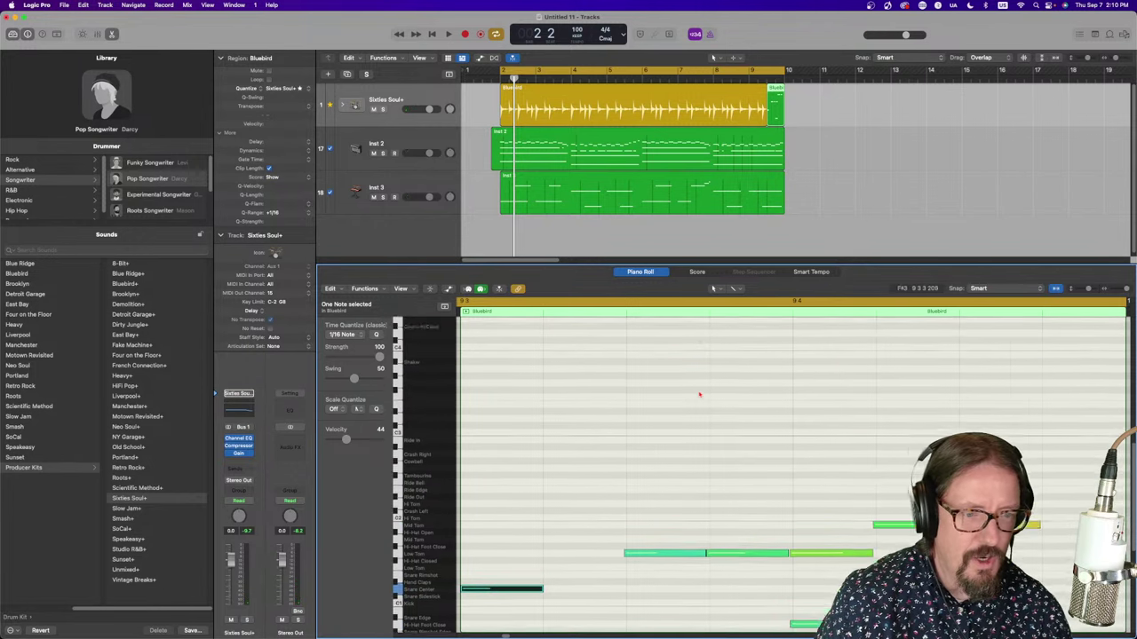
pyautogui.scroll(-2, 700, 394)
pyautogui.scroll(-3, 700, 394)
pyautogui.scroll(15, 700, 394)
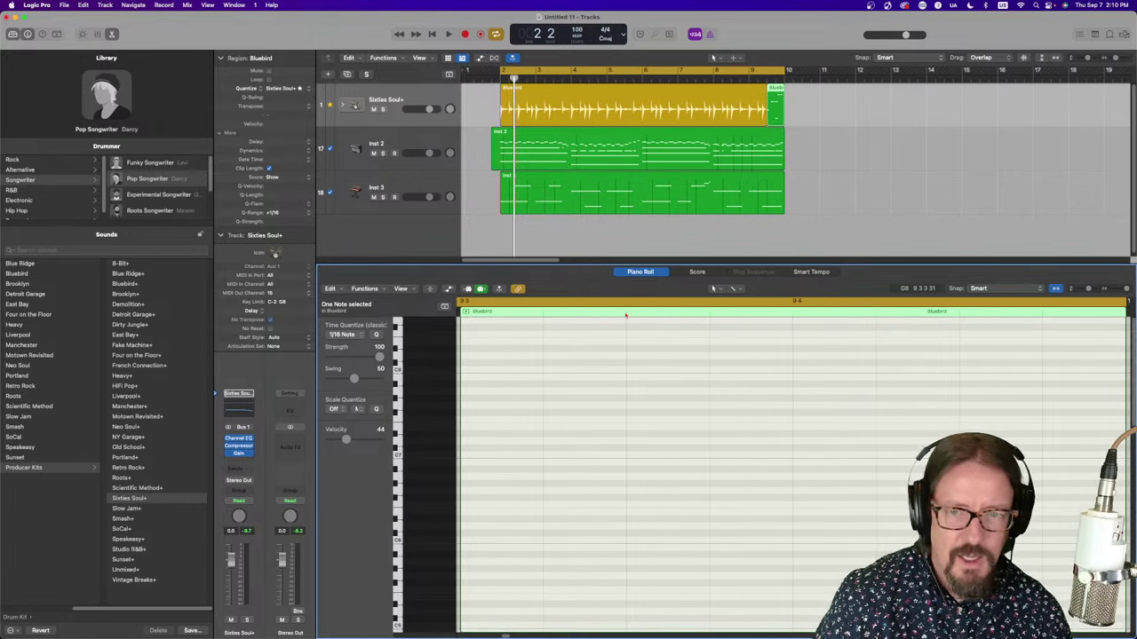
pyautogui.scroll(-5, 530, 324)
# In Collapse Mode, split the three long Low Tom notes into shorter hits with the Scissors tool
pyautogui.click(430, 290)
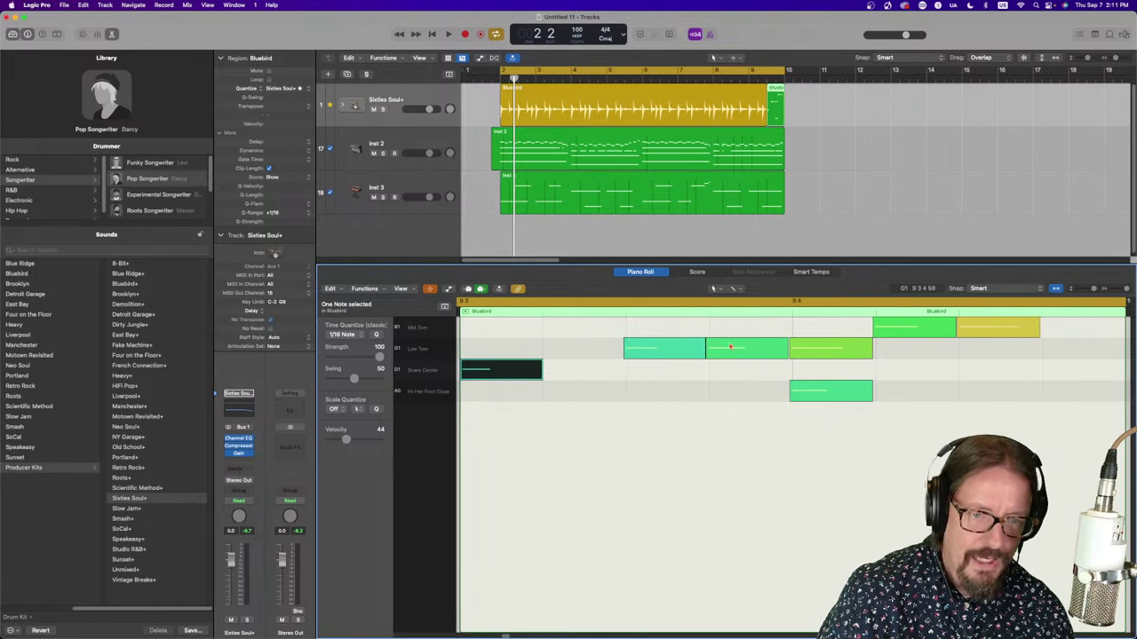
pyautogui.rightClick(727, 435)
pyautogui.click(755, 351)
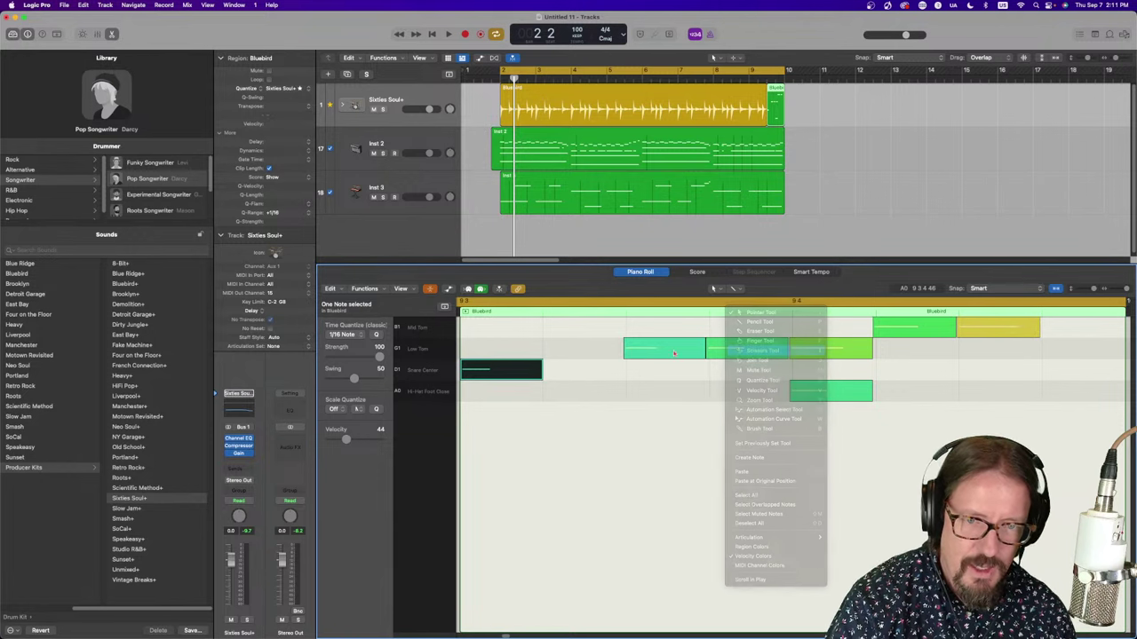
pyautogui.click(659, 347)
pyautogui.click(747, 348)
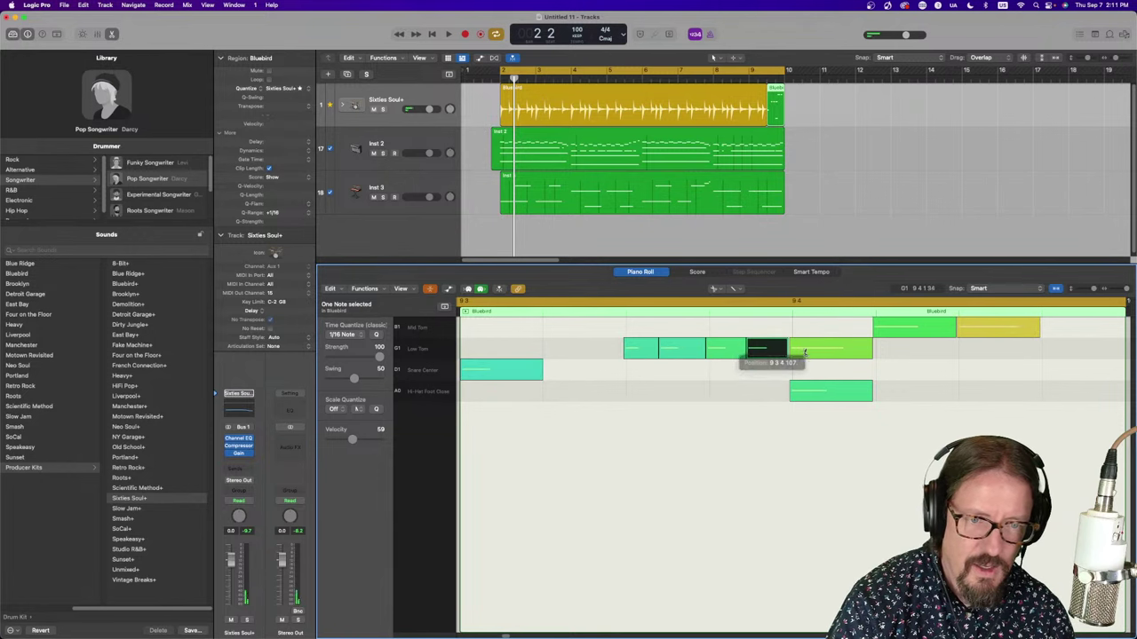
pyautogui.click(826, 349)
pyautogui.press('space')
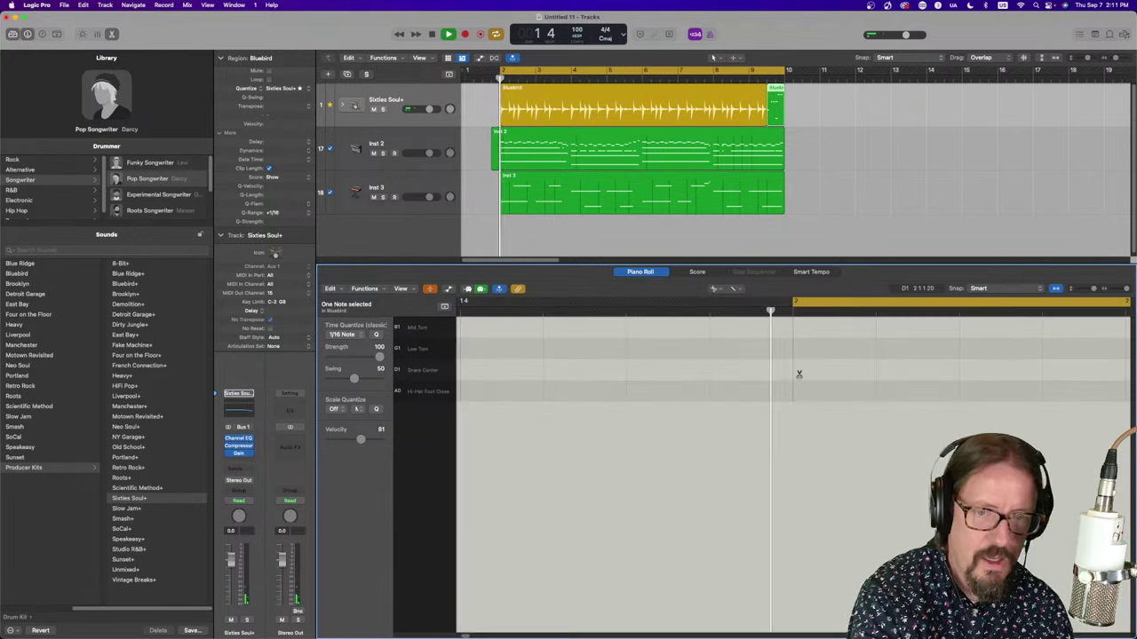
pyautogui.click(758, 76)
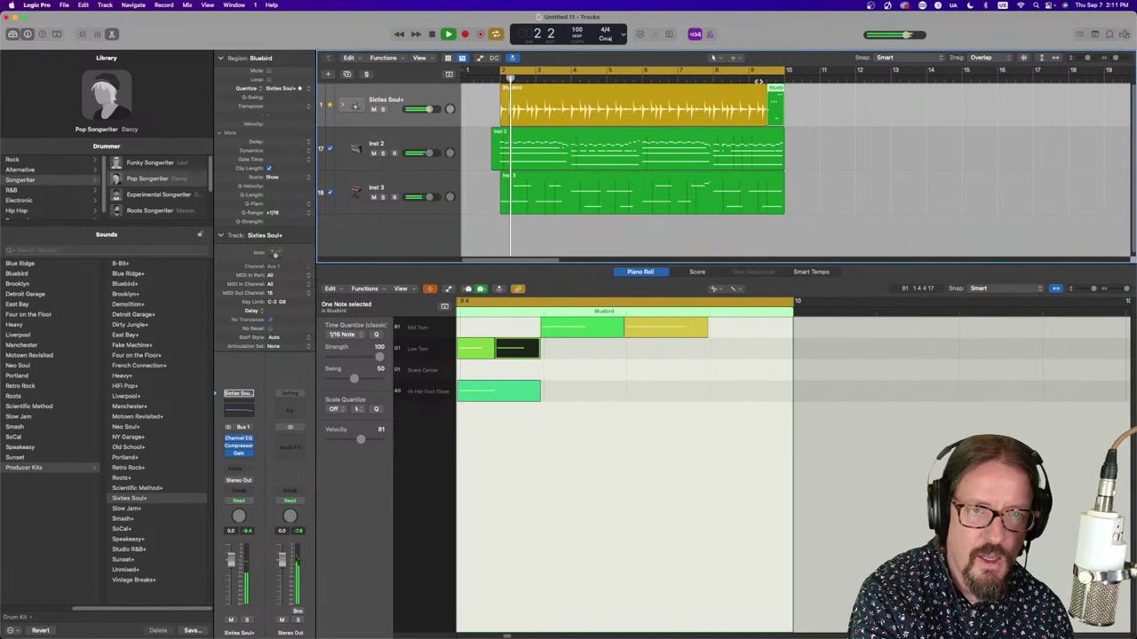
pyautogui.click(753, 79)
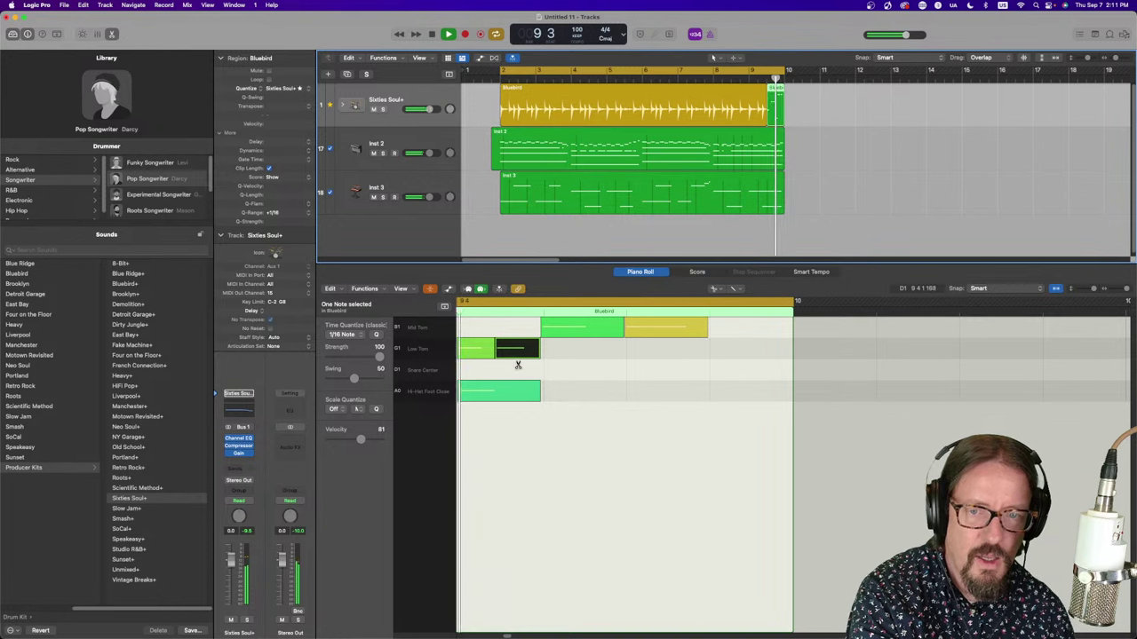
# Loop the bar 9 fill, trim the Mid Tom note and delete one Mid Tom hit
pyautogui.click(627, 327)
pyautogui.moveTo(503, 69); pyautogui.dragTo(771, 80)
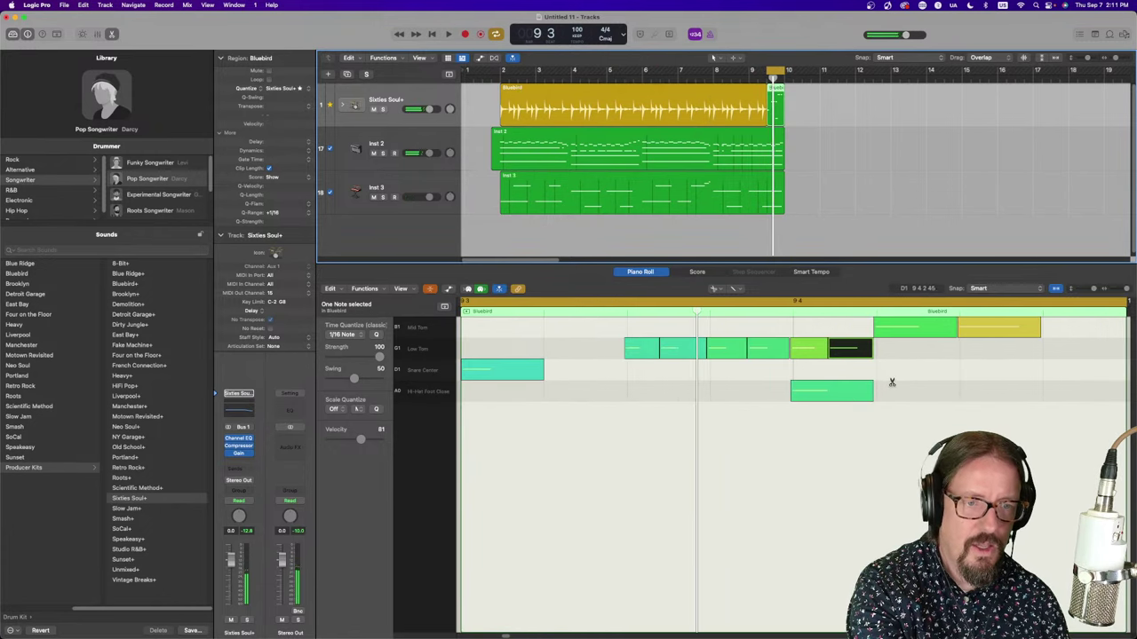
pyautogui.moveTo(893, 327); pyautogui.dragTo(1020, 326)
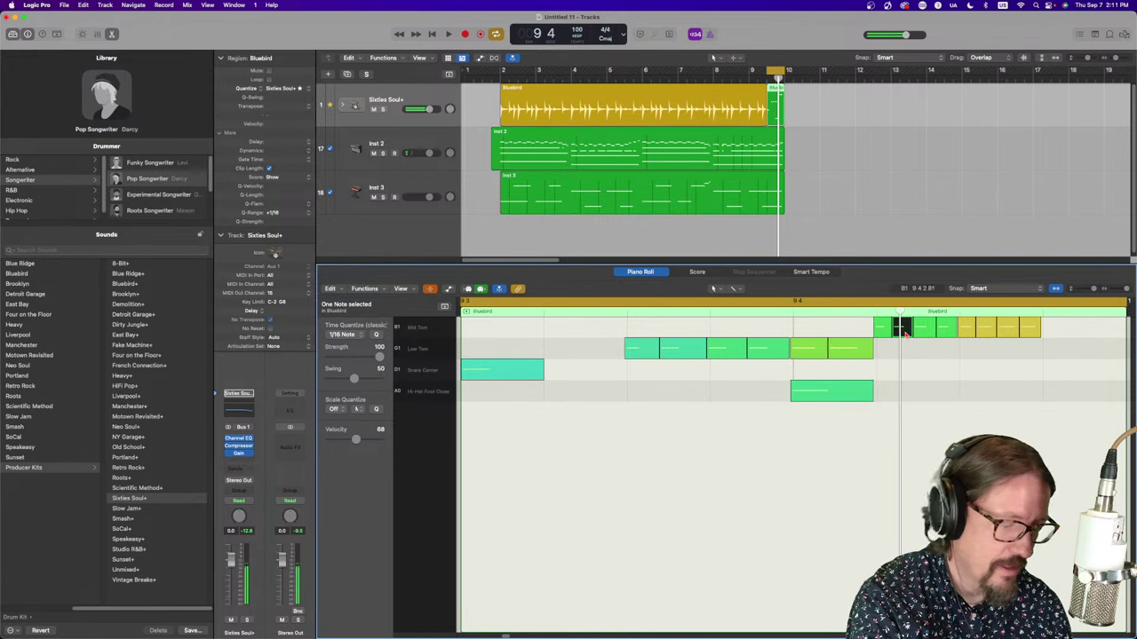
pyautogui.click(948, 334)
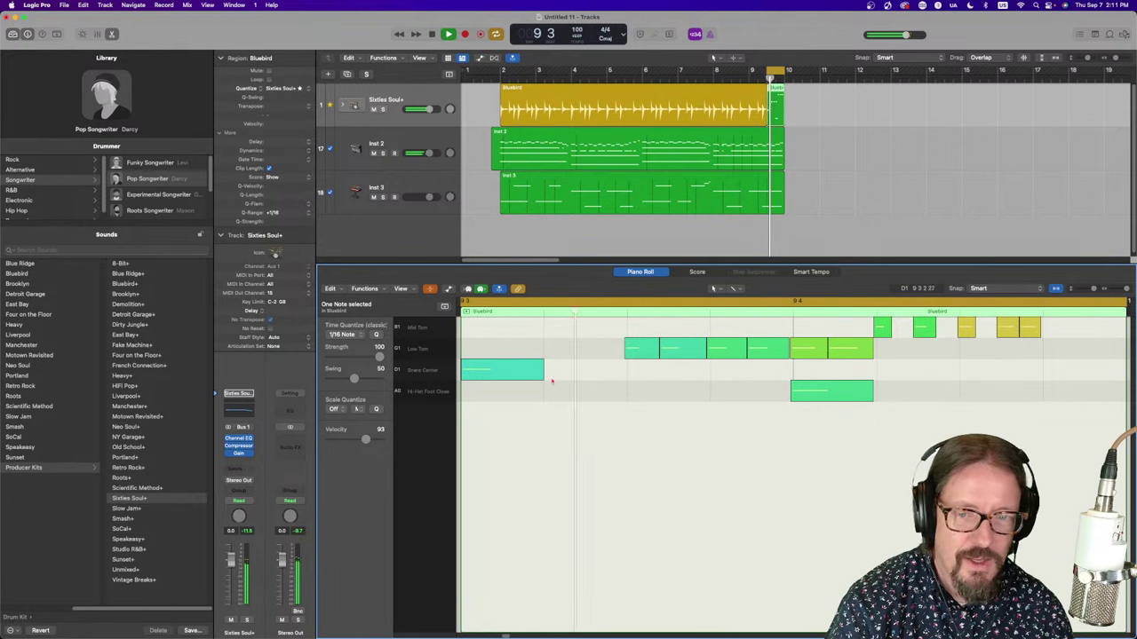
pyautogui.press('space')
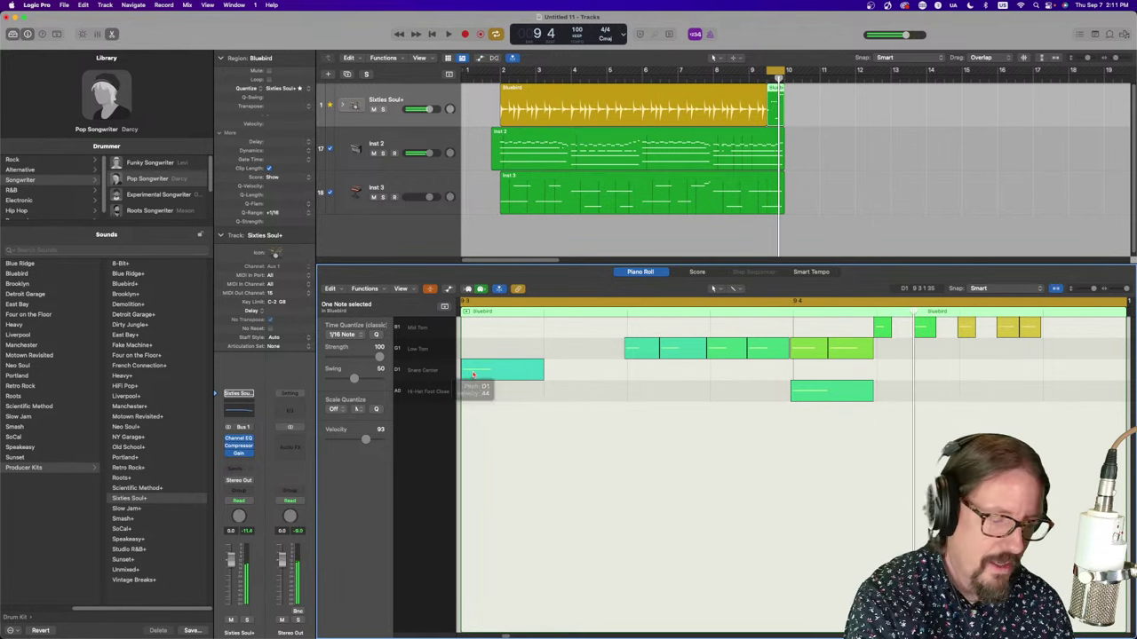
# Raise the snare velocity and set the Hi-Hat Foot Close velocity to 79, then play the fill
pyautogui.press('t')
pyautogui.press('v')
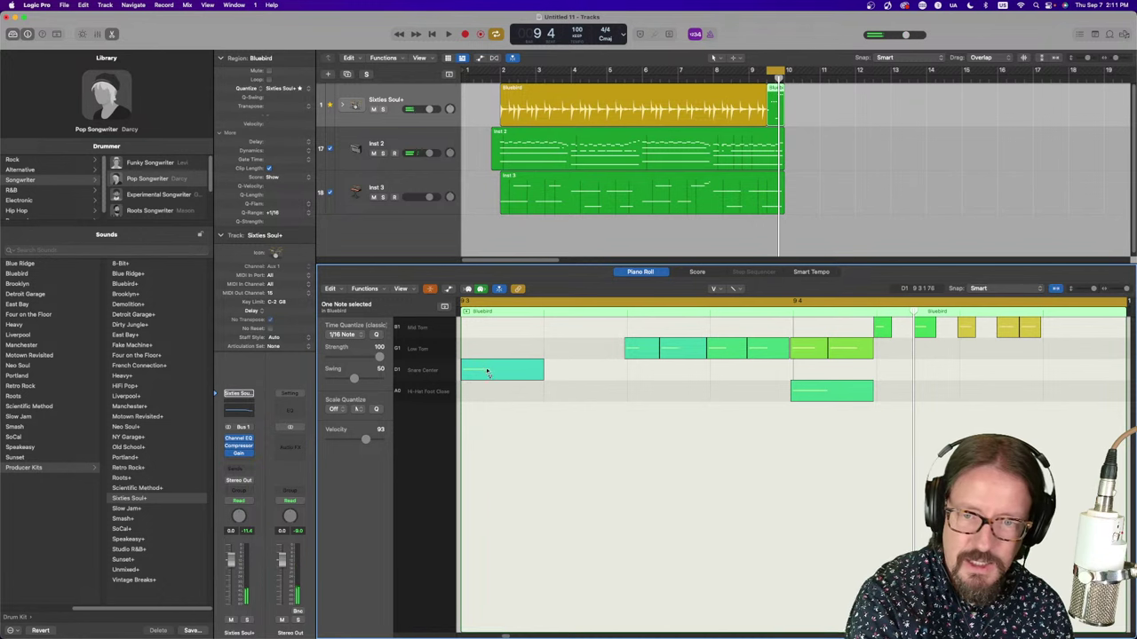
pyautogui.moveTo(488, 373); pyautogui.dragTo(495, 313)
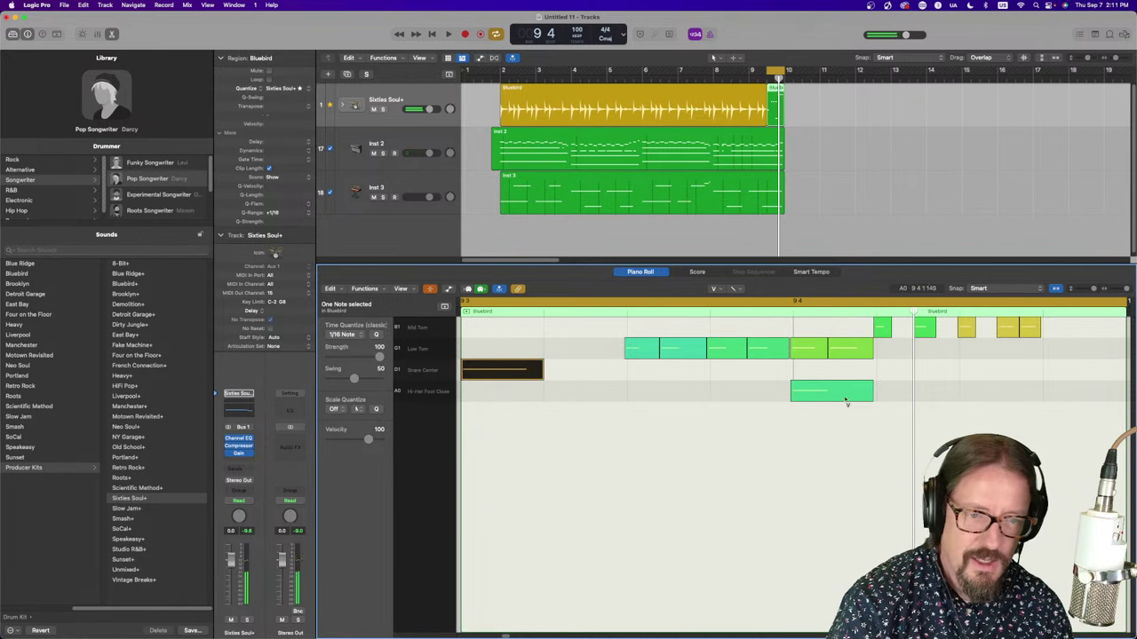
pyautogui.moveTo(841, 395); pyautogui.dragTo(841, 369)
pyautogui.press('space')
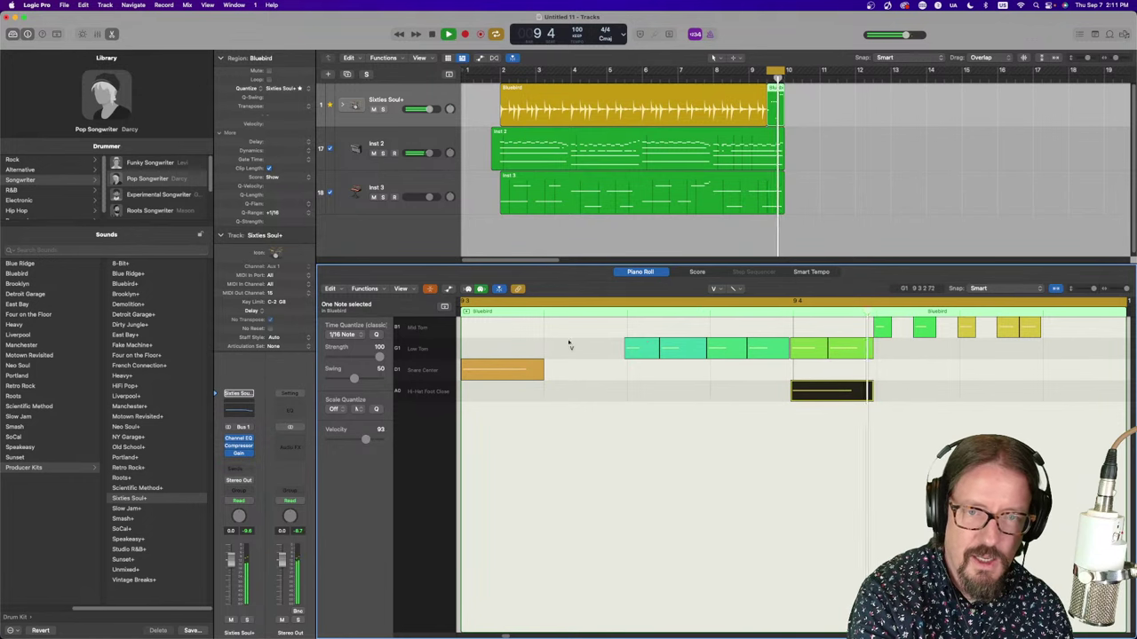
pyautogui.press('space')
# Restore the full drum keyboard and add several kick notes across bar 9, lengthening one
pyautogui.click(430, 291)
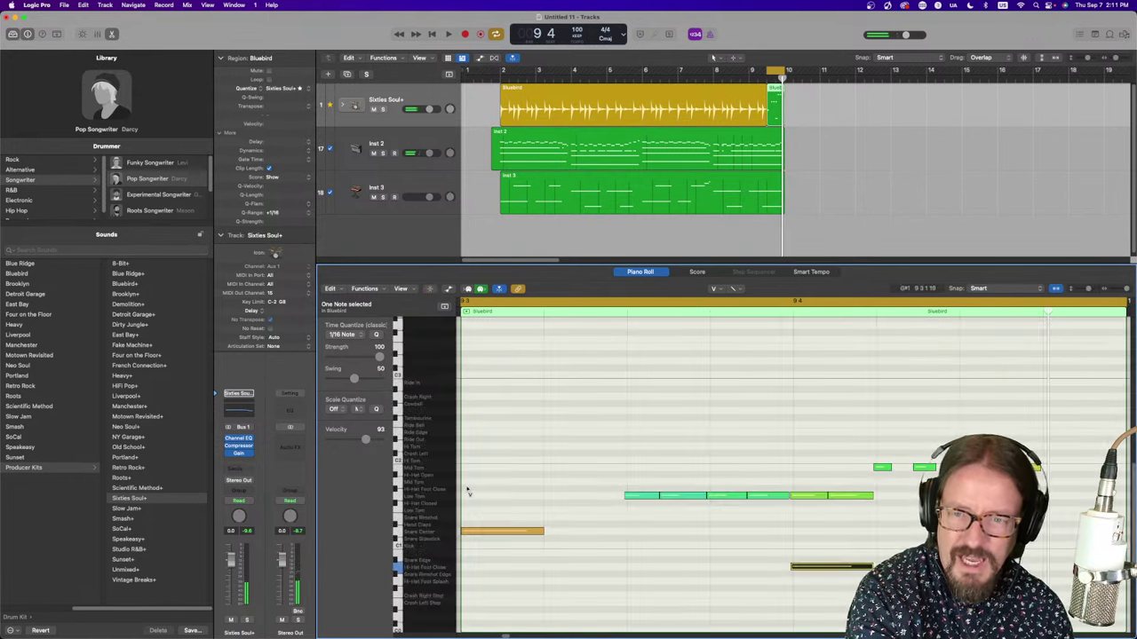
pyautogui.scroll(-4, 466, 478)
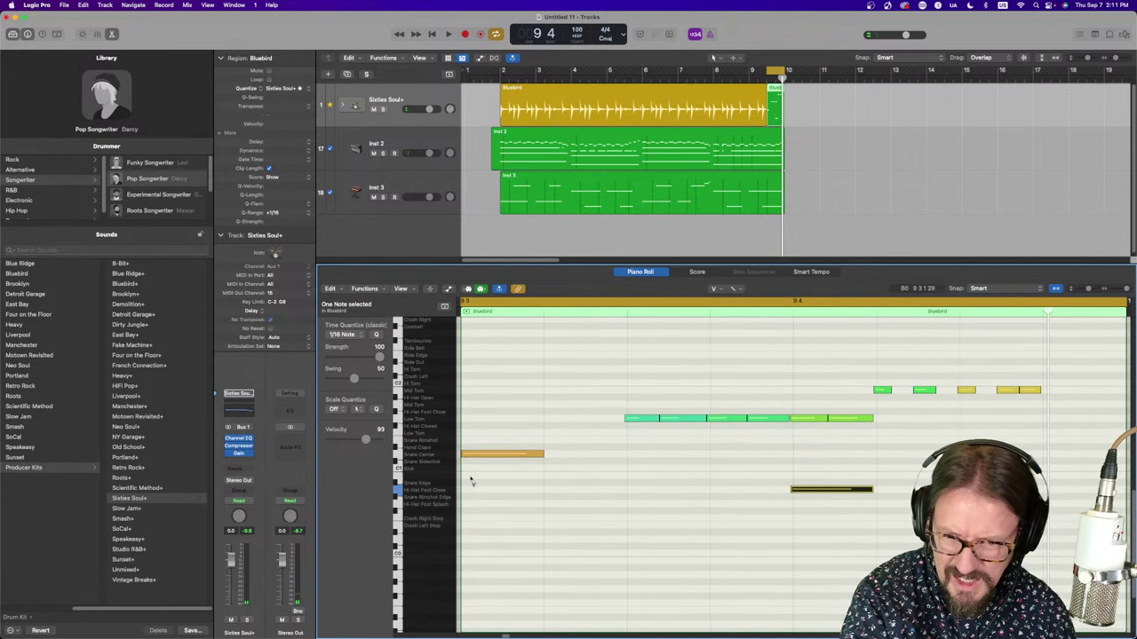
pyautogui.press('t')
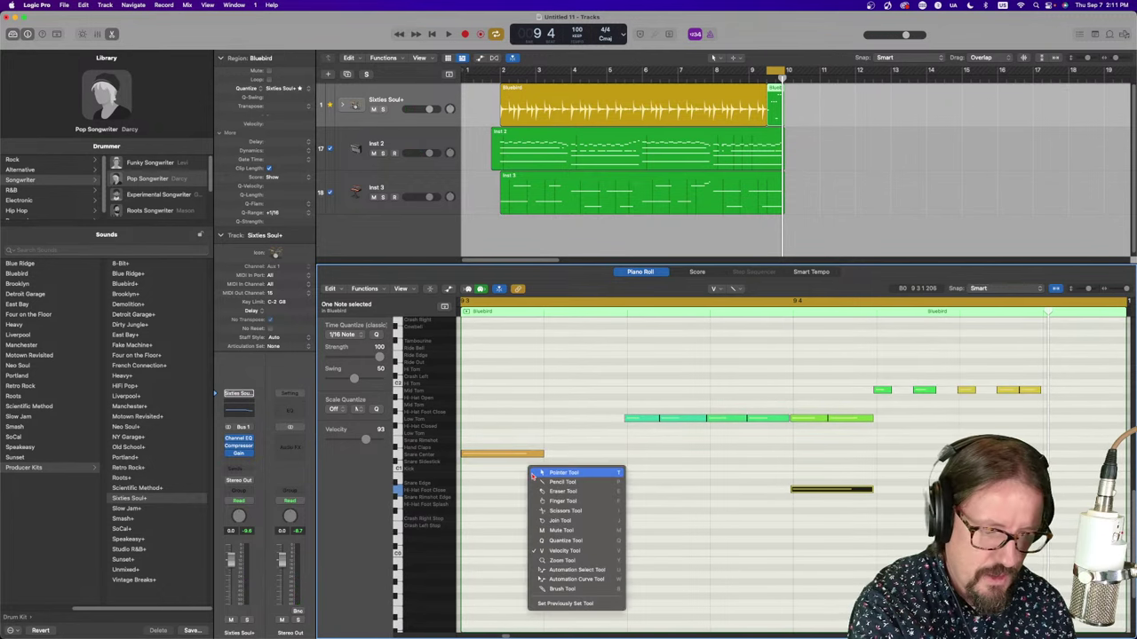
pyautogui.click(533, 476)
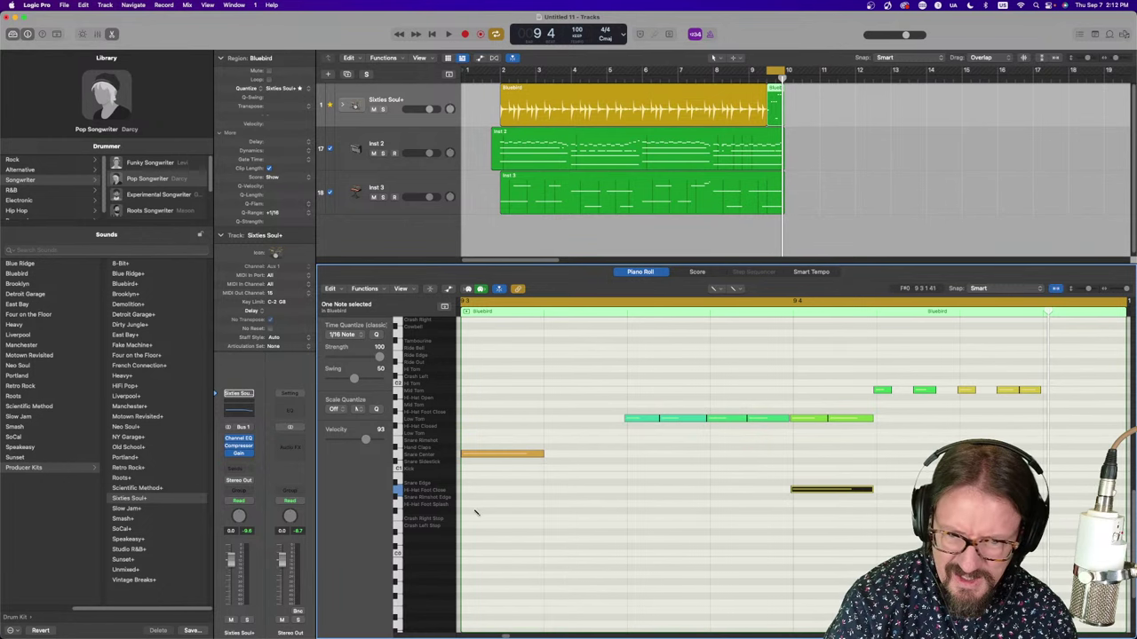
pyautogui.click(639, 469)
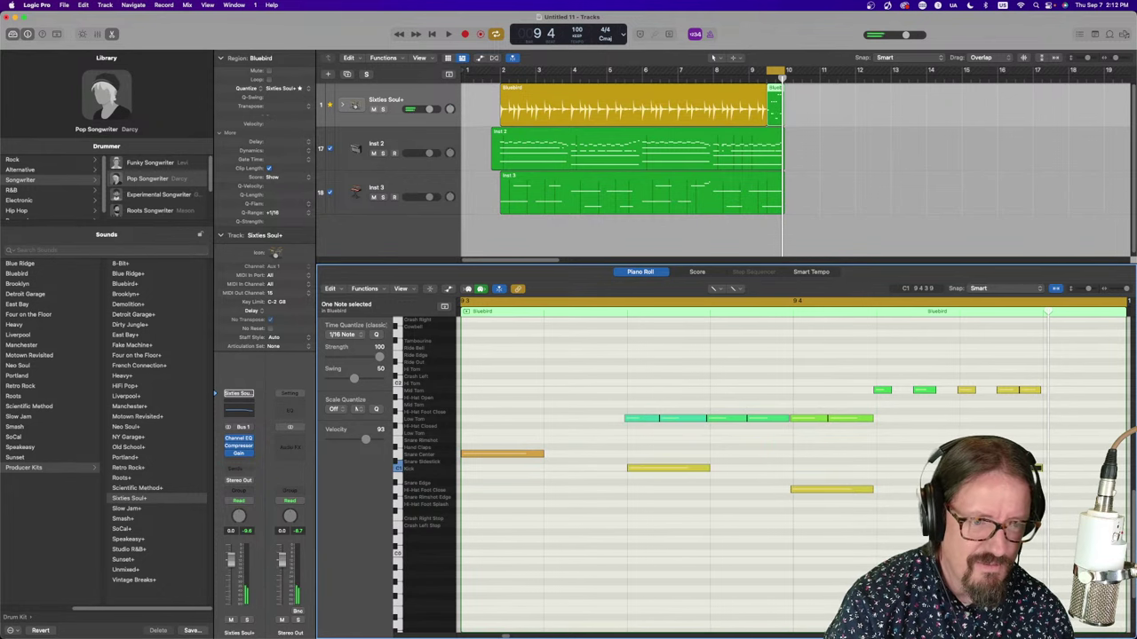
pyautogui.press('space')
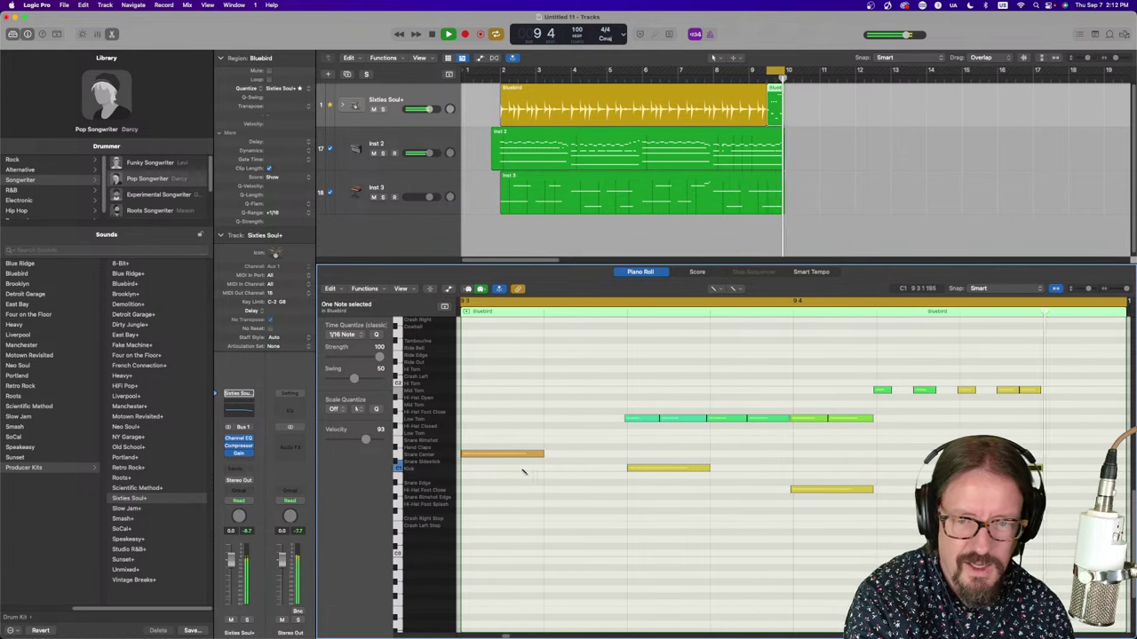
pyautogui.click(469, 468)
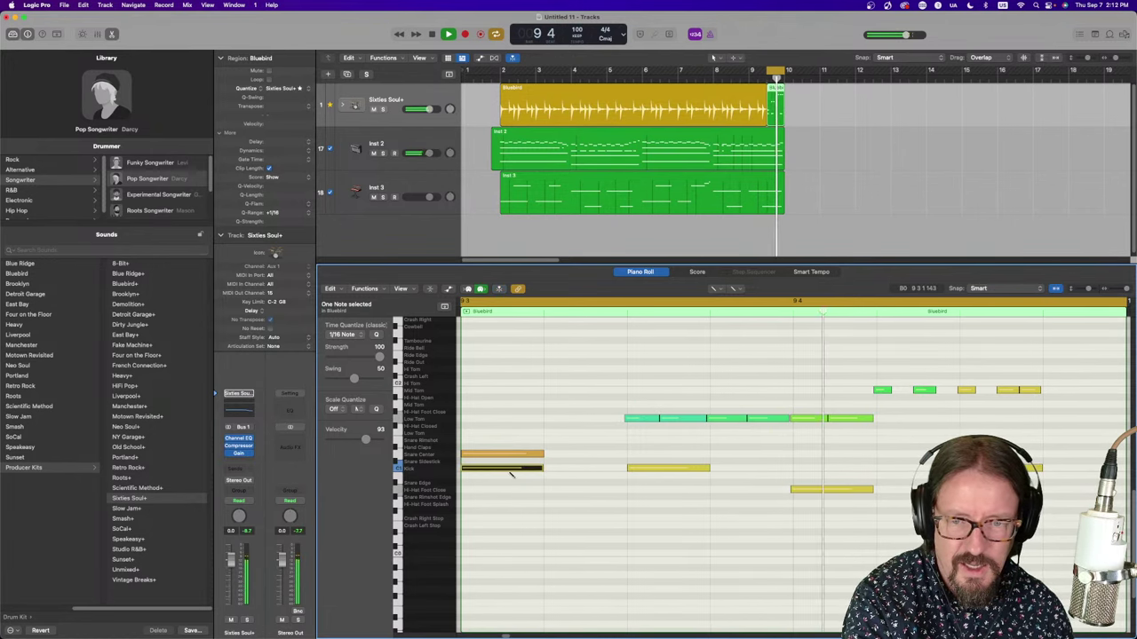
pyautogui.moveTo(542, 469); pyautogui.dragTo(737, 470)
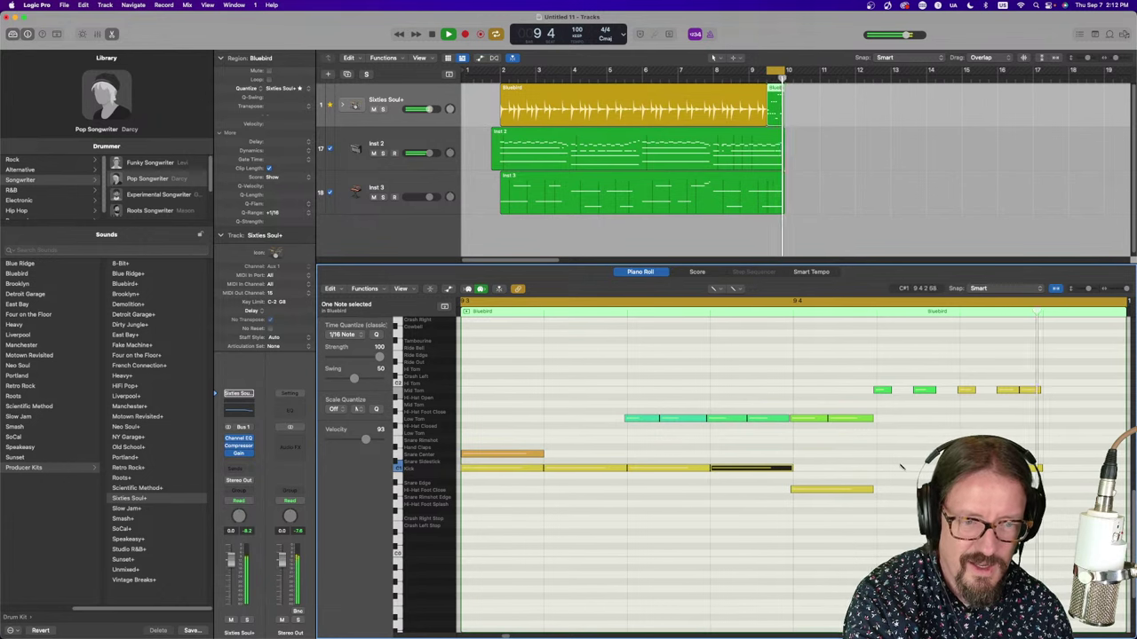
pyautogui.click(881, 468)
pyautogui.click(1055, 469)
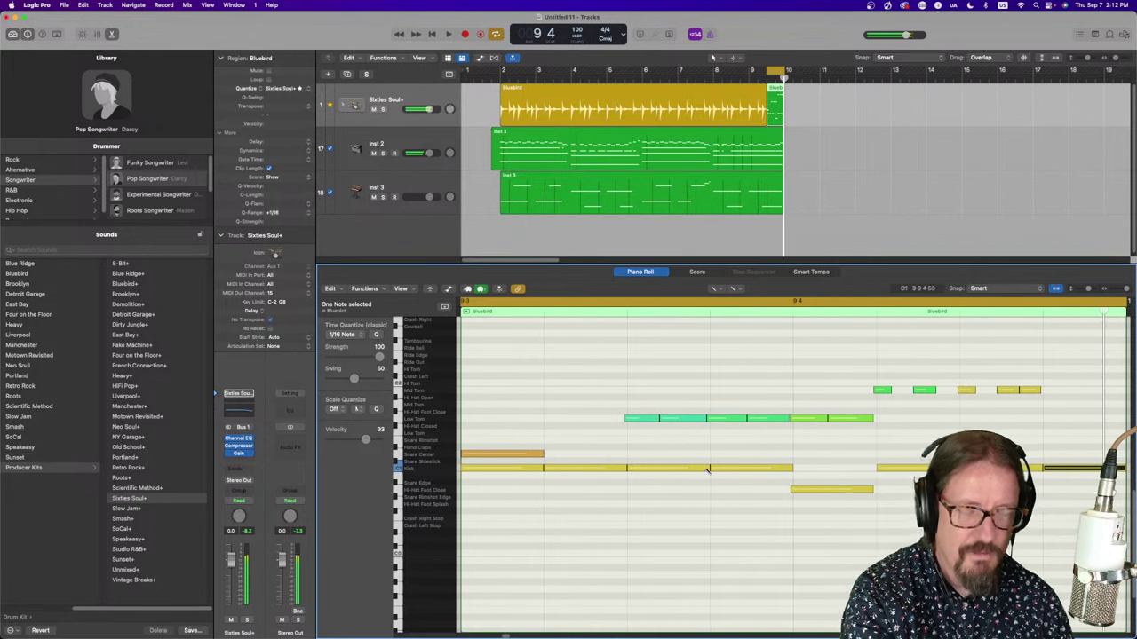
# Play the fill looped and extend the cycle's left edge from bar 9 back to bar 8
pyautogui.rightClick(719, 423)
pyautogui.click(667, 400)
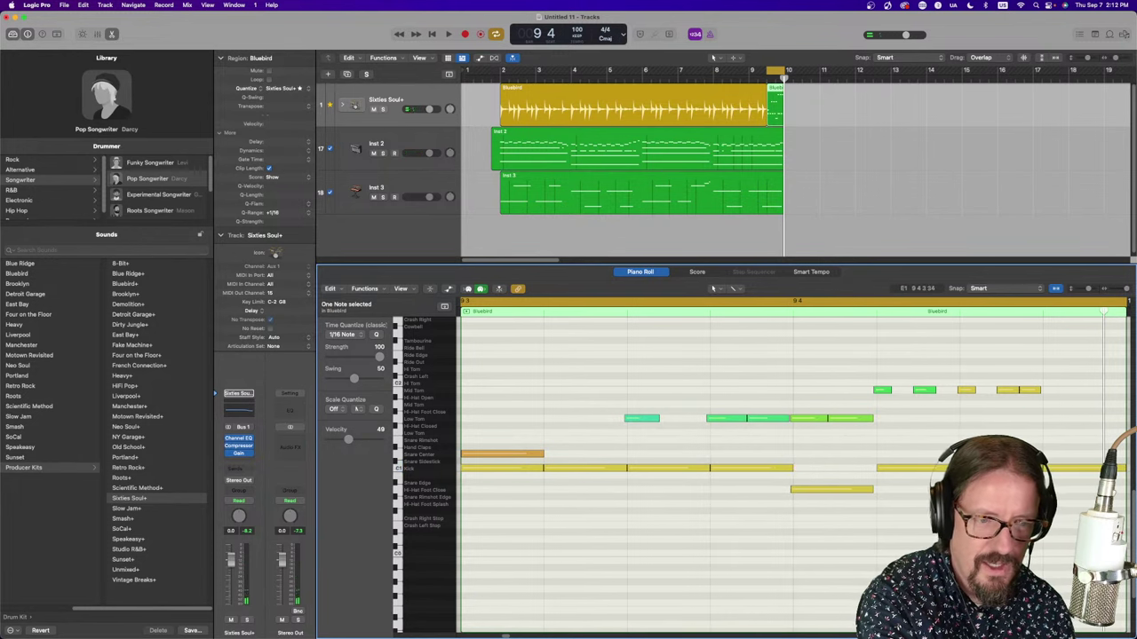
pyautogui.press('space')
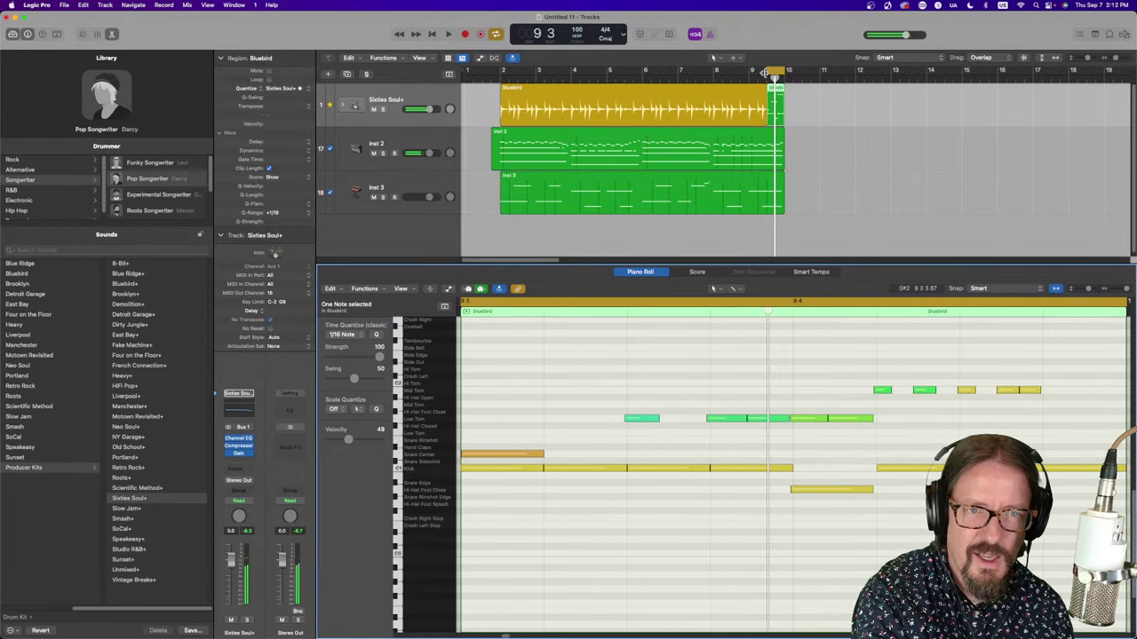
pyautogui.moveTo(767, 73)
pyautogui.mouseDown()
pyautogui.moveTo(702, 76)
pyautogui.moveTo(751, 77)
pyautogui.mouseUp()
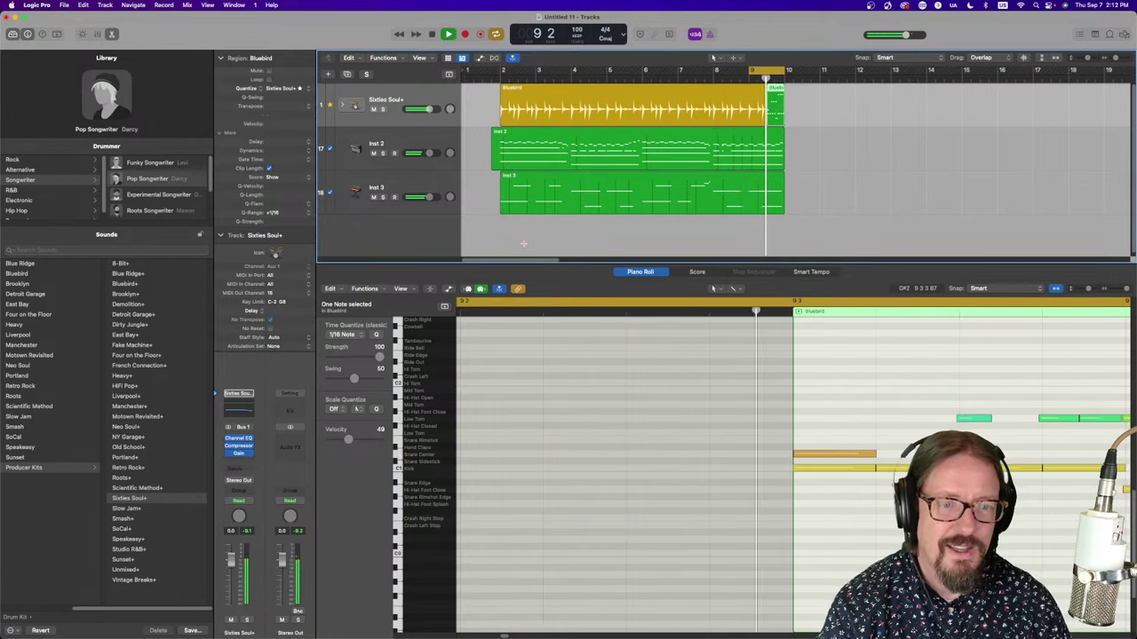
# Delete the fill's last kick note and select notes in the green row
pyautogui.press('space')
pyautogui.click(697, 391)
pyautogui.press('Delete')
pyautogui.hscroll(-5, 693, 418)
pyautogui.click(691, 419)
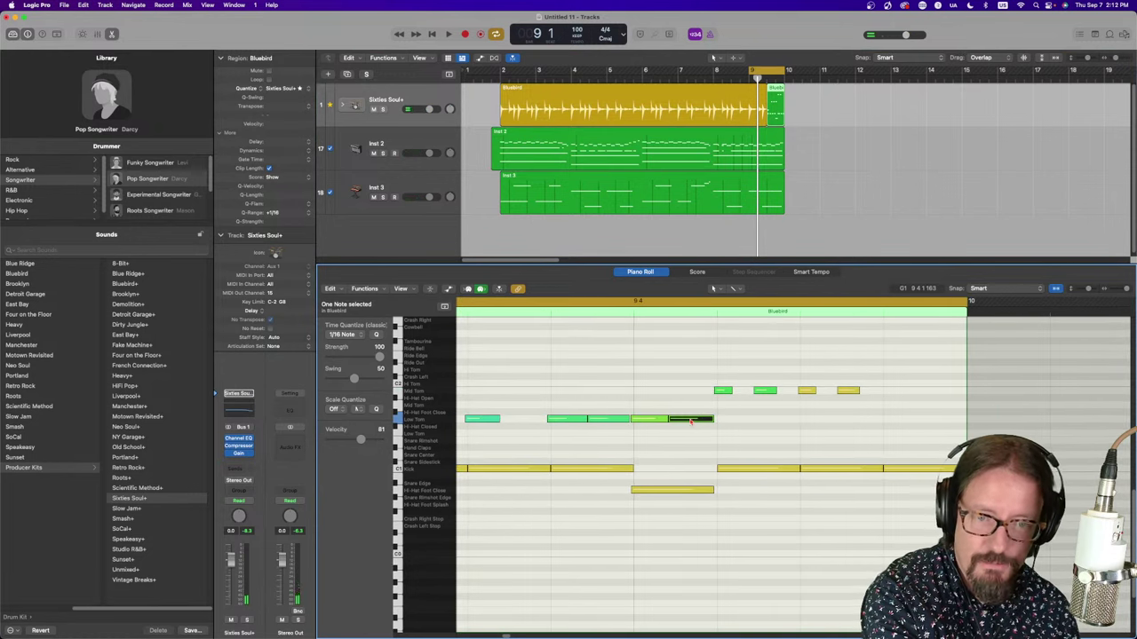
pyautogui.click(611, 419)
# Listen to the edited fill, then set the cycle range to about bars 4–10
pyautogui.press('space')
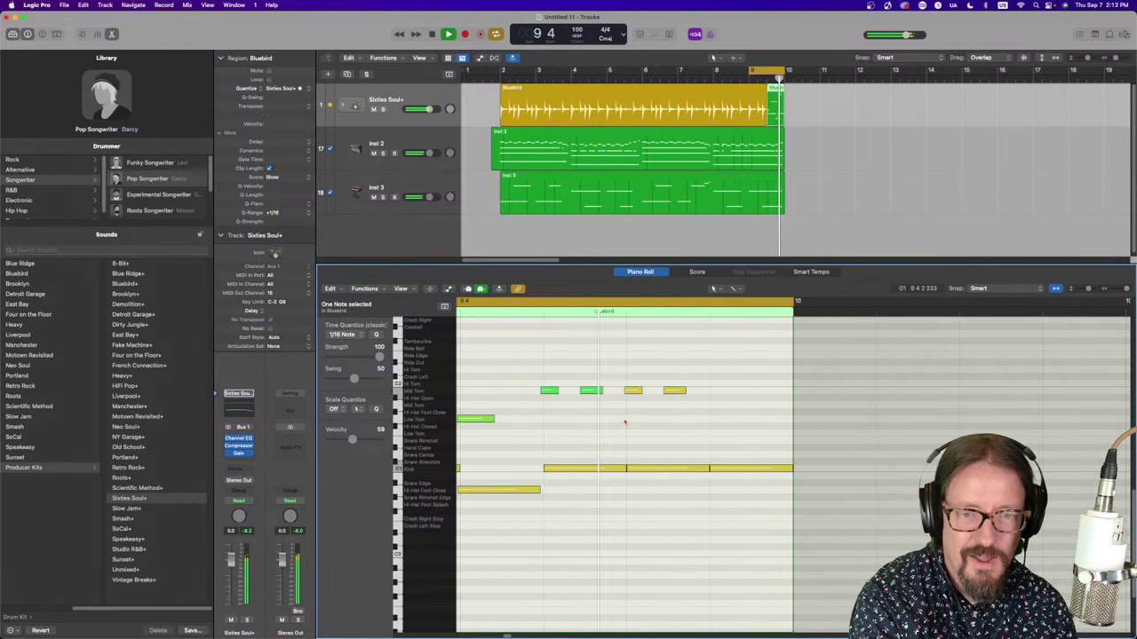
pyautogui.click(658, 469)
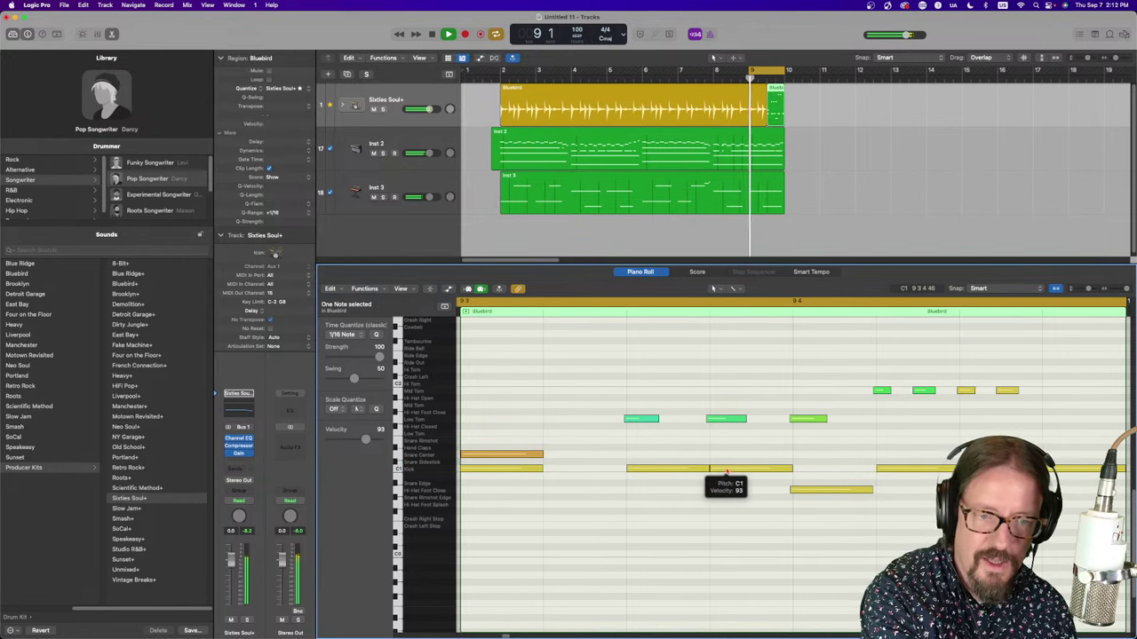
pyautogui.press('space')
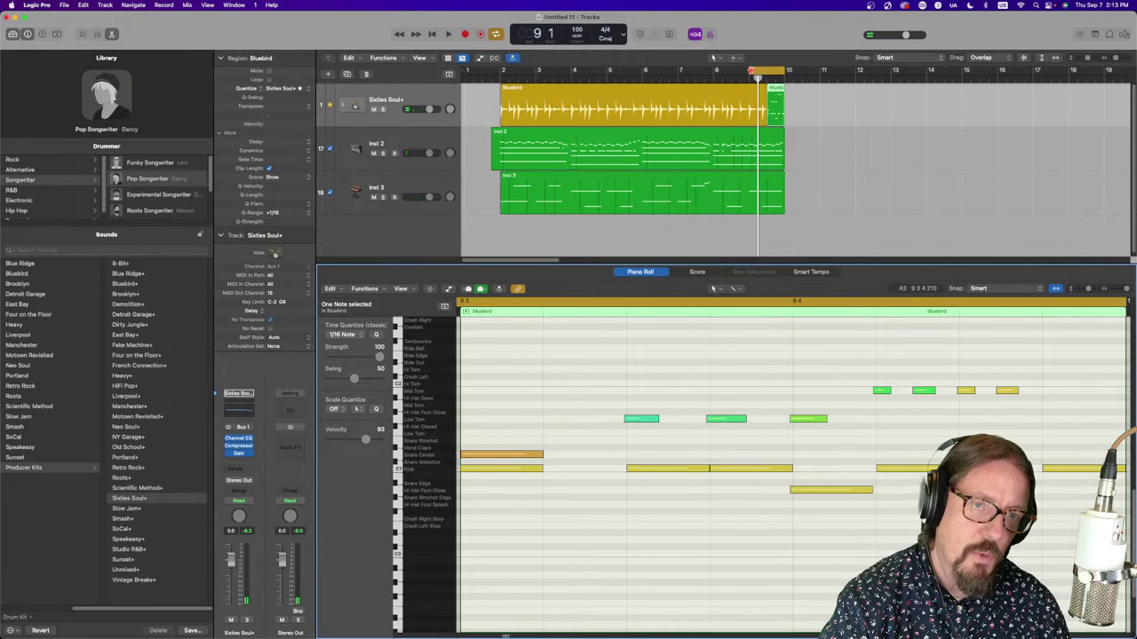
pyautogui.moveTo(749, 71); pyautogui.dragTo(500, 77)
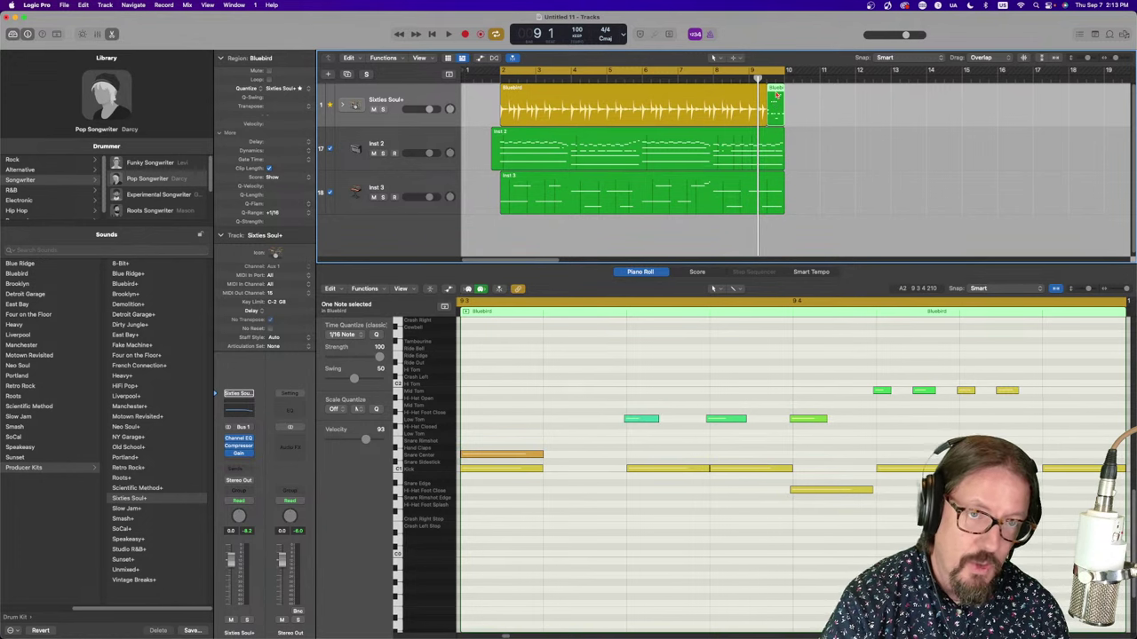
# Move the Bluebird fill to bar 11, stretch the drummer region to bar 10, and convert the fill to a Drummer region
pyautogui.moveTo(778, 94); pyautogui.dragTo(833, 103)
pyautogui.moveTo(764, 122); pyautogui.dragTo(784, 103)
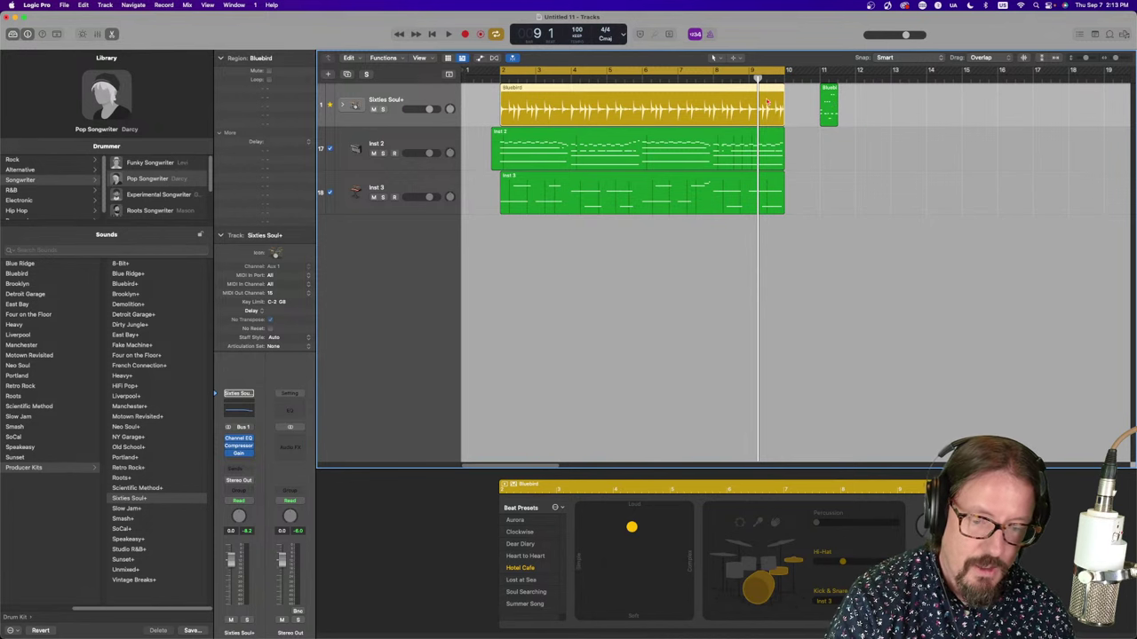
pyautogui.rightClick(828, 103)
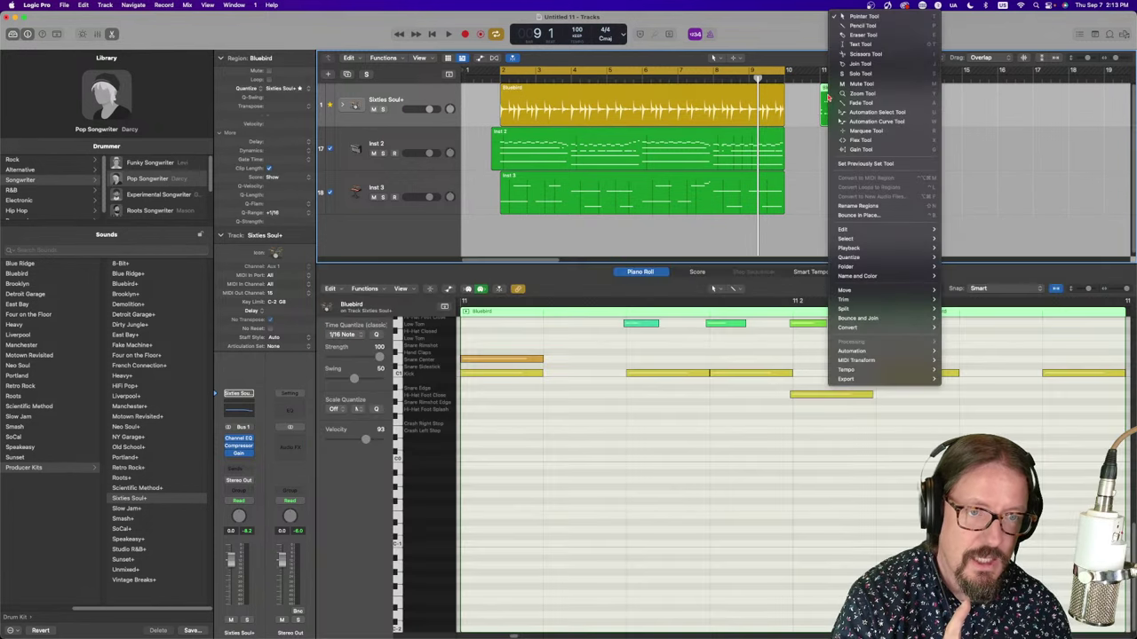
pyautogui.moveTo(913, 334)
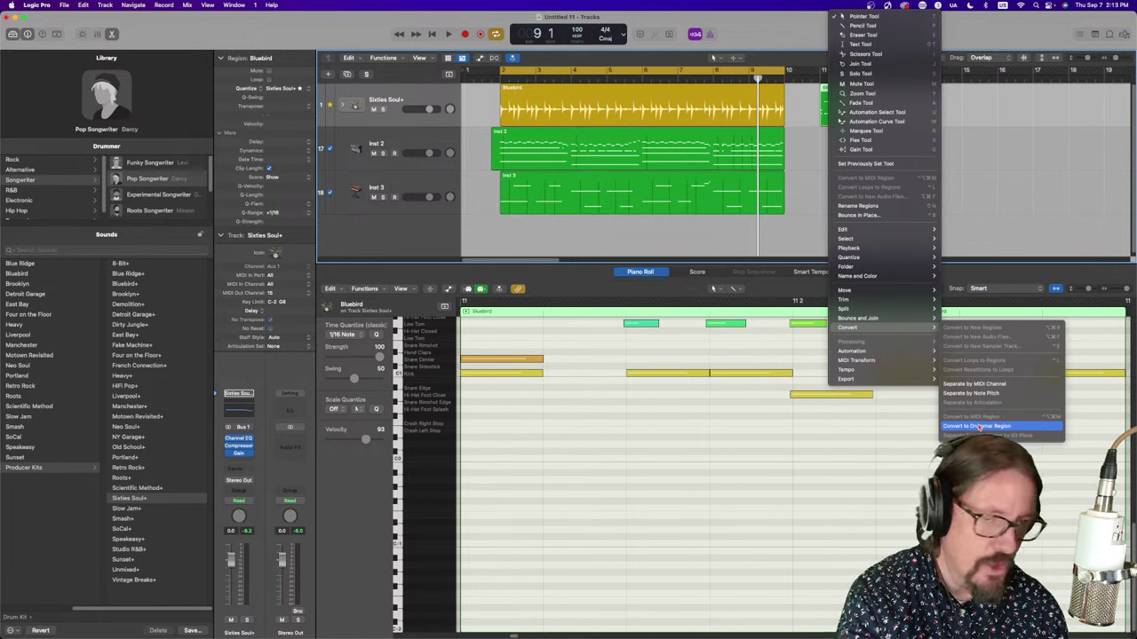
pyautogui.click(984, 273)
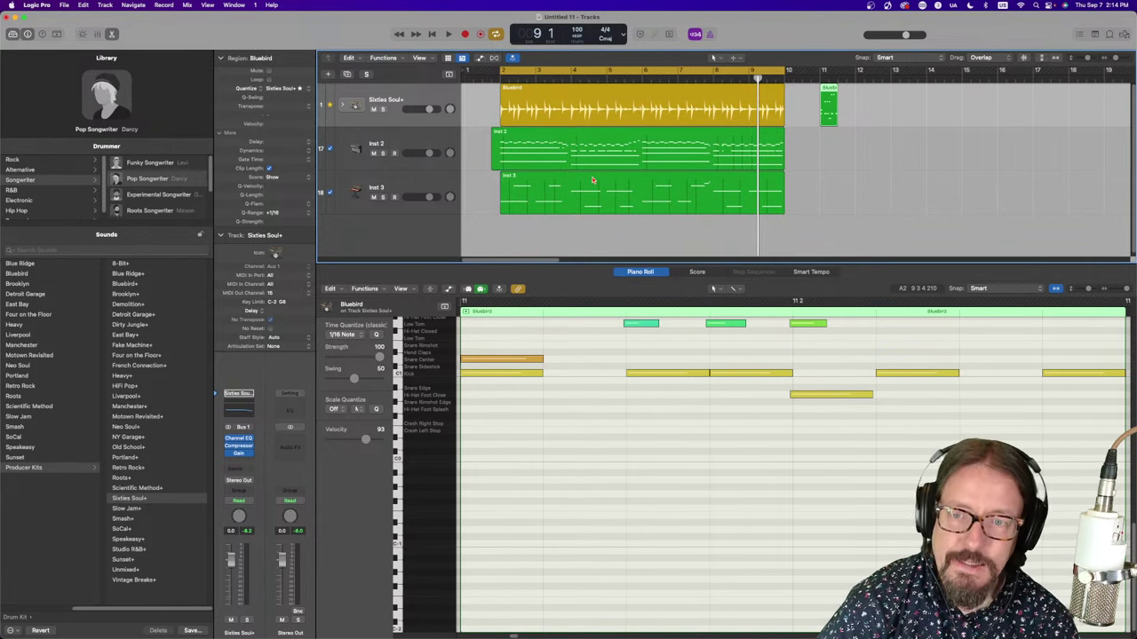
# Open the Bluebird region in the Drummer Editor and play back its Hotel Cafe beat
pyautogui.doubleClick(620, 96)
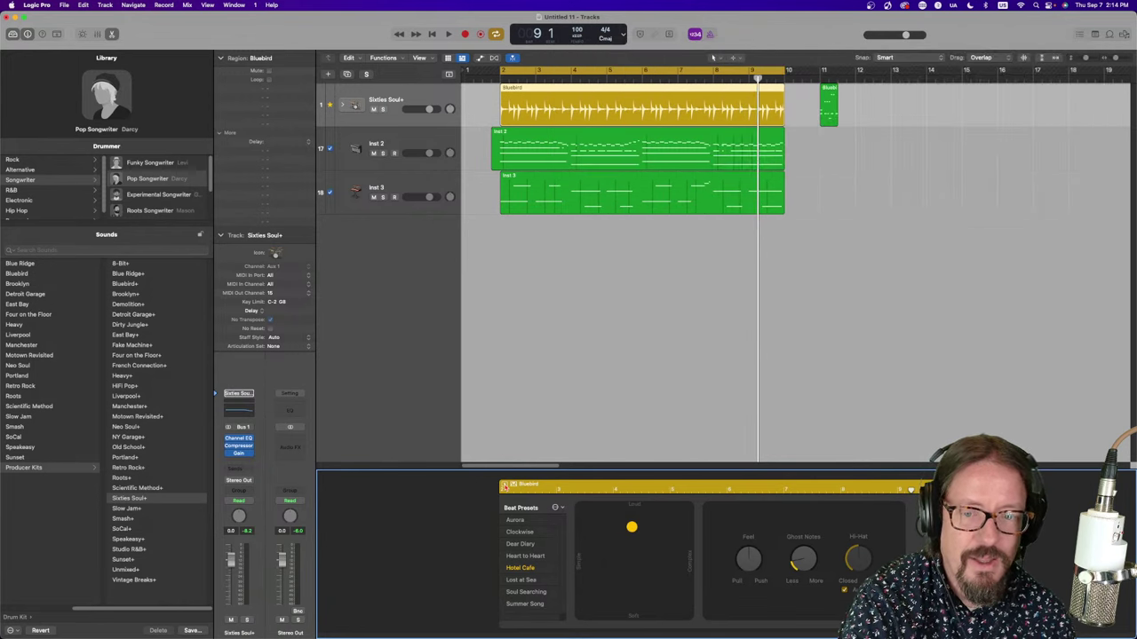
pyautogui.press('space')
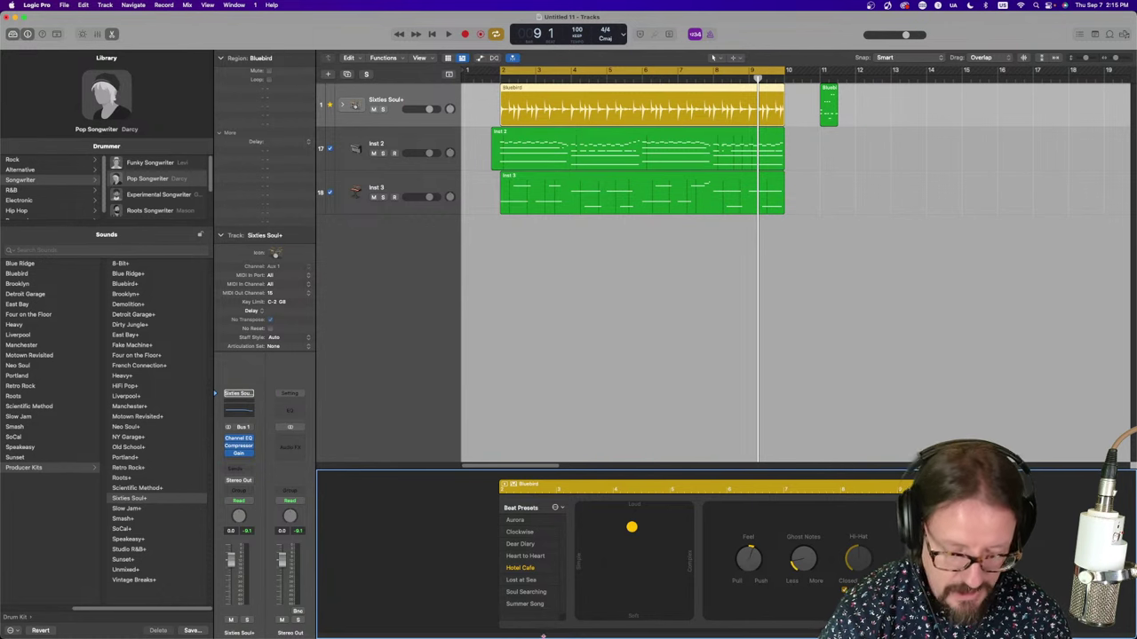
pyautogui.moveTo(538, 621)
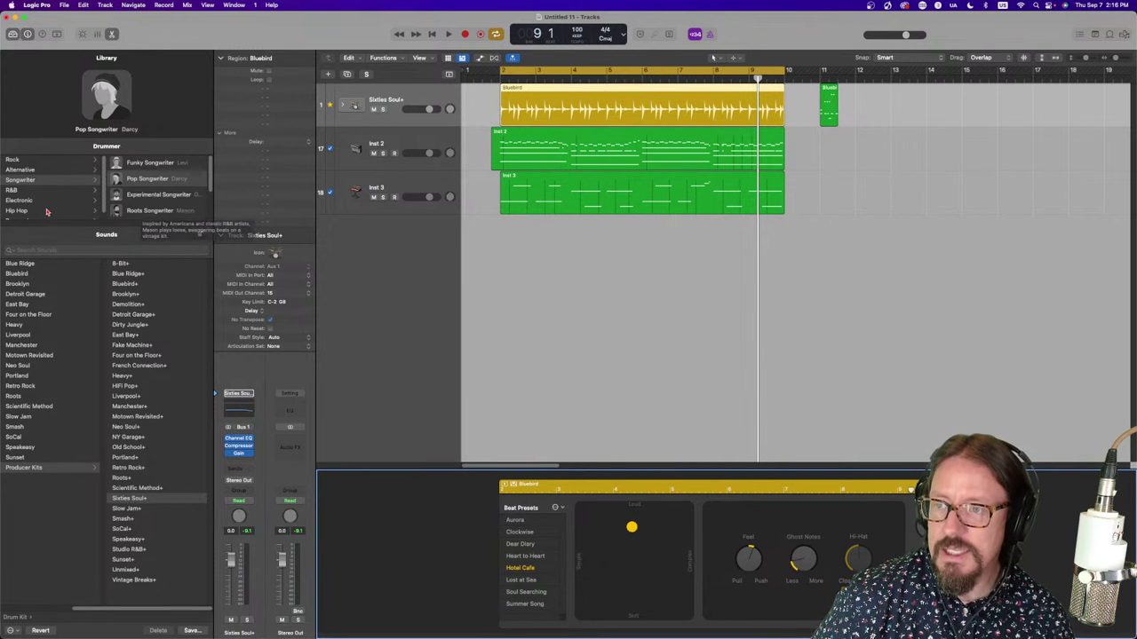
# Browse the Rock, Alternative and Songwriter drummers in the Library
pyautogui.scroll(-1, 47, 211)
pyautogui.scroll(1, 47, 212)
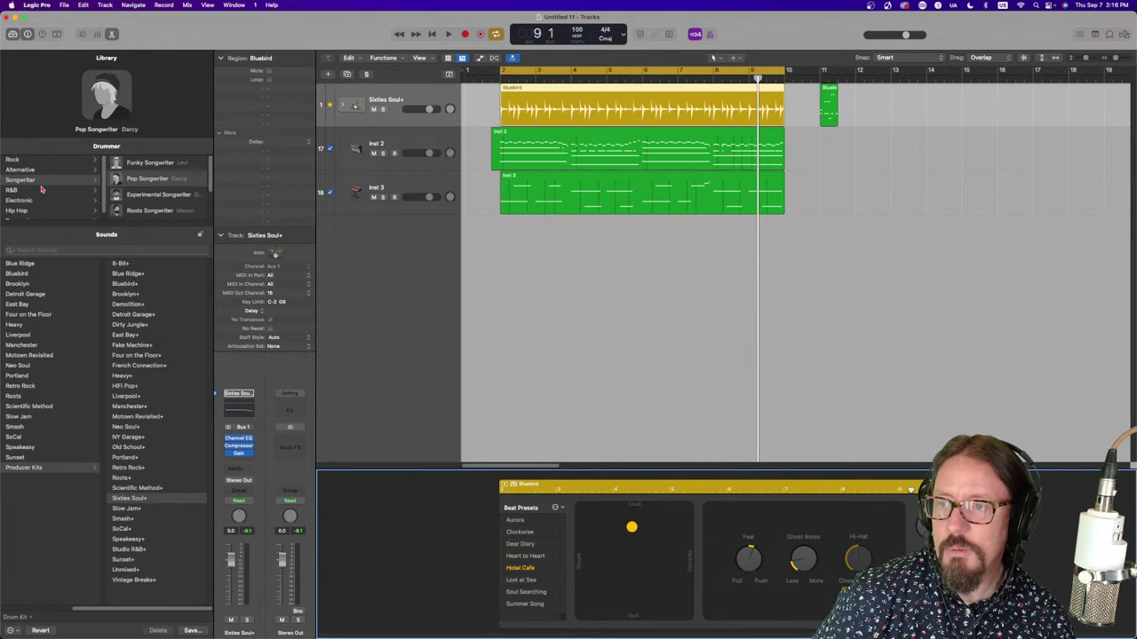
pyautogui.click(50, 162)
pyautogui.scroll(-2, 151, 202)
pyautogui.scroll(2, 188, 201)
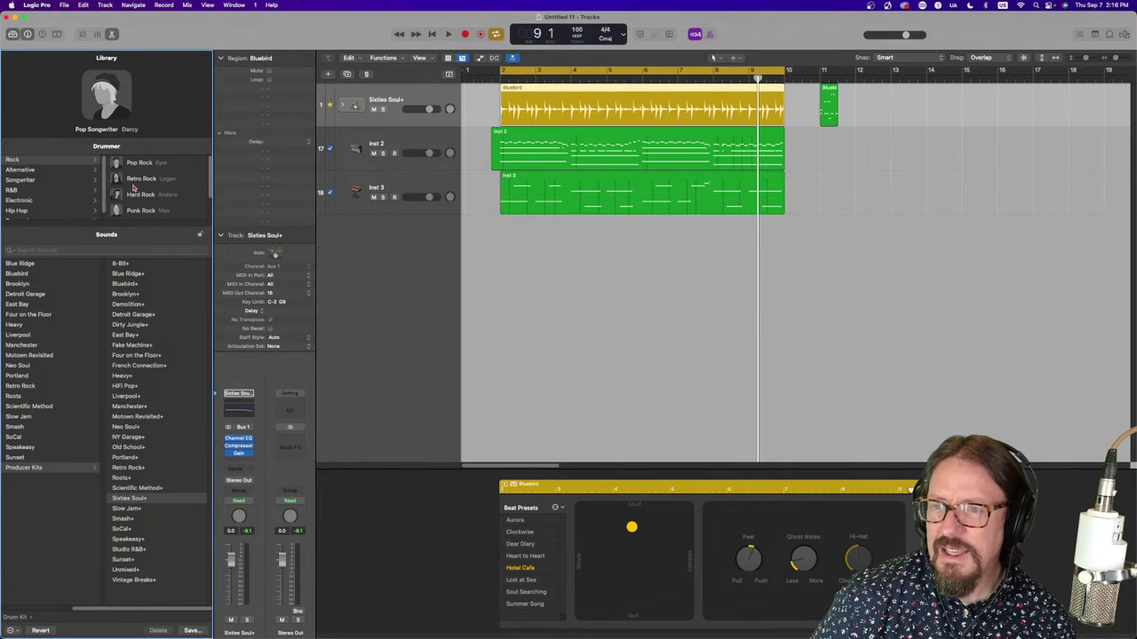
pyautogui.click(51, 170)
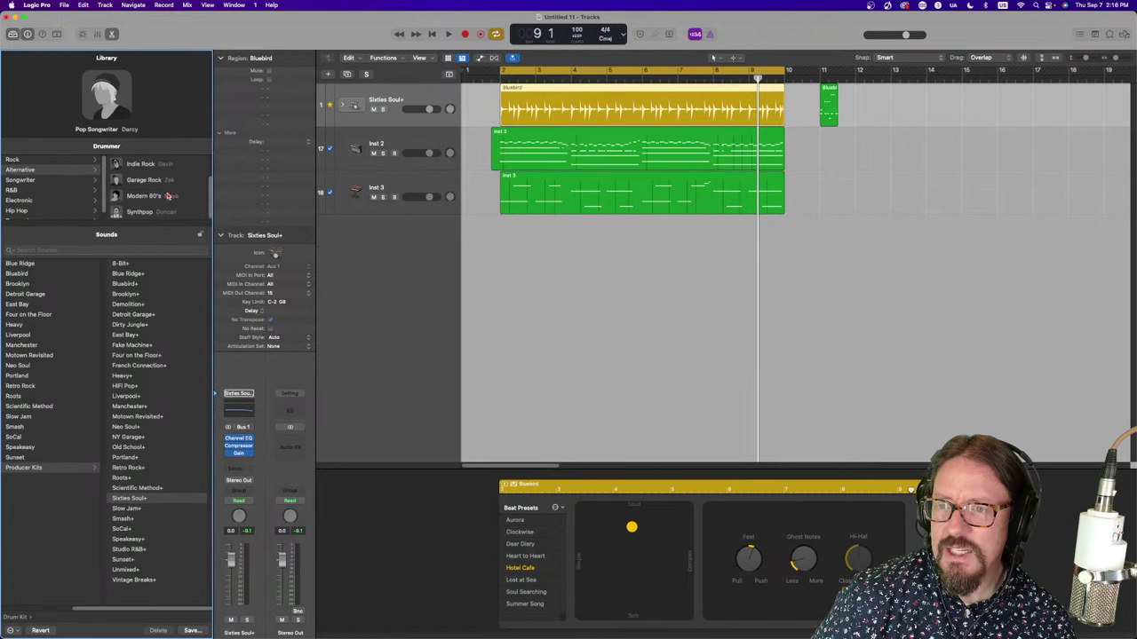
pyautogui.click(53, 180)
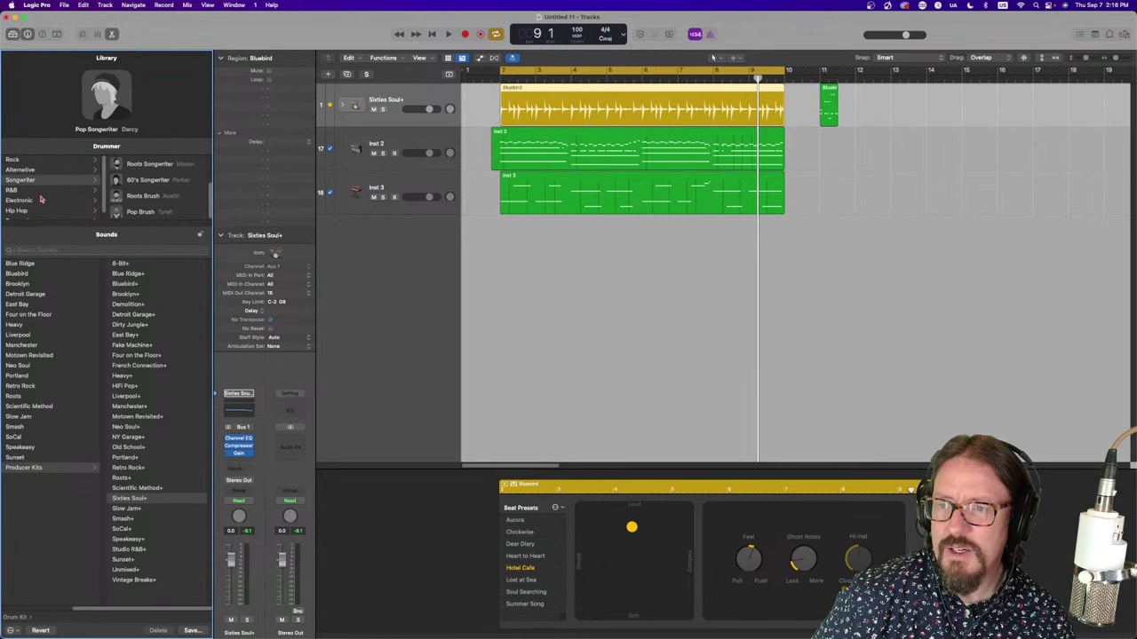
# Continue through the R&B, Electronic, Hip Hop and Percussion drummer genres
pyautogui.click(36, 190)
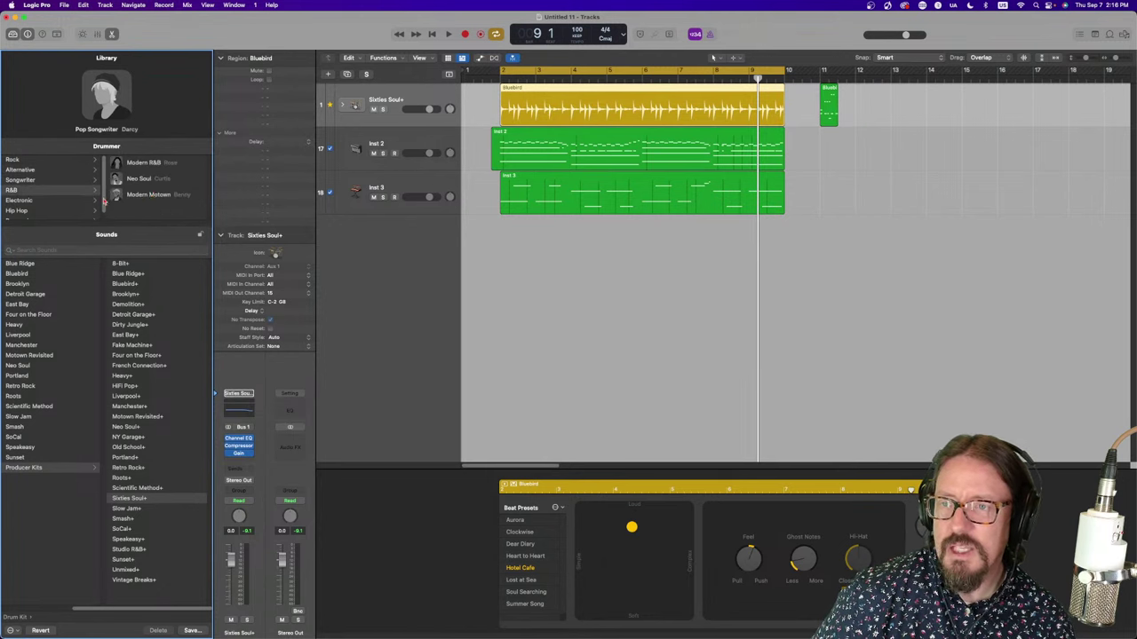
pyautogui.click(70, 202)
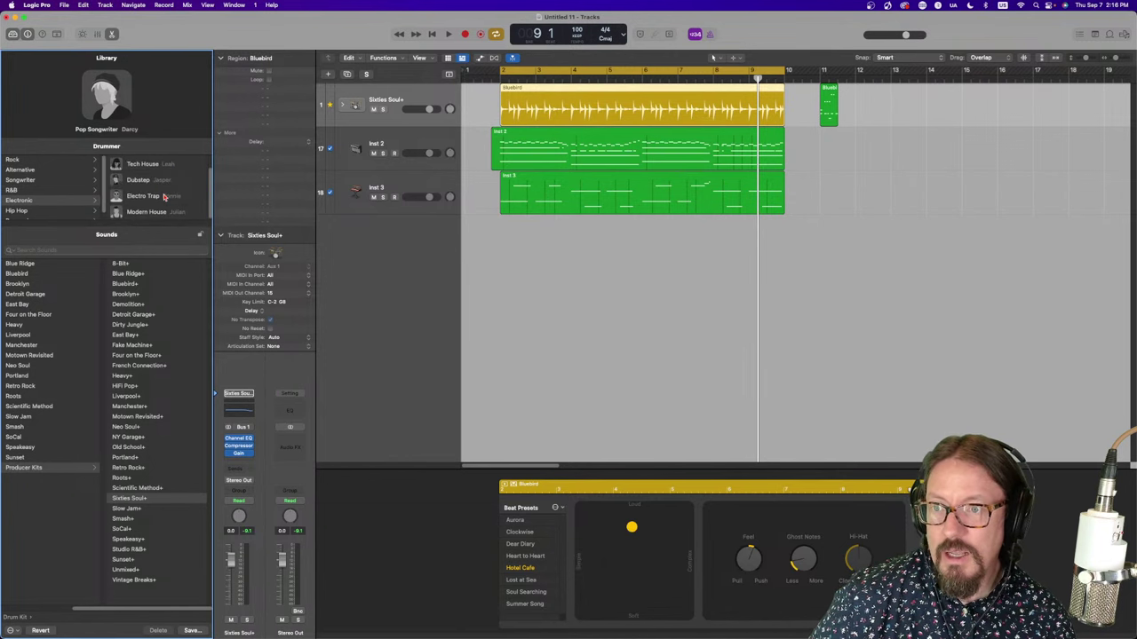
pyautogui.click(53, 212)
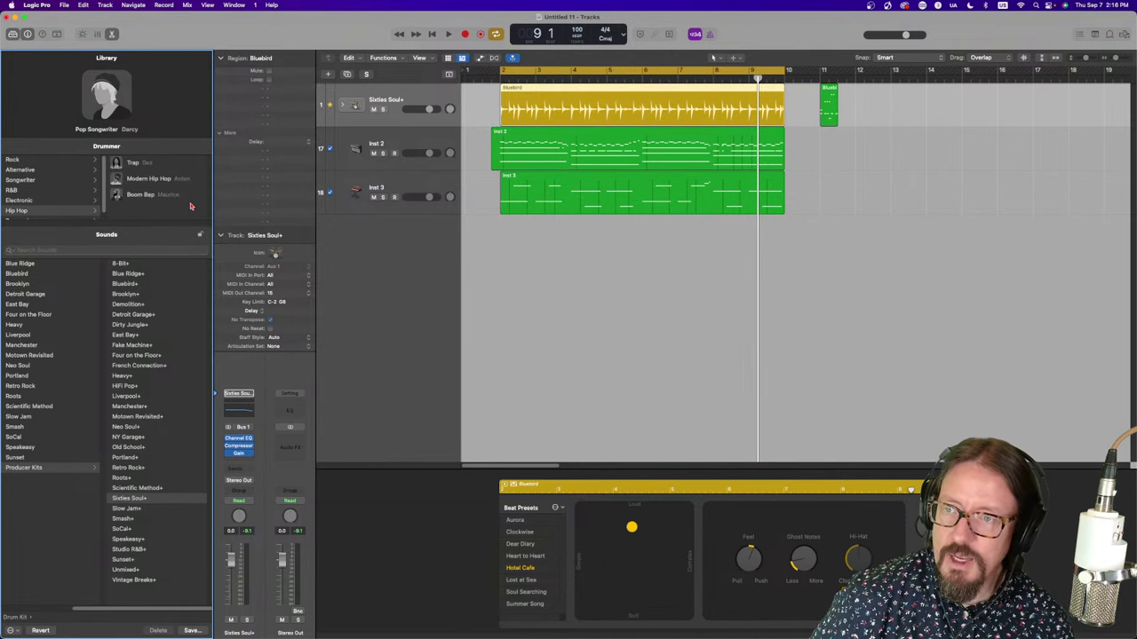
pyautogui.scroll(-1, 29, 206)
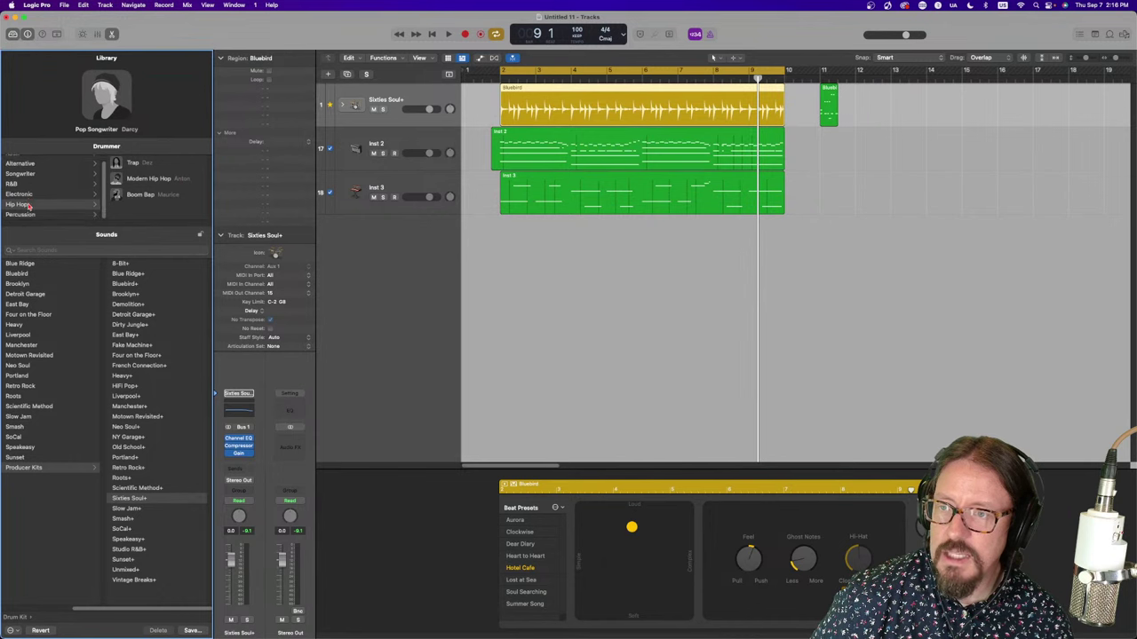
pyautogui.click(29, 214)
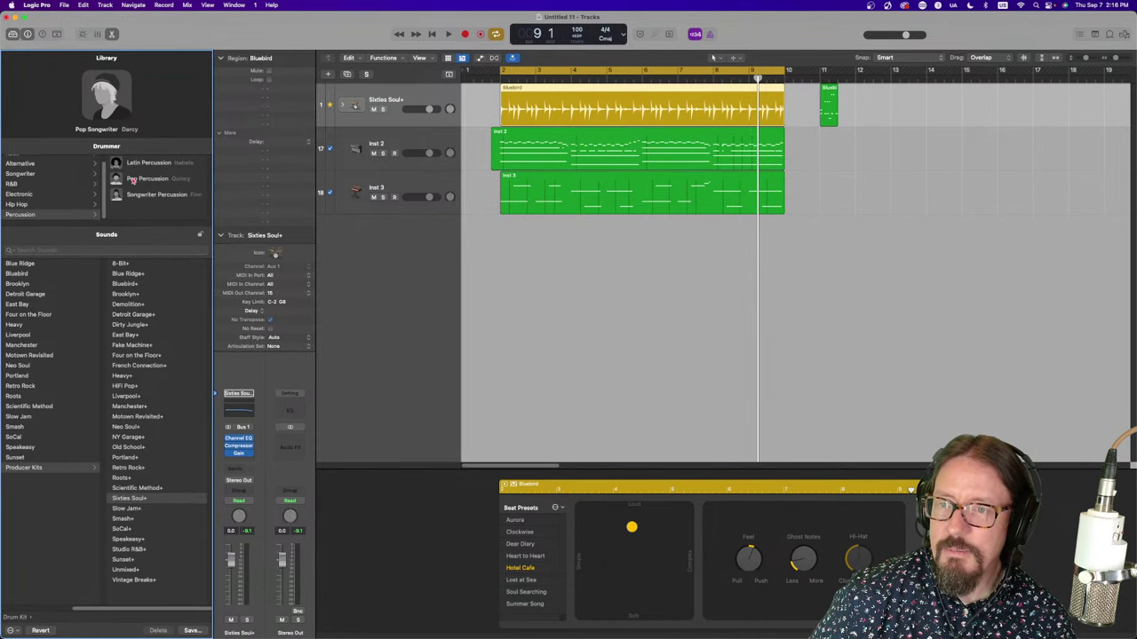
pyautogui.moveTo(128, 183)
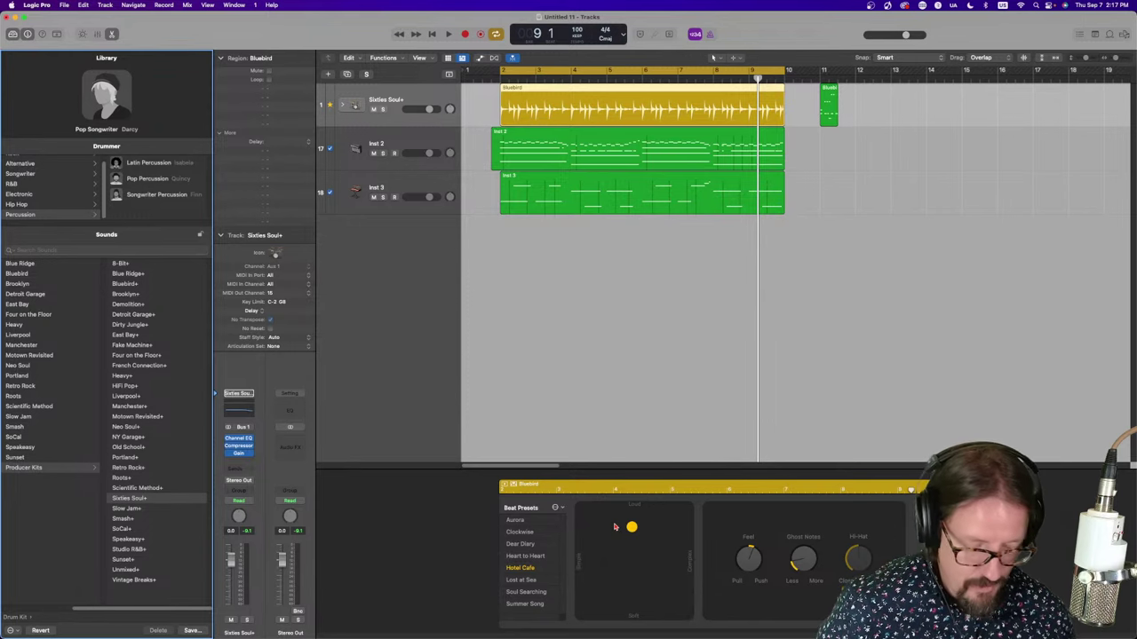
pyautogui.moveTo(698, 624)
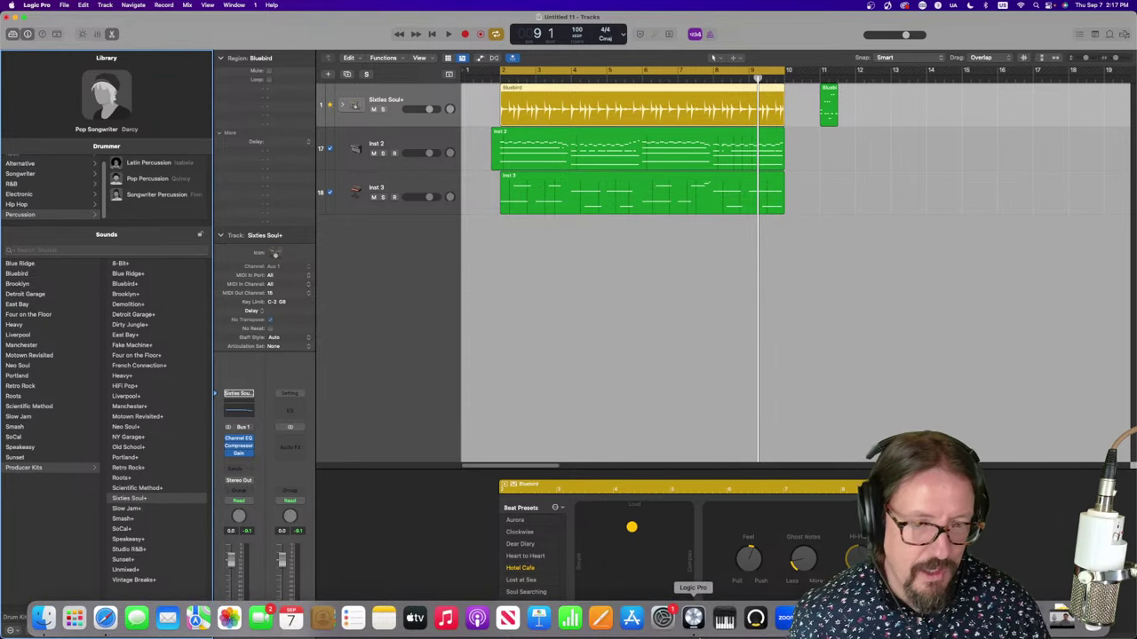